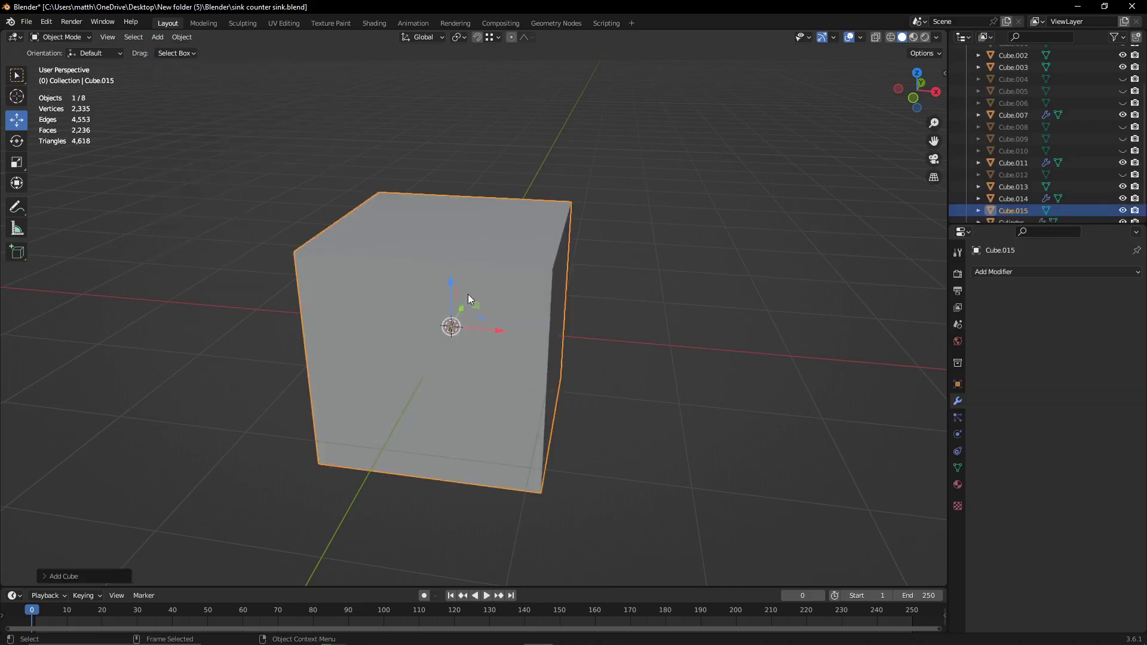
- Scale the new cube to 0.54 on X and 0.44 on Y, viewed from the top
{"action": "key", "text": "KP_7"}
{"action": "left_click_drag", "start_coordinate": [447, 256], "coordinate": [447, 269]}
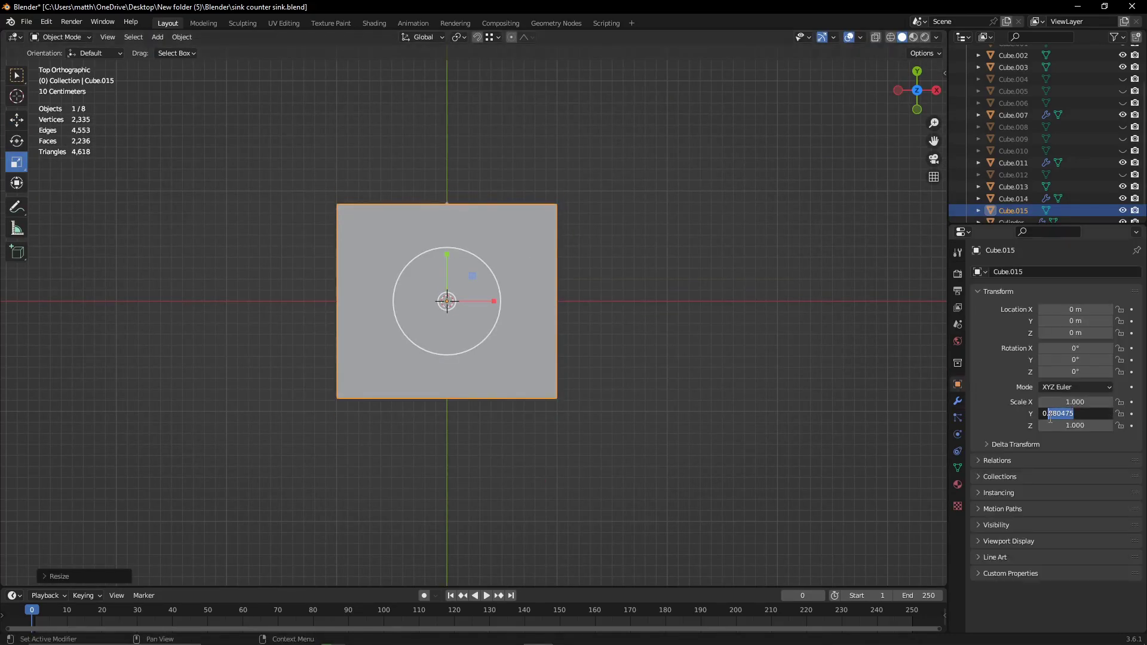
{"action": "type", "text": "0.440"}
{"action": "key", "text": "Return"}
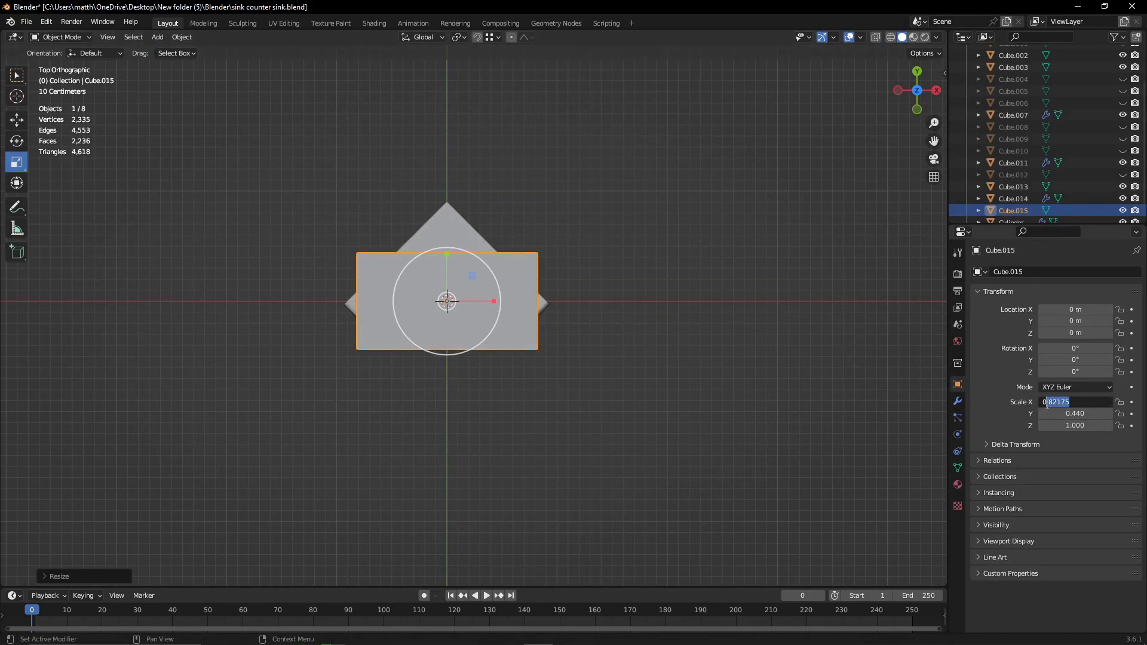
{"action": "scroll", "coordinate": [715, 342], "scroll_direction": "up", "scroll_amount": 3}
{"action": "middle_click_drag", "start_coordinate": [629, 380], "coordinate": [575, 325]}
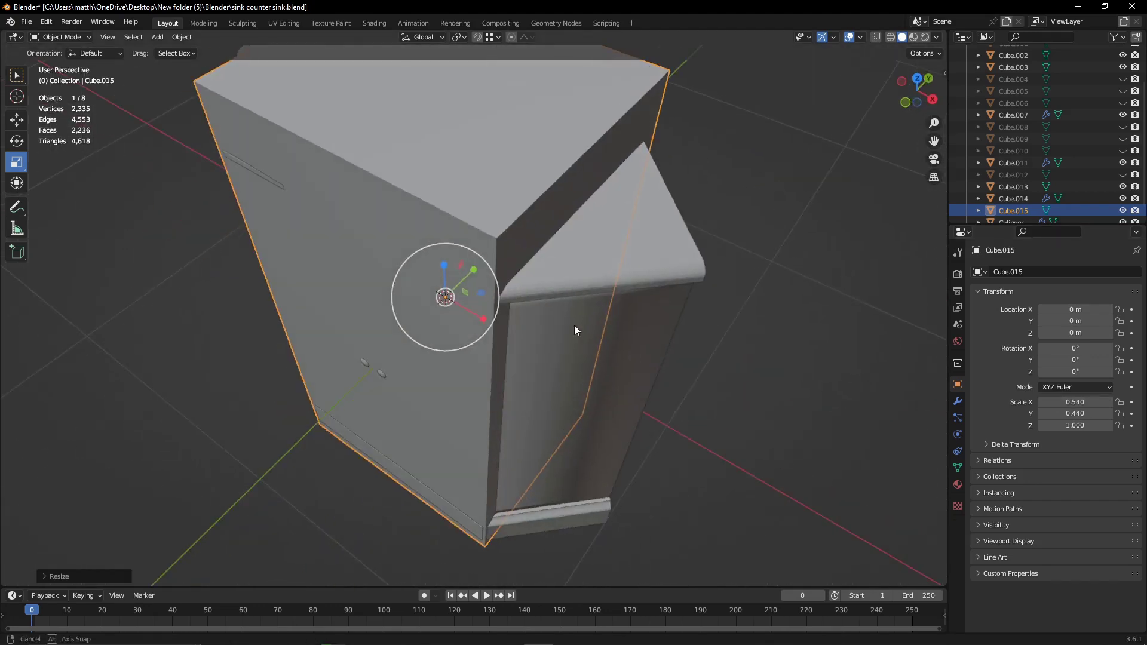
- Add a cylinder and a second, wider cube scaled thin on Y
{"action": "left_click", "coordinate": [157, 37]}
{"action": "left_click", "coordinate": [271, 110]}
{"action": "key", "text": "KP_7"}
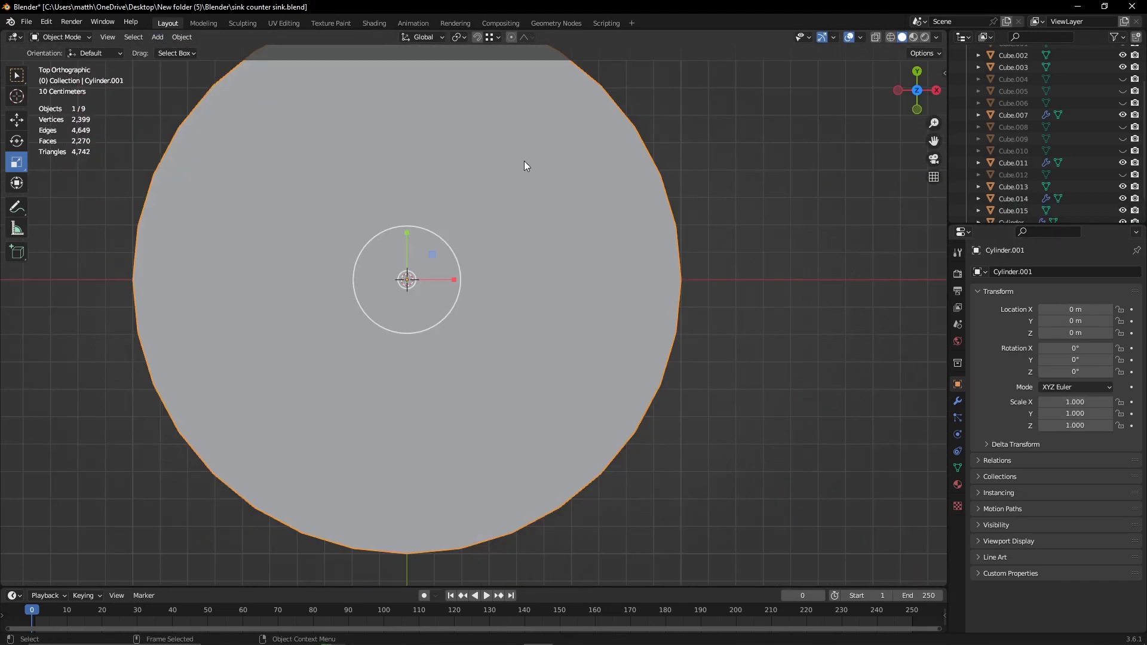
{"action": "key", "text": "Tab"}
{"action": "key", "text": "Tab"}
{"action": "left_click", "coordinate": [157, 38]}
{"action": "left_click", "coordinate": [271, 57]}
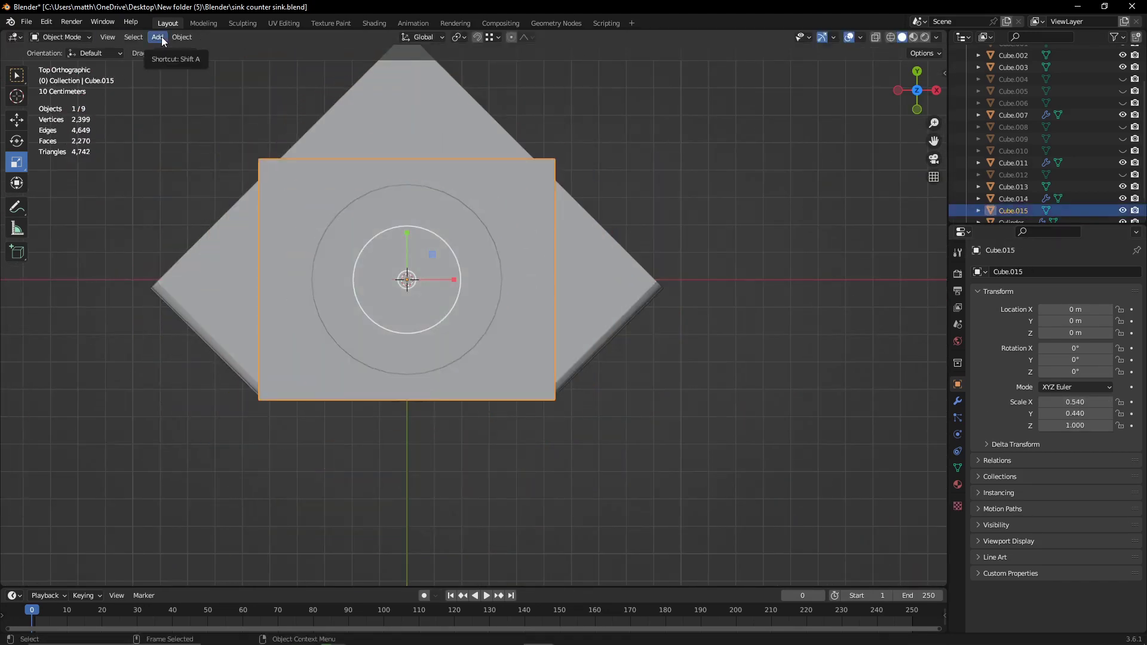
{"action": "left_click_drag", "start_coordinate": [406, 243], "coordinate": [406, 267]}
{"action": "left_click", "coordinate": [1089, 414]}
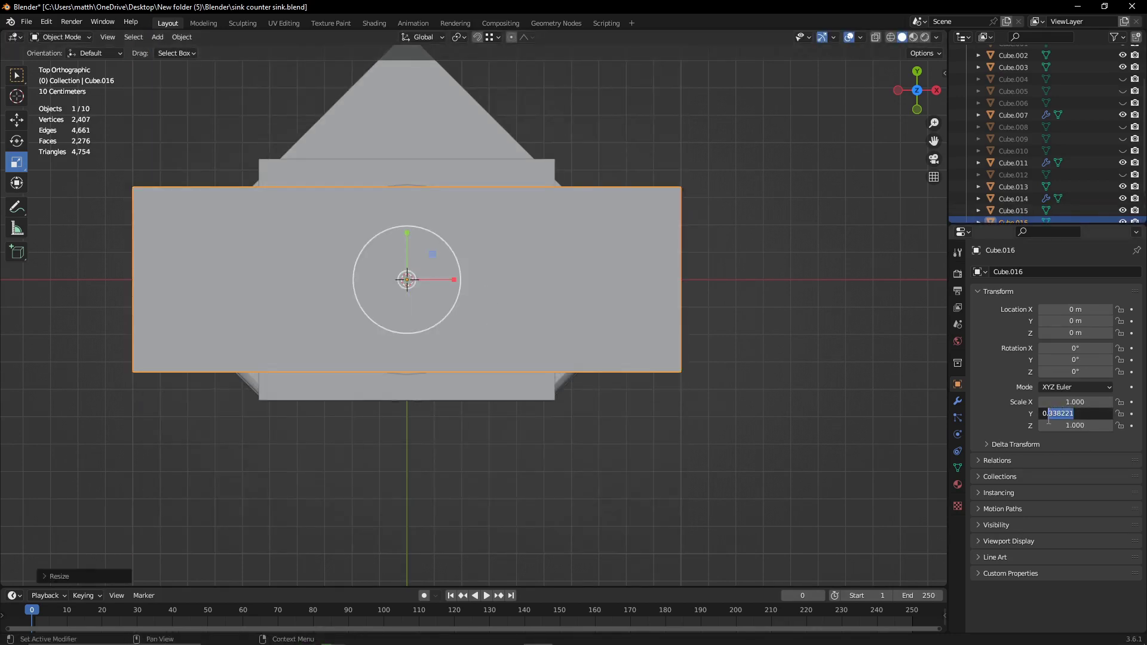
{"action": "type", "text": "24"}
{"action": "key", "text": "Return"}
- Move both cube blocks 0.10242 m up along Y in wireframe view
{"action": "key", "text": "shift+z"}
{"action": "key", "text": "shift+space"}
{"action": "key", "text": "g"}
{"action": "left_click", "coordinate": [401, 234], "text": "shift"}
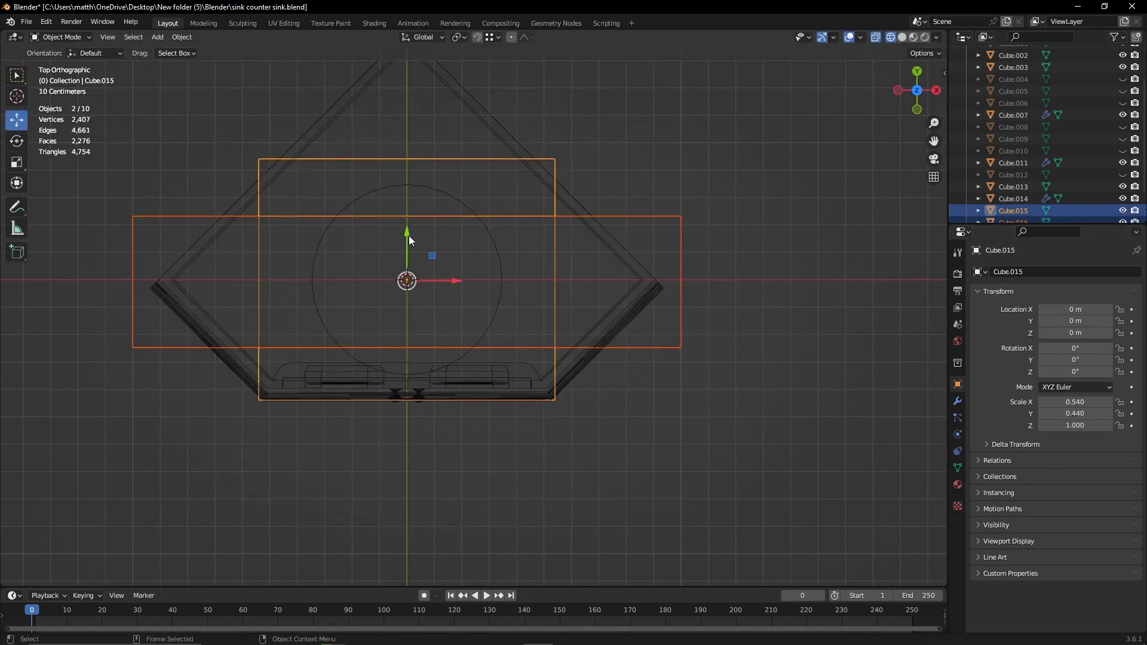
{"action": "left_click_drag", "start_coordinate": [409, 235], "coordinate": [410, 203]}
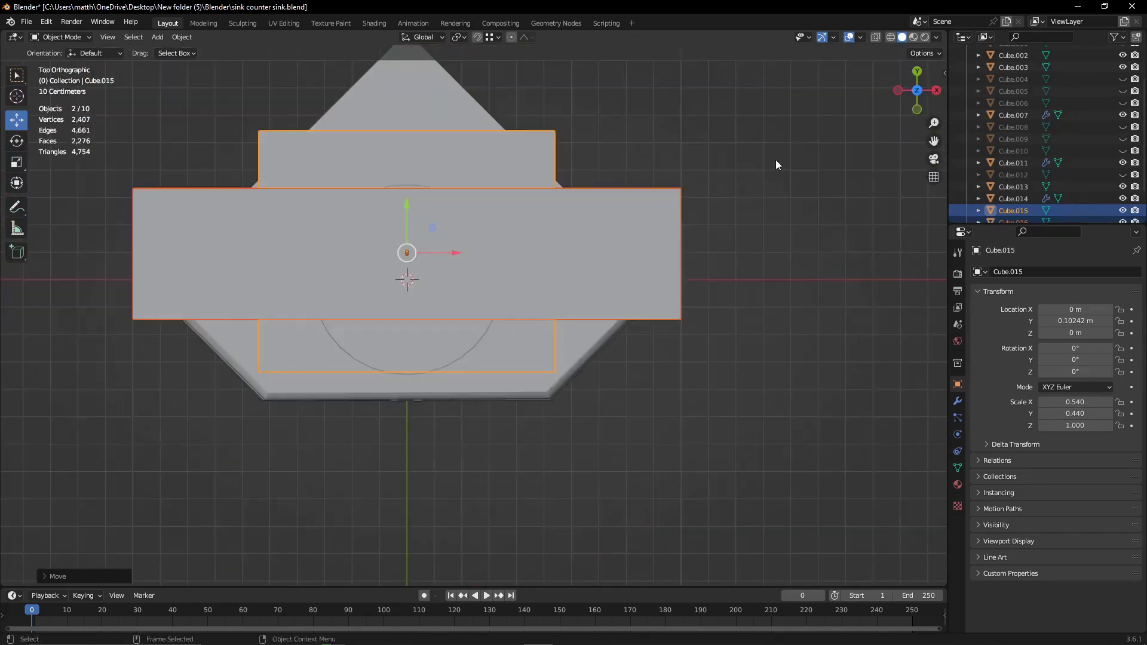
- Undo the block move and make the cylinder a 1.562 × 1.292 oval shifted up Y
{"action": "key", "text": "ctrl+z"}
{"action": "left_click", "coordinate": [471, 218]}
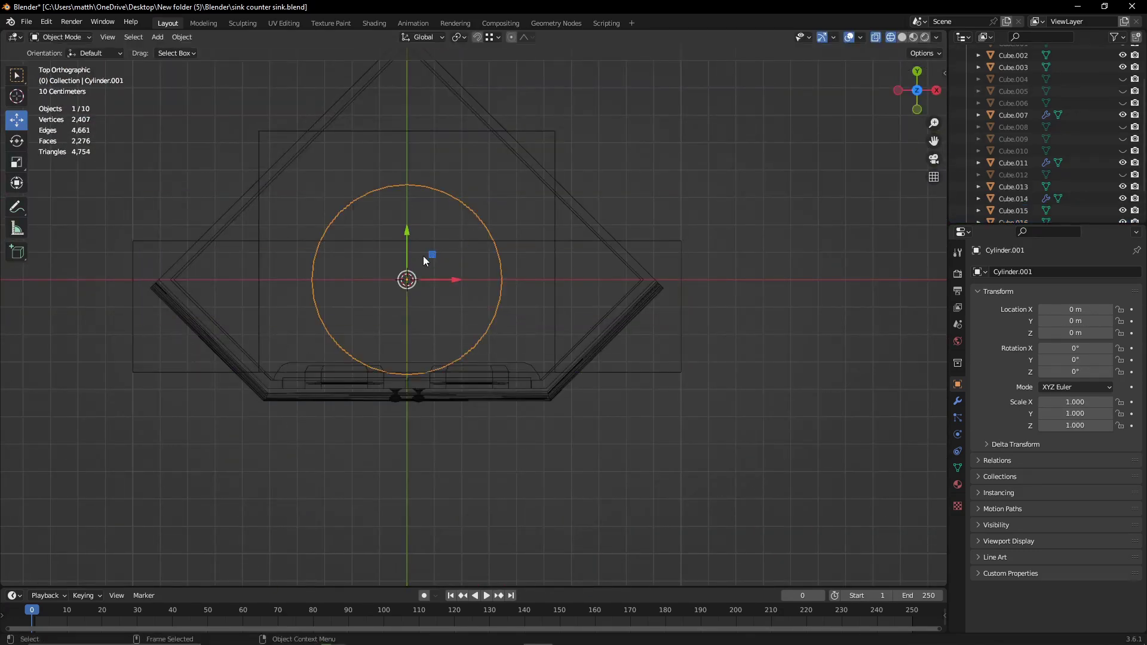
{"action": "left_click_drag", "start_coordinate": [407, 233], "coordinate": [406, 212]}
{"action": "key", "text": "s"}
{"action": "left_click", "coordinate": [386, 246]}
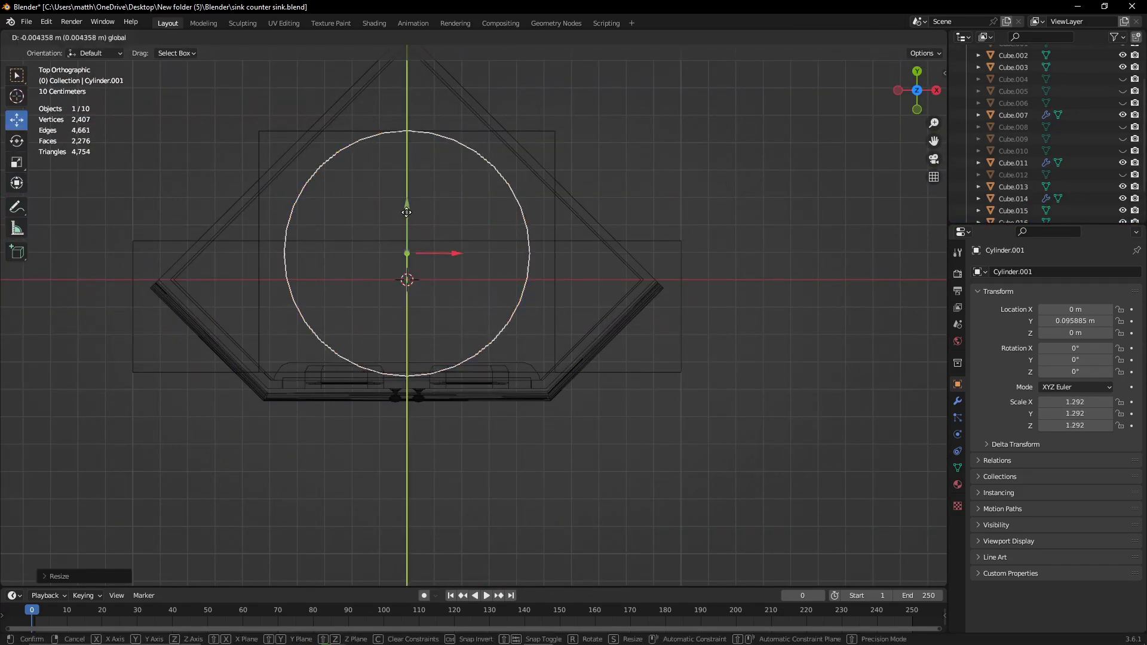
{"action": "key", "text": "shift+space"}
{"action": "key", "text": "s"}
{"action": "left_click_drag", "start_coordinate": [454, 254], "coordinate": [487, 256]}
- Pull the oval's side vertices upward with smooth proportional falloff
{"action": "key", "text": "Tab"}
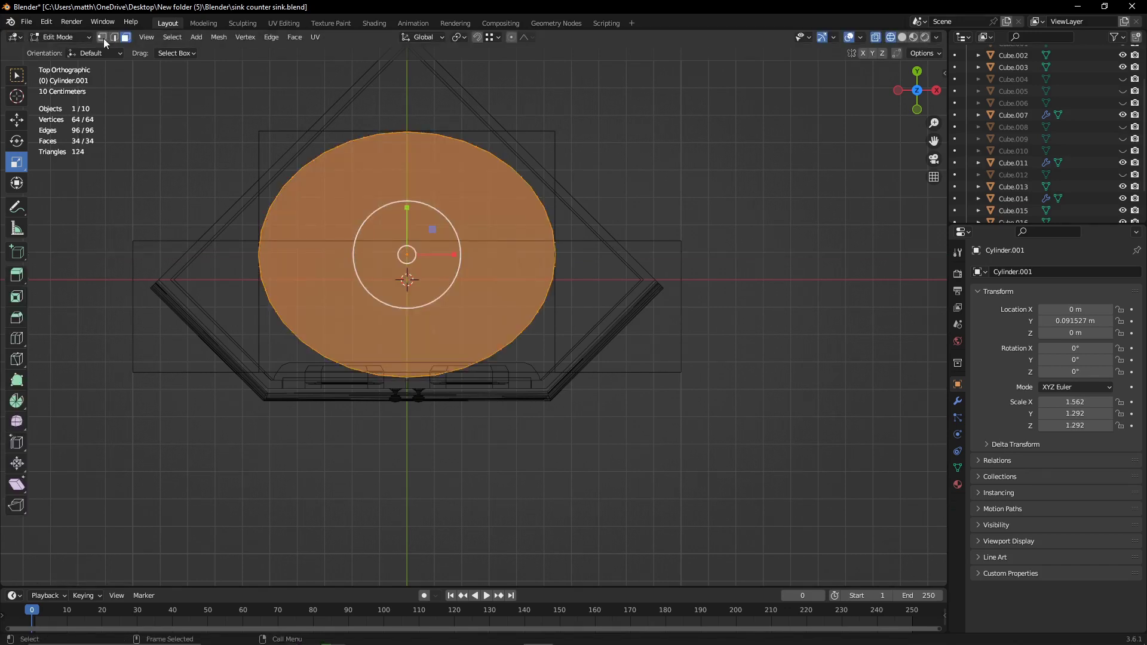
{"action": "left_click", "coordinate": [103, 38]}
{"action": "left_click_drag", "start_coordinate": [249, 246], "coordinate": [579, 262]}
{"action": "key", "text": "shift+space"}
{"action": "key", "text": "g"}
{"action": "scroll", "coordinate": [465, 200], "scroll_direction": "up", "scroll_amount": 3}
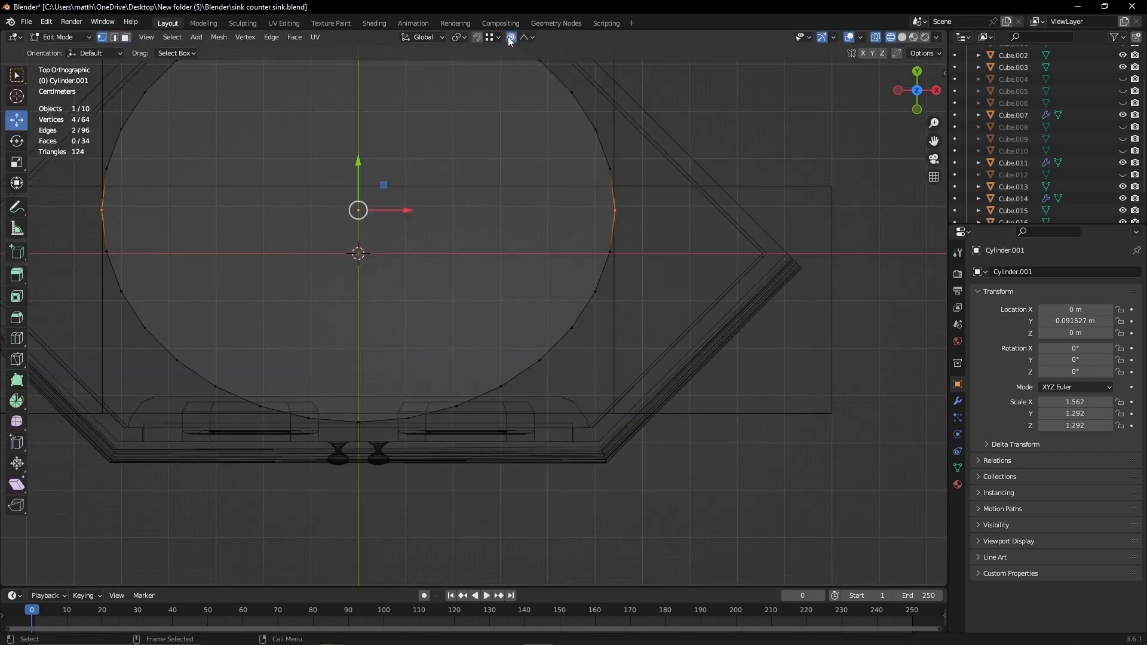
{"action": "left_click", "coordinate": [532, 37]}
{"action": "left_click_drag", "start_coordinate": [358, 162], "coordinate": [362, 144]}
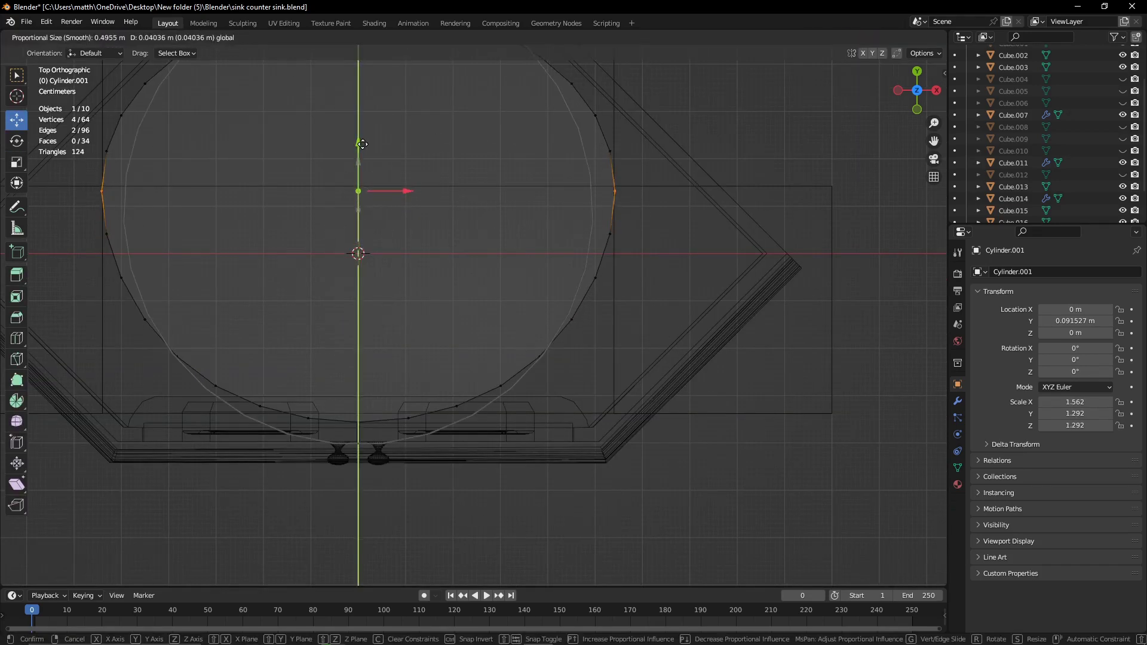
{"action": "left_click", "coordinate": [363, 144]}
{"action": "scroll", "coordinate": [388, 163], "scroll_direction": "down", "scroll_amount": 2}
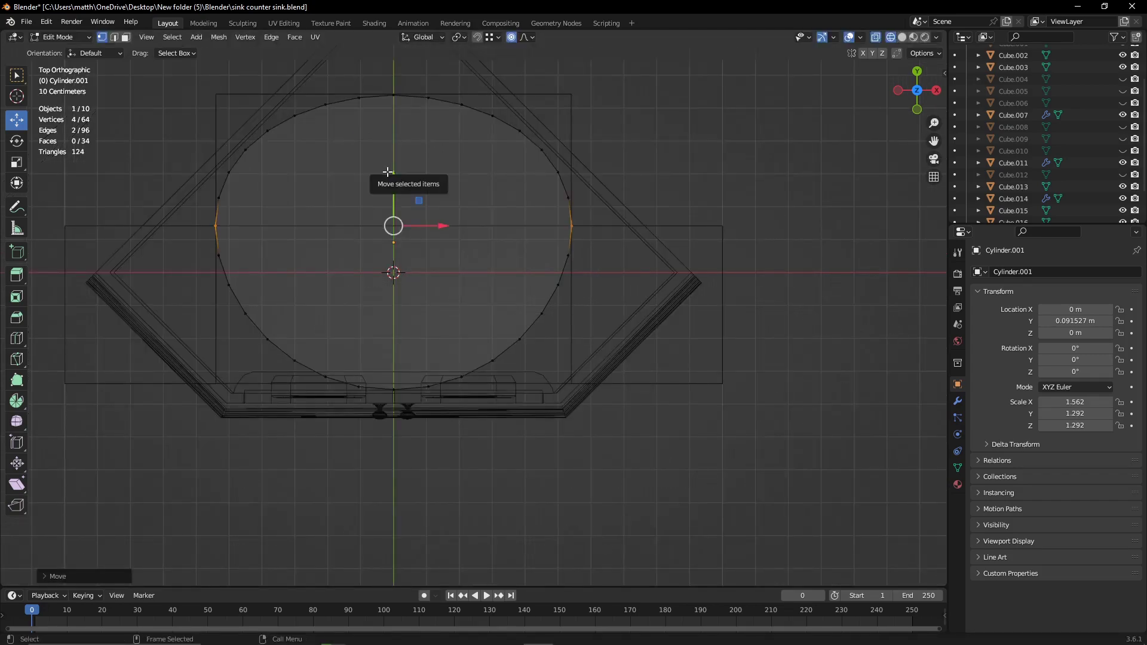
{"action": "key", "text": "Tab"}
{"action": "middle_click_drag", "start_coordinate": [478, 410], "coordinate": [762, 345]}
- Hide the cabinet frame Cube.014, Cube.007, Cube.003 and the original Cylinder
{"action": "scroll", "coordinate": [762, 345], "scroll_direction": "down", "scroll_amount": 2}
{"action": "left_click", "coordinate": [593, 339]}
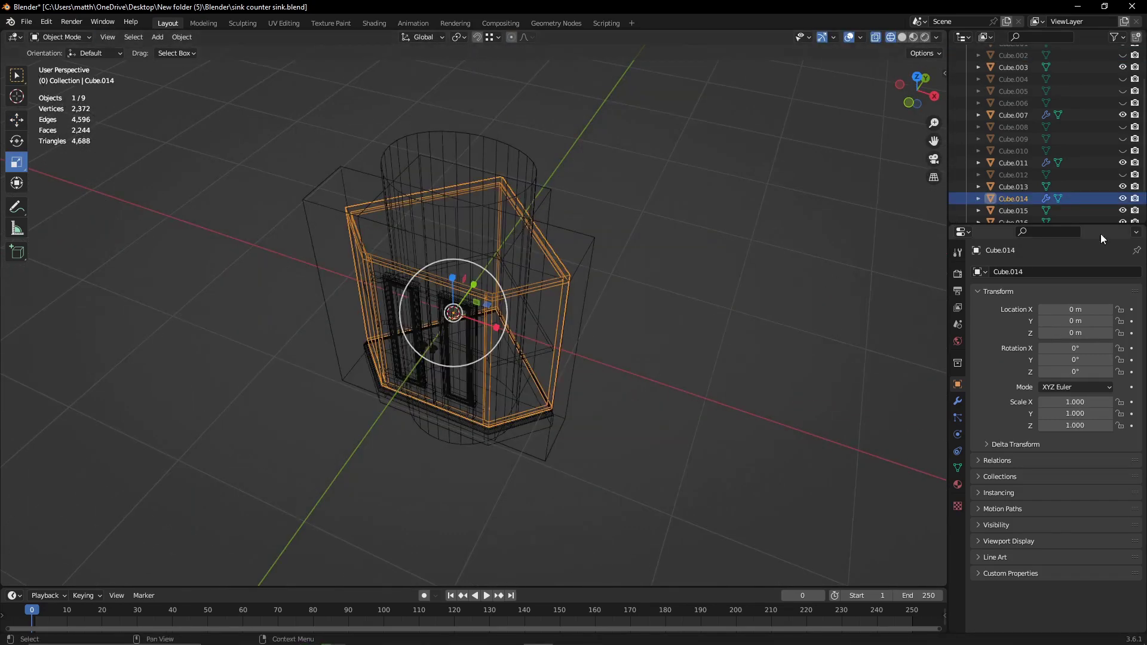
{"action": "key", "text": "h"}
{"action": "key", "text": "shift+z"}
{"action": "left_click", "coordinate": [1033, 163]}
{"action": "left_click", "coordinate": [1123, 115]}
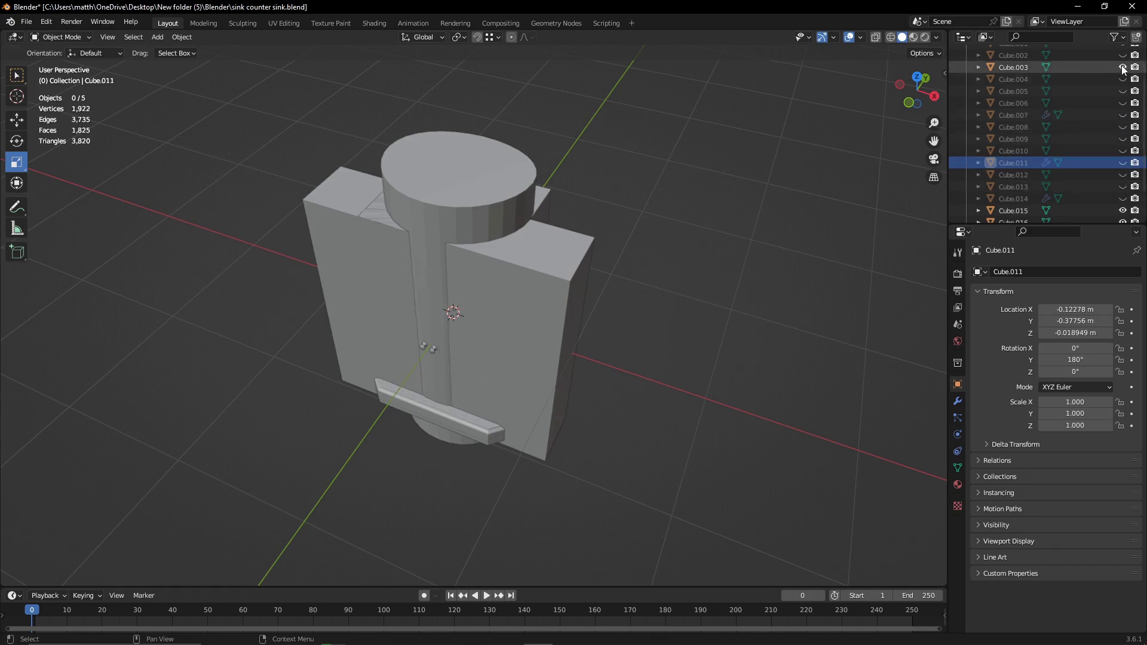
{"action": "left_click", "coordinate": [1122, 66]}
{"action": "scroll", "coordinate": [1095, 144], "scroll_direction": "down", "scroll_amount": 2}
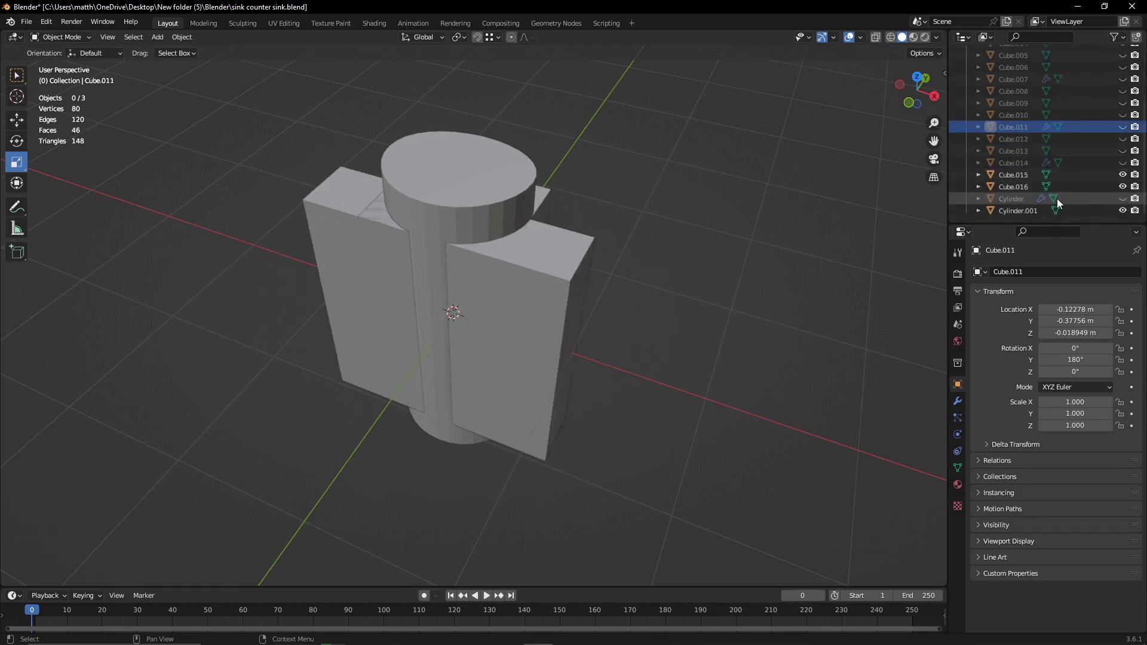
{"action": "left_click", "coordinate": [1122, 199]}
{"action": "left_click", "coordinate": [917, 79]}
{"action": "key", "text": "shift+z"}
{"action": "left_click", "coordinate": [601, 230]}
{"action": "middle_click_drag", "start_coordinate": [601, 231], "coordinate": [558, 186]}
{"action": "left_click", "coordinate": [543, 174]}
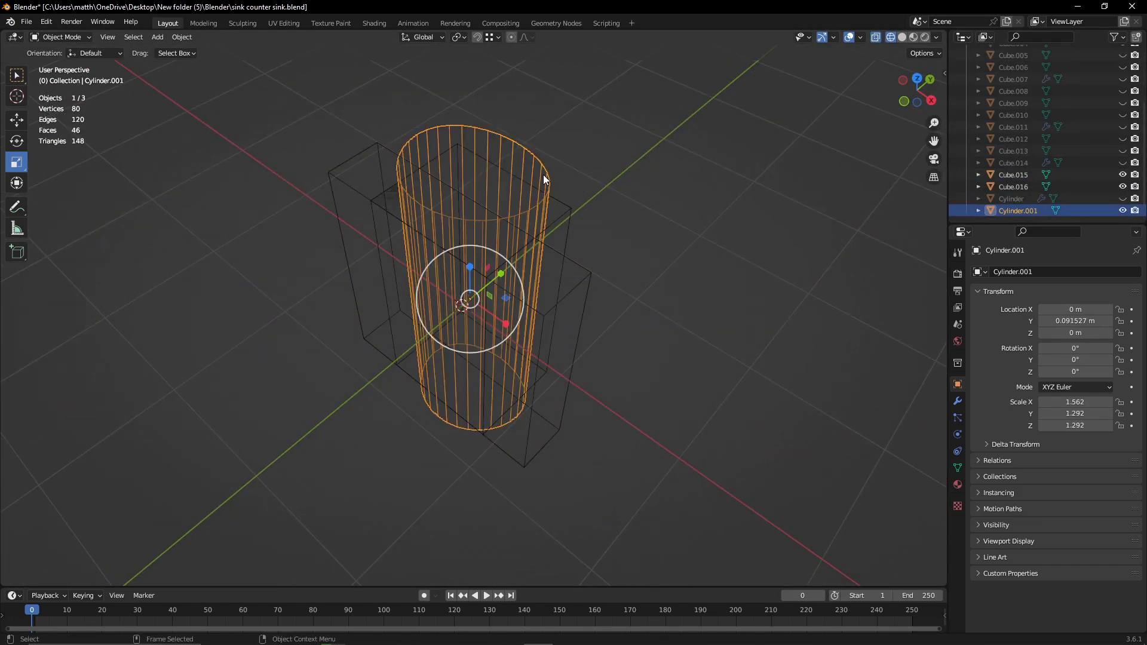
- Add a thin cube scaled 0.03 on Y and move it 0.508 m to the oval's back edge
{"action": "left_click", "coordinate": [157, 37]}
{"action": "left_click", "coordinate": [277, 62]}
{"action": "key", "text": "KP_7"}
{"action": "key", "text": "s"}
{"action": "key", "text": "y"}
{"action": "left_click", "coordinate": [441, 288]}
{"action": "left_click", "coordinate": [1080, 413]}
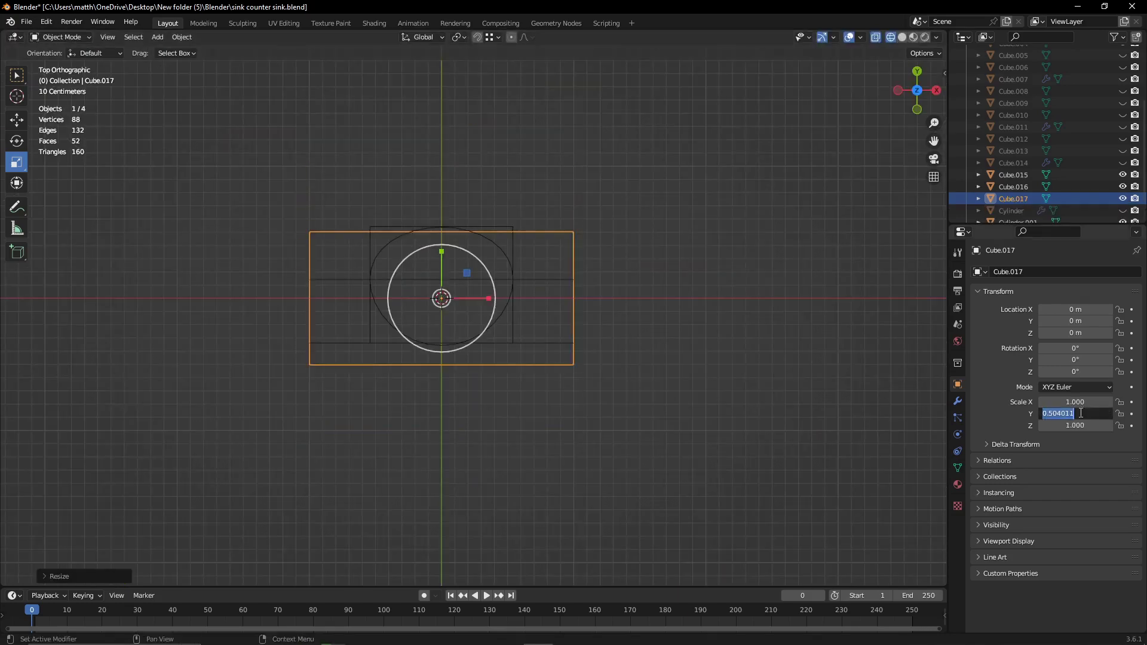
{"action": "scroll", "coordinate": [442, 251], "scroll_direction": "up", "scroll_amount": 5}
{"action": "key", "text": "shift+space"}
{"action": "key", "text": "g"}
{"action": "left_click_drag", "start_coordinate": [430, 349], "coordinate": [429, 150]}
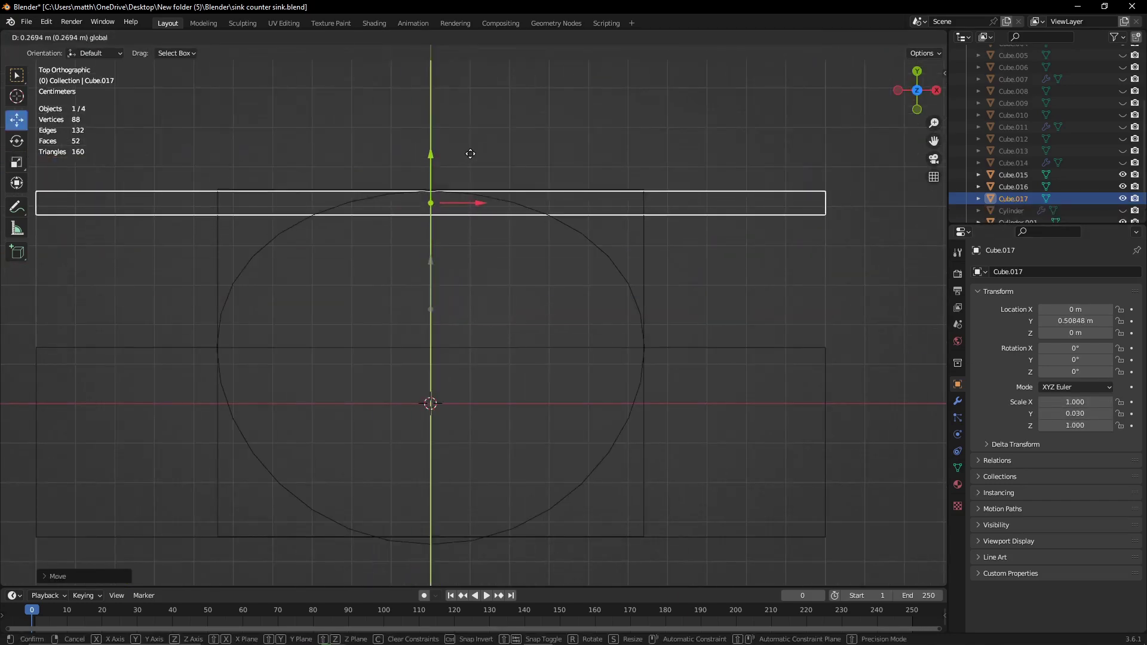
{"action": "left_click", "coordinate": [600, 248]}
{"action": "left_click", "coordinate": [513, 203]}
- Inset the oval's top face to form a rim ring
{"action": "left_click", "coordinate": [599, 241]}
{"action": "key", "text": "Tab"}
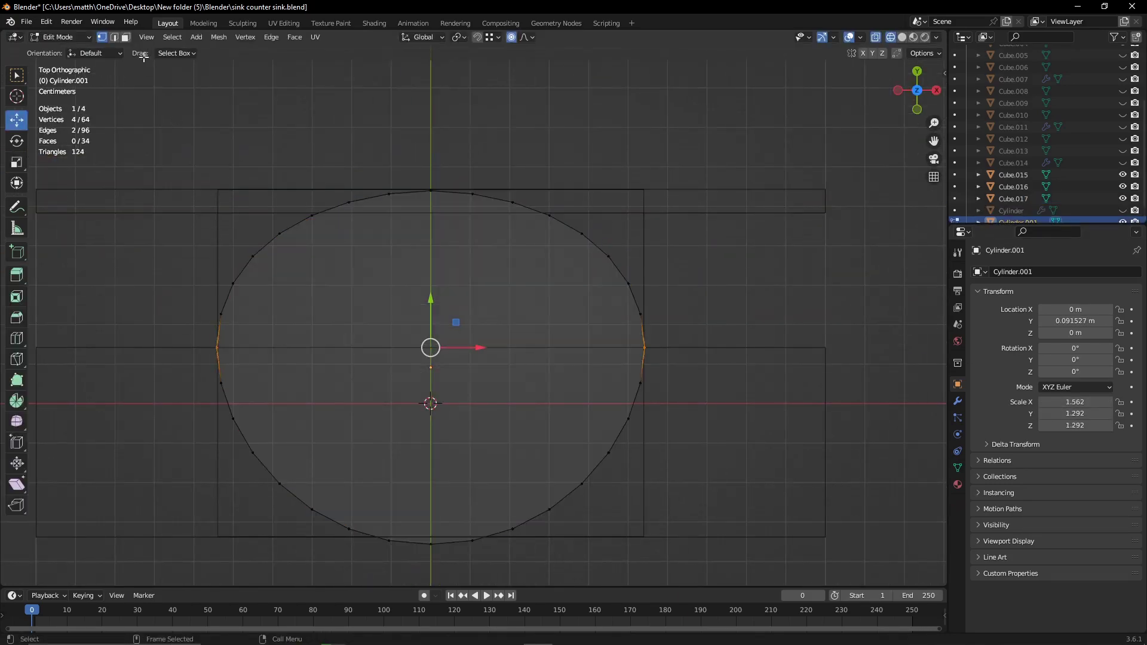
{"action": "key", "text": "3"}
{"action": "left_click_drag", "start_coordinate": [465, 340], "coordinate": [444, 352]}
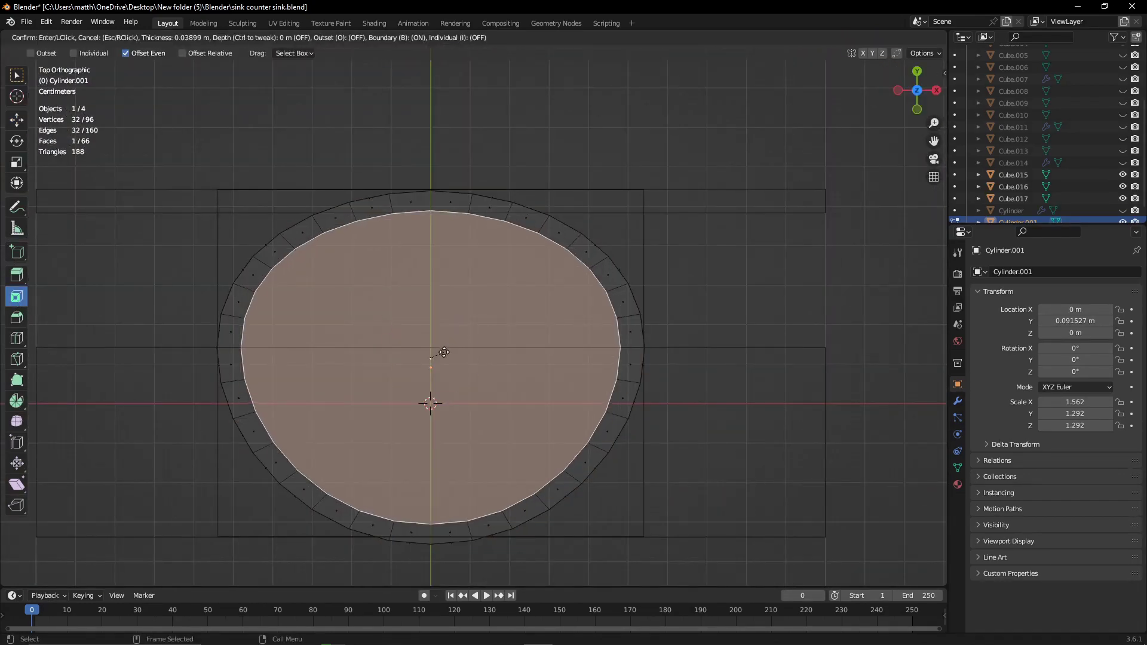
{"action": "left_click", "coordinate": [442, 353]}
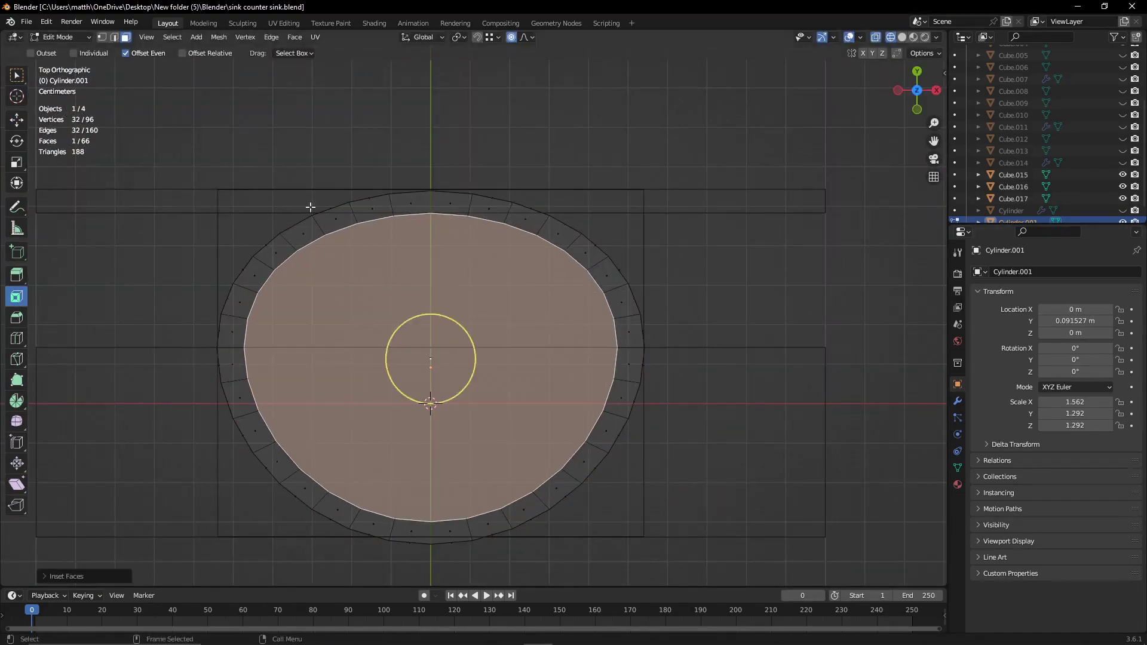
{"action": "key", "text": "Tab"}
- Add a tall narrow cube scaled about 0.47 on X, then reselect the basin ring's mesh
{"action": "left_click", "coordinate": [157, 37]}
{"action": "scroll", "coordinate": [456, 350], "scroll_direction": "down", "scroll_amount": 3}
{"action": "left_click", "coordinate": [16, 162]}
{"action": "left_click_drag", "start_coordinate": [503, 350], "coordinate": [478, 350]}
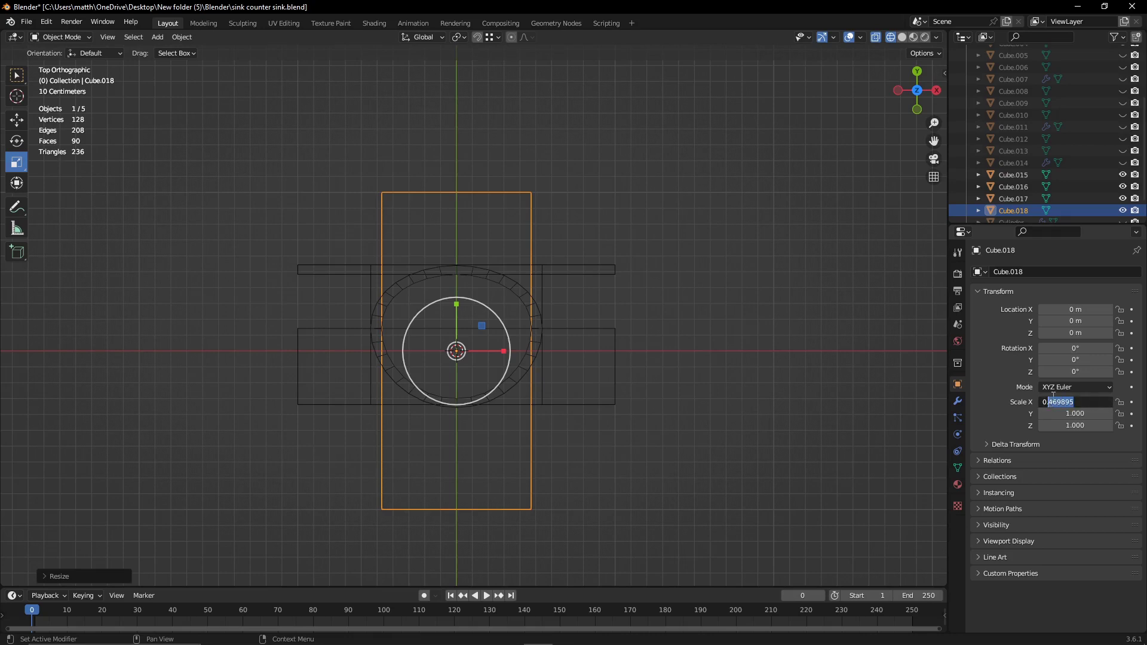
{"action": "scroll", "coordinate": [534, 393], "scroll_direction": "up", "scroll_amount": 4}
{"action": "left_click", "coordinate": [591, 344]}
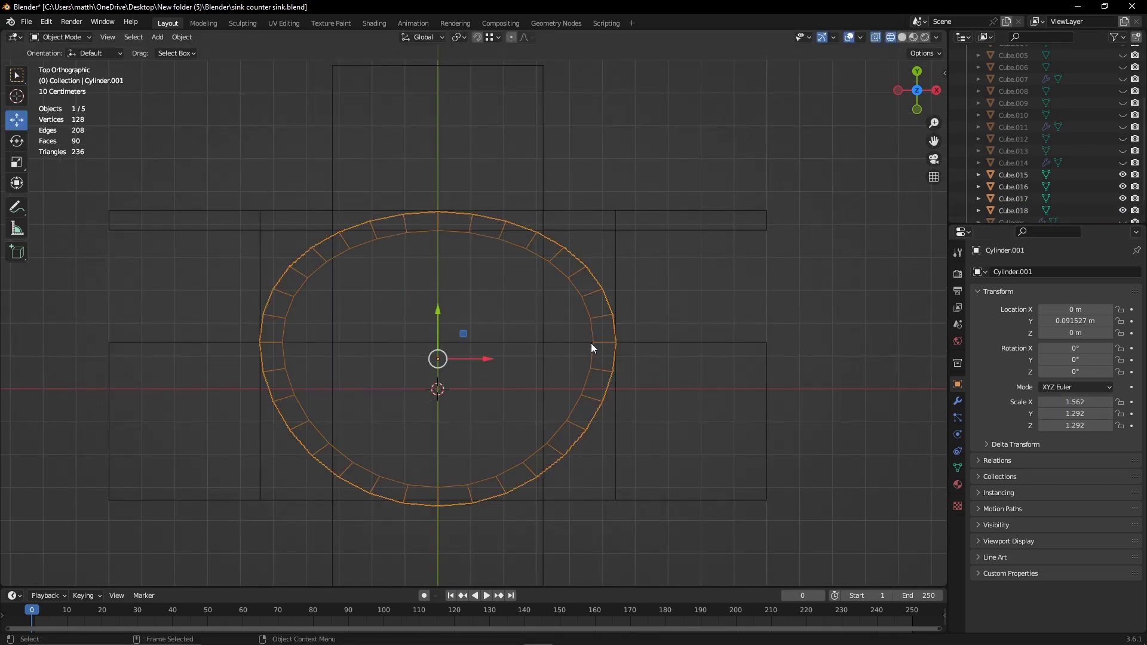
{"action": "key", "text": "Tab"}
{"action": "left_click", "coordinate": [359, 225]}
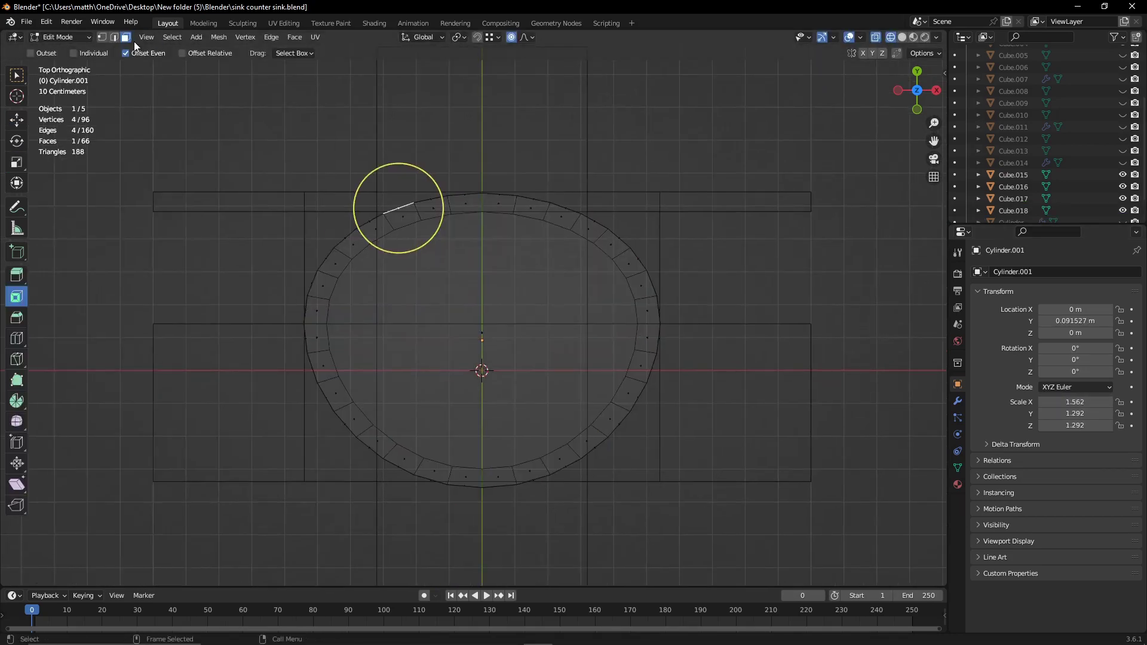
{"action": "scroll", "coordinate": [477, 418], "scroll_direction": "up", "scroll_amount": 2}
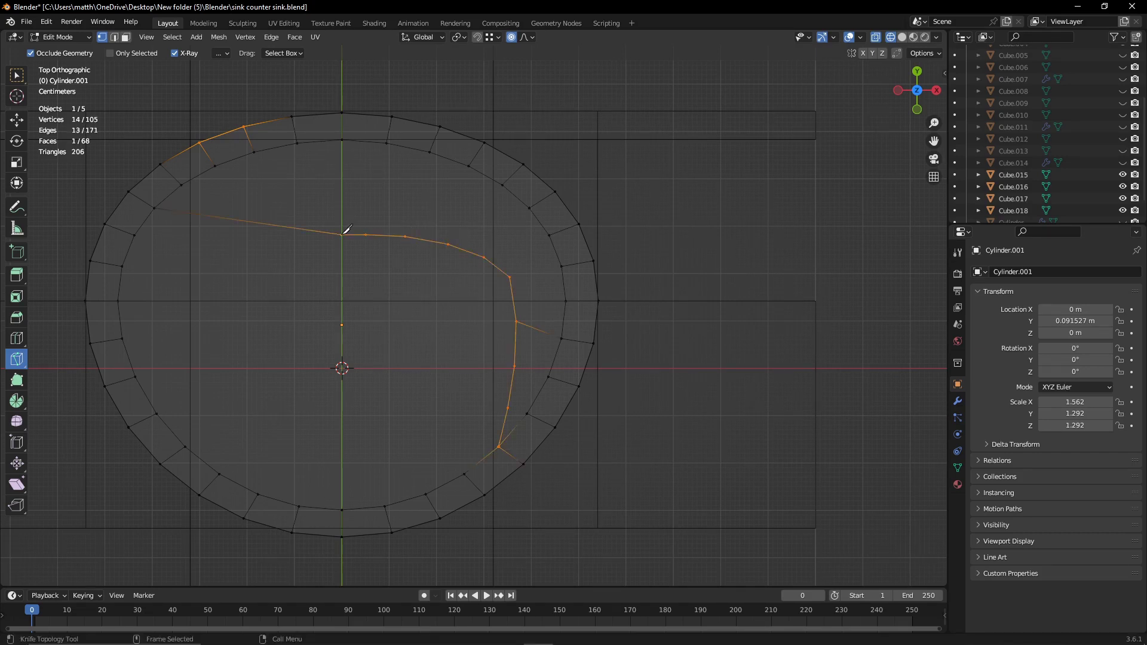
- Delete the left half of the ring's vertices
{"action": "left_click_drag", "start_coordinate": [510, 278], "coordinate": [507, 278]}
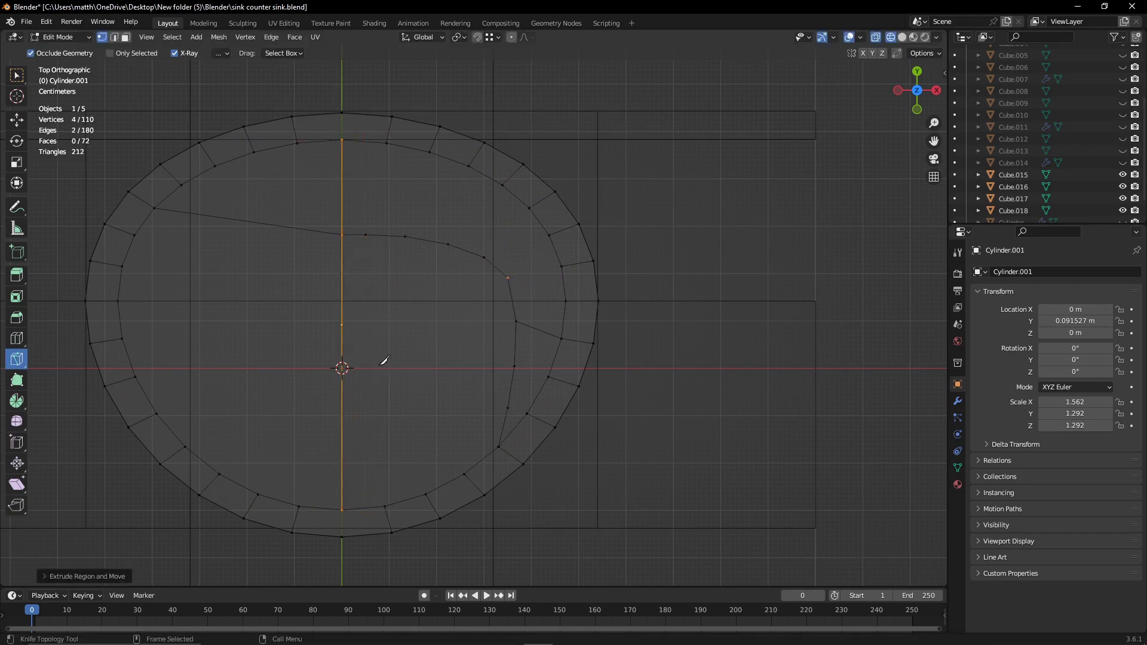
{"action": "key", "text": "ctrl+z"}
{"action": "scroll", "coordinate": [384, 360], "scroll_direction": "up", "scroll_amount": 10}
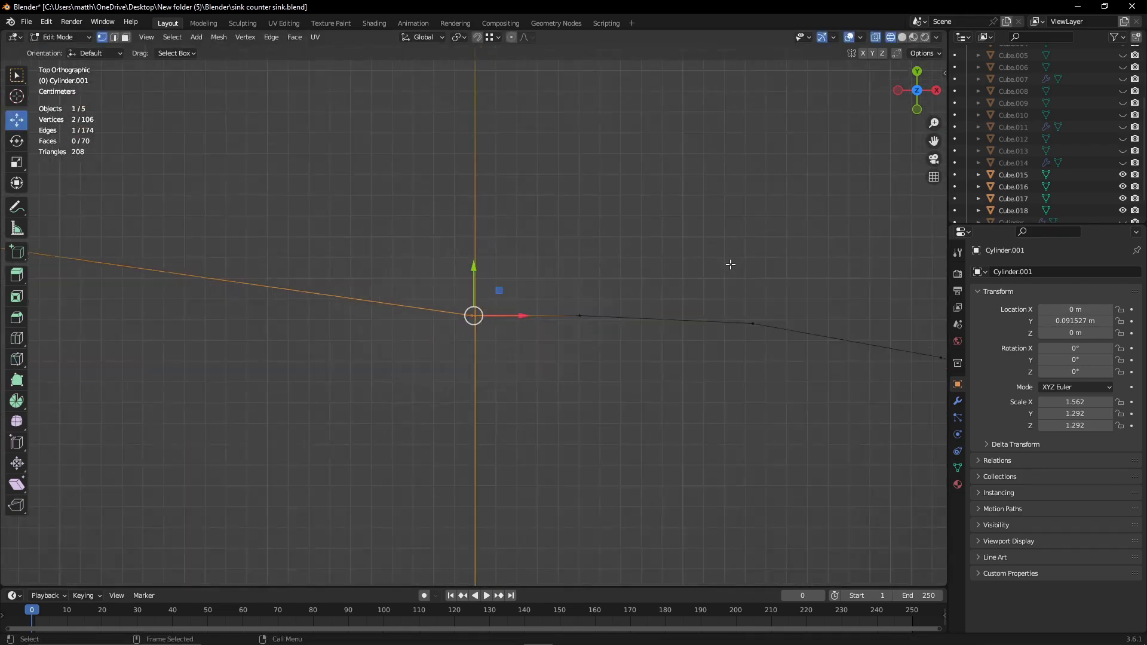
{"action": "scroll", "coordinate": [729, 264], "scroll_direction": "down", "scroll_amount": 5}
{"action": "key", "text": "x"}
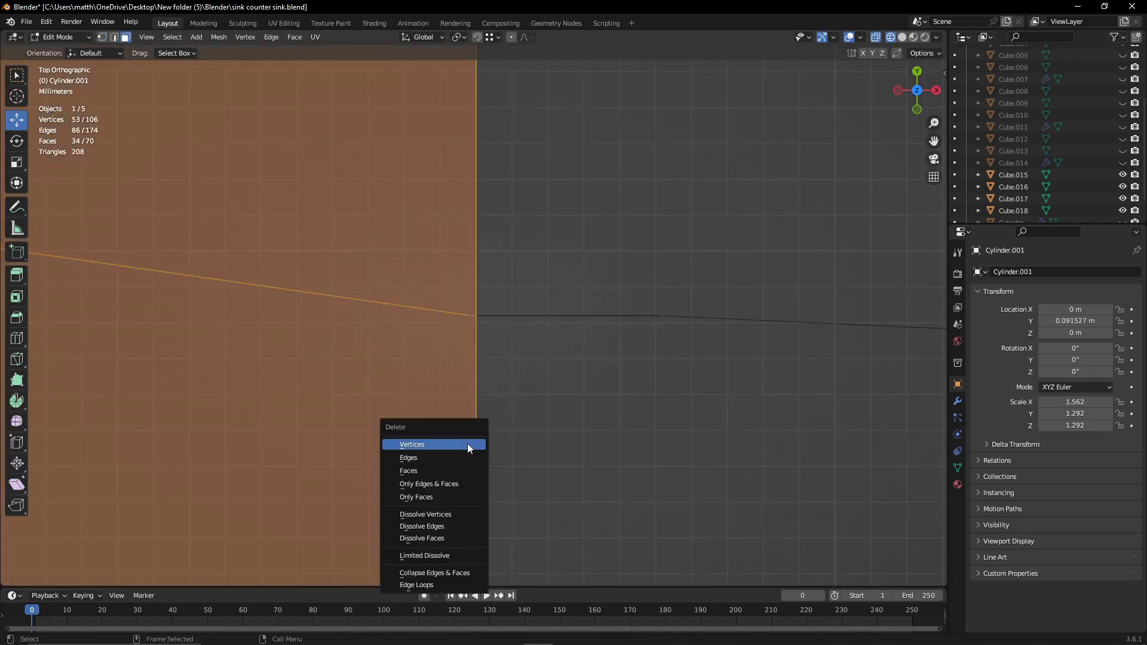
{"action": "left_click", "coordinate": [467, 443]}
{"action": "key", "text": "Tab"}
- Remove the half ring's cap face and view it solid from the top
{"action": "middle_click_drag", "start_coordinate": [487, 418], "coordinate": [587, 385]}
{"action": "key", "text": "Tab"}
{"action": "key", "text": "x"}
{"action": "left_click", "coordinate": [520, 371]}
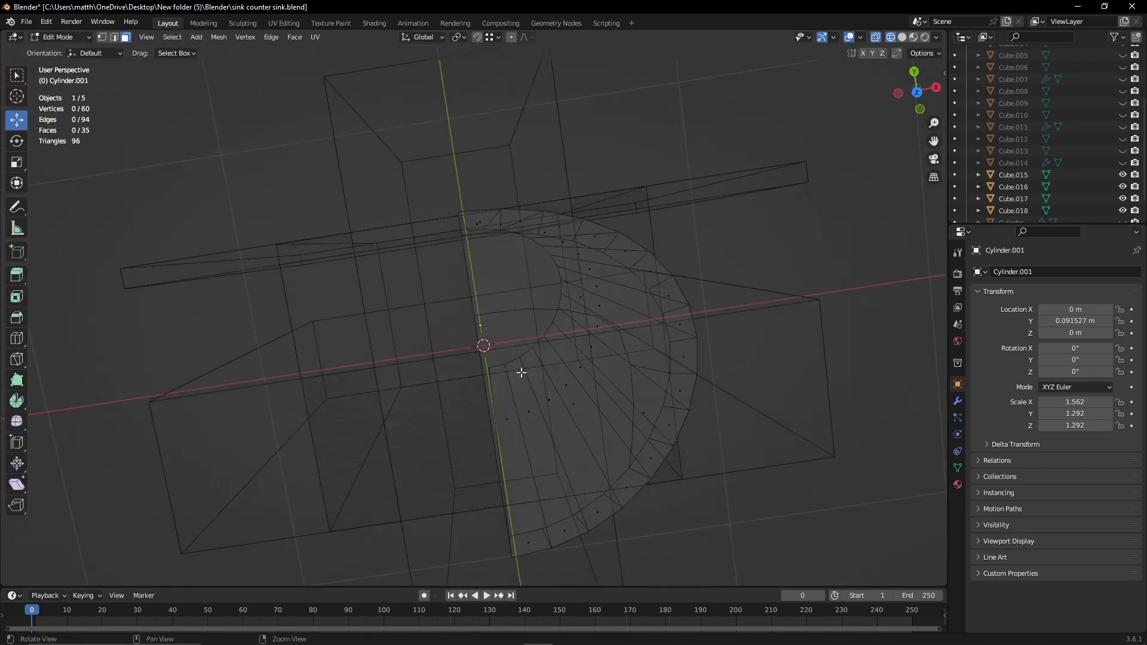
{"action": "key", "text": "KP_7"}
{"action": "left_click", "coordinate": [901, 37]}
- Add an X-axis Mirror modifier to the half ring
{"action": "key", "text": "Tab"}
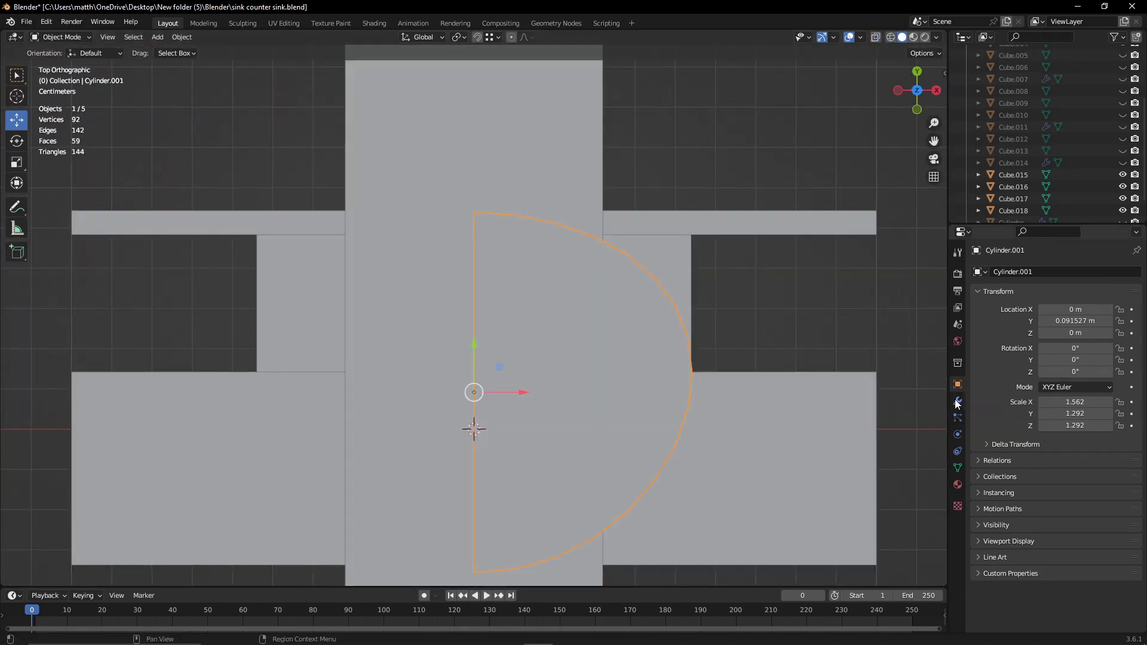
{"action": "left_click", "coordinate": [957, 401]}
{"action": "left_click", "coordinate": [1056, 272]}
{"action": "left_click", "coordinate": [884, 473]}
{"action": "middle_click_drag", "start_coordinate": [884, 473], "coordinate": [743, 314]}
{"action": "key", "text": "KP_7"}
{"action": "scroll", "coordinate": [553, 335], "scroll_direction": "up", "scroll_amount": 5}
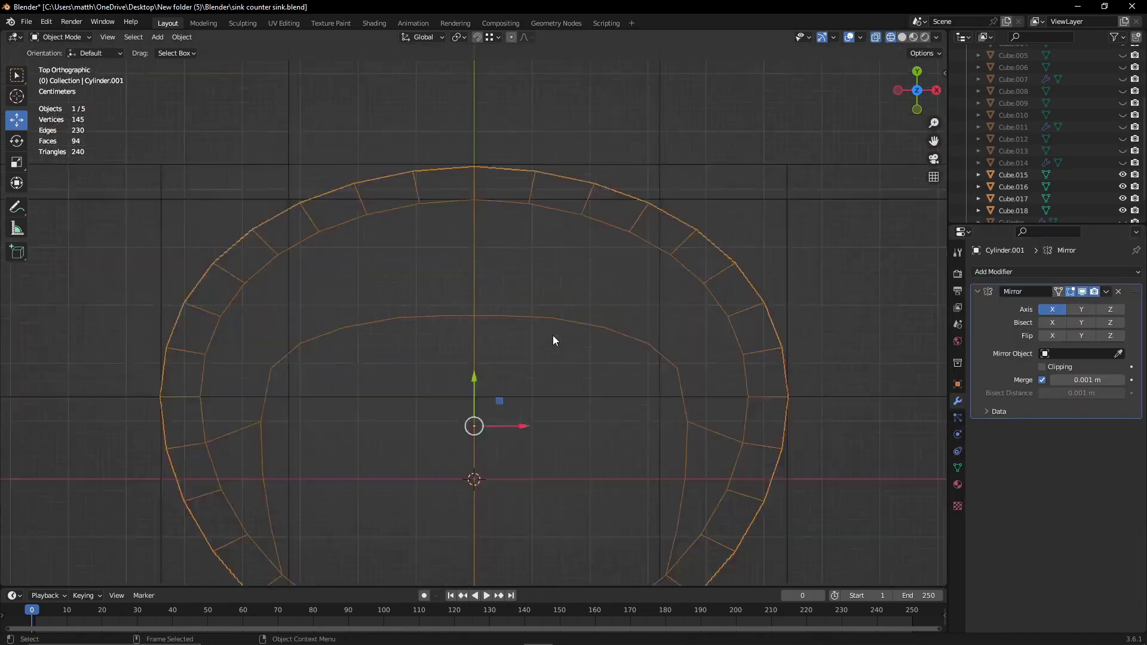
- Push one inner-outline vertex outward in wireframe edit mode
{"action": "key", "text": "Tab"}
{"action": "key", "text": "shift+z"}
{"action": "scroll", "coordinate": [654, 457], "scroll_direction": "up", "scroll_amount": 3}
{"action": "left_click", "coordinate": [464, 239]}
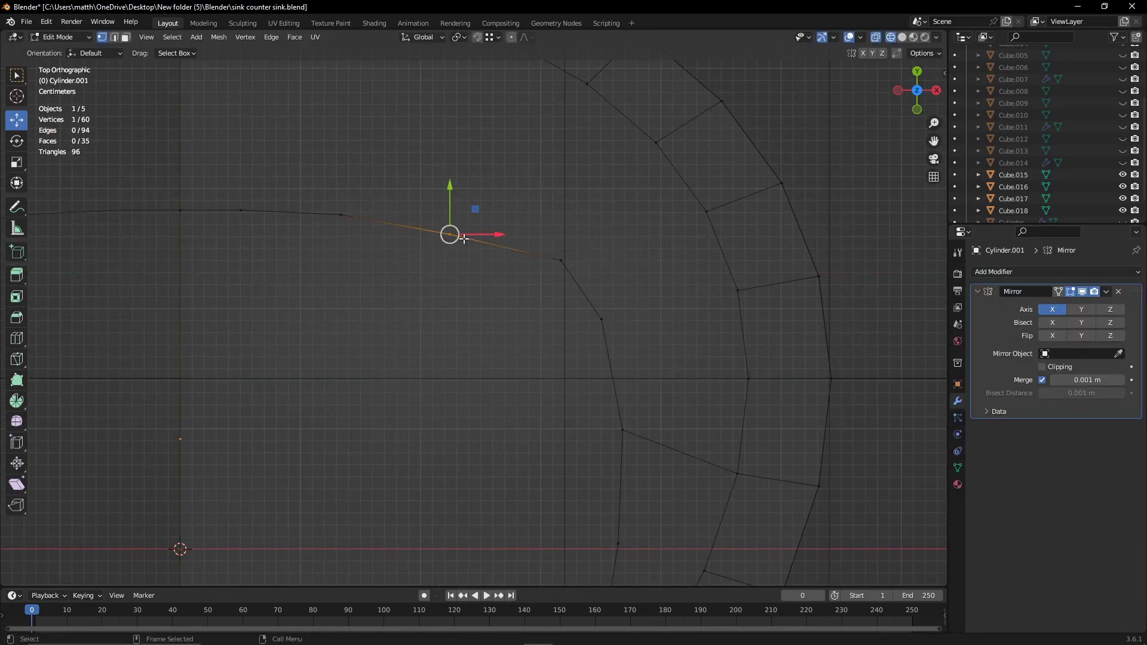
{"action": "key", "text": "ctrl+z"}
{"action": "mouse_move", "coordinate": [531, 267]}
{"action": "left_mouse_down"}
{"action": "mouse_move", "coordinate": [586, 325]}
{"action": "mouse_move", "coordinate": [533, 266]}
{"action": "left_mouse_up"}
{"action": "left_click", "coordinate": [639, 396]}
- Move another inner-ring vertex to smooth the basin's curve
{"action": "scroll", "coordinate": [639, 397], "scroll_direction": "down", "scroll_amount": 4}
{"action": "left_click", "coordinate": [669, 406]}
{"action": "scroll", "coordinate": [670, 406], "scroll_direction": "up", "scroll_amount": 4}
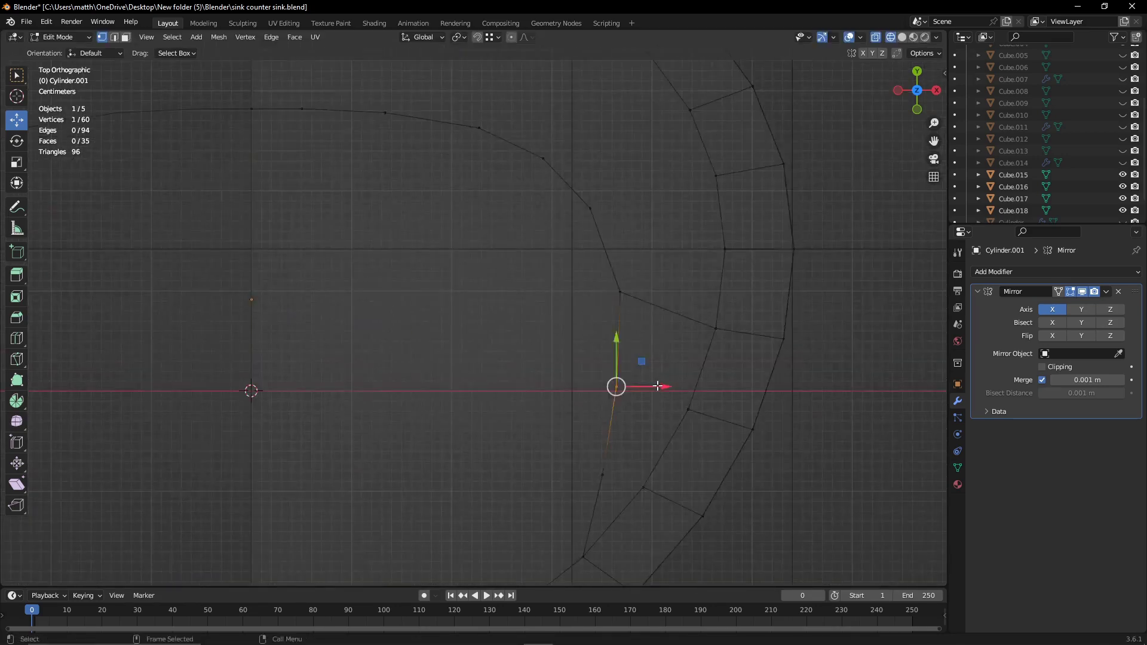
{"action": "left_click", "coordinate": [658, 284]}
{"action": "middle_click_drag", "start_coordinate": [607, 215], "coordinate": [589, 402], "text": "shift"}
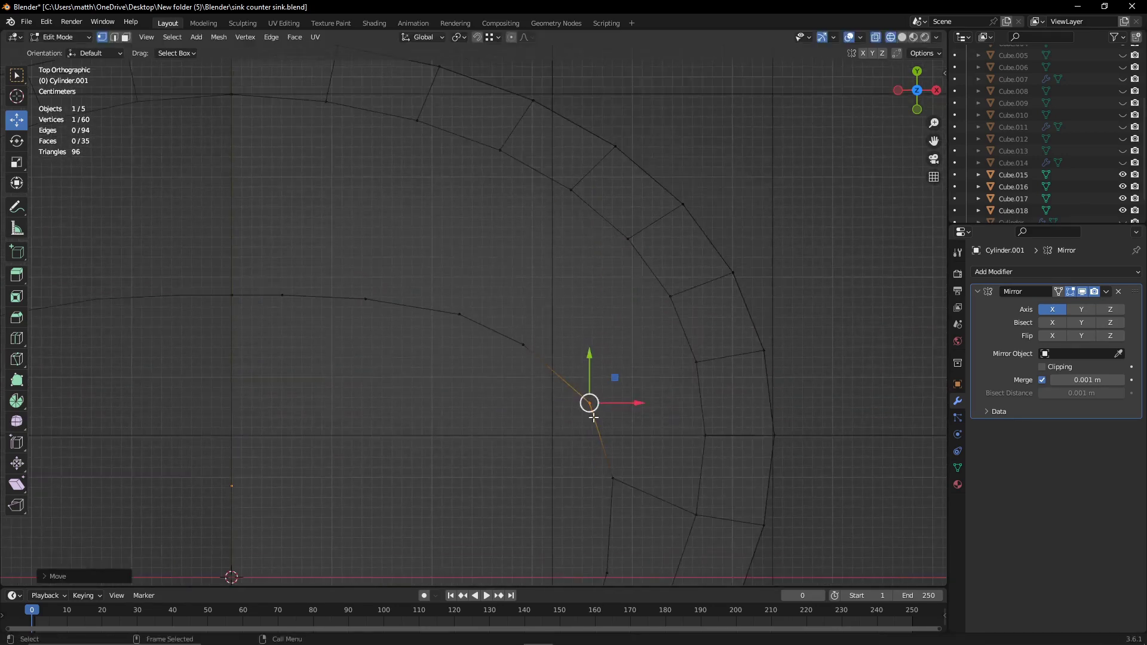
{"action": "key", "text": "g"}
{"action": "left_click", "coordinate": [472, 315]}
{"action": "left_click", "coordinate": [476, 371]}
{"action": "scroll", "coordinate": [476, 370], "scroll_direction": "down", "scroll_amount": 3}
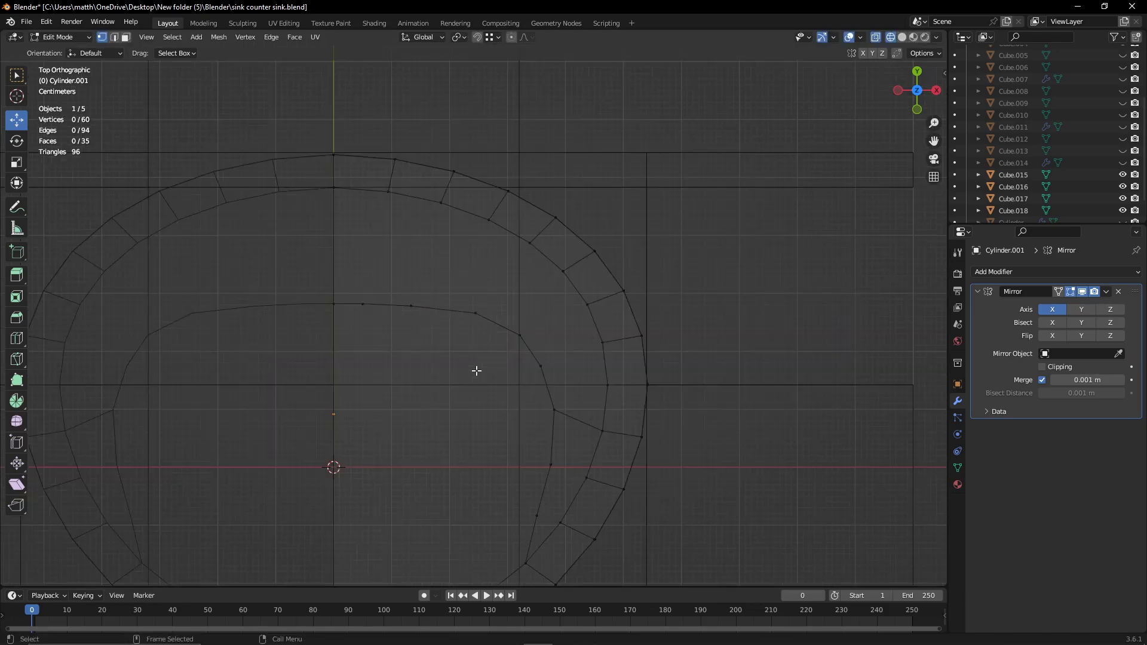
{"action": "middle_click_drag", "start_coordinate": [274, 277], "coordinate": [494, 337]}
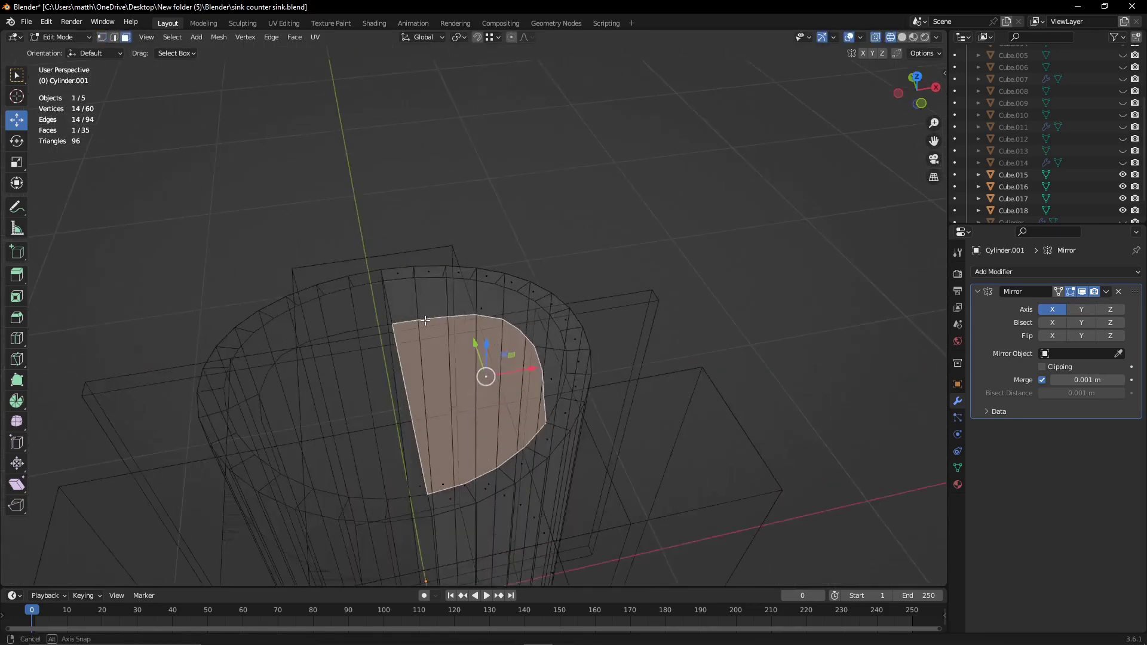
{"action": "key", "text": "Tab"}
- Scale Cube.017 to 0.16 on Z and raise it along Z in front view
{"action": "key", "text": "h"}
{"action": "key", "text": "KP_1"}
{"action": "left_click", "coordinate": [1091, 202]}
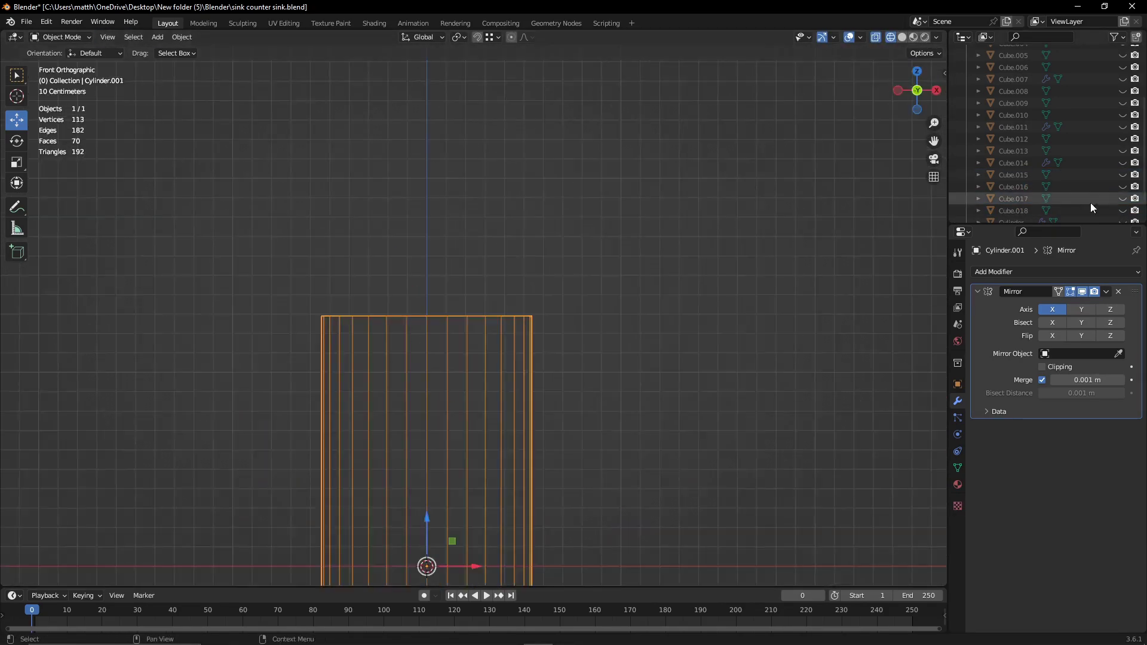
{"action": "scroll", "coordinate": [550, 383], "scroll_direction": "down", "scroll_amount": 2}
{"action": "left_click", "coordinate": [467, 384]}
{"action": "key", "text": "s"}
{"action": "left_click", "coordinate": [957, 384]}
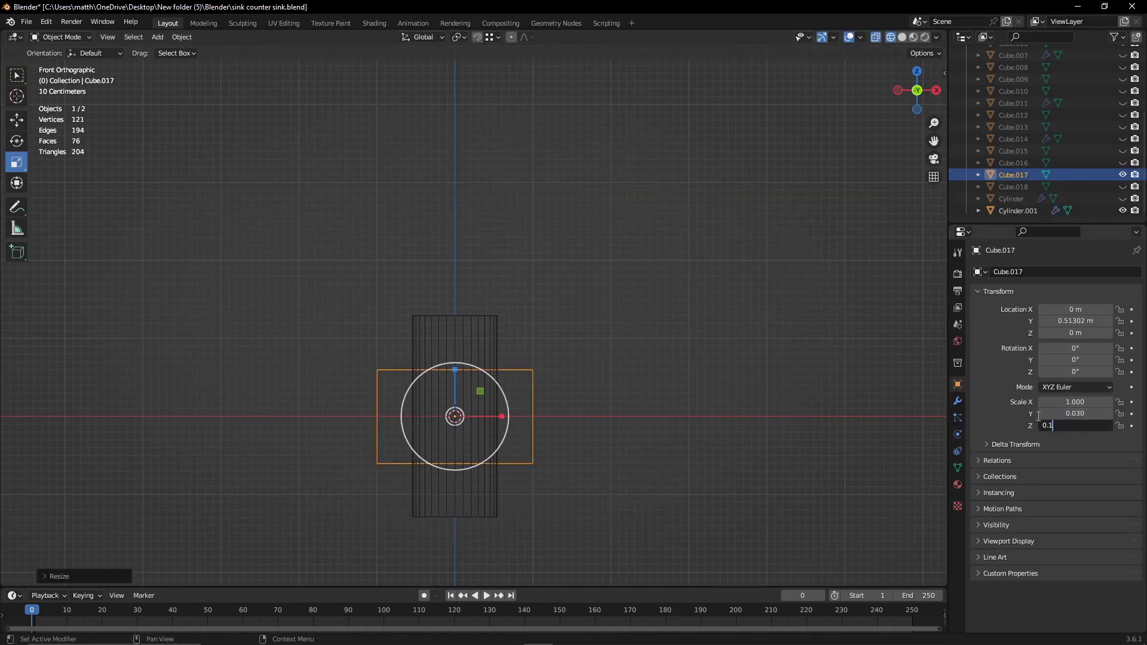
{"action": "left_click_drag", "start_coordinate": [454, 376], "coordinate": [457, 299]}
{"action": "scroll", "coordinate": [466, 323], "scroll_direction": "up", "scroll_amount": 10}
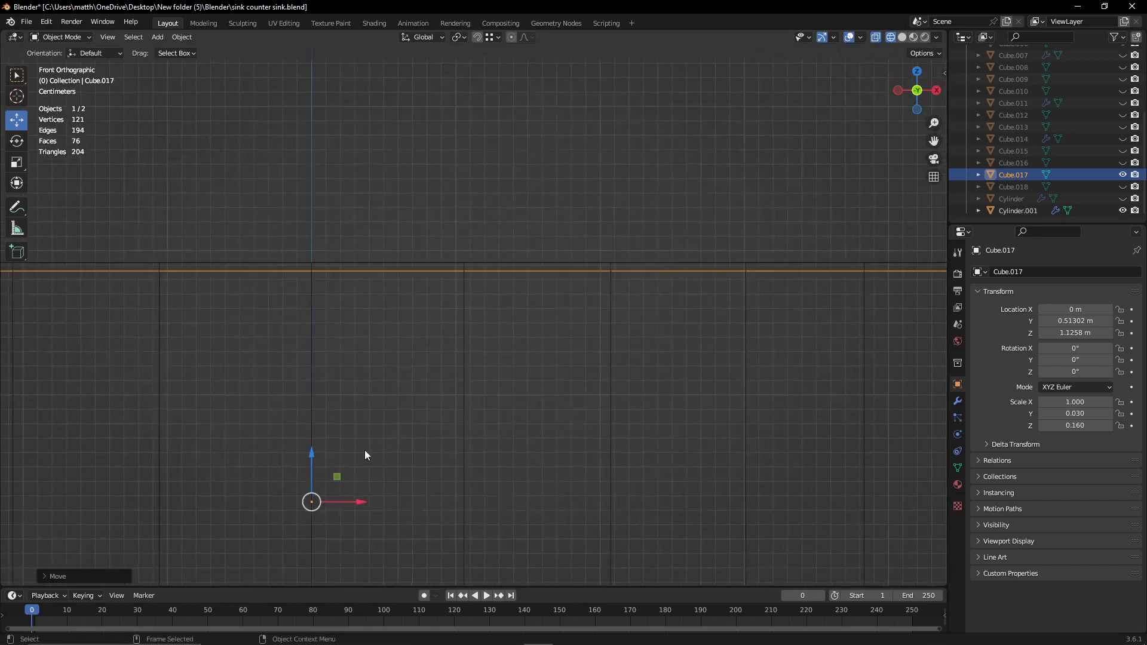
{"action": "scroll", "coordinate": [1069, 114], "scroll_direction": "up", "scroll_amount": 5}
- Unhide Cube.001 and lower Cube.017 slightly to sit at about Z 0.635 m
{"action": "left_click", "coordinate": [1122, 93]}
{"action": "middle_click_drag", "start_coordinate": [635, 233], "coordinate": [687, 197]}
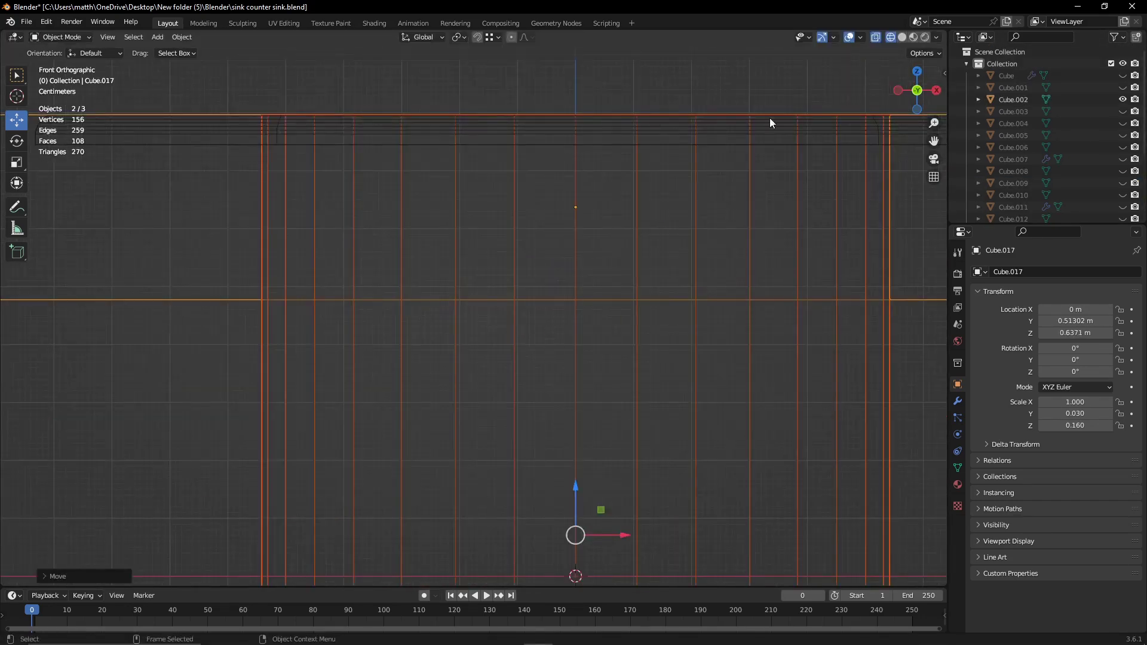
{"action": "middle_click_drag", "start_coordinate": [769, 117], "coordinate": [663, 198]}
{"action": "scroll", "coordinate": [525, 341], "scroll_direction": "up", "scroll_amount": 2}
{"action": "left_click", "coordinate": [526, 342]}
{"action": "key", "text": "KP_1"}
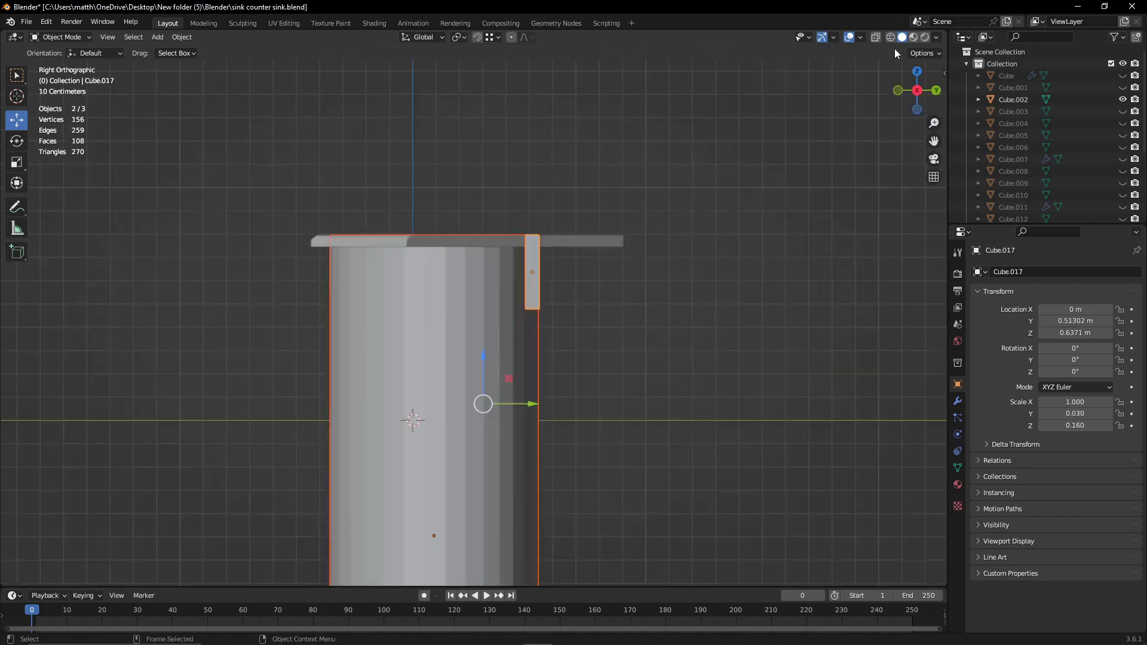
{"action": "scroll", "coordinate": [496, 483], "scroll_direction": "up", "scroll_amount": 5}
{"action": "left_click_drag", "start_coordinate": [496, 484], "coordinate": [496, 486]}
{"action": "mouse_move", "coordinate": [840, 154]}
{"action": "middle_mouse_down"}
{"action": "mouse_move", "coordinate": [570, 274]}
{"action": "mouse_move", "coordinate": [658, 393]}
{"action": "middle_mouse_up"}
{"action": "key", "text": "alt+a"}
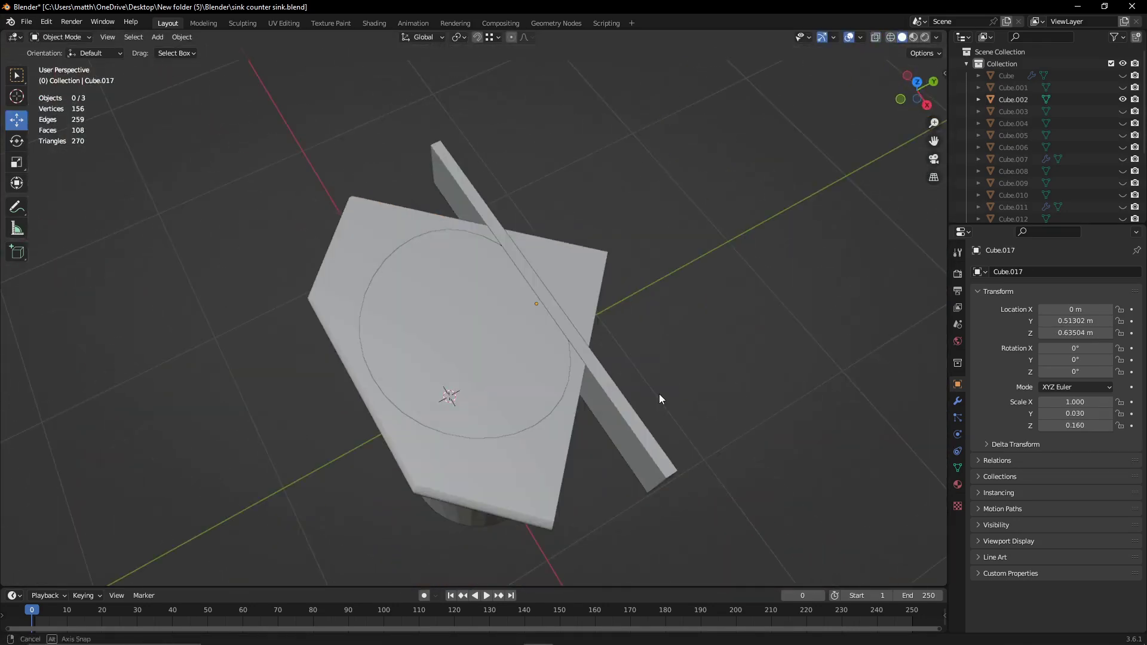
- In front view, move the selected vertices of ring Cylinder.001 up along Z
{"action": "key", "text": "KP_1"}
{"action": "left_click", "coordinate": [601, 366]}
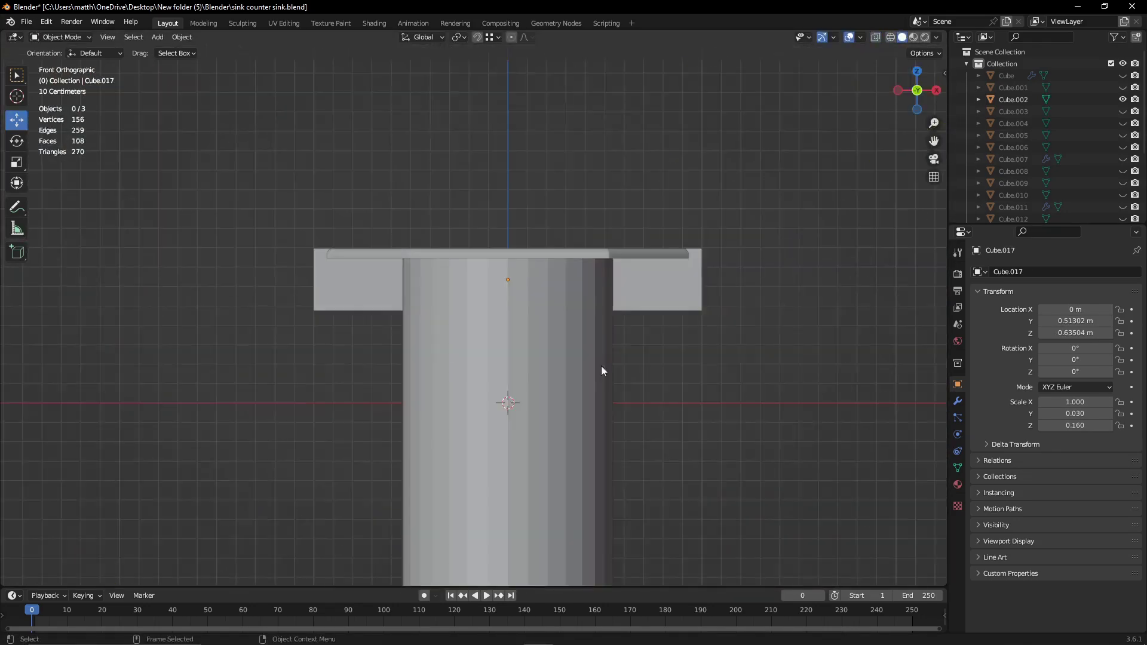
{"action": "key", "text": "Tab"}
{"action": "scroll", "coordinate": [676, 446], "scroll_direction": "down", "scroll_amount": 3}
{"action": "key", "text": "g"}
{"action": "key", "text": "z"}
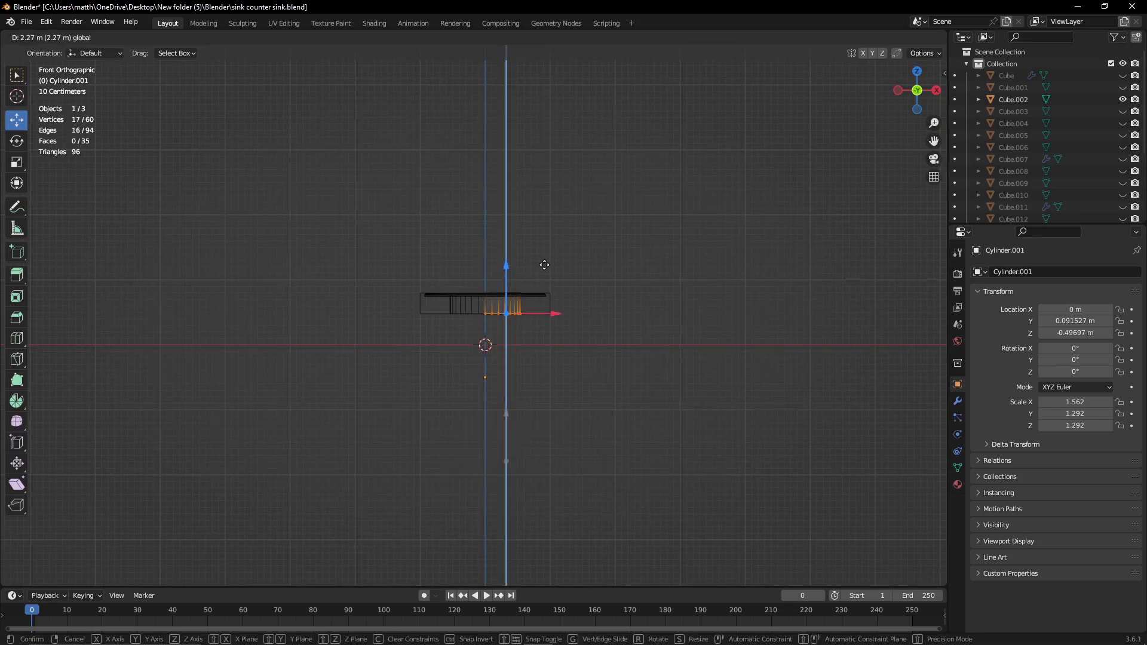
{"action": "left_click", "coordinate": [544, 264]}
{"action": "scroll", "coordinate": [713, 257], "scroll_direction": "up", "scroll_amount": 10}
{"action": "key", "text": "g"}
{"action": "key", "text": "z"}
{"action": "key", "text": "Escape"}
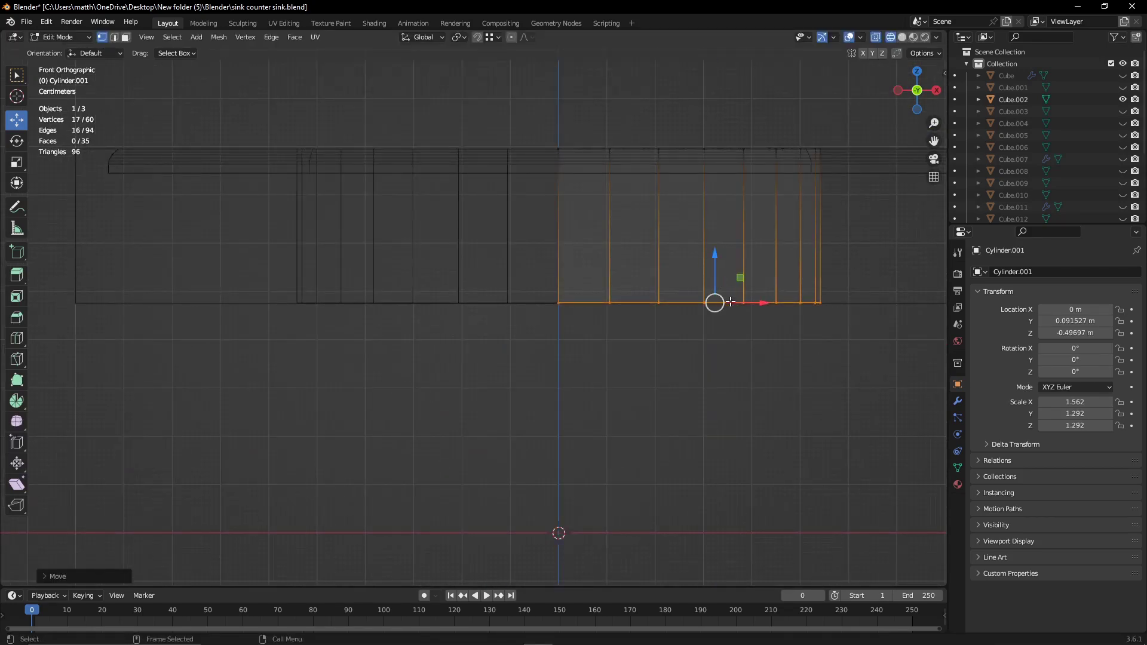
- From the right side view, raise the bottom vertices to the countertop, cancelling the accidental extrude
{"action": "scroll", "coordinate": [730, 301], "scroll_direction": "up", "scroll_amount": 1}
{"action": "left_click", "coordinate": [936, 94]}
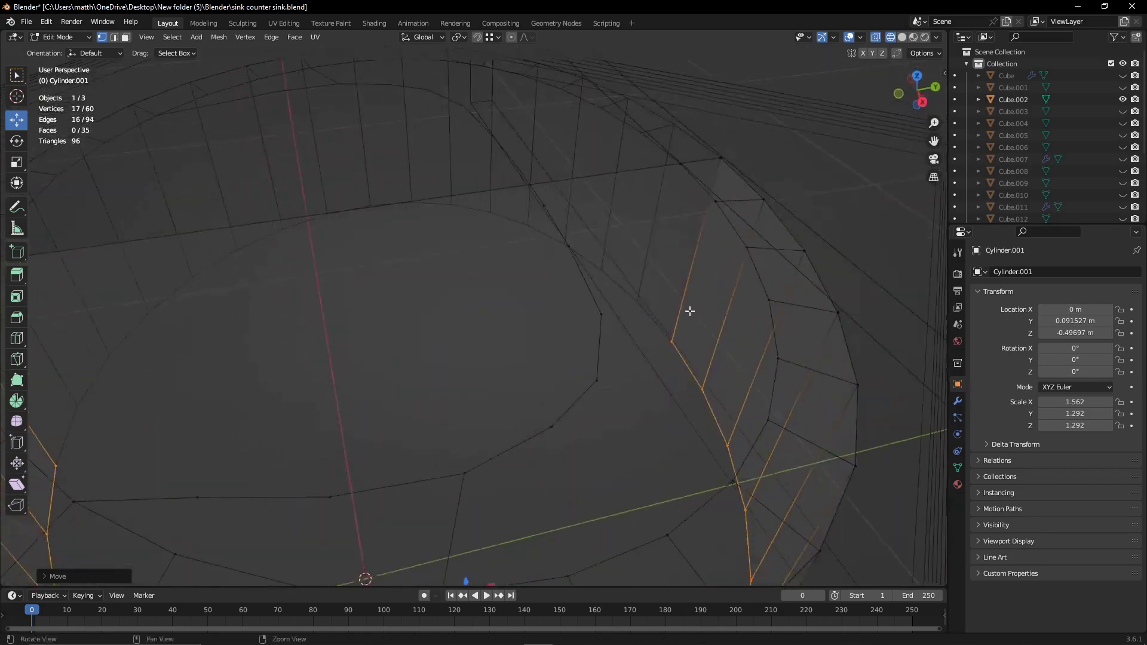
{"action": "scroll", "coordinate": [531, 367], "scroll_direction": "up", "scroll_amount": 5}
{"action": "mouse_move", "coordinate": [531, 367]}
{"action": "left_mouse_down"}
{"action": "mouse_move", "coordinate": [530, 210]}
{"action": "mouse_move", "coordinate": [527, 227]}
{"action": "left_mouse_up"}
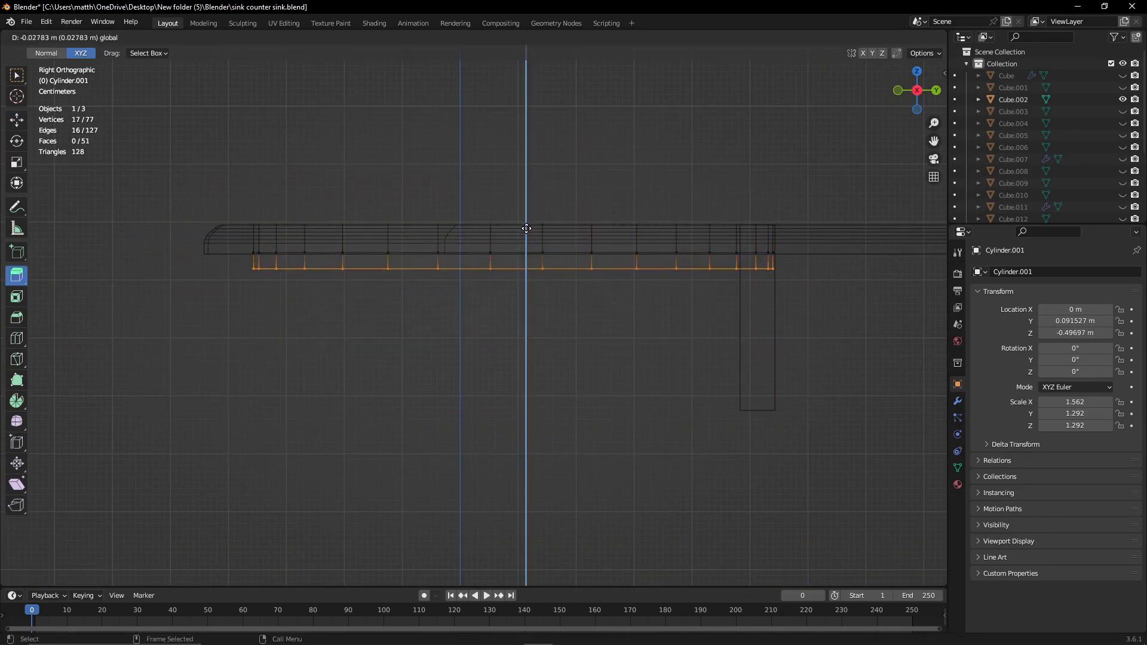
{"action": "key", "text": "Escape"}
{"action": "middle_click_drag", "start_coordinate": [803, 99], "coordinate": [787, 214]}
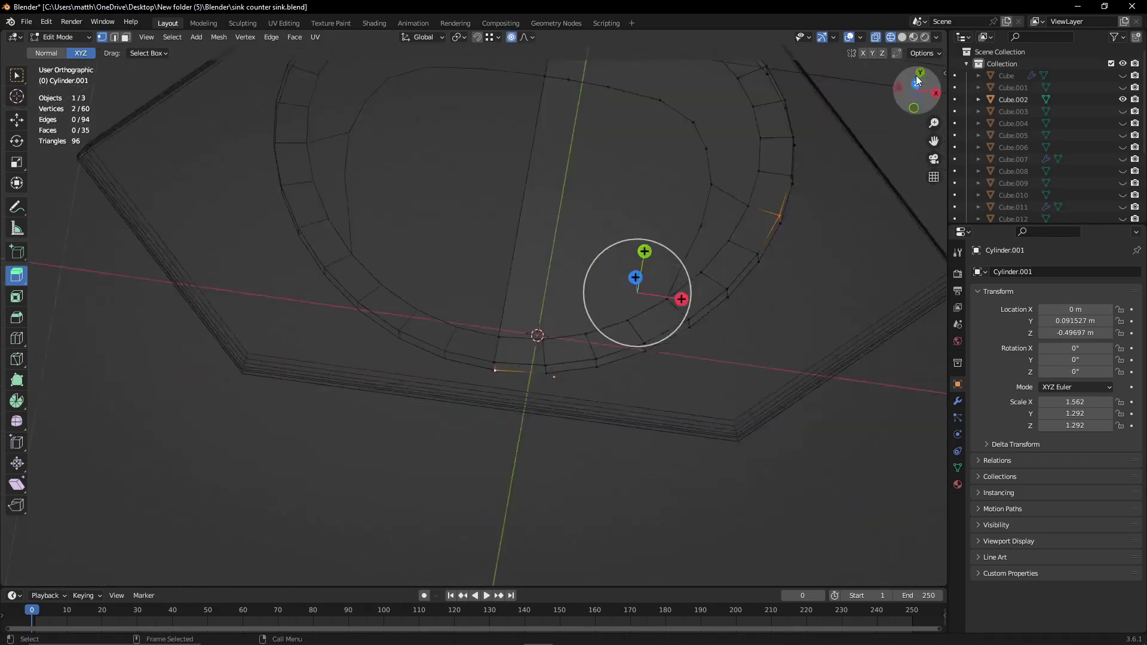
- In top view, nudge the selected ring vertices slightly
{"action": "middle_click_drag", "start_coordinate": [786, 214], "coordinate": [635, 314]}
{"action": "key", "text": "shift+space"}
{"action": "key", "text": "g"}
{"action": "left_click_drag", "start_coordinate": [635, 316], "coordinate": [630, 309]}
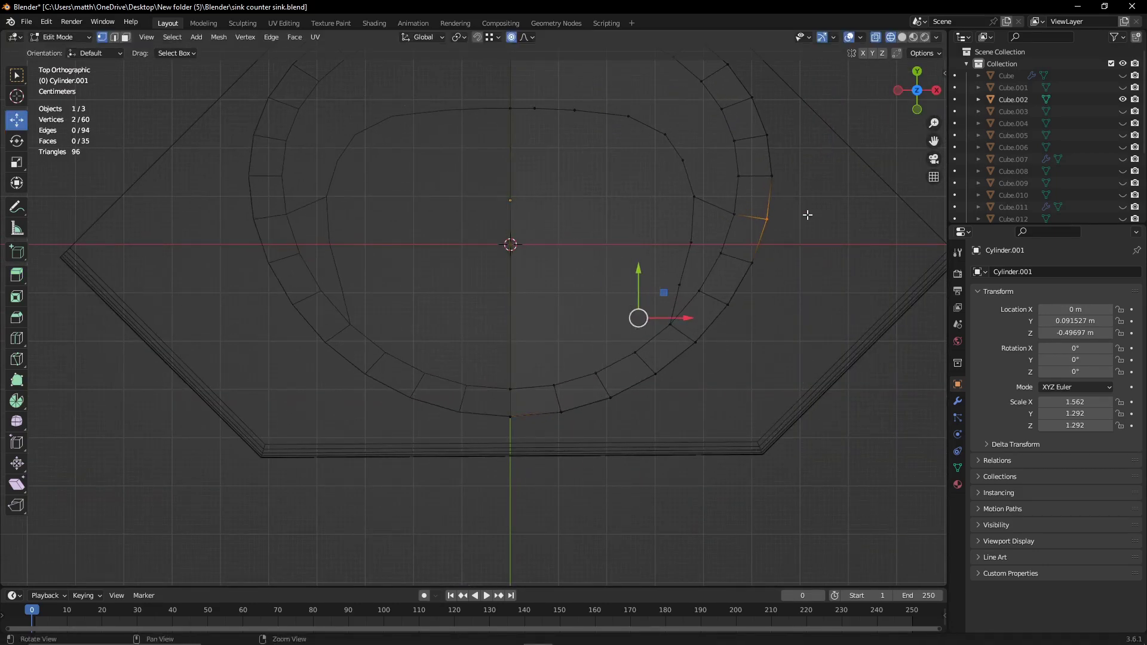
{"action": "middle_click_drag", "start_coordinate": [808, 215], "coordinate": [767, 354], "text": "shift"}
{"action": "scroll", "coordinate": [806, 369], "scroll_direction": "up", "scroll_amount": 3}
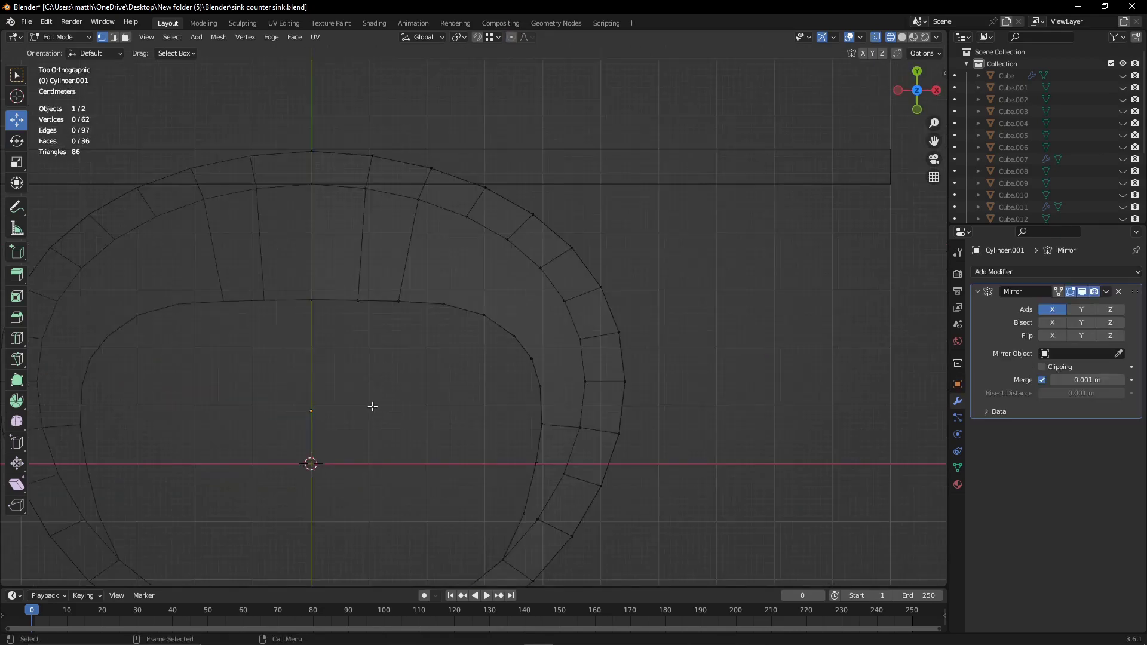
{"action": "scroll", "coordinate": [373, 404], "scroll_direction": "down", "scroll_amount": 5}
- Add a trial UV Sphere in Object Mode, then delete it
{"action": "key", "text": "Tab"}
{"action": "left_click", "coordinate": [157, 37]}
{"action": "left_click", "coordinate": [285, 85]}
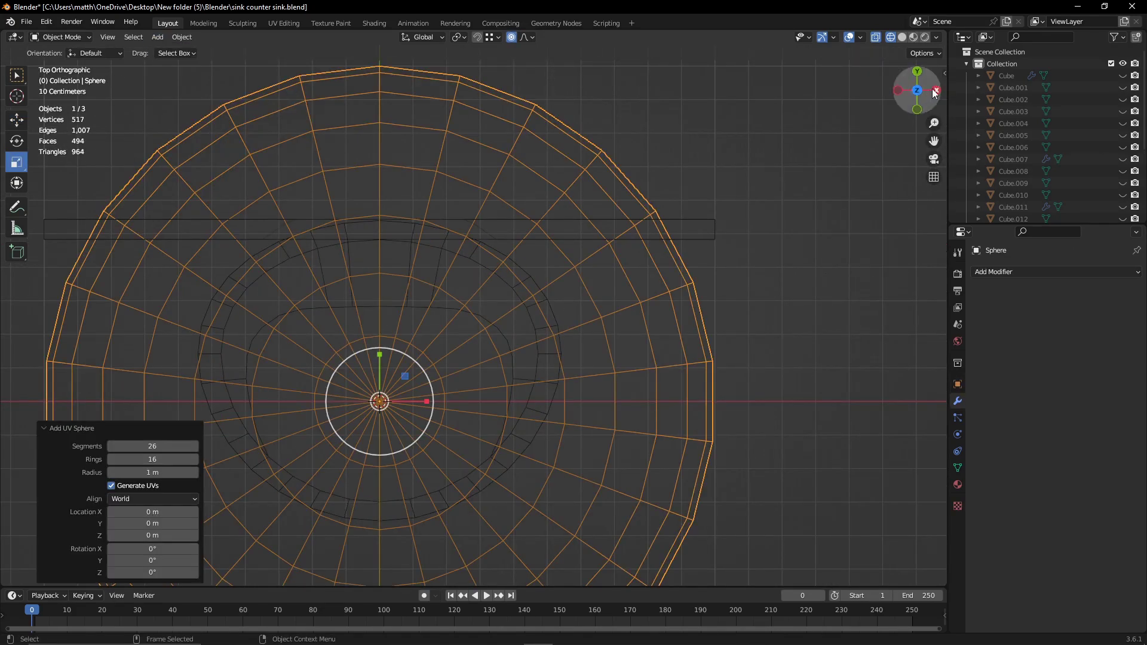
{"action": "scroll", "coordinate": [255, 217], "scroll_direction": "down", "scroll_amount": 5}
{"action": "key", "text": "Delete"}
- Return to Edit Mode on the ring, in vertex select, with the whole ring framed
{"action": "key", "text": "Tab"}
{"action": "scroll", "coordinate": [468, 370], "scroll_direction": "up", "scroll_amount": 5}
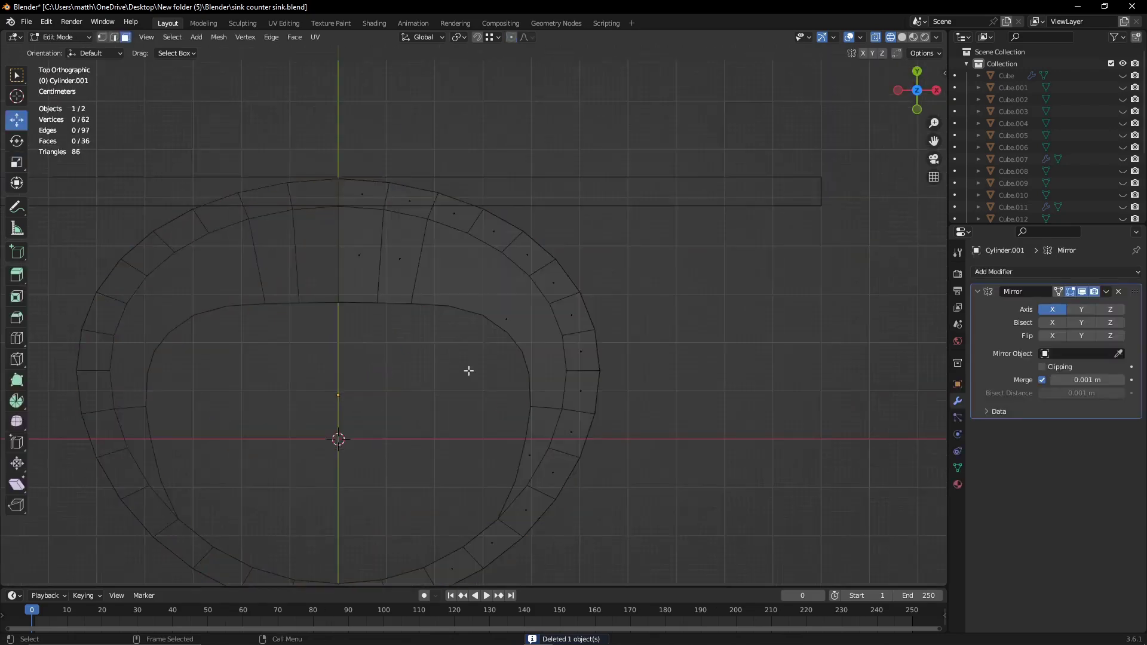
{"action": "key", "text": "1"}
{"action": "key", "text": "Home"}
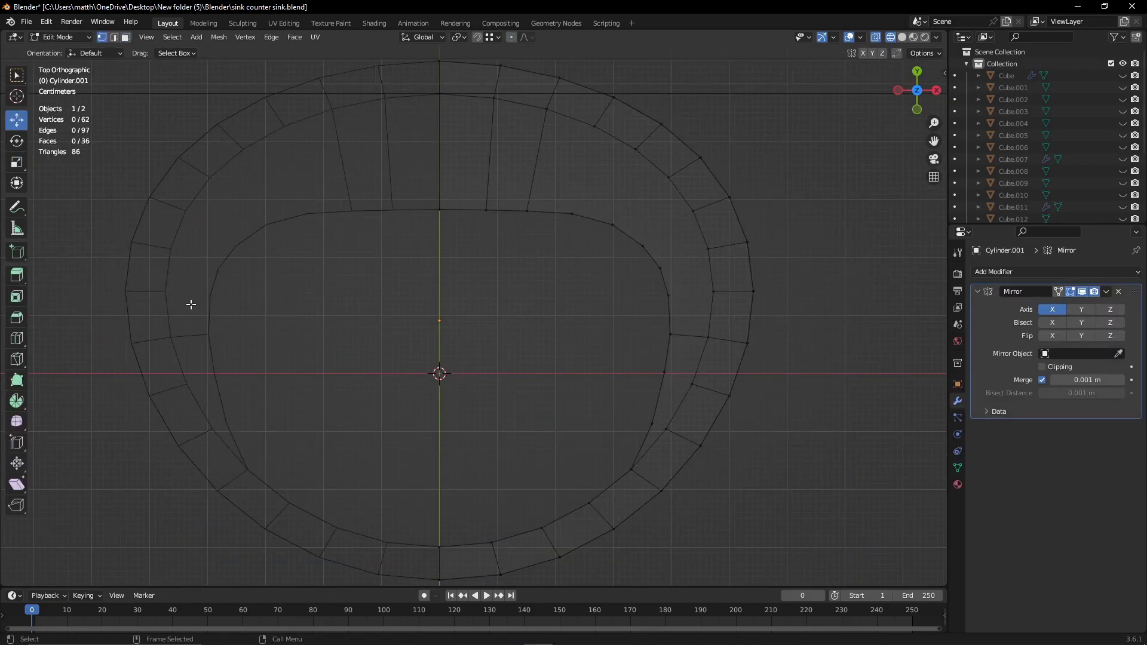
- Add a UV Sphere in Object Mode for the basin
{"action": "key", "text": "Tab"}
{"action": "left_click", "coordinate": [157, 37]}
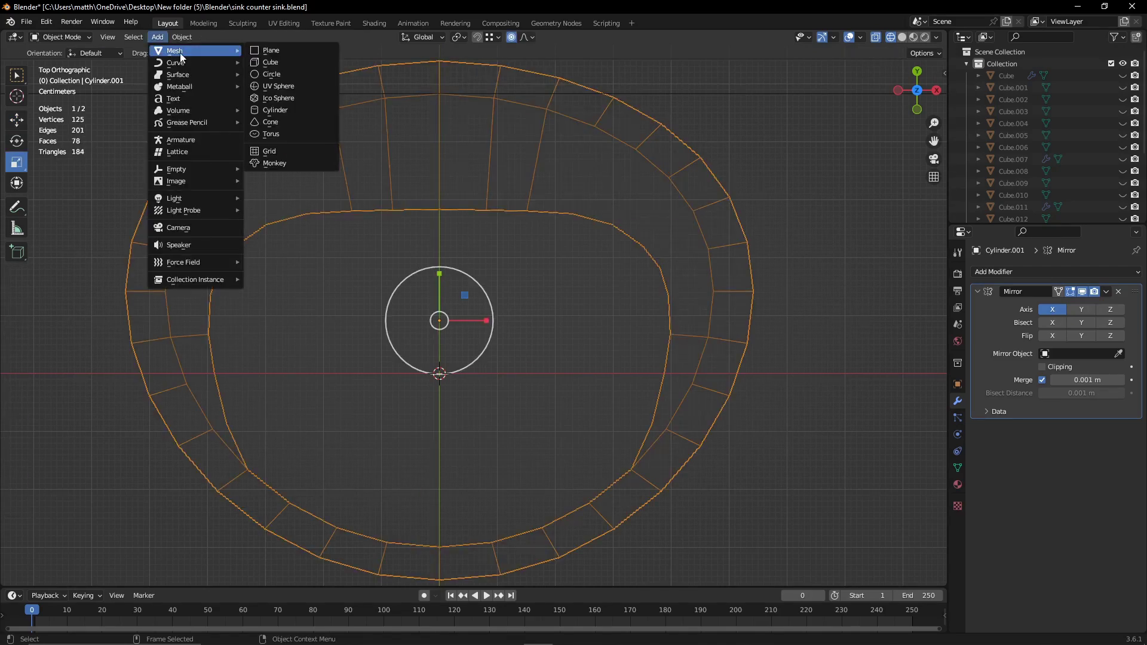
{"action": "left_click", "coordinate": [286, 85]}
{"action": "left_click", "coordinate": [196, 445]}
- Delete the sphere's upper half in side view and raise the remaining bowl along Z
{"action": "key", "text": "alt+a"}
{"action": "key", "text": "Tab"}
{"action": "key", "text": "KP_3"}
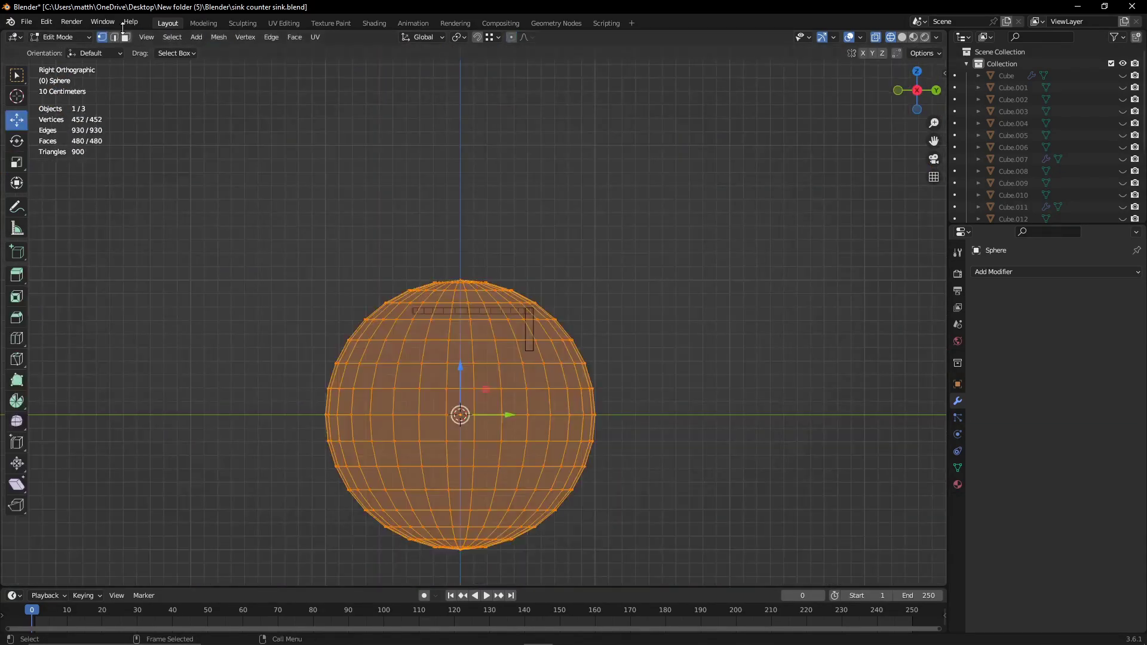
{"action": "left_click_drag", "start_coordinate": [281, 251], "coordinate": [643, 404]}
{"action": "key", "text": "Delete"}
{"action": "key", "text": "a"}
{"action": "mouse_move", "coordinate": [468, 368]}
{"action": "left_mouse_down"}
{"action": "mouse_move", "coordinate": [468, 215]}
{"action": "mouse_move", "coordinate": [461, 225]}
{"action": "left_mouse_up"}
{"action": "scroll", "coordinate": [461, 226], "scroll_direction": "up", "scroll_amount": 2}
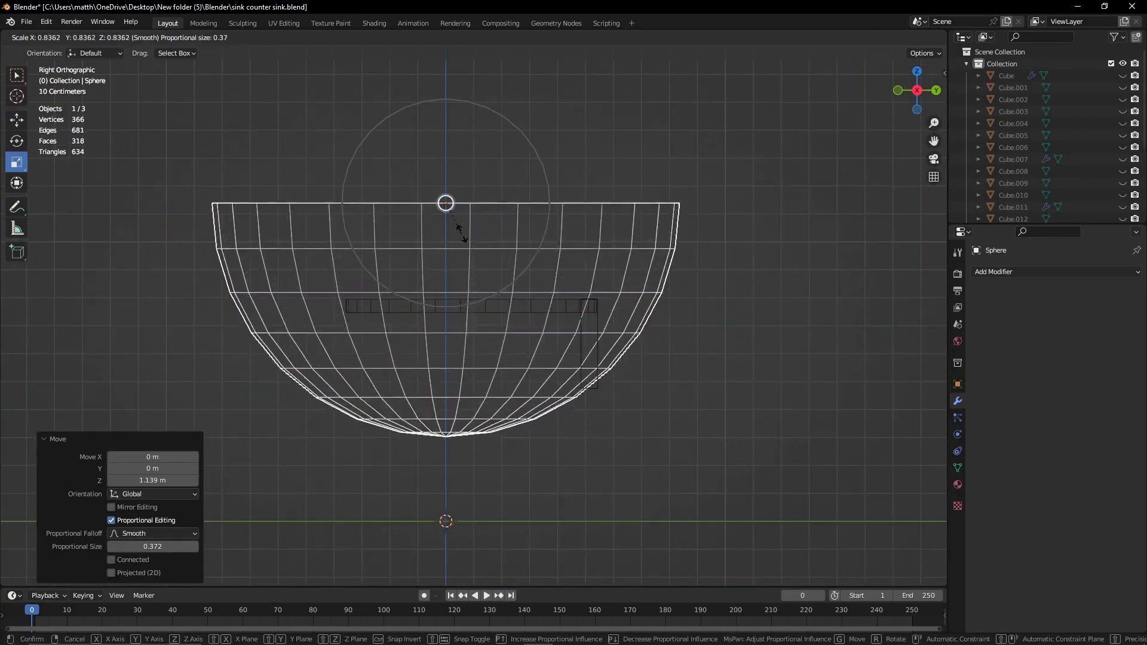
- Scale the bowl down with smooth falloff, viewing it from the top
{"action": "left_click", "coordinate": [175, 37]}
{"action": "key", "text": "s"}
{"action": "left_click", "coordinate": [418, 350]}
{"action": "scroll", "coordinate": [479, 310], "scroll_direction": "up", "scroll_amount": 2}
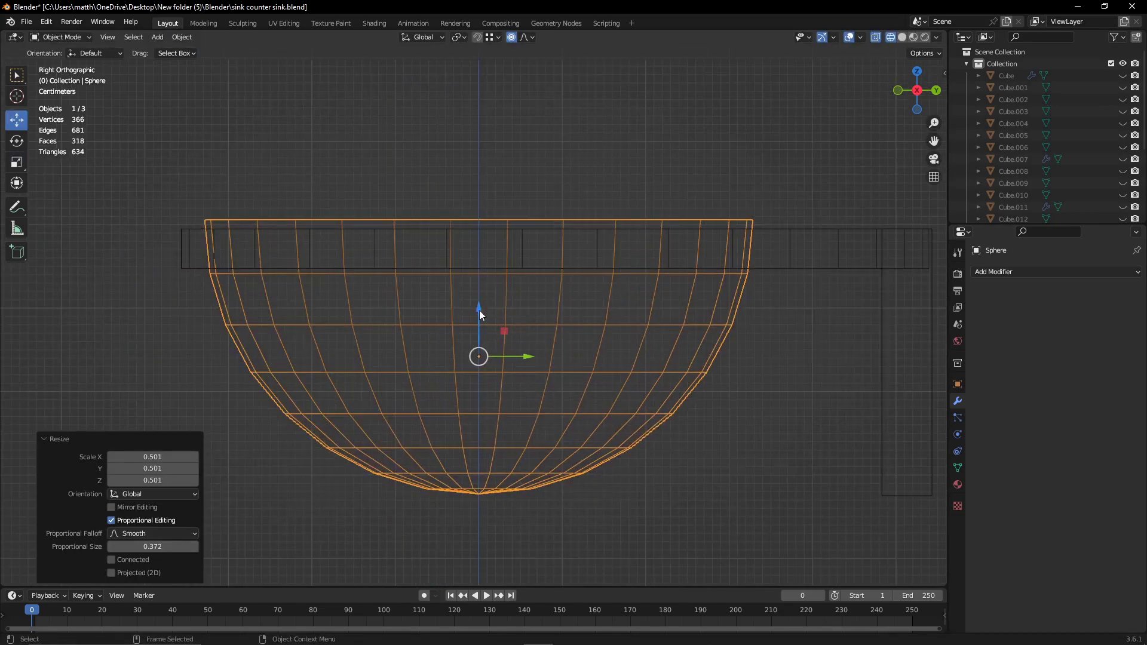
{"action": "key", "text": "KP_7"}
{"action": "key", "text": "3"}
{"action": "left_click", "coordinate": [315, 308]}
{"action": "scroll", "coordinate": [525, 106], "scroll_direction": "down", "scroll_amount": 3}
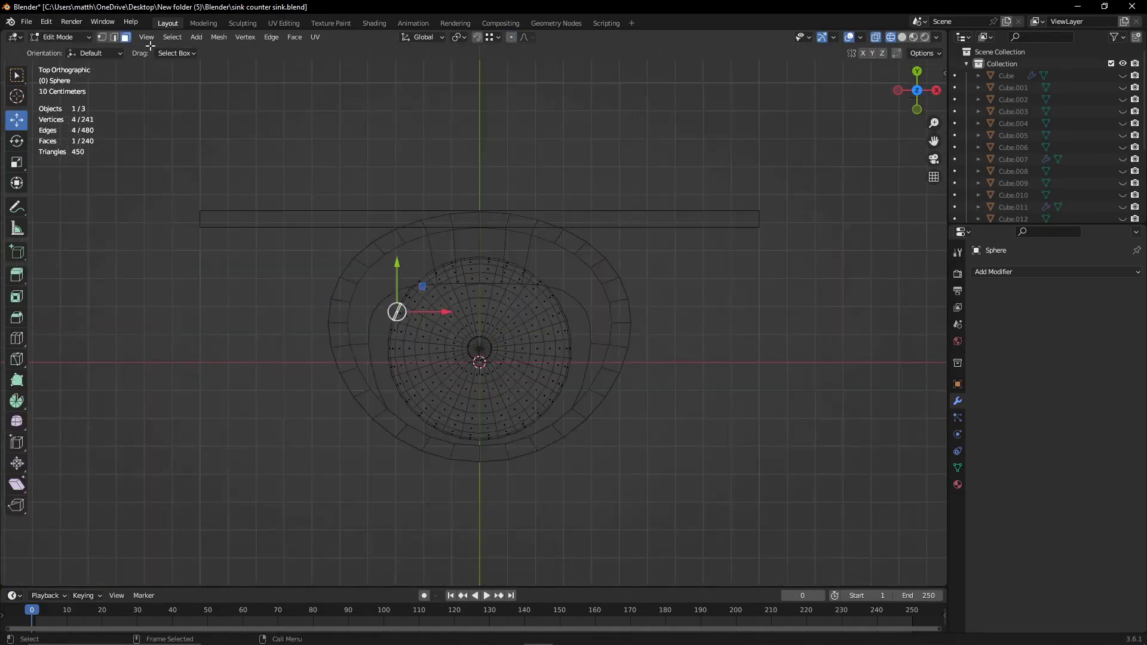
- Squash the basin outline into an oval and box-select its left half
{"action": "key", "text": "Tab"}
{"action": "scroll", "coordinate": [484, 301], "scroll_direction": "up", "scroll_amount": 3}
{"action": "key", "text": "g"}
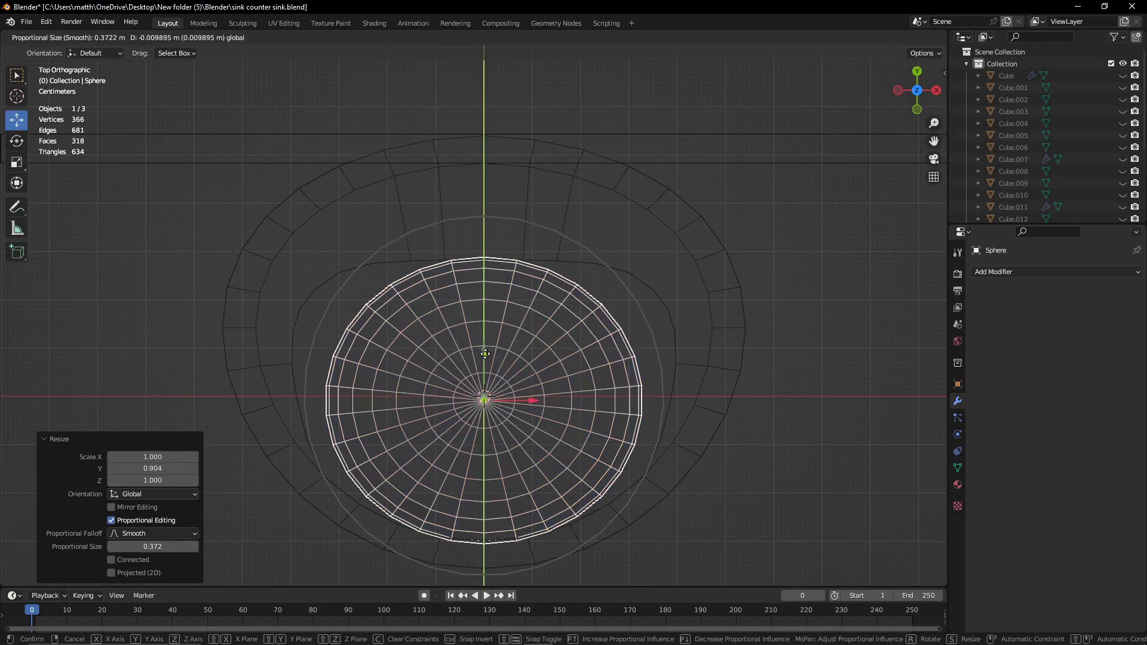
{"action": "left_click", "coordinate": [485, 373]}
{"action": "key", "text": "Tab"}
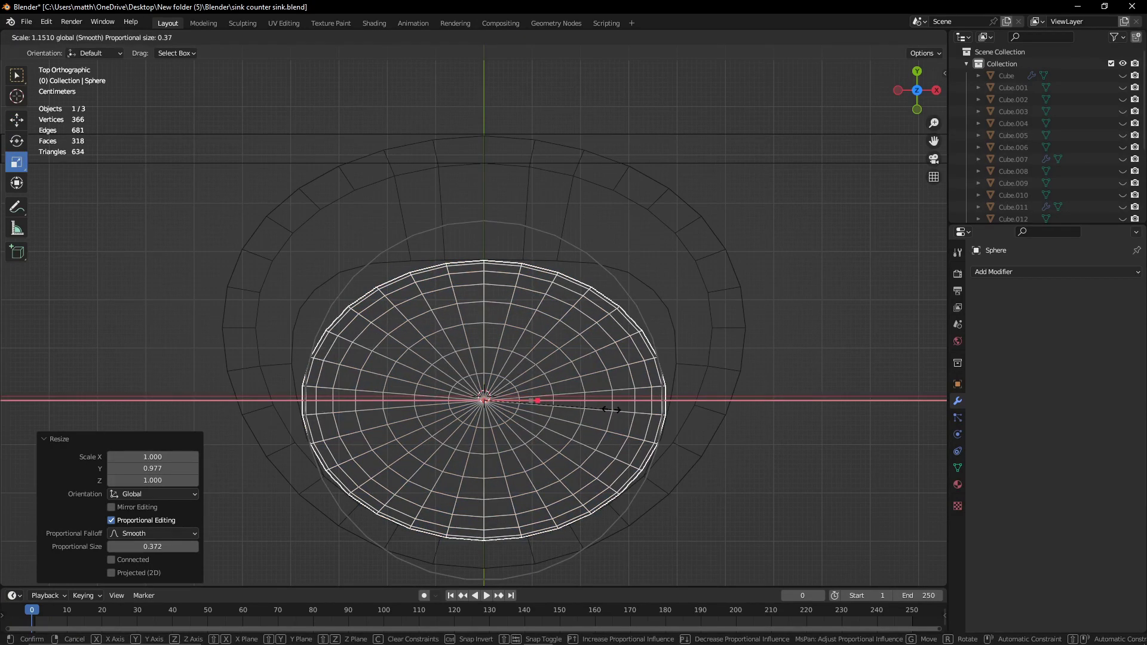
{"action": "left_click_drag", "start_coordinate": [193, 172], "coordinate": [497, 525]}
- Delete the basin's left half, add an X Mirror modifier, and enable proportional editing
{"action": "key", "text": "x"}
{"action": "left_click", "coordinate": [492, 439]}
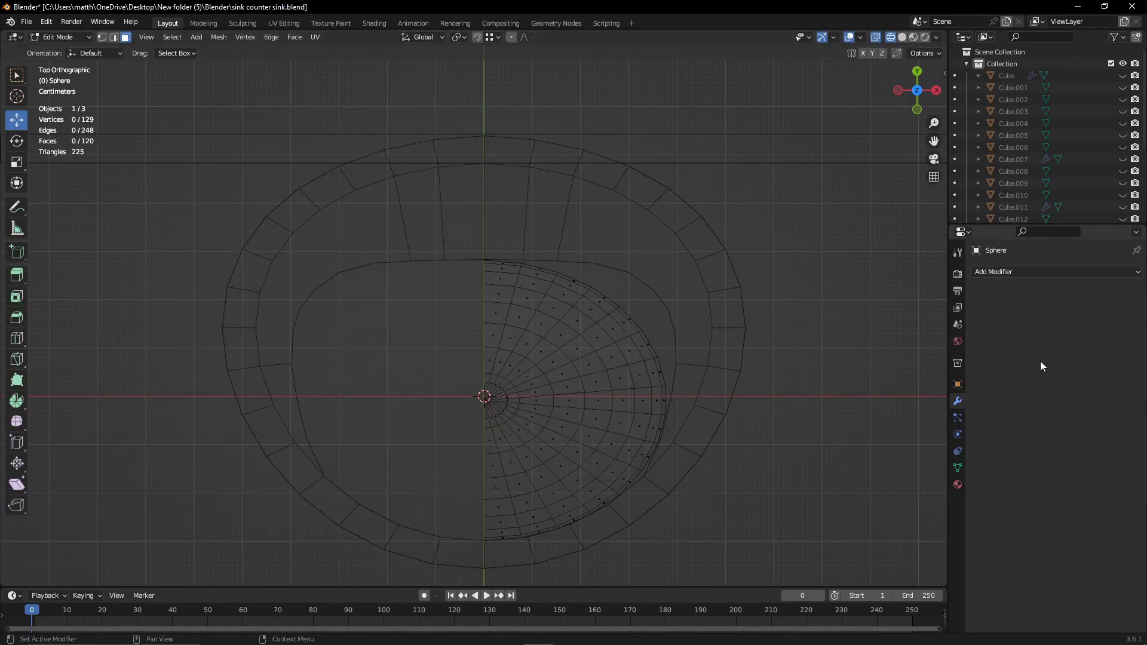
{"action": "left_click", "coordinate": [1051, 272]}
{"action": "left_click", "coordinate": [931, 410]}
{"action": "key", "text": "o"}
- Pull a basin edge vertex outward and check the rim in solid perspective view
{"action": "middle_click_drag", "start_coordinate": [619, 220], "coordinate": [551, 241], "text": "shift"}
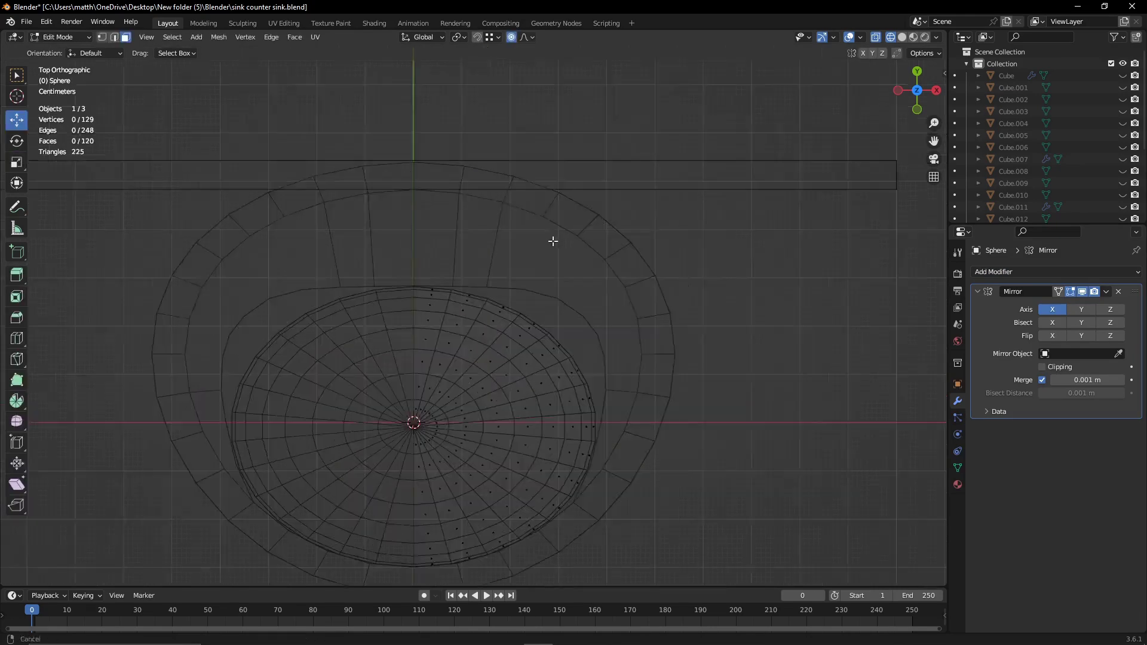
{"action": "scroll", "coordinate": [551, 241], "scroll_direction": "up", "scroll_amount": 3}
{"action": "mouse_move", "coordinate": [461, 344]}
{"action": "left_mouse_down"}
{"action": "mouse_move", "coordinate": [528, 361]}
{"action": "mouse_move", "coordinate": [553, 345]}
{"action": "mouse_move", "coordinate": [607, 463]}
{"action": "left_mouse_up"}
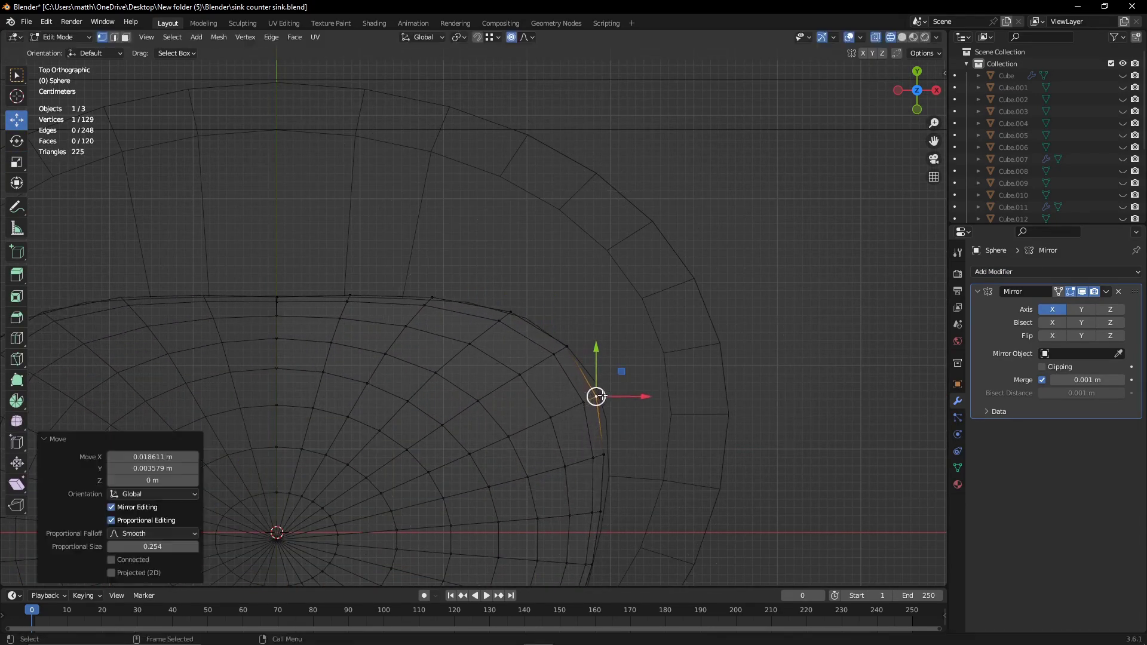
{"action": "middle_click_drag", "start_coordinate": [608, 463], "coordinate": [671, 437], "text": "shift"}
{"action": "scroll", "coordinate": [671, 436], "scroll_direction": "down", "scroll_amount": 3}
{"action": "left_click_drag", "start_coordinate": [589, 424], "coordinate": [597, 430]}
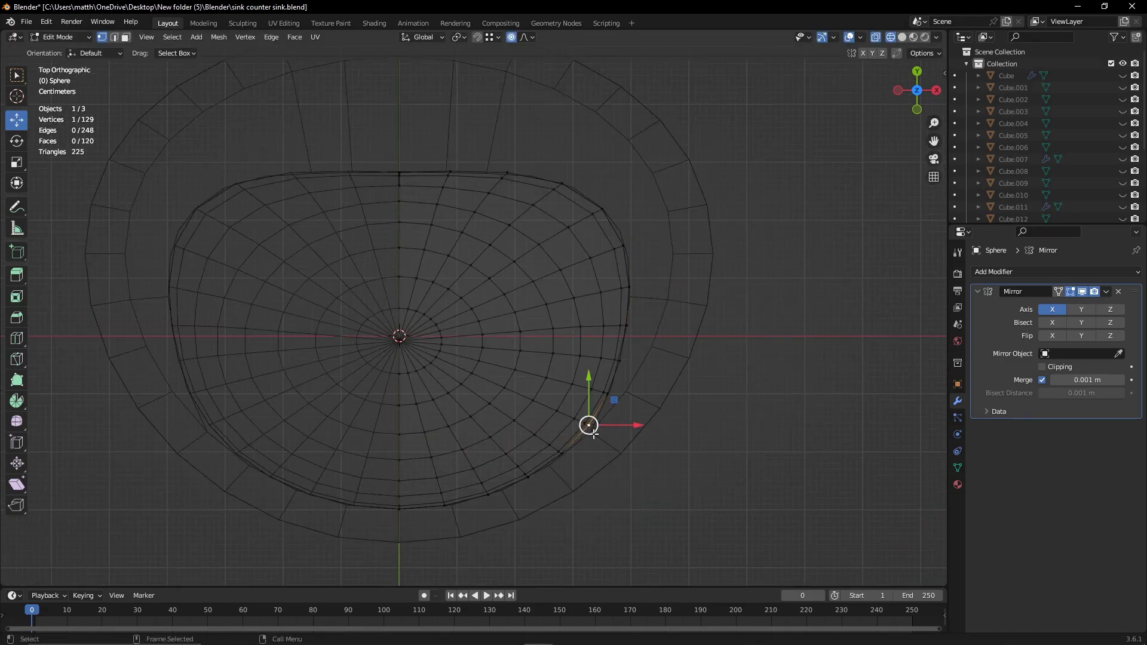
{"action": "middle_click_drag", "start_coordinate": [523, 418], "coordinate": [879, 53]}
{"action": "key", "text": "shift+z"}
{"action": "scroll", "coordinate": [584, 331], "scroll_direction": "up", "scroll_amount": 4}
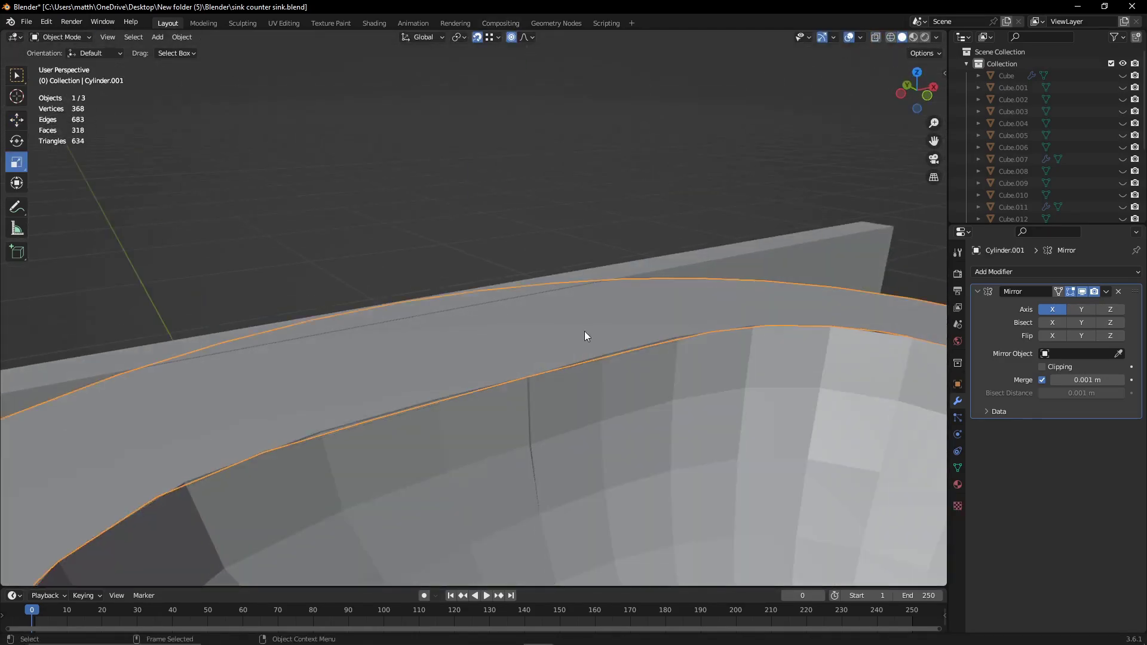
- In top wireframe view, move the edge vertex onto the basin's centre line
{"action": "key", "text": "g"}
{"action": "left_click", "coordinate": [602, 352]}
{"action": "key", "text": "shift+z"}
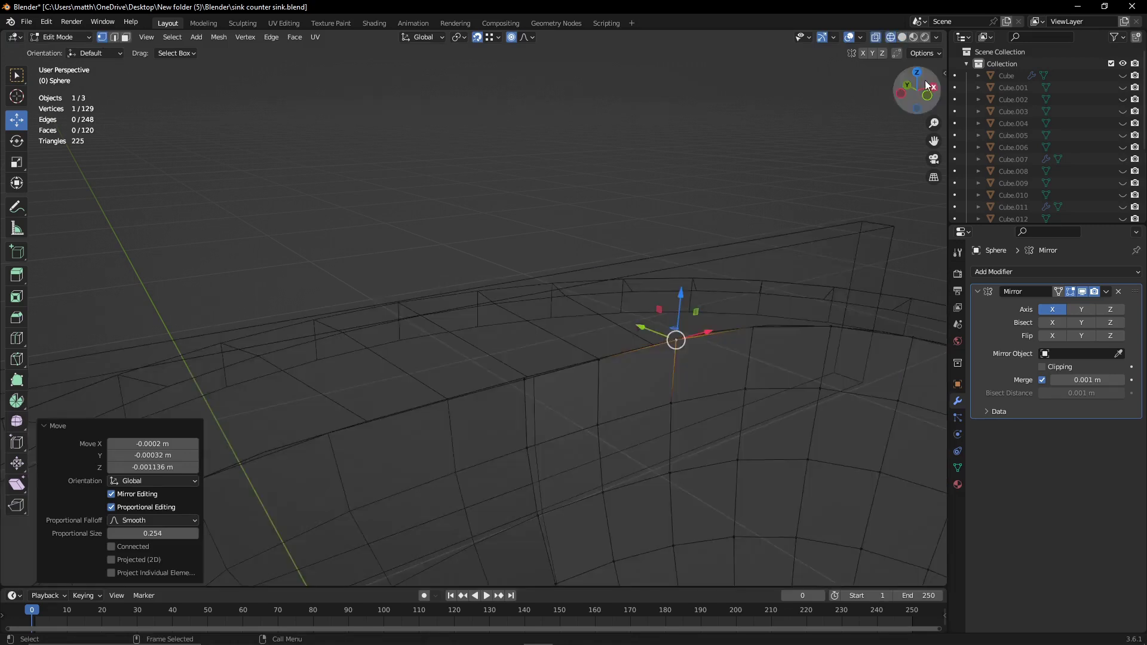
{"action": "key", "text": "KP_7"}
{"action": "key", "text": "g"}
{"action": "left_click", "coordinate": [491, 361]}
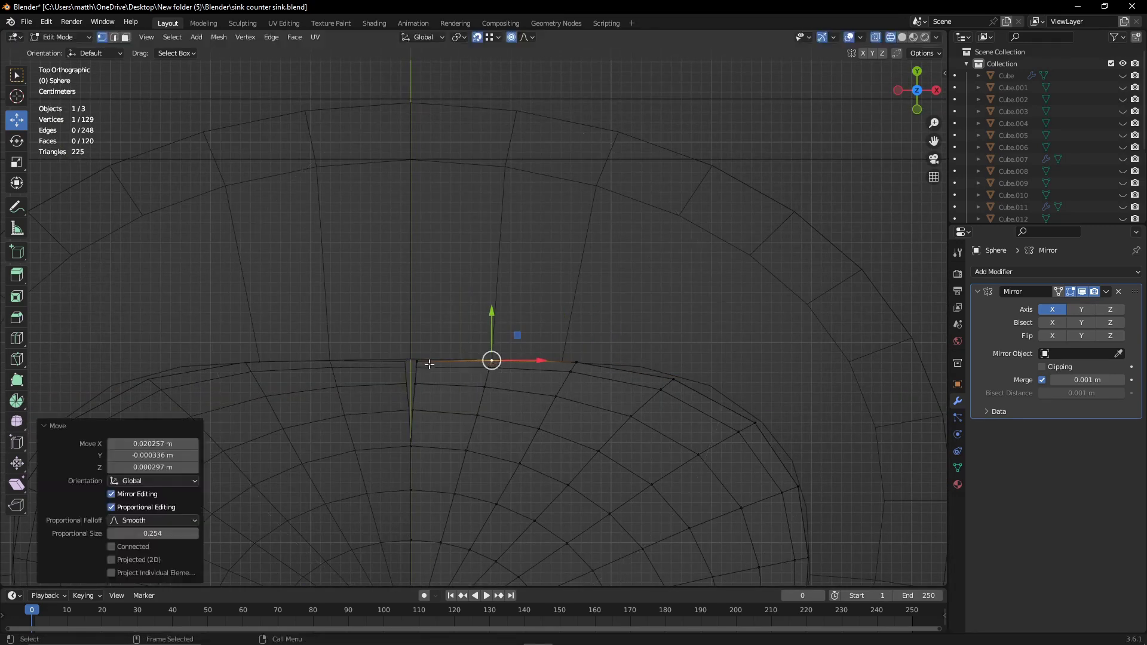
{"action": "key", "text": "g"}
{"action": "left_click", "coordinate": [411, 359]}
- Slide top-edge basin vertices sideways along X, including two moved together
{"action": "left_click", "coordinate": [574, 361]}
{"action": "left_click_drag", "start_coordinate": [610, 362], "coordinate": [523, 357]}
{"action": "left_click", "coordinate": [484, 360]}
{"action": "left_click", "coordinate": [524, 357]}
{"action": "middle_click_drag", "start_coordinate": [524, 357], "coordinate": [407, 307], "text": "shift"}
{"action": "left_click", "coordinate": [541, 333], "text": "shift"}
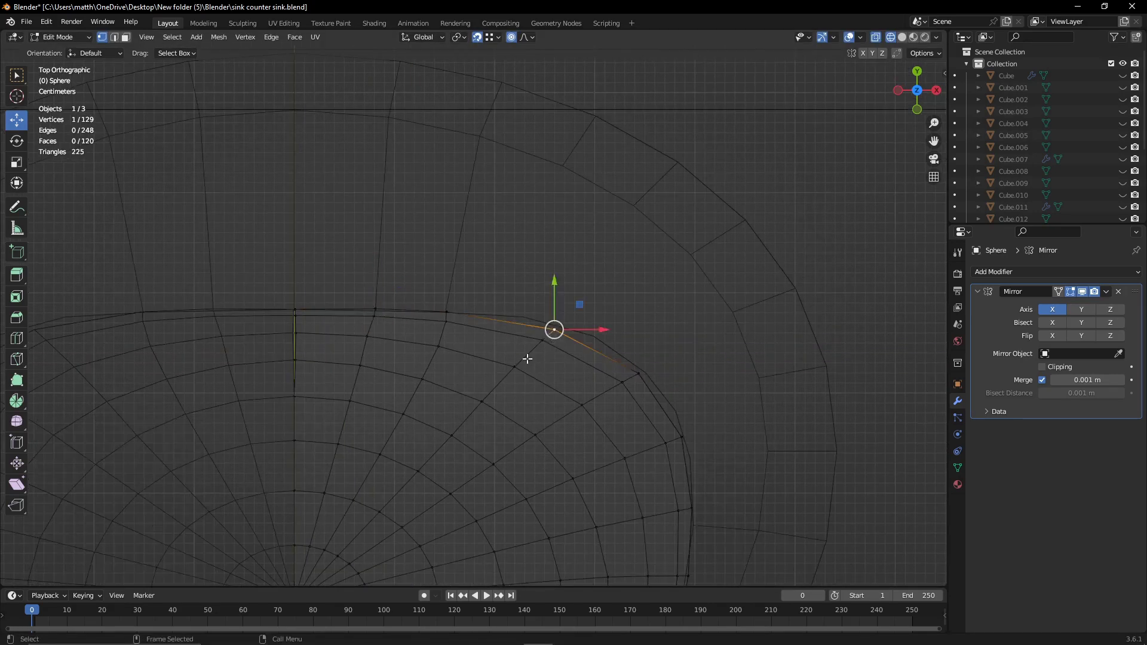
{"action": "key", "text": "g"}
{"action": "left_click", "coordinate": [514, 323]}
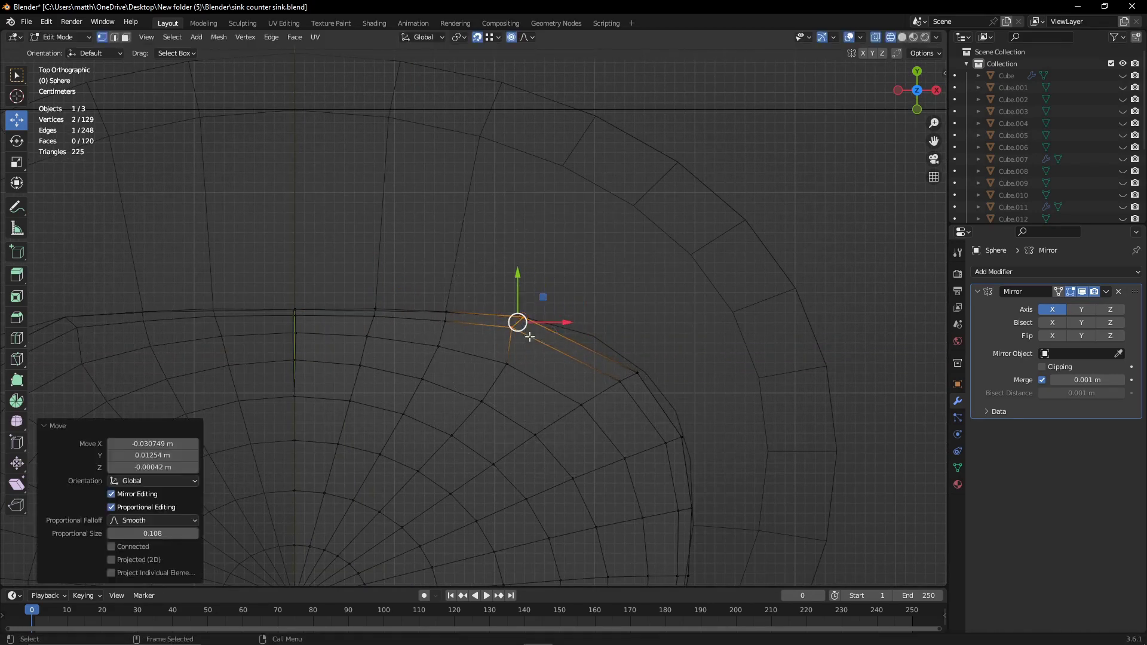
- Pull the basin's corner vertex outward along the rim curve to round the corner
{"action": "left_click", "coordinate": [505, 361]}
{"action": "mouse_move", "coordinate": [504, 362]}
{"action": "left_mouse_down"}
{"action": "mouse_move", "coordinate": [492, 361]}
{"action": "mouse_move", "coordinate": [483, 397]}
{"action": "mouse_move", "coordinate": [440, 312]}
{"action": "mouse_move", "coordinate": [637, 371]}
{"action": "left_mouse_up"}
{"action": "middle_click_drag", "start_coordinate": [681, 433], "coordinate": [567, 346], "text": "shift"}
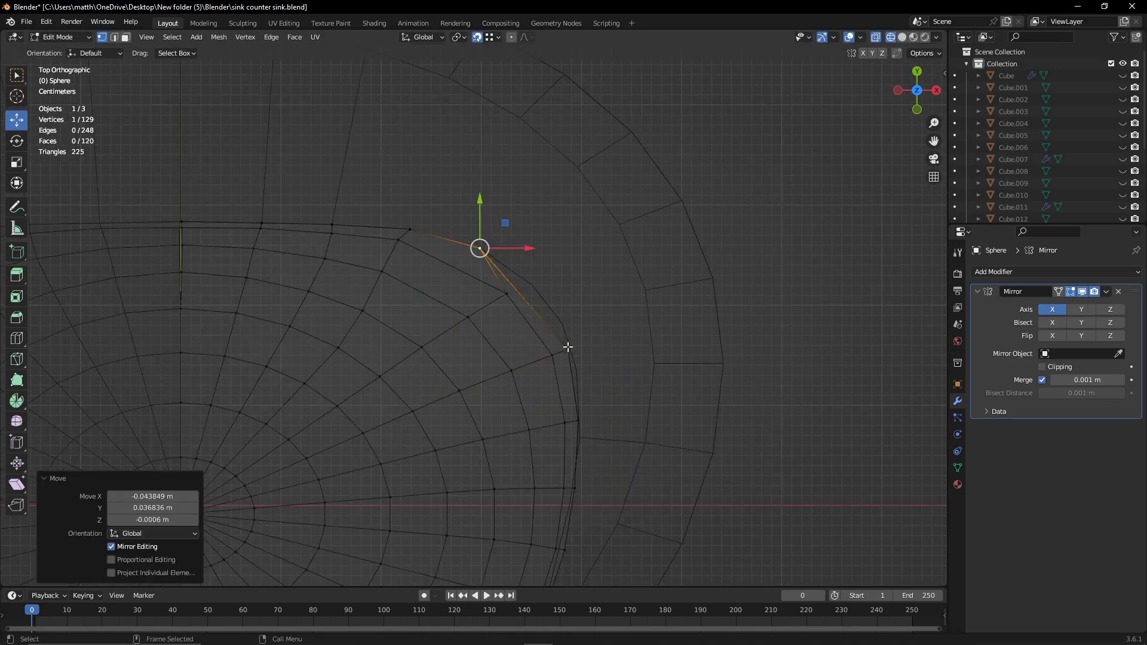
{"action": "left_click_drag", "start_coordinate": [479, 248], "coordinate": [531, 285]}
{"action": "key", "text": "g"}
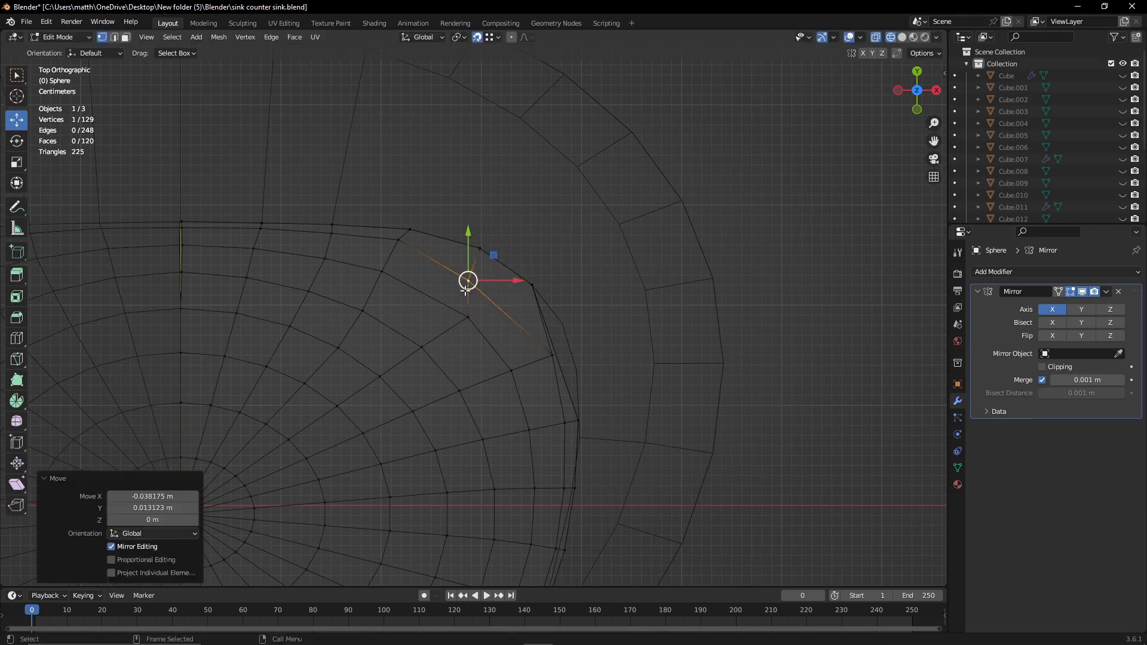
{"action": "left_click", "coordinate": [575, 422]}
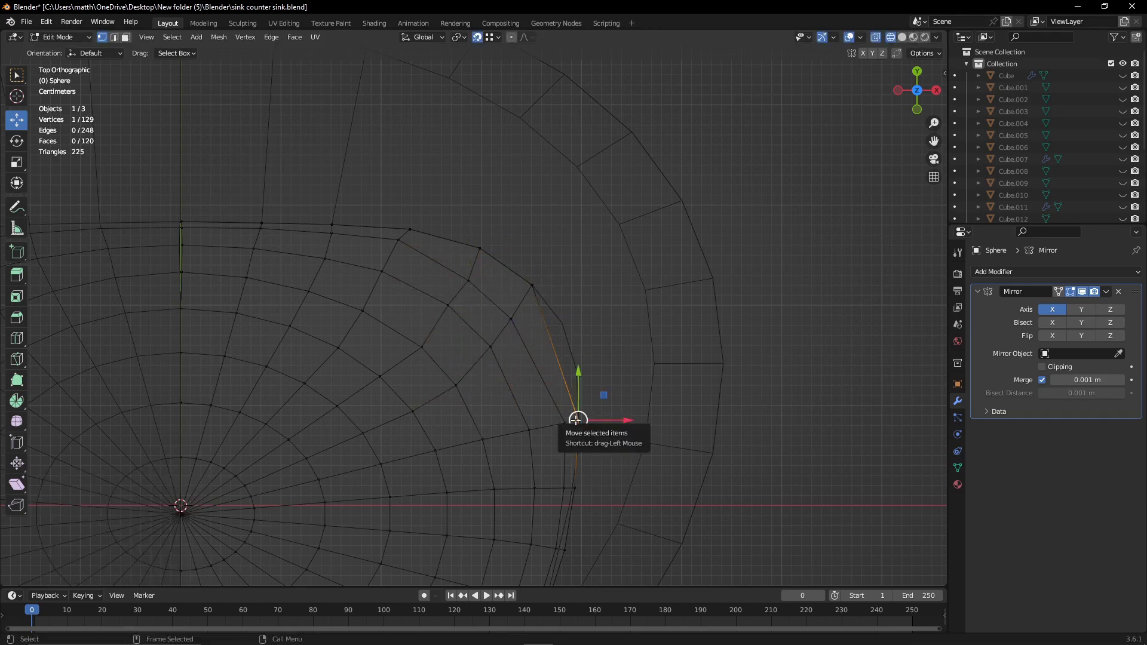
{"action": "left_click_drag", "start_coordinate": [576, 422], "coordinate": [448, 306]}
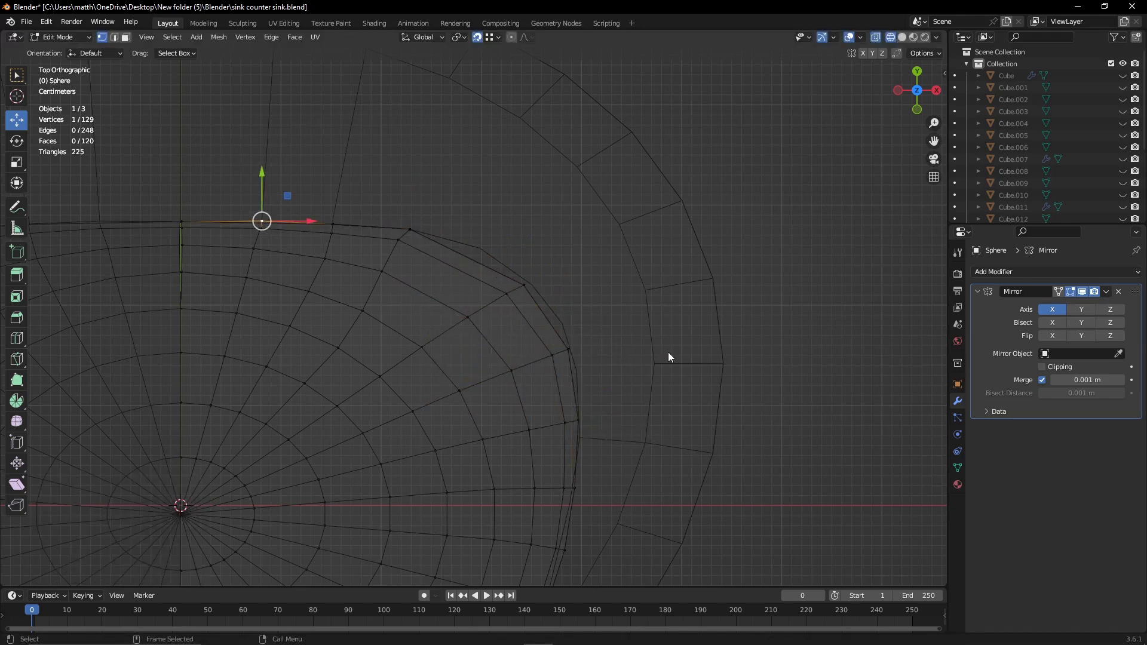
- Undo the last corner vertex edits to an earlier state
{"action": "key", "text": "ctrl+z"}
{"action": "key", "text": "ctrl+z"}
{"action": "key", "text": "ctrl+shift+z"}
{"action": "key", "text": "ctrl+shift+z"}
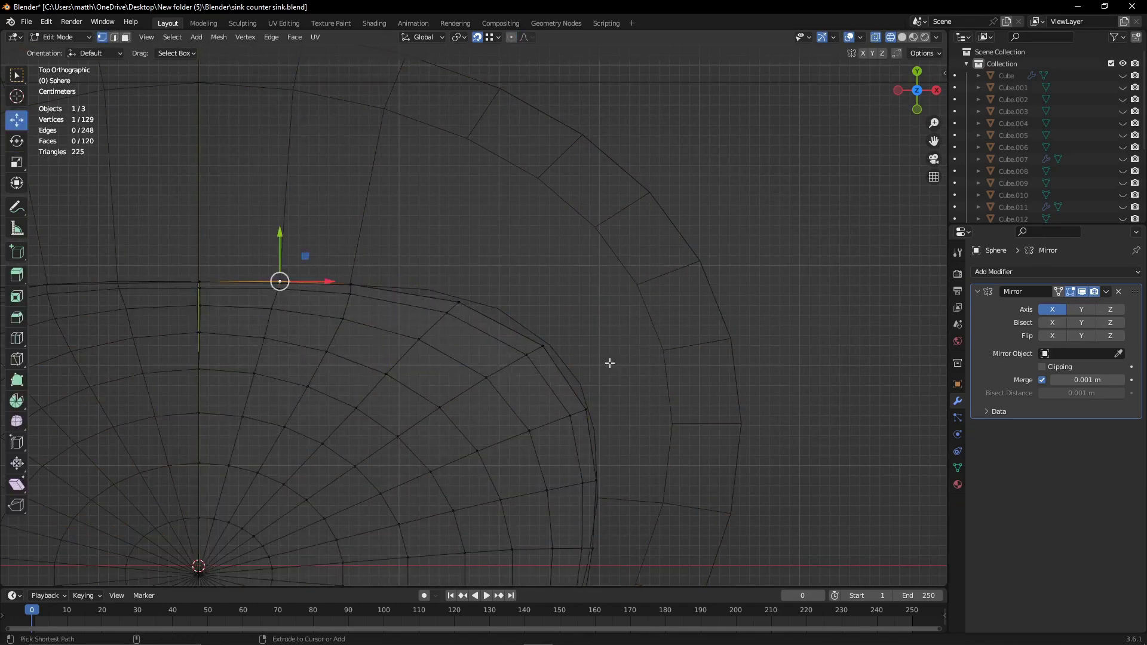
{"action": "key", "text": "ctrl+z"}
{"action": "key", "text": "ctrl+z"}
{"action": "key", "text": "ctrl+z"}
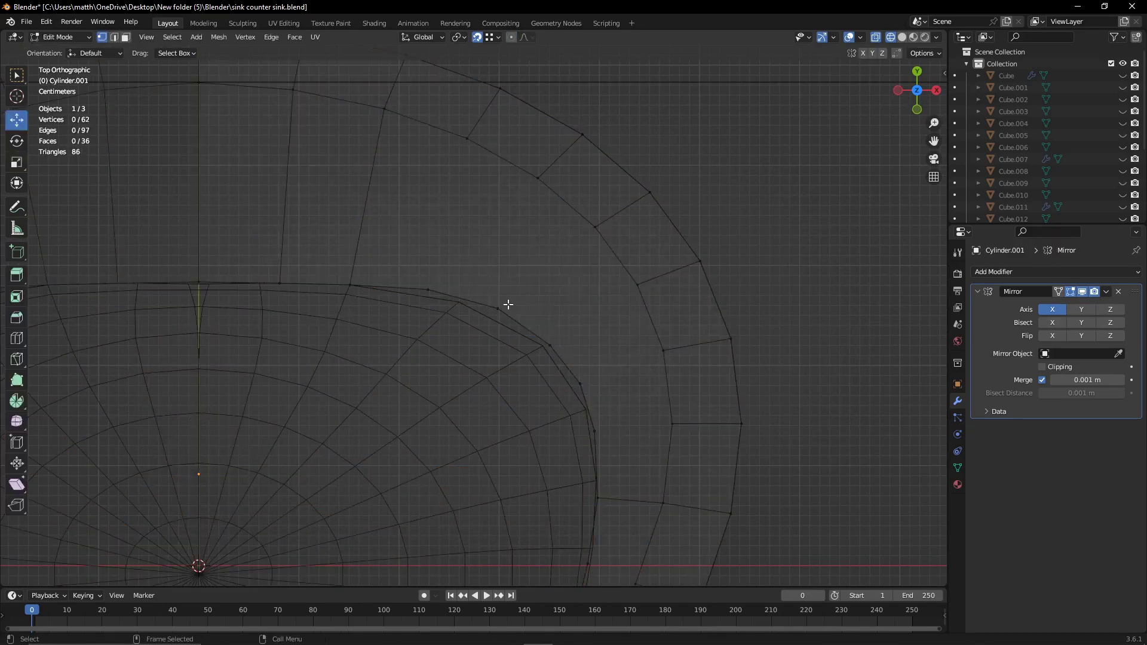
- Step back through the undo history and shift a rim inner-edge vertex right
{"action": "key", "text": "ctrl+z"}
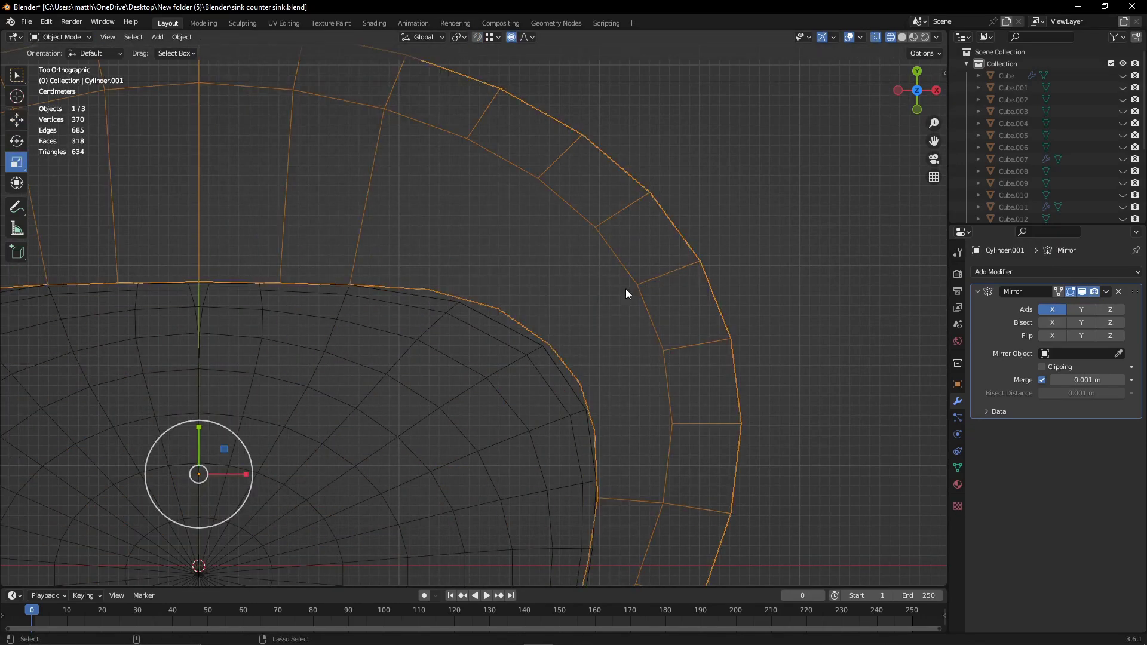
{"action": "key", "text": "ctrl+z"}
{"action": "key", "text": "ctrl+z"}
{"action": "key", "text": "ctrl+z"}
{"action": "key", "text": "ctrl+z"}
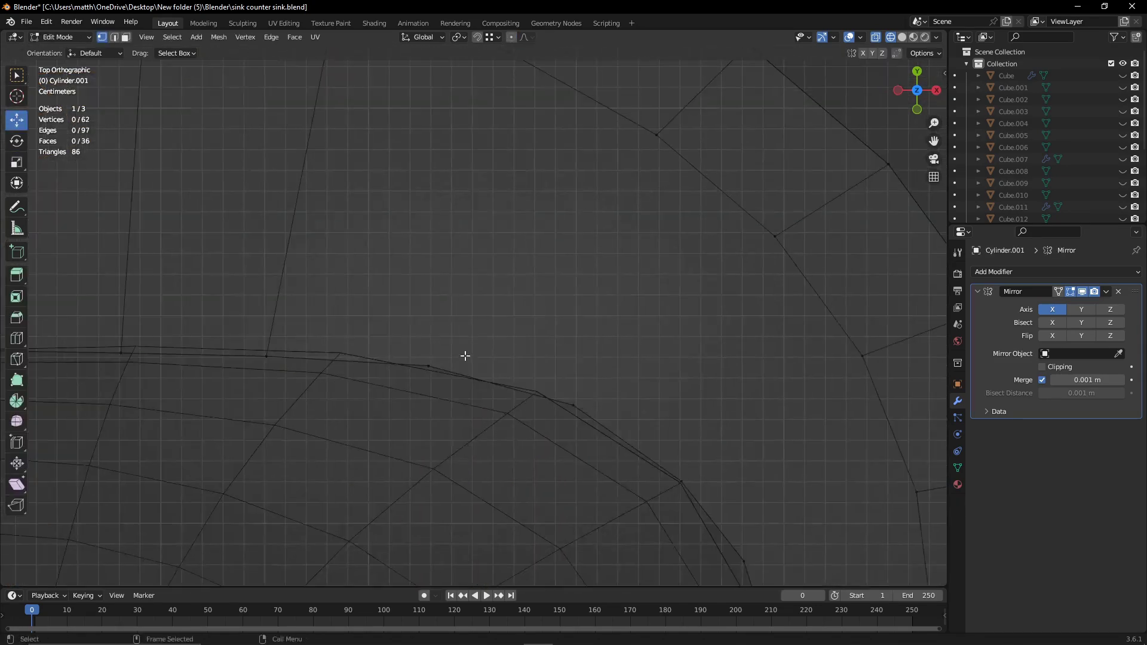
{"action": "key", "text": "ctrl+z"}
{"action": "left_click", "coordinate": [392, 342]}
{"action": "mouse_move", "coordinate": [430, 322]}
{"action": "left_mouse_down"}
{"action": "mouse_move", "coordinate": [559, 377]}
{"action": "mouse_move", "coordinate": [465, 331]}
{"action": "left_mouse_up"}
{"action": "key", "text": "ctrl+z"}
{"action": "scroll", "coordinate": [517, 274], "scroll_direction": "down", "scroll_amount": 5, "text": "shift"}
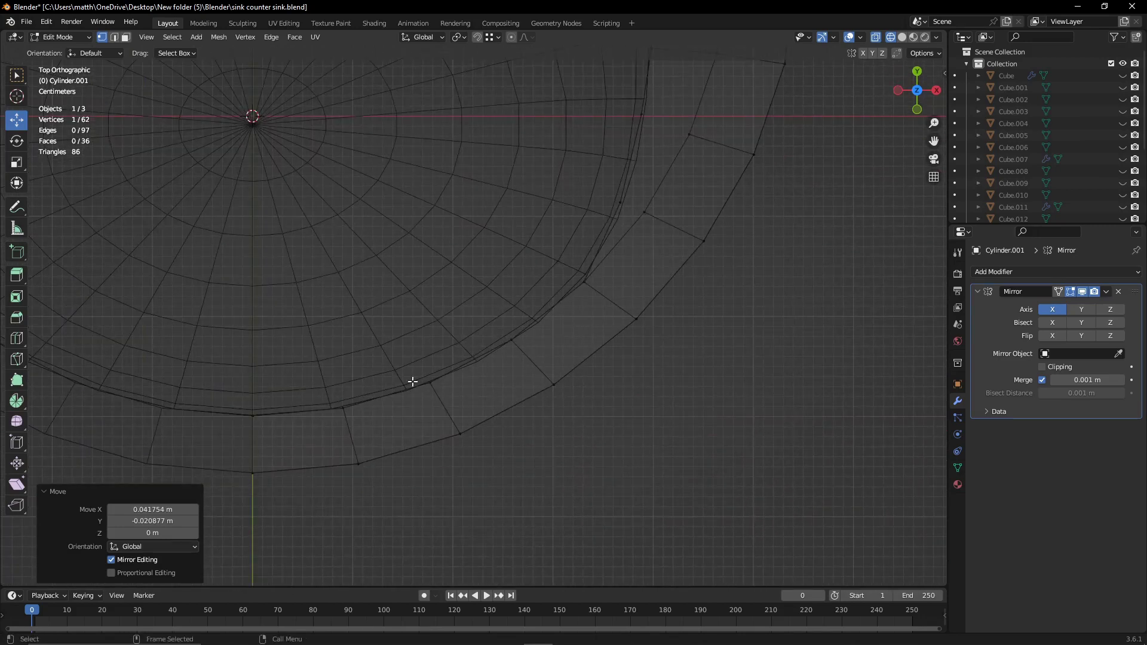
- Move a lower basin edge vertex up and right toward the rim
{"action": "key", "text": "Tab"}
{"action": "left_click", "coordinate": [342, 398]}
{"action": "key", "text": "Tab"}
{"action": "left_click_drag", "start_coordinate": [331, 408], "coordinate": [339, 408]}
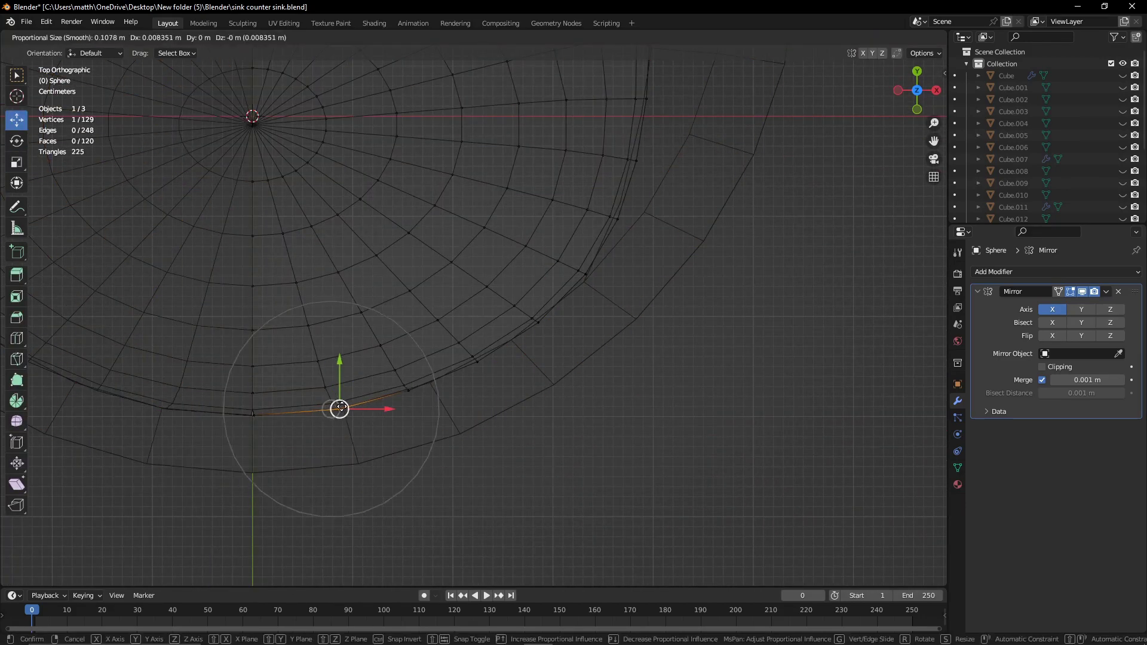
{"action": "right_click", "coordinate": [343, 407]}
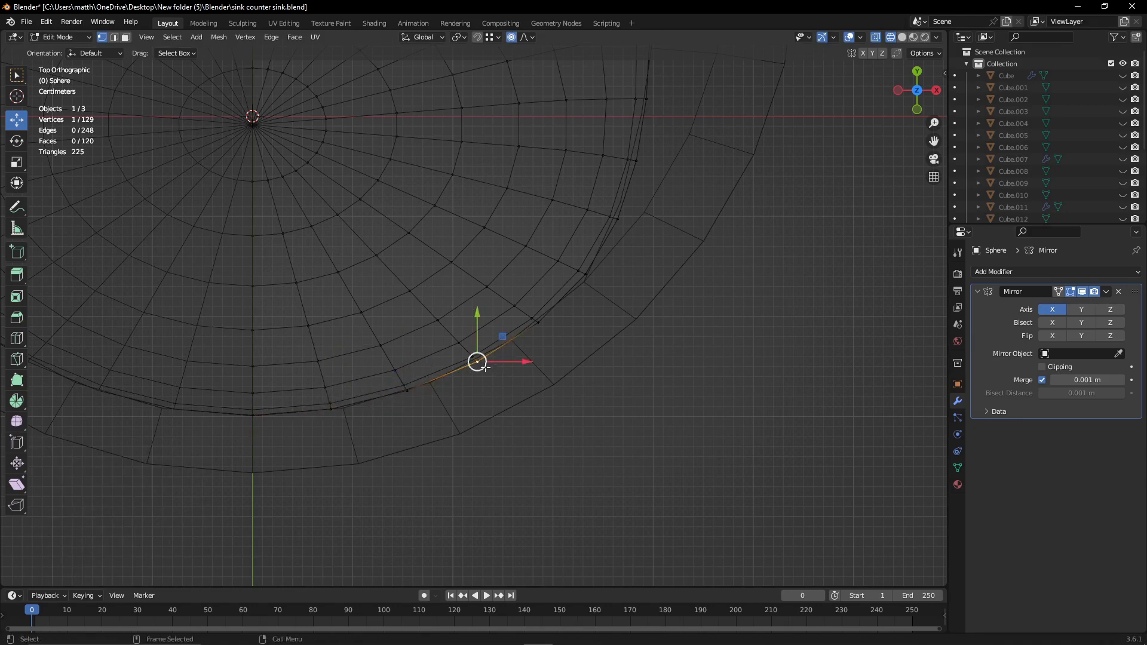
{"action": "left_click_drag", "start_coordinate": [485, 368], "coordinate": [514, 342]}
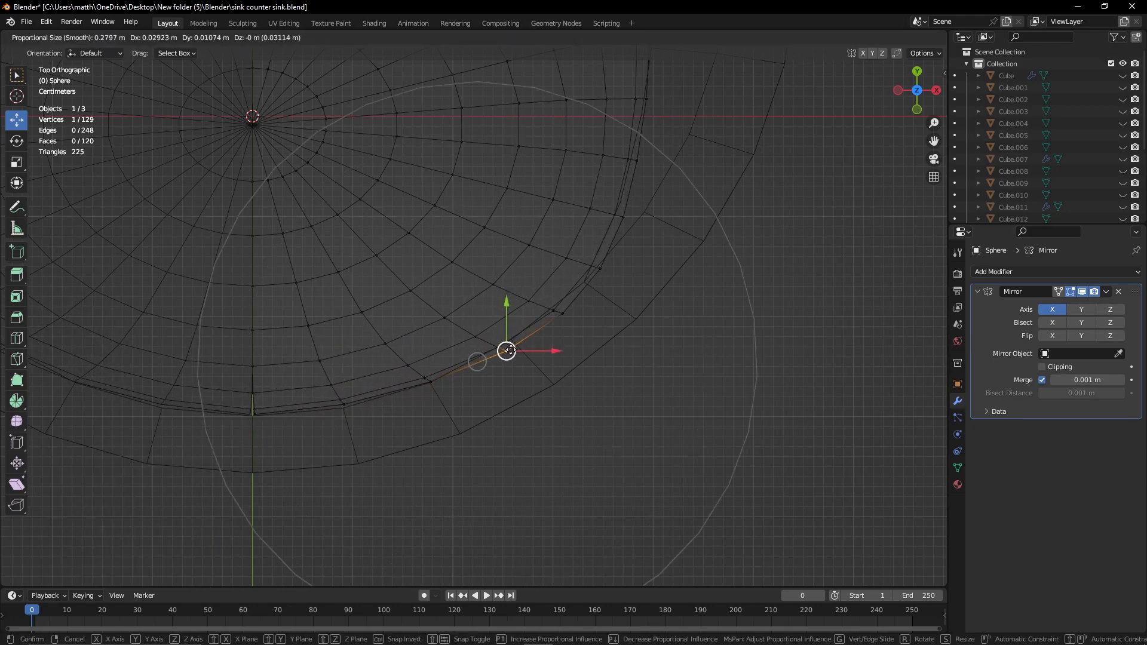
{"action": "left_click", "coordinate": [508, 342]}
- Refine that basin vertex's position with further grab moves
{"action": "scroll", "coordinate": [495, 352], "scroll_direction": "up", "scroll_amount": 4}
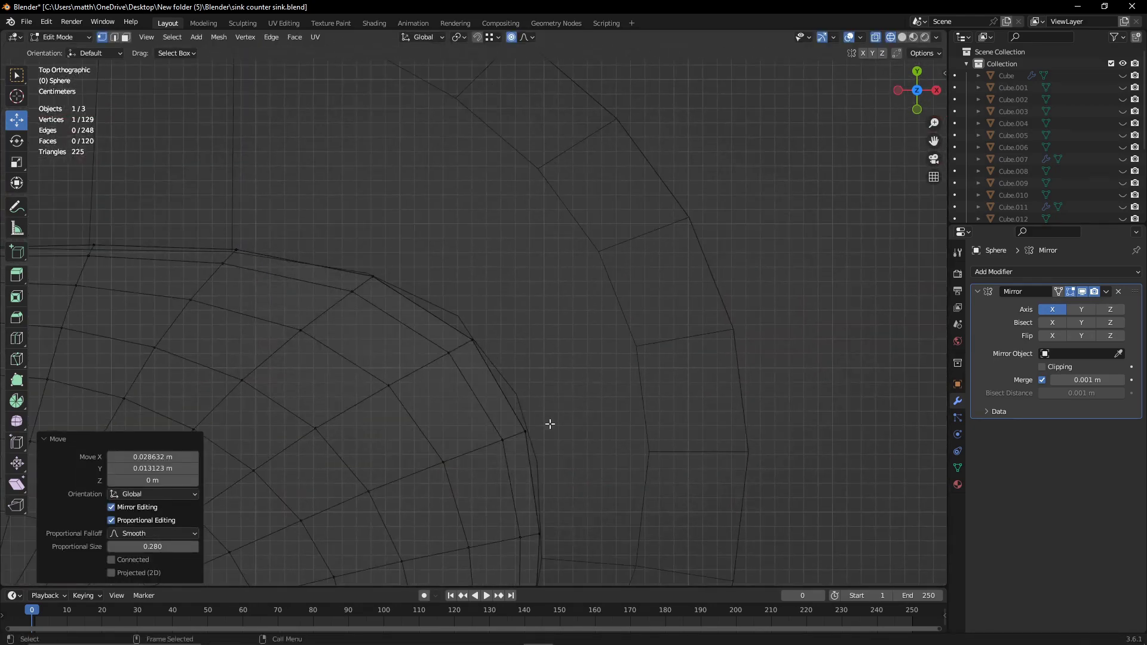
{"action": "key", "text": "g"}
{"action": "left_click", "coordinate": [458, 325]}
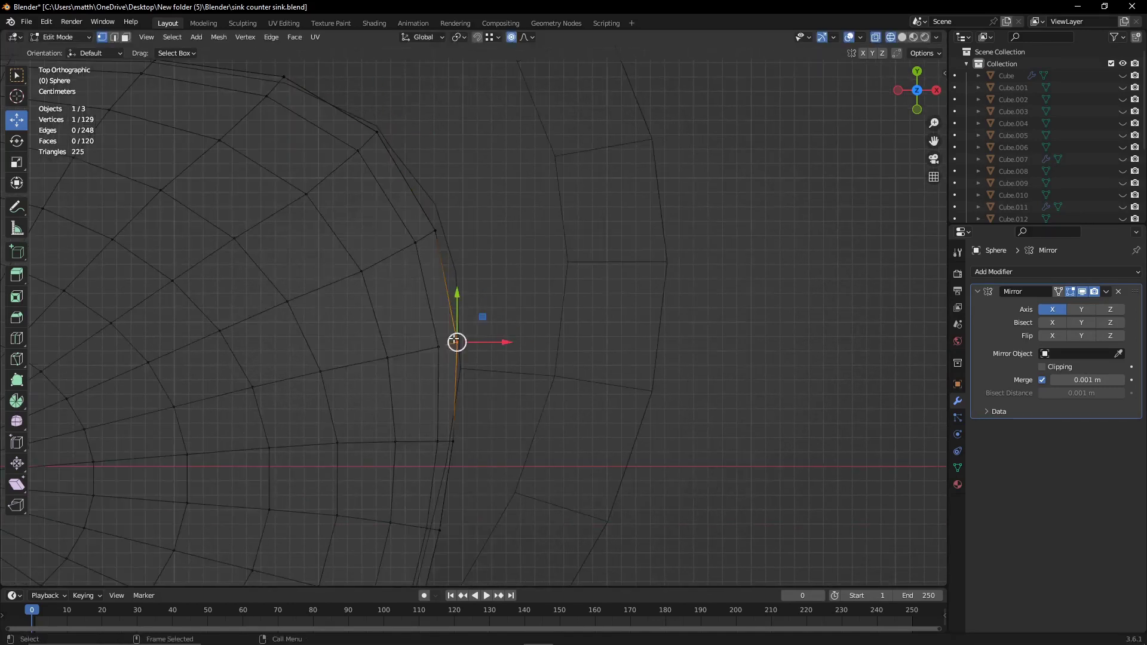
{"action": "left_click", "coordinate": [457, 301]}
{"action": "scroll", "coordinate": [472, 334], "scroll_direction": "down", "scroll_amount": 3}
{"action": "key", "text": "g"}
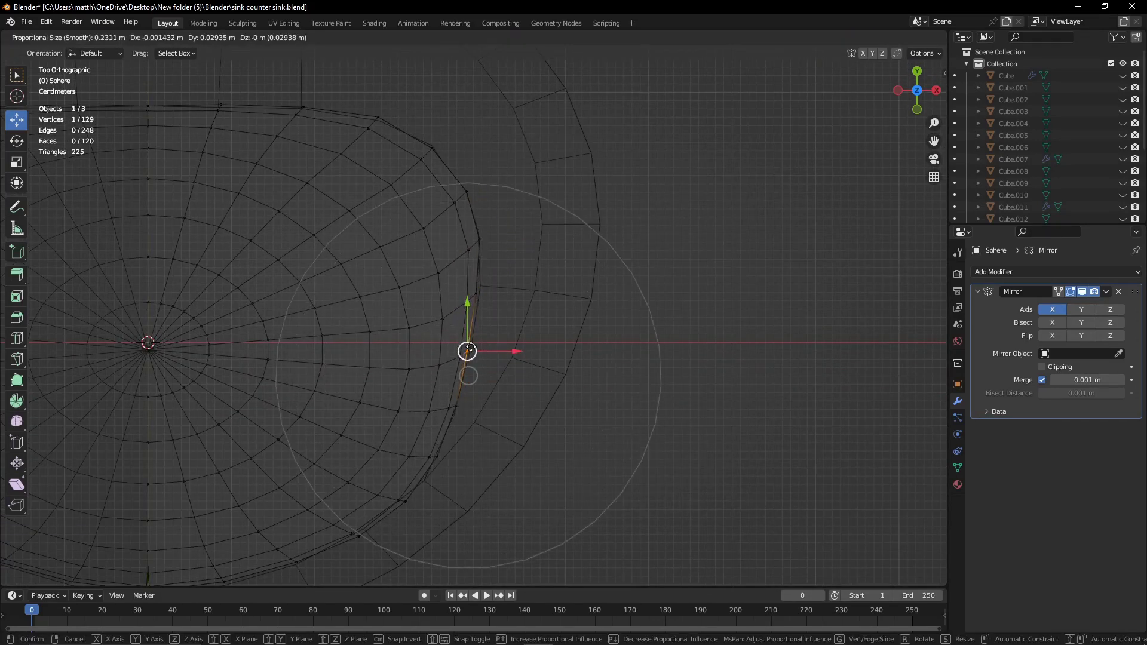
{"action": "left_click", "coordinate": [473, 332]}
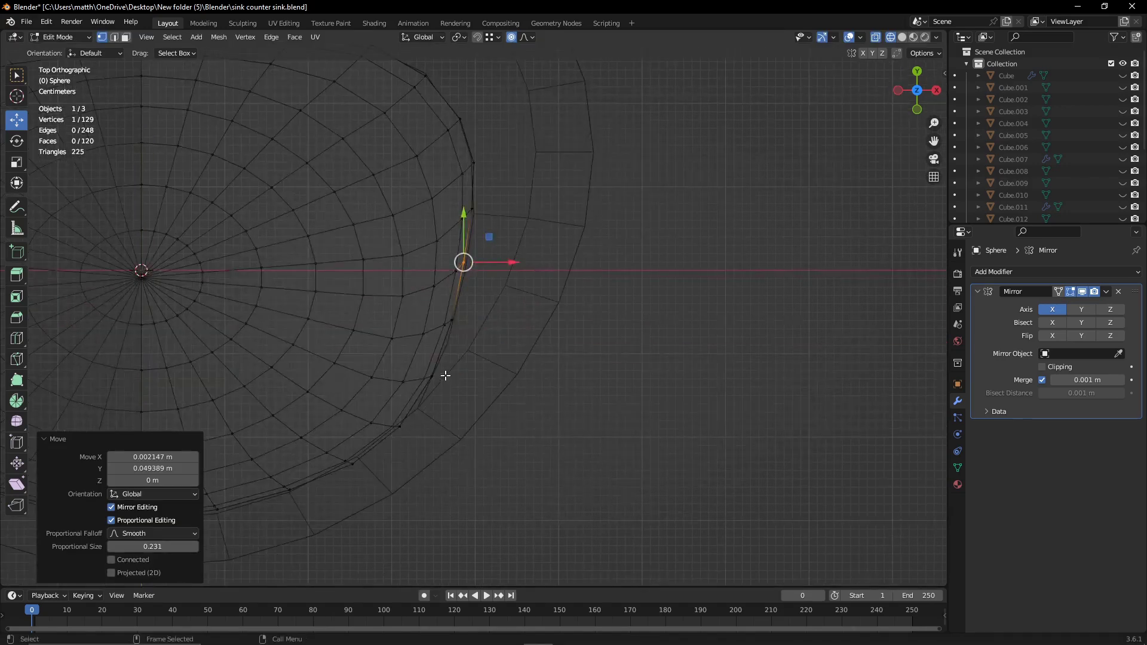
- Undo, select a rim vertex, and zoom in on the rim's right side
{"action": "key", "text": "ctrl+z"}
{"action": "mouse_move", "coordinate": [484, 323]}
{"action": "middle_mouse_down", "text": "shift"}
{"action": "mouse_move", "coordinate": [454, 436]}
{"action": "mouse_move", "coordinate": [513, 289]}
{"action": "middle_mouse_up", "text": "shift"}
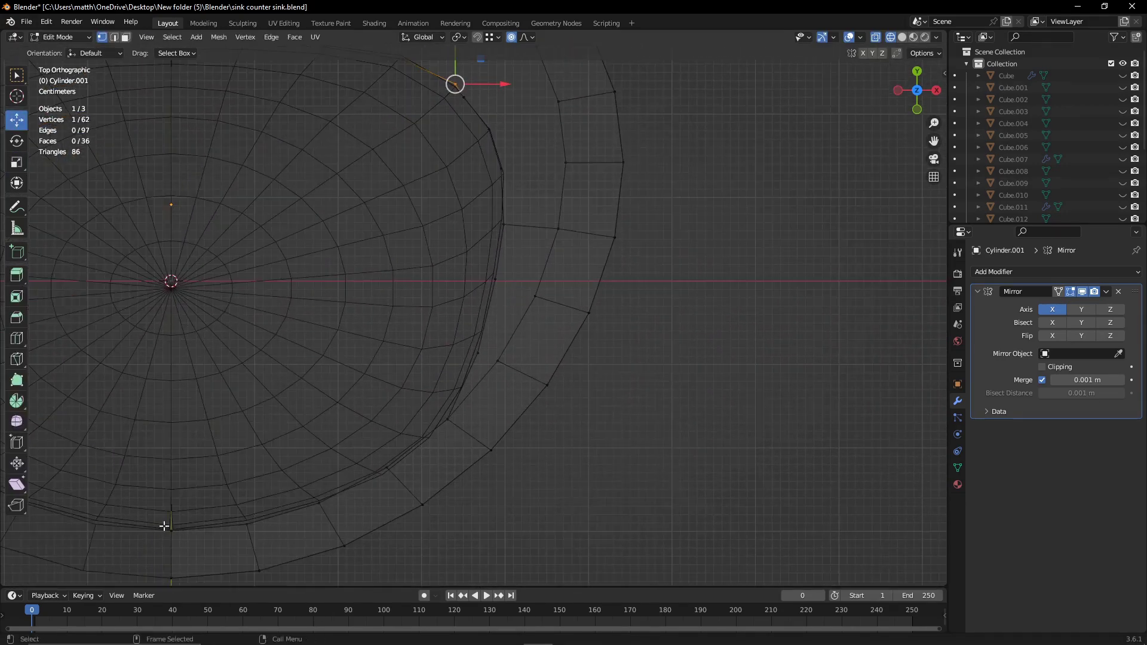
{"action": "mouse_move", "coordinate": [420, 470]}
{"action": "middle_mouse_down", "text": "shift"}
{"action": "mouse_move", "coordinate": [369, 545]}
{"action": "mouse_move", "coordinate": [414, 473]}
{"action": "middle_mouse_up", "text": "shift"}
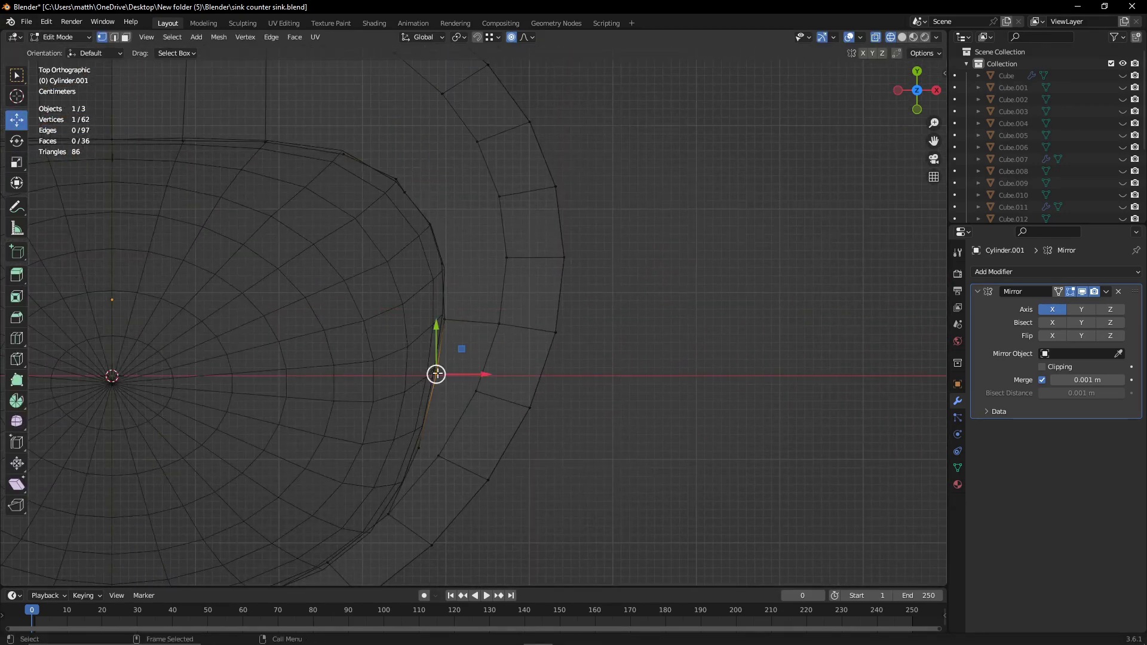
{"action": "middle_click_drag", "start_coordinate": [436, 374], "coordinate": [504, 276], "text": "shift"}
{"action": "scroll", "coordinate": [504, 281], "scroll_direction": "up", "scroll_amount": 2}
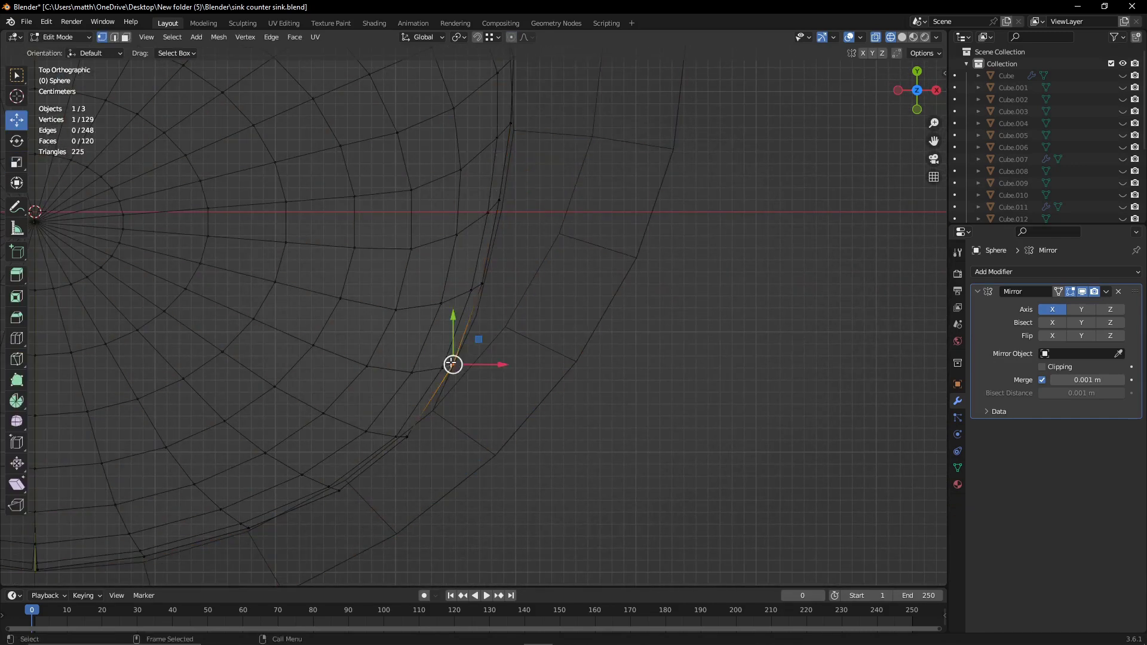
- Move several basin edge vertices with proportional falloff to follow the rim curve
{"action": "left_click_drag", "start_coordinate": [452, 364], "coordinate": [464, 327]}
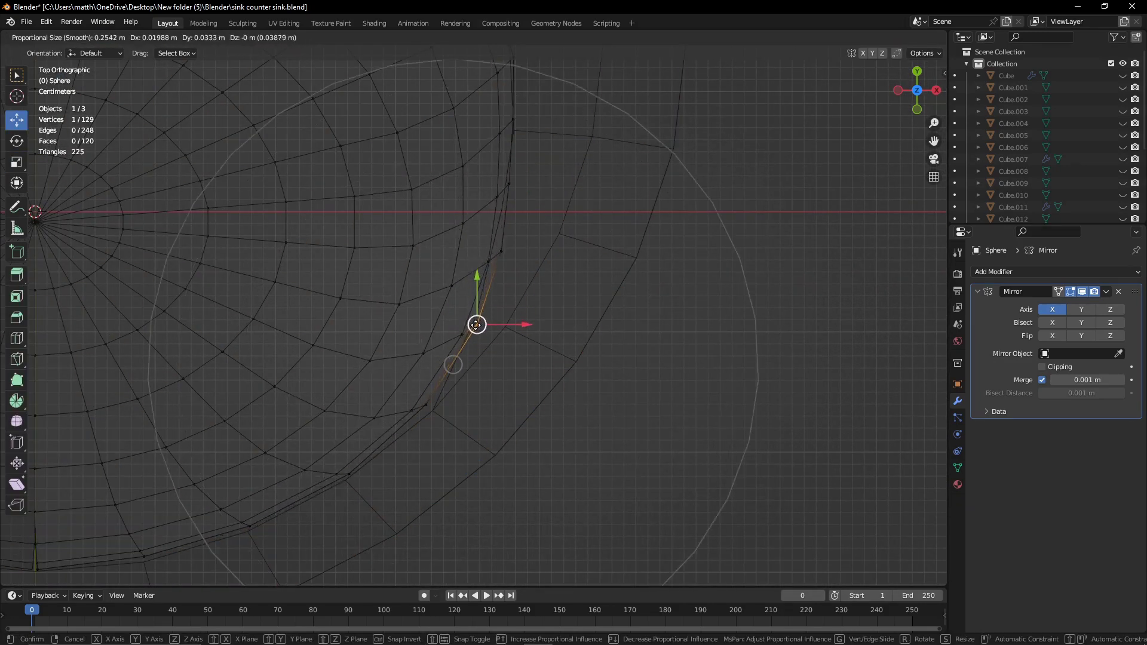
{"action": "left_click_drag", "start_coordinate": [465, 328], "coordinate": [467, 319]}
{"action": "left_click_drag", "start_coordinate": [468, 320], "coordinate": [428, 402]}
{"action": "scroll", "coordinate": [427, 402], "scroll_direction": "down", "scroll_amount": 2}
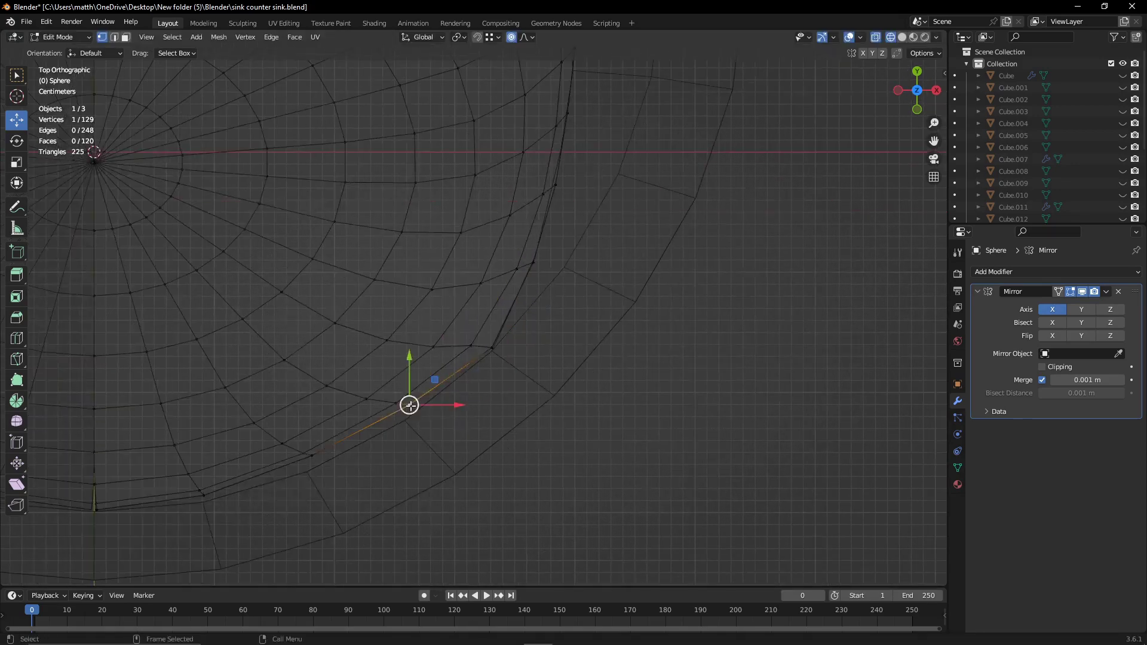
{"action": "middle_click_drag", "start_coordinate": [410, 404], "coordinate": [504, 370], "text": "shift"}
{"action": "scroll", "coordinate": [504, 371], "scroll_direction": "up", "scroll_amount": 2}
{"action": "left_click_drag", "start_coordinate": [406, 409], "coordinate": [400, 422]}
{"action": "scroll", "coordinate": [400, 422], "scroll_direction": "up", "scroll_amount": 2}
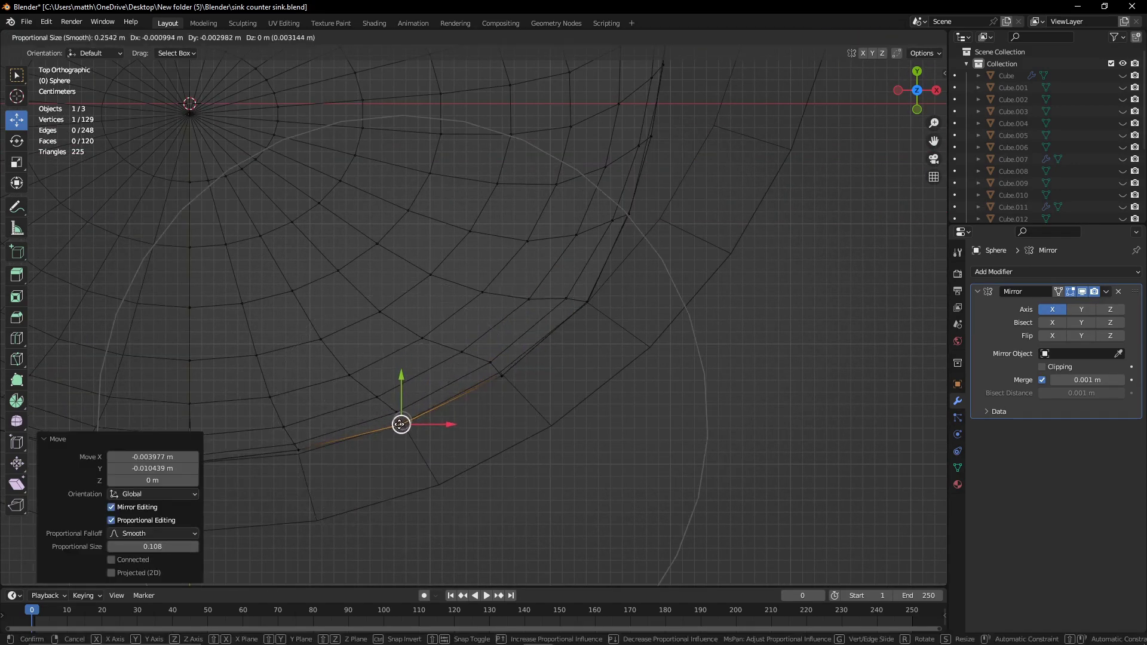
- Finish placing the remaining basin edge vertices and orbit to inspect the rim
{"action": "left_click", "coordinate": [399, 424]}
{"action": "scroll", "coordinate": [494, 383], "scroll_direction": "down", "scroll_amount": 3}
{"action": "scroll", "coordinate": [494, 320], "scroll_direction": "up", "scroll_amount": 3}
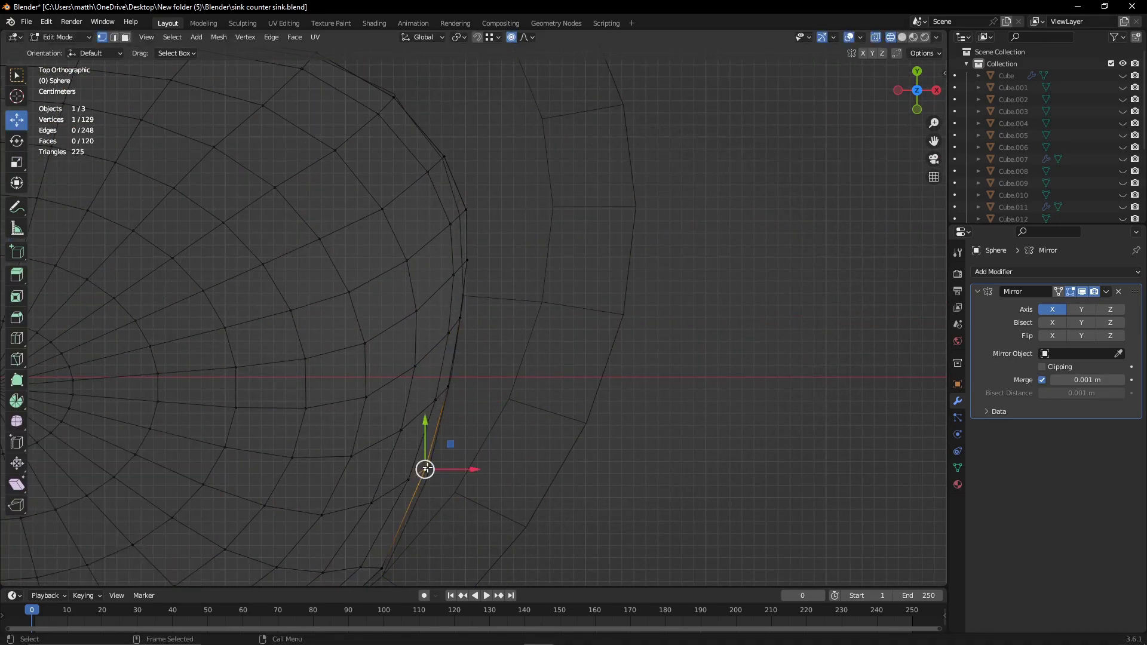
{"action": "left_click", "coordinate": [425, 485]}
{"action": "scroll", "coordinate": [509, 402], "scroll_direction": "down", "scroll_amount": 3}
{"action": "scroll", "coordinate": [496, 436], "scroll_direction": "up", "scroll_amount": 3}
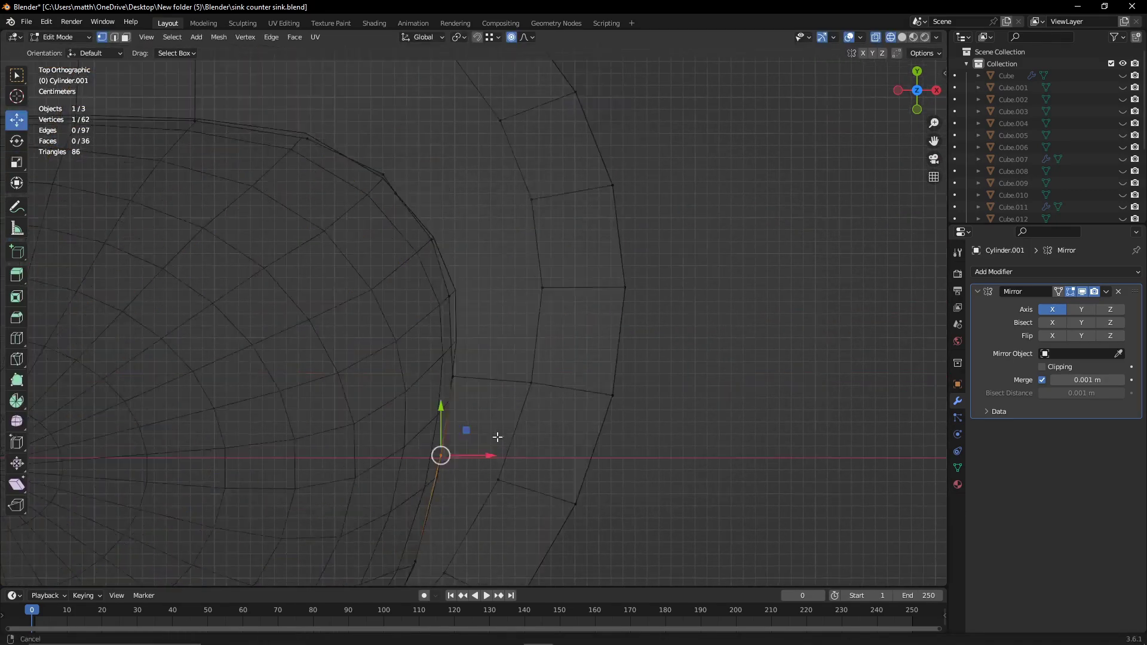
{"action": "mouse_move", "coordinate": [496, 435]}
{"action": "middle_mouse_down"}
{"action": "mouse_move", "coordinate": [499, 402]}
{"action": "mouse_move", "coordinate": [547, 361]}
{"action": "mouse_move", "coordinate": [348, 423]}
{"action": "middle_mouse_up"}
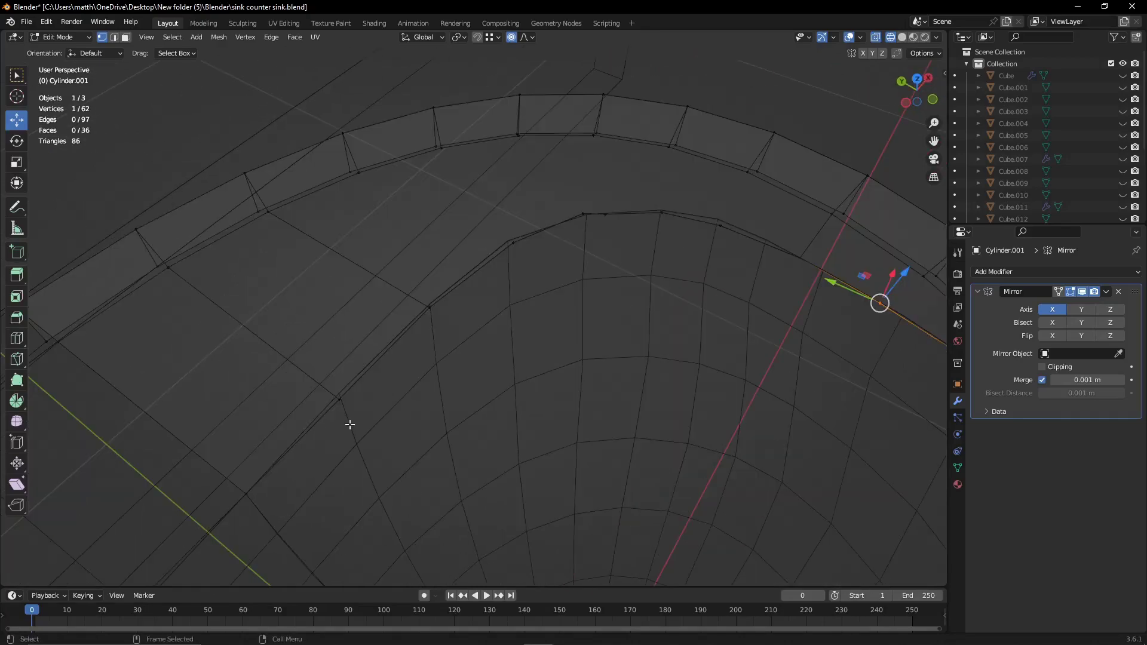
- Turn off proportional editing and nudge a basin edge vertex toward the rim edge
{"action": "left_click", "coordinate": [339, 393]}
{"action": "left_click", "coordinate": [511, 38]}
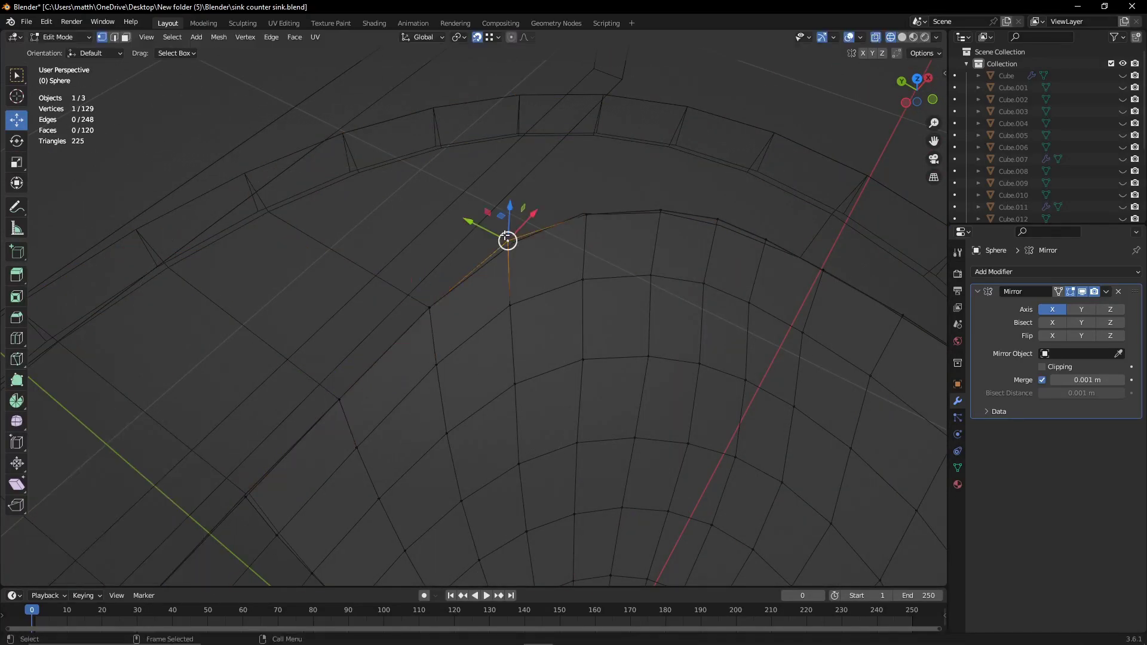
{"action": "left_click", "coordinate": [583, 213]}
{"action": "mouse_move", "coordinate": [584, 213]}
{"action": "middle_mouse_down"}
{"action": "mouse_move", "coordinate": [400, 259]}
{"action": "mouse_move", "coordinate": [570, 353]}
{"action": "mouse_move", "coordinate": [512, 323]}
{"action": "middle_mouse_up"}
{"action": "scroll", "coordinate": [571, 354], "scroll_direction": "up", "scroll_amount": 3}
{"action": "left_click_drag", "start_coordinate": [461, 307], "coordinate": [460, 309]}
{"action": "right_click", "coordinate": [460, 308]}
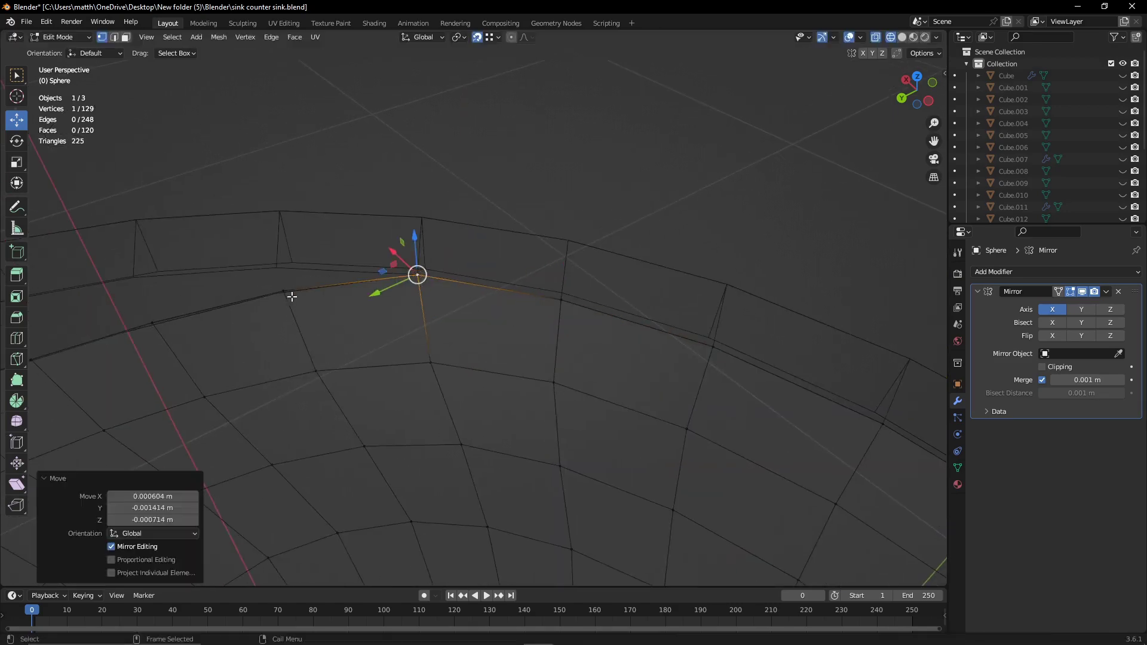
{"action": "mouse_move", "coordinate": [460, 309]}
{"action": "middle_mouse_down"}
{"action": "mouse_move", "coordinate": [418, 298]}
{"action": "mouse_move", "coordinate": [487, 318]}
{"action": "mouse_move", "coordinate": [519, 299]}
{"action": "mouse_move", "coordinate": [598, 299]}
{"action": "middle_mouse_up"}
- Switch to solid shading and centre a top-down view on a rim vertex
{"action": "left_click", "coordinate": [902, 37]}
{"action": "scroll", "coordinate": [542, 282], "scroll_direction": "up", "scroll_amount": 5}
{"action": "left_click_drag", "start_coordinate": [542, 282], "coordinate": [541, 282]}
{"action": "mouse_move", "coordinate": [541, 283]}
{"action": "middle_mouse_down"}
{"action": "mouse_move", "coordinate": [659, 308]}
{"action": "mouse_move", "coordinate": [684, 338]}
{"action": "mouse_move", "coordinate": [737, 215]}
{"action": "middle_mouse_up"}
{"action": "key", "text": "shift+z"}
{"action": "key", "text": "shift+z"}
{"action": "key", "text": "g"}
{"action": "left_click", "coordinate": [519, 274]}
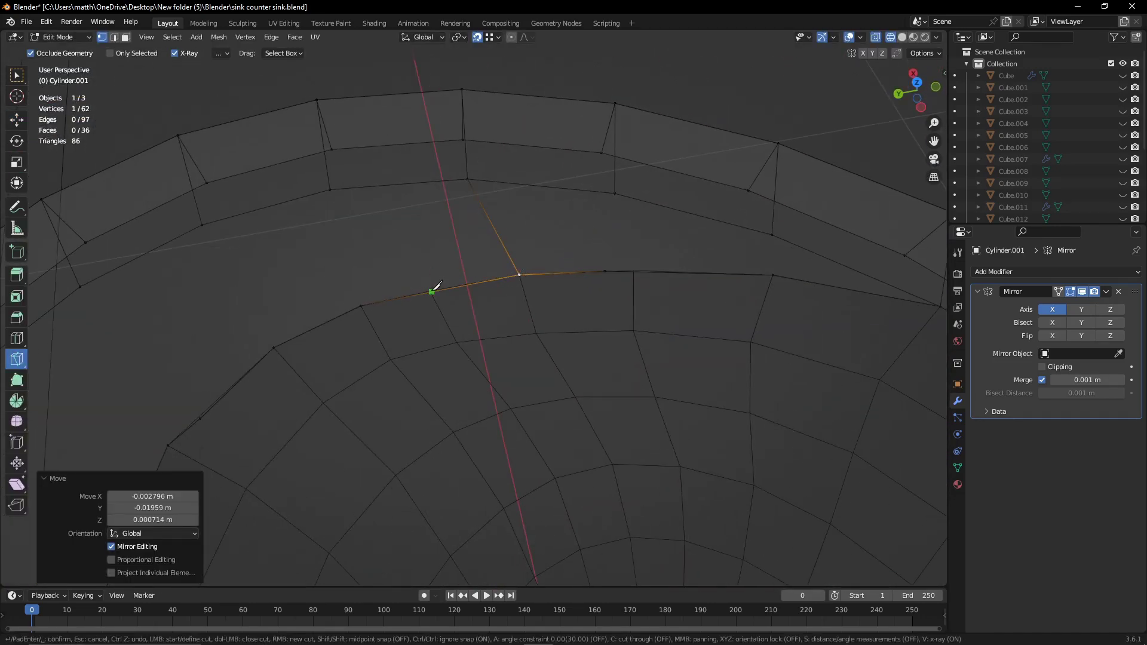
{"action": "key", "text": "KP_Decimal"}
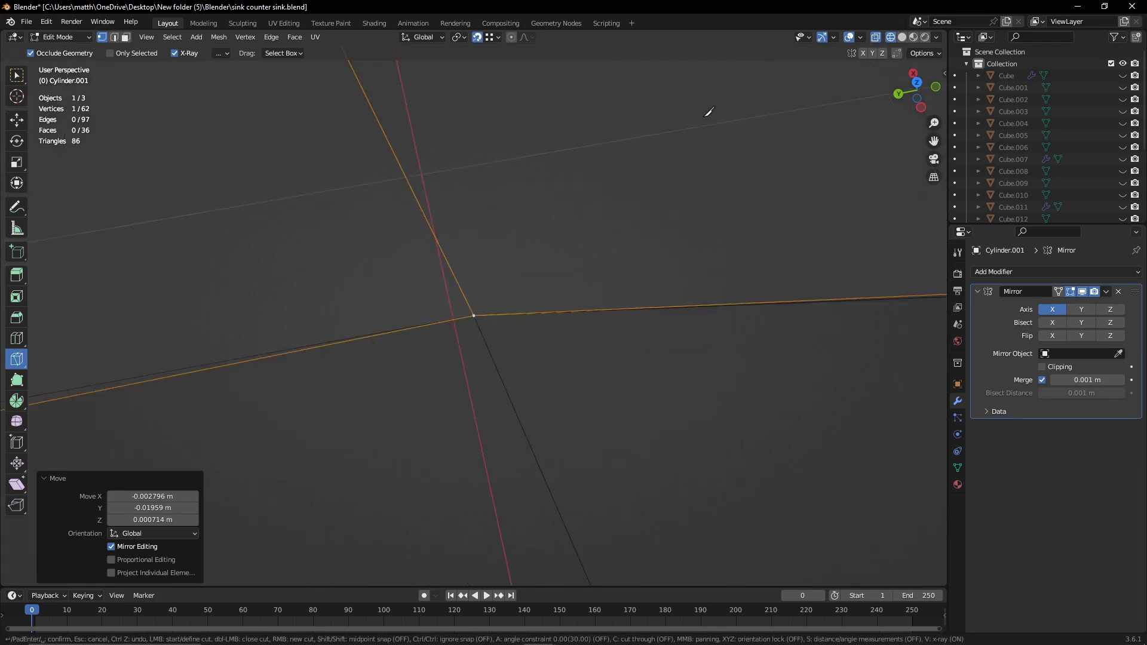
{"action": "key", "text": "KP_7"}
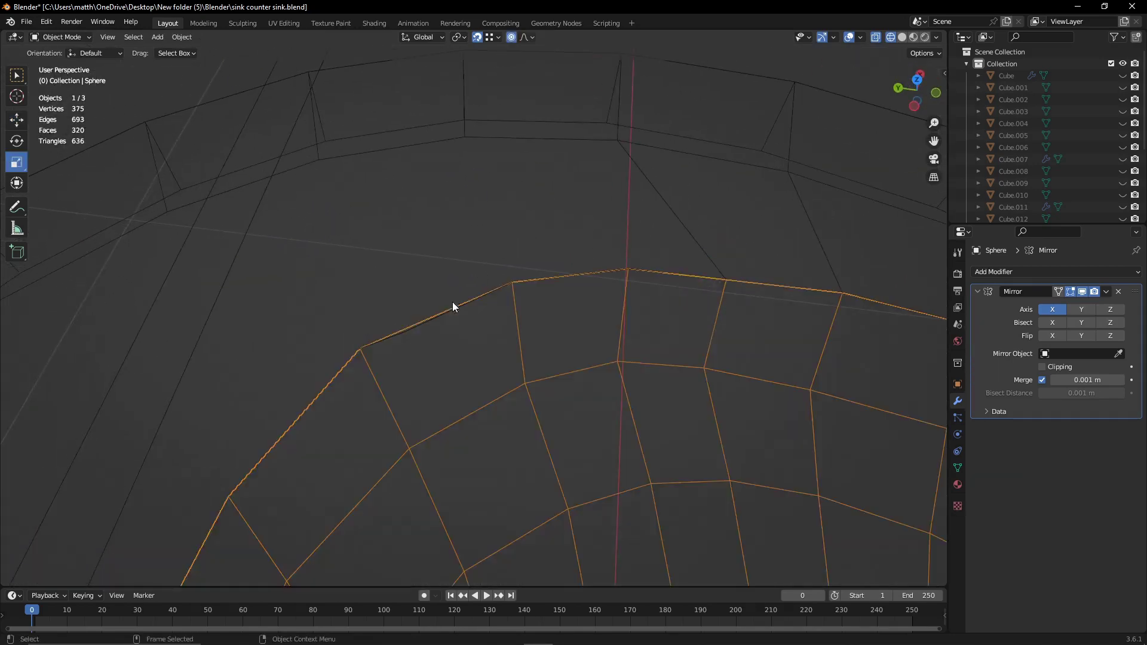
- Enable Auto Merge and drag the stray rim vertex onto its neighbour to merge them
{"action": "left_click", "coordinate": [409, 327]}
{"action": "key", "text": "x"}
{"action": "mouse_move", "coordinate": [404, 312]}
{"action": "middle_mouse_down"}
{"action": "mouse_move", "coordinate": [615, 233]}
{"action": "mouse_move", "coordinate": [403, 324]}
{"action": "middle_mouse_up"}
{"action": "left_click", "coordinate": [920, 55]}
{"action": "left_click_drag", "start_coordinate": [390, 335], "coordinate": [335, 357]}
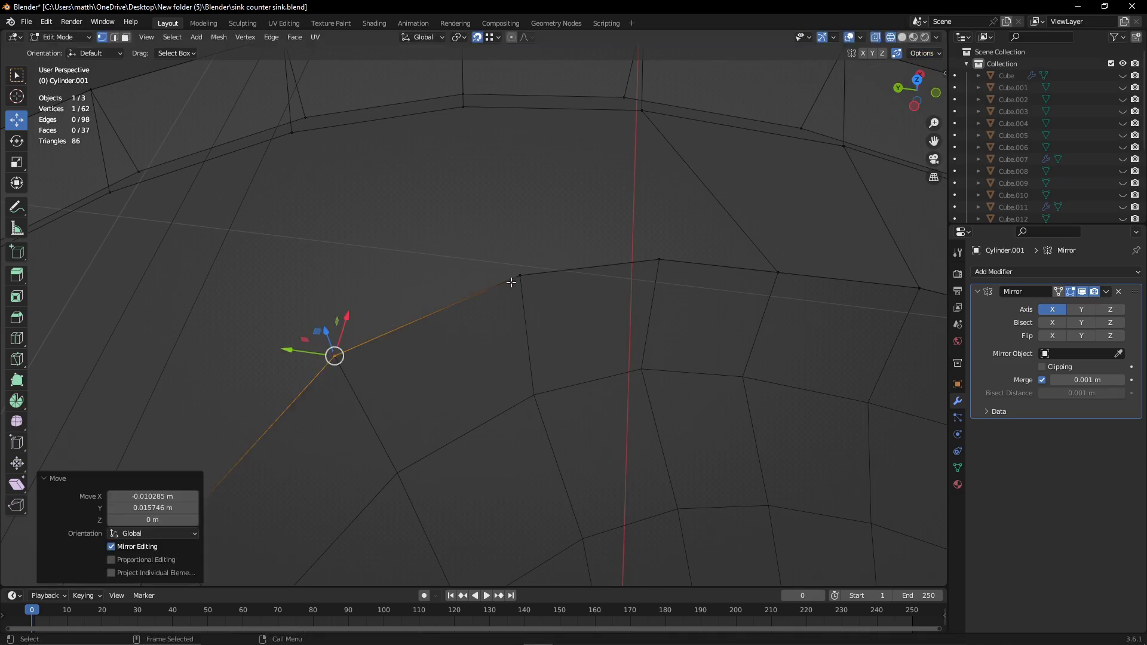
- Set up Right Orthographic view with the basin in edit mode and X-ray on
{"action": "key", "text": "Tab"}
{"action": "scroll", "coordinate": [722, 254], "scroll_direction": "down", "scroll_amount": 5}
{"action": "middle_click_drag", "start_coordinate": [722, 254], "coordinate": [479, 260]}
{"action": "left_click", "coordinate": [919, 70]}
{"action": "key", "text": "Tab"}
{"action": "key", "text": "shift+z"}
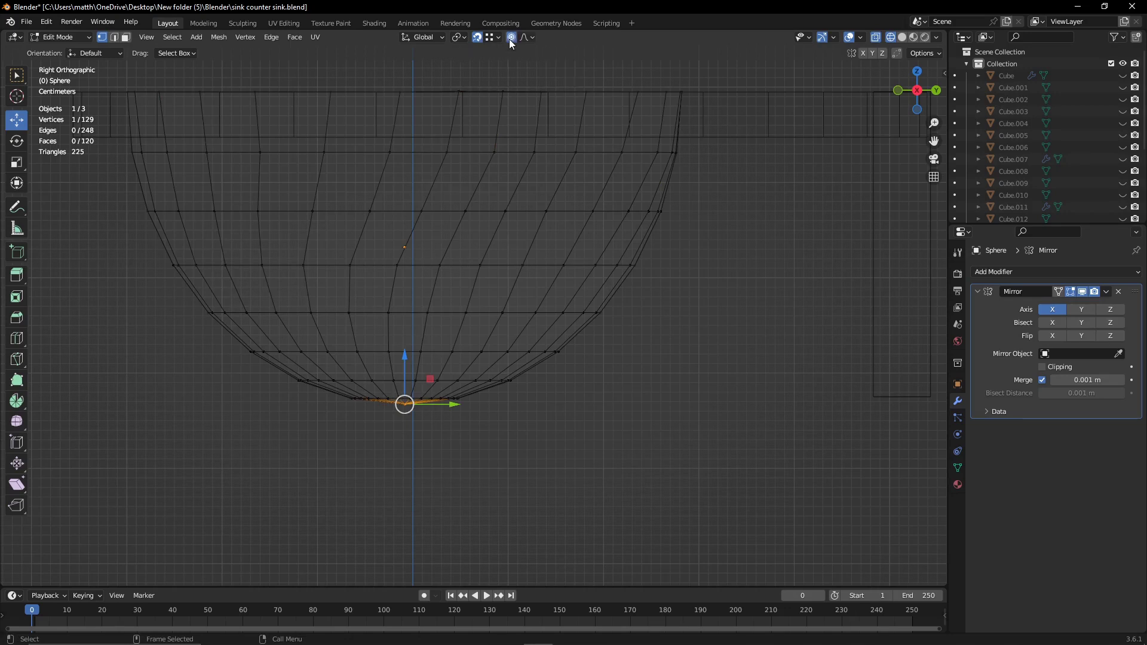
- Raise the basin's bottom vertex about 2.6 cm and slide it 0.13283 m along Y
{"action": "left_click_drag", "start_coordinate": [405, 385], "coordinate": [409, 332]}
{"action": "left_click_drag", "start_coordinate": [456, 380], "coordinate": [488, 388]}
{"action": "scroll", "coordinate": [488, 389], "scroll_direction": "down", "scroll_amount": 8}
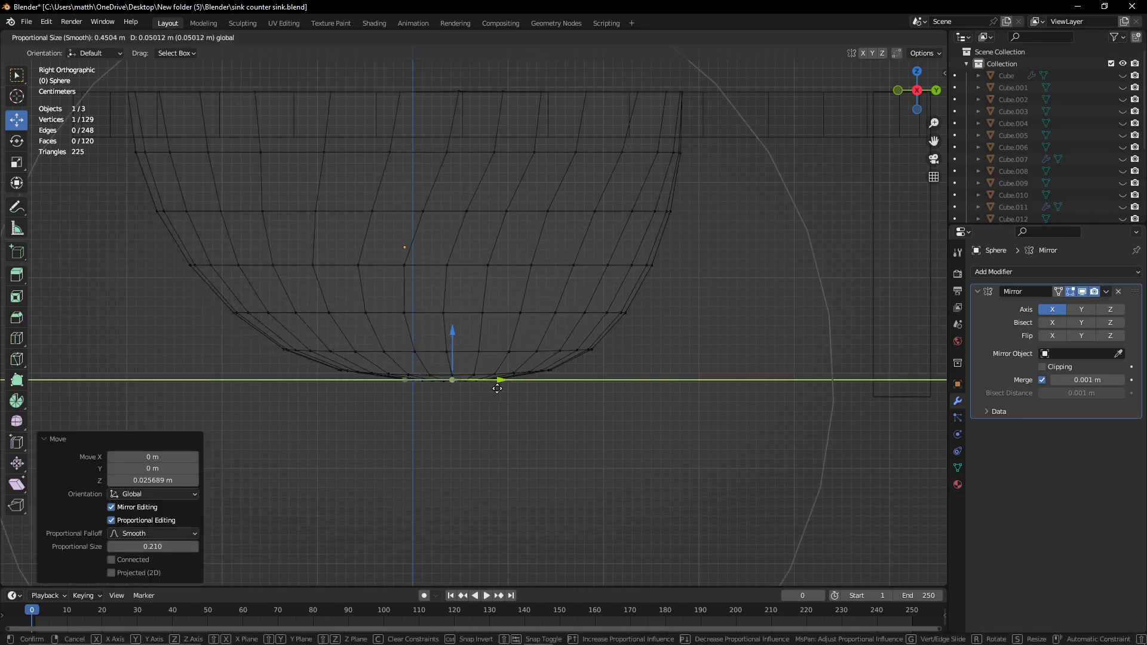
- Inspect the reshaped basin in solid shading, then return to top view in edit mode with X-ray
{"action": "key", "text": "shift+z"}
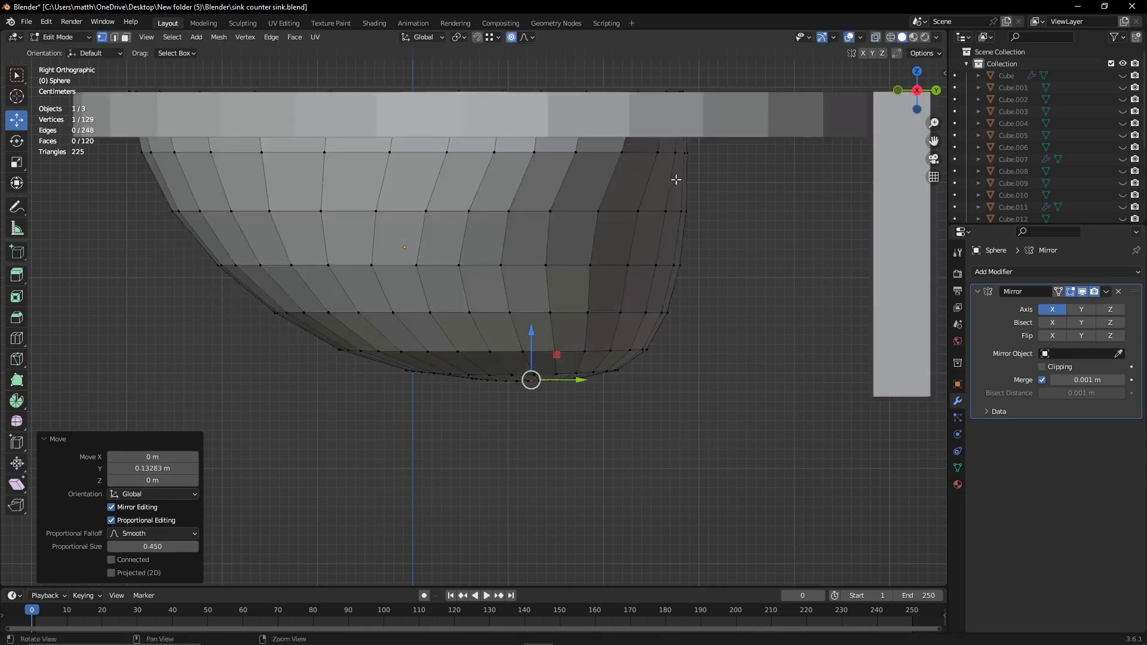
{"action": "key", "text": "Tab"}
{"action": "mouse_move", "coordinate": [575, 392]}
{"action": "middle_mouse_down"}
{"action": "mouse_move", "coordinate": [601, 352]}
{"action": "mouse_move", "coordinate": [556, 335]}
{"action": "middle_mouse_up"}
{"action": "scroll", "coordinate": [601, 352], "scroll_direction": "up", "scroll_amount": 3}
{"action": "scroll", "coordinate": [835, 125], "scroll_direction": "down", "scroll_amount": 5}
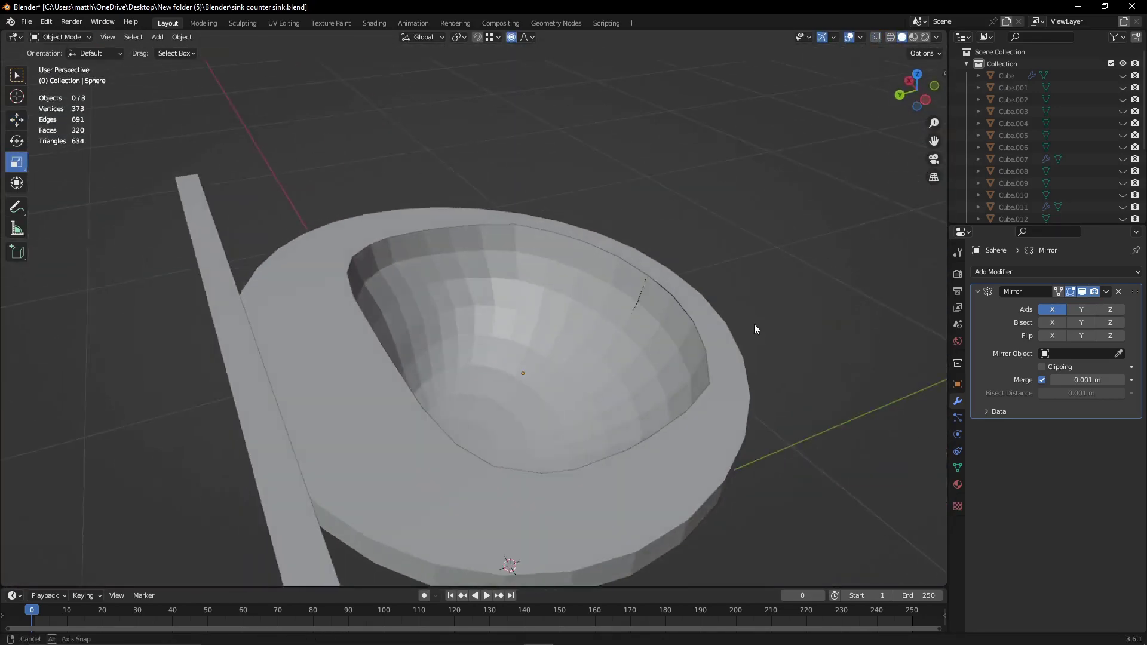
{"action": "left_click", "coordinate": [917, 73]}
{"action": "key", "text": "shift+z"}
{"action": "key", "text": "Tab"}
- Straighten the basin's centre seam by scaling the middle column of vertices to 0 on X
{"action": "left_click_drag", "start_coordinate": [314, 202], "coordinate": [412, 487]}
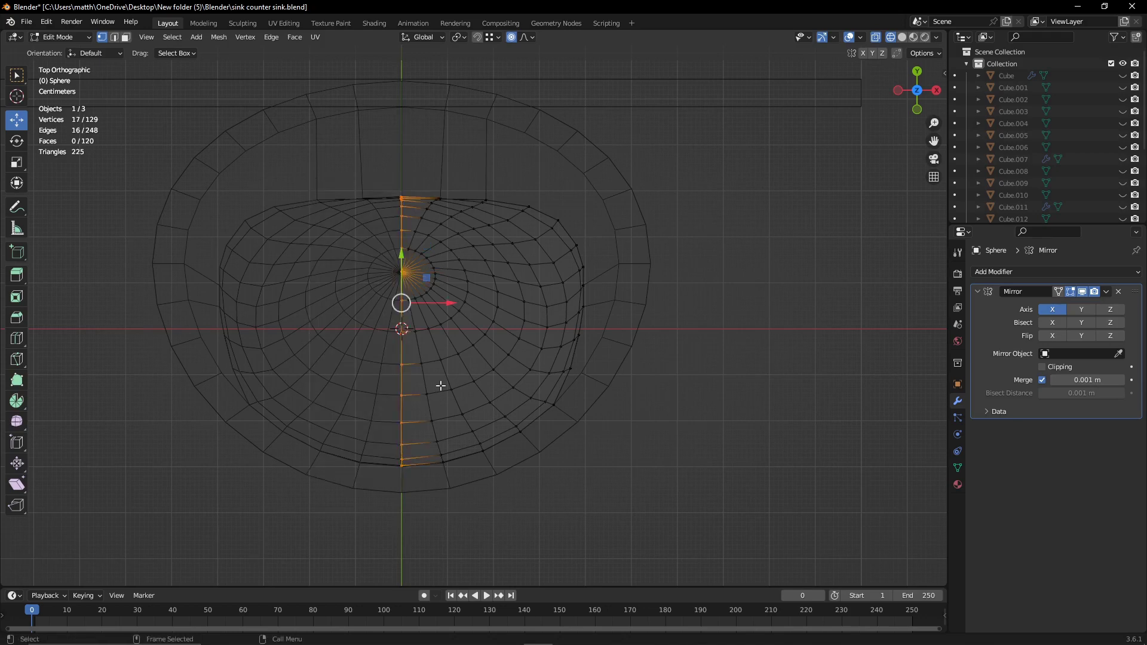
{"action": "key", "text": "s"}
{"action": "key", "text": "x"}
{"action": "key", "text": "0"}
{"action": "key", "text": "Return"}
{"action": "mouse_move", "coordinate": [583, 341]}
{"action": "middle_mouse_down"}
{"action": "mouse_move", "coordinate": [633, 345]}
{"action": "mouse_move", "coordinate": [544, 354]}
{"action": "mouse_move", "coordinate": [682, 442]}
{"action": "mouse_move", "coordinate": [732, 431]}
{"action": "mouse_move", "coordinate": [561, 357]}
{"action": "middle_mouse_up"}
- Shade the basin smooth in object mode
{"action": "key", "text": "Tab"}
{"action": "key", "text": "shift+z"}
{"action": "right_click", "coordinate": [544, 353]}
{"action": "left_click", "coordinate": [527, 355]}
- Add three loop cuts around the rim ring
{"action": "left_click", "coordinate": [561, 357]}
{"action": "key", "text": "Tab"}
{"action": "scroll", "coordinate": [632, 395], "scroll_direction": "up", "scroll_amount": 2}
{"action": "middle_click_drag", "start_coordinate": [632, 395], "coordinate": [663, 388], "text": "shift"}
{"action": "left_click", "coordinate": [17, 338]}
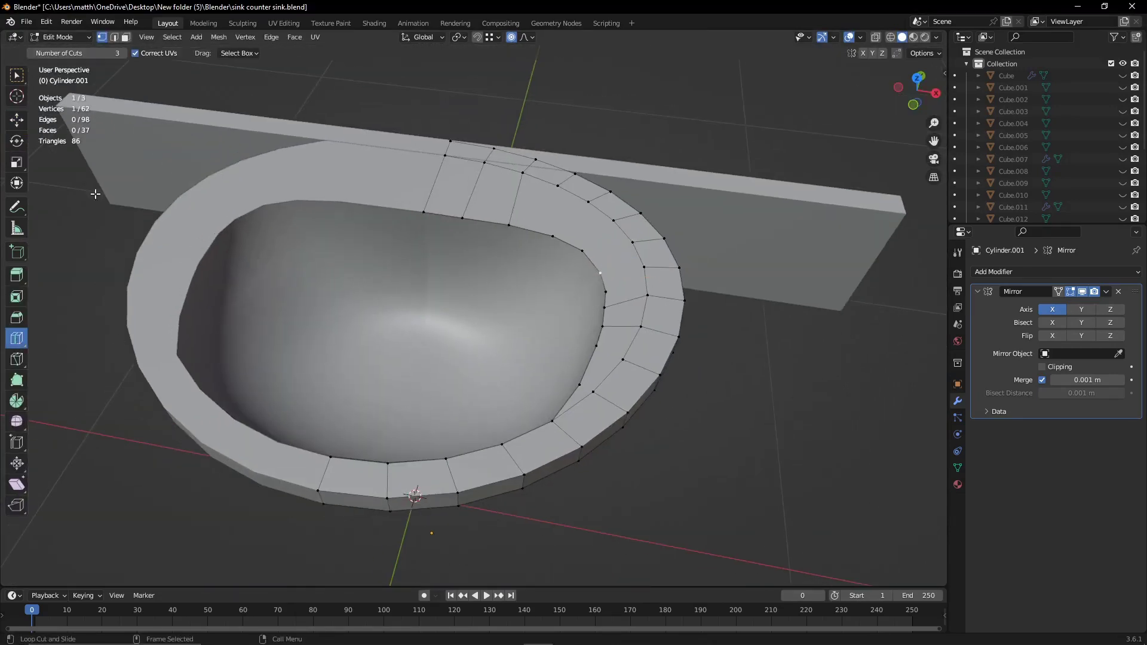
{"action": "left_click", "coordinate": [664, 297]}
{"action": "key", "text": "2"}
{"action": "left_click", "coordinate": [682, 382], "text": "alt"}
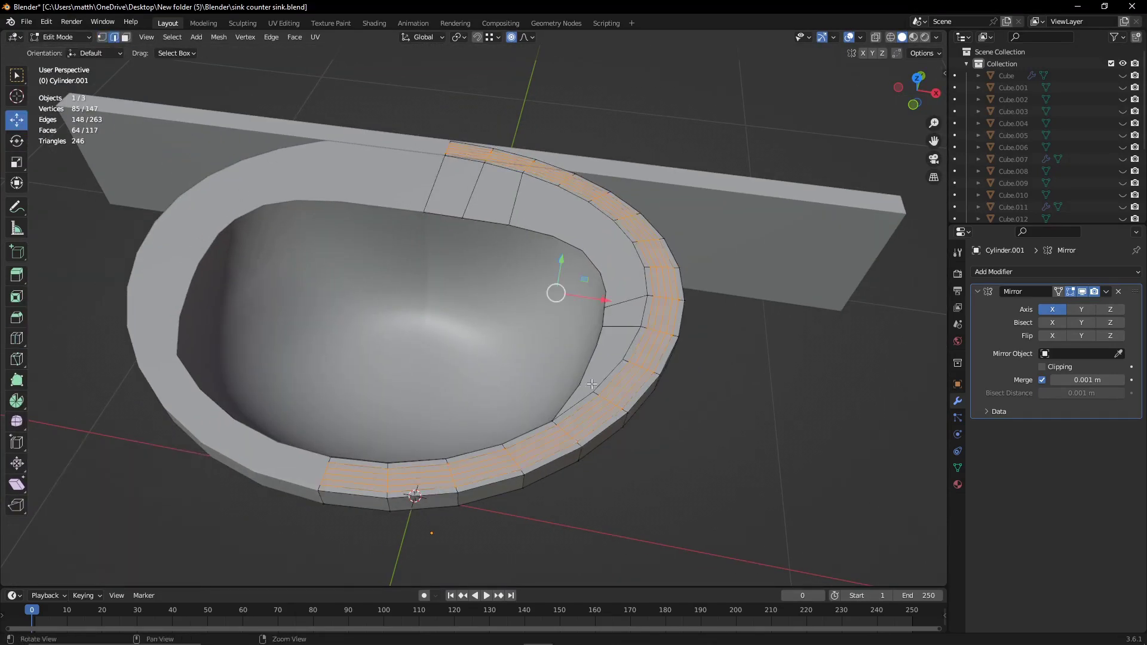
{"action": "scroll", "coordinate": [682, 383], "scroll_direction": "up", "scroll_amount": 5}
{"action": "key", "text": "KP_3"}
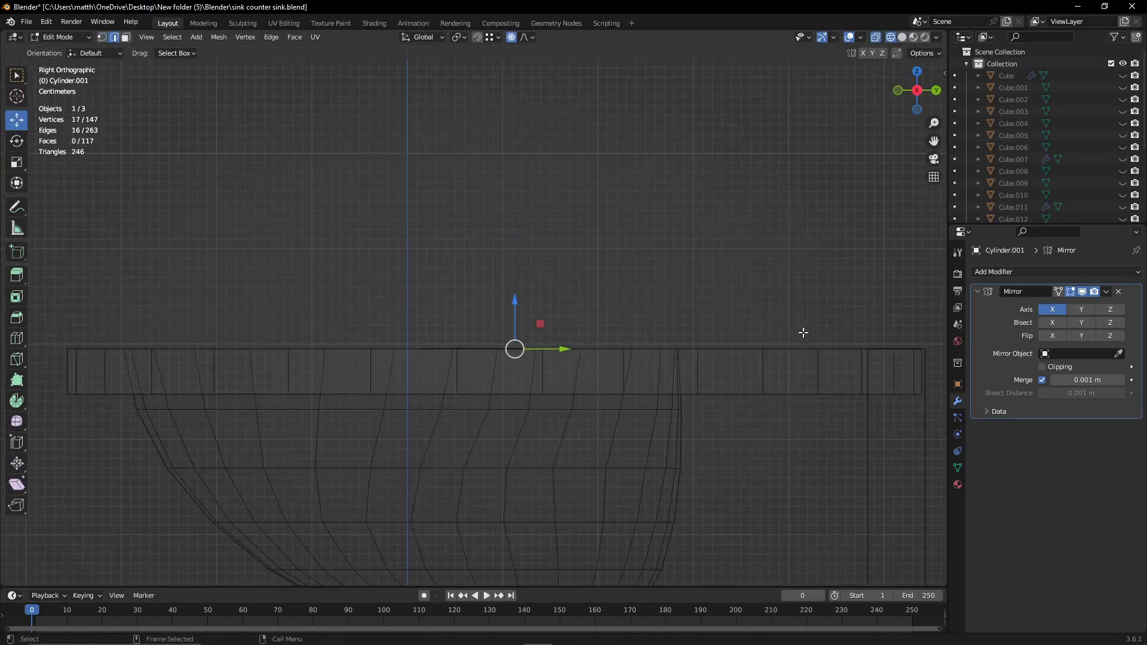
{"action": "key", "text": "Tab"}
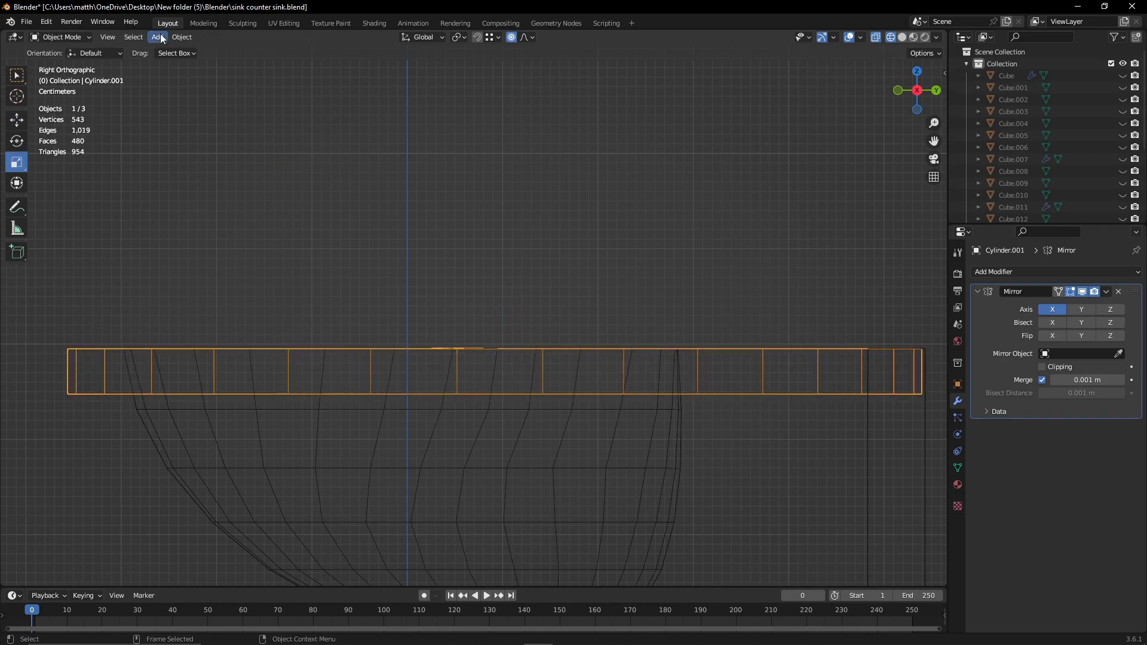
- Add a cube and flatten it into the Cube.019 slab with Z scale 0.06
{"action": "left_click", "coordinate": [158, 37]}
{"action": "left_click", "coordinate": [263, 60]}
{"action": "scroll", "coordinate": [472, 417], "scroll_direction": "down", "scroll_amount": 3}
{"action": "key", "text": "s"}
{"action": "key", "text": "z"}
{"action": "key", "text": "period"}
{"action": "key", "text": "0"}
{"action": "key", "text": "6"}
{"action": "key", "text": "Return"}
{"action": "left_click", "coordinate": [958, 384]}
{"action": "double_click", "coordinate": [1057, 425]}
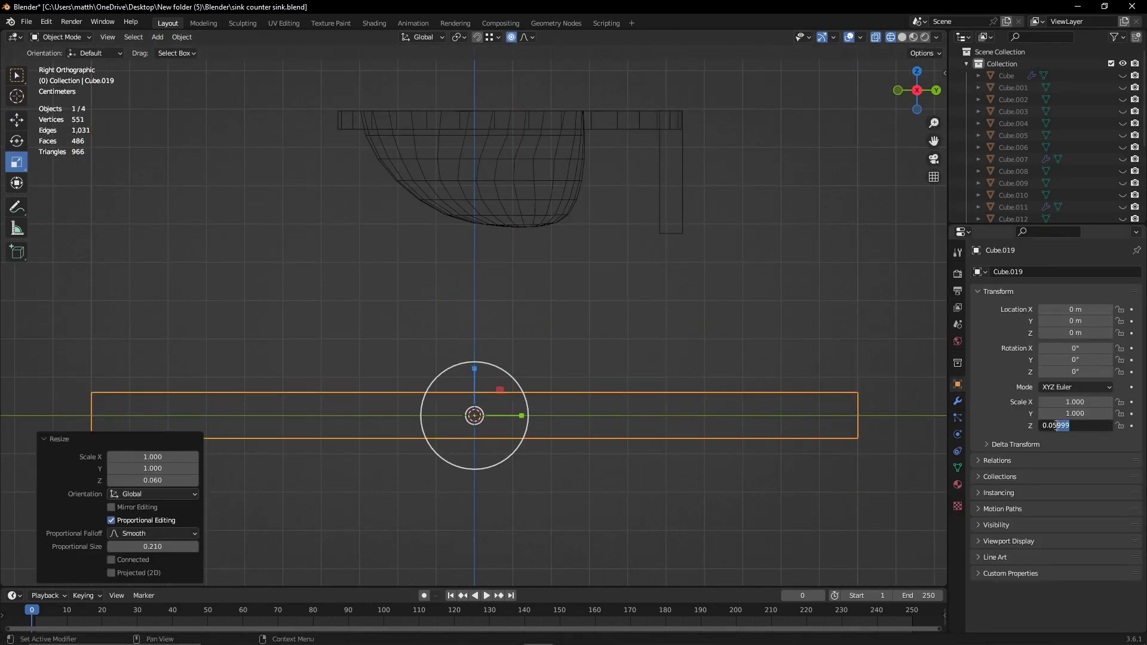
- Orbit back into perspective, briefly edit the basin, then select the rim object
{"action": "mouse_move", "coordinate": [834, 384]}
{"action": "middle_mouse_down"}
{"action": "mouse_move", "coordinate": [510, 296]}
{"action": "mouse_move", "coordinate": [366, 171]}
{"action": "middle_mouse_up"}
{"action": "scroll", "coordinate": [510, 296], "scroll_direction": "up", "scroll_amount": 3}
{"action": "left_click", "coordinate": [510, 296]}
{"action": "key", "text": "Tab"}
{"action": "key", "text": "a"}
{"action": "left_click", "coordinate": [887, 396], "text": "alt"}
- Select two inner edge loops on the rim and lower them along Z
{"action": "left_click", "coordinate": [916, 90]}
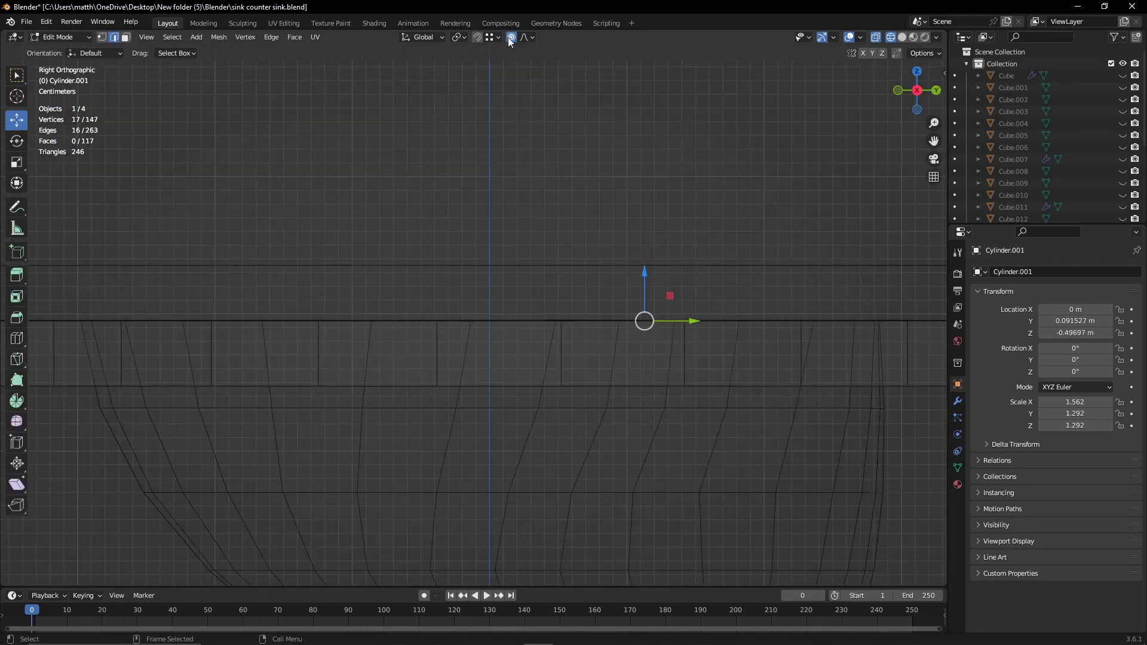
{"action": "key", "text": "g"}
{"action": "left_click", "coordinate": [659, 221]}
{"action": "mouse_move", "coordinate": [658, 221]}
{"action": "middle_mouse_down"}
{"action": "mouse_move", "coordinate": [661, 312]}
{"action": "mouse_move", "coordinate": [718, 257]}
{"action": "middle_mouse_up"}
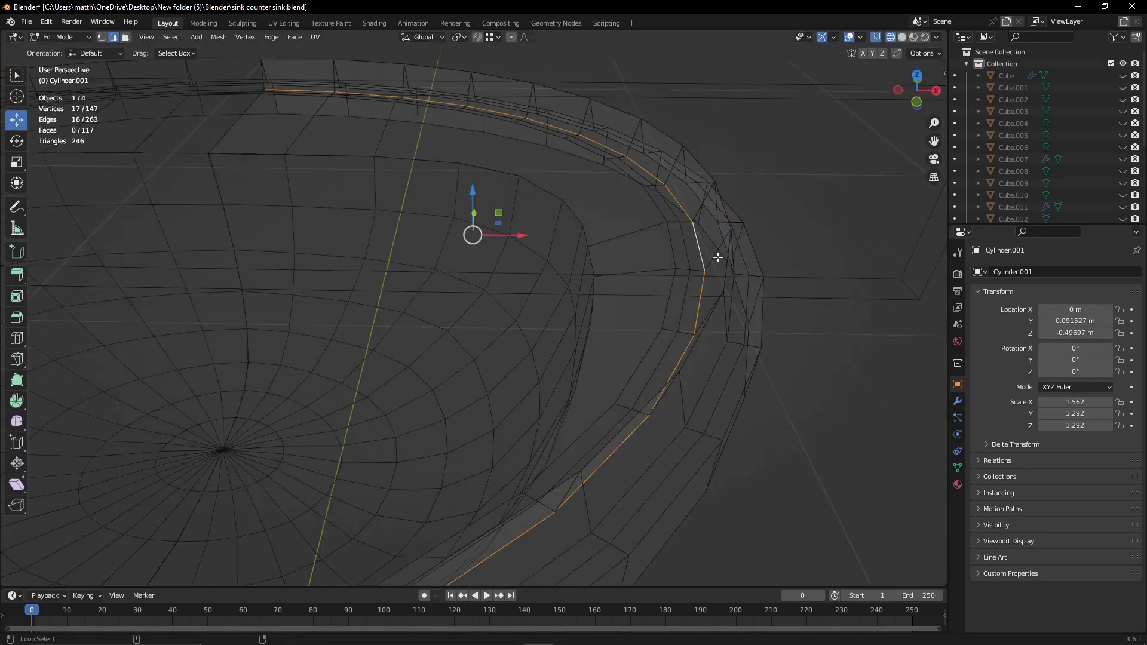
{"action": "left_click", "coordinate": [732, 306], "text": "alt+shift"}
{"action": "key", "text": "KP_3"}
{"action": "left_click", "coordinate": [663, 222]}
{"action": "mouse_move", "coordinate": [663, 222]}
{"action": "middle_mouse_down"}
{"action": "mouse_move", "coordinate": [781, 289]}
{"action": "mouse_move", "coordinate": [686, 250]}
{"action": "mouse_move", "coordinate": [675, 298]}
{"action": "middle_mouse_up"}
{"action": "key", "text": "KP_3"}
{"action": "key", "text": "g"}
{"action": "left_click", "coordinate": [655, 244]}
- Check the Cube.019 slab, then reselect the rim and inspect it in edit mode
{"action": "key", "text": "Tab"}
{"action": "left_click", "coordinate": [1089, 167]}
{"action": "scroll", "coordinate": [678, 346], "scroll_direction": "up", "scroll_amount": 5}
{"action": "left_click", "coordinate": [621, 310]}
{"action": "key", "text": "Tab"}
{"action": "scroll", "coordinate": [706, 323], "scroll_direction": "up", "scroll_amount": 4}
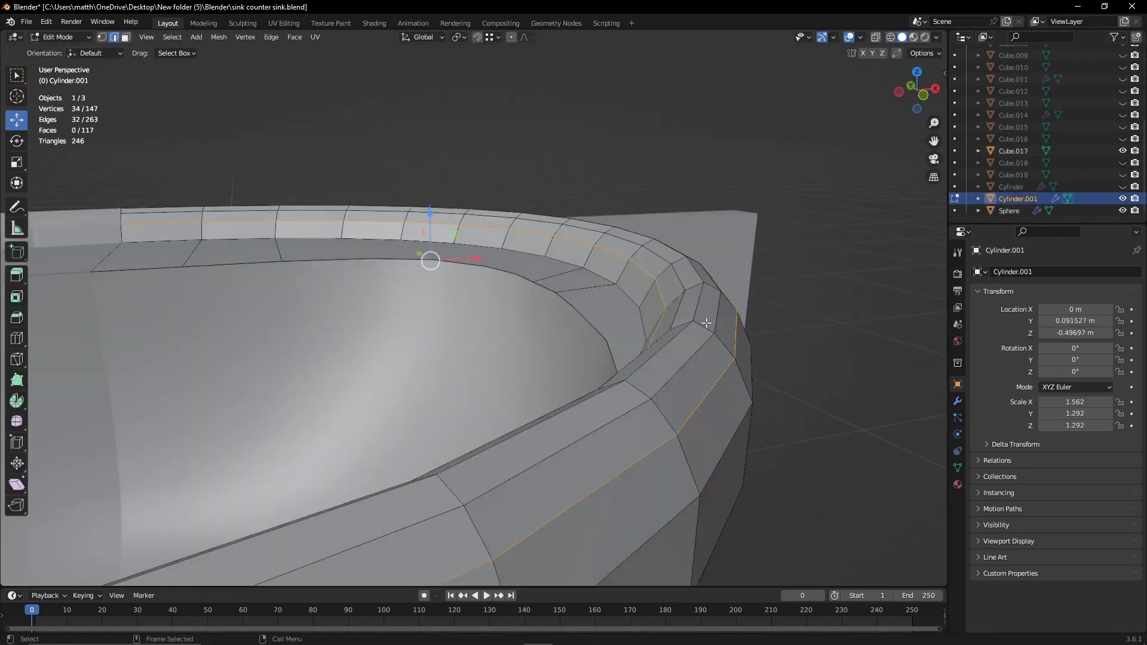
{"action": "mouse_move", "coordinate": [437, 203]}
{"action": "middle_mouse_down"}
{"action": "mouse_move", "coordinate": [671, 357]}
{"action": "mouse_move", "coordinate": [402, 233]}
{"action": "middle_mouse_up"}
{"action": "key", "text": "Tab"}
{"action": "key", "text": "Tab"}
- Select the rim's inner lip edges and bevel them into a rounded edge
{"action": "left_click", "coordinate": [642, 354]}
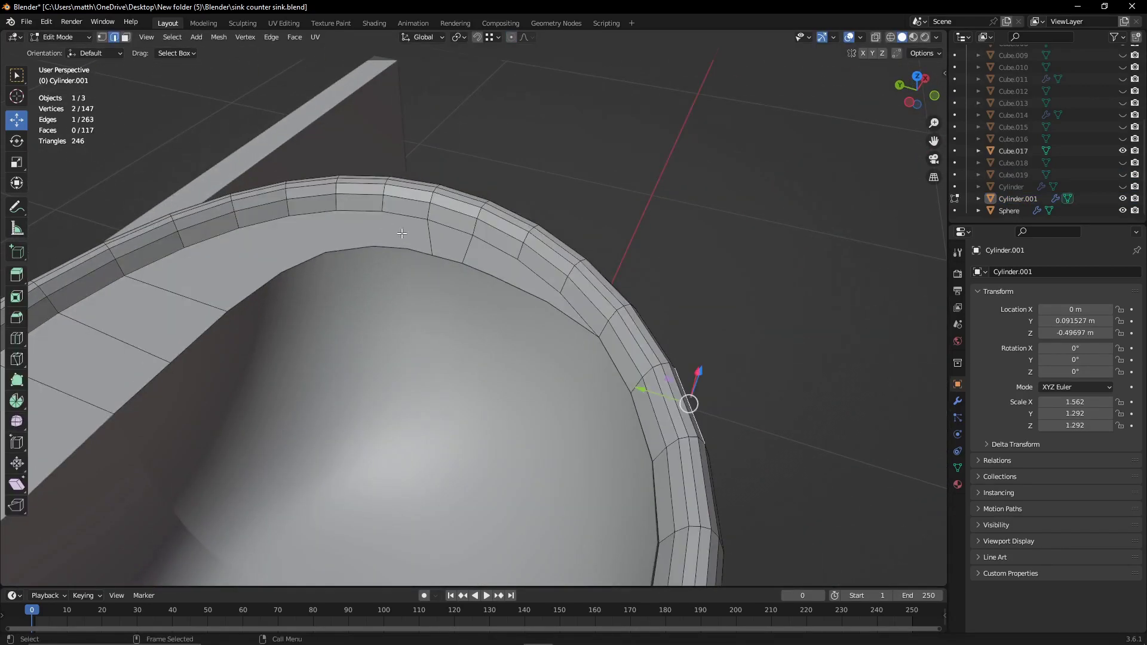
{"action": "left_click", "coordinate": [548, 281], "text": "alt"}
{"action": "middle_click_drag", "start_coordinate": [548, 281], "coordinate": [73, 397]}
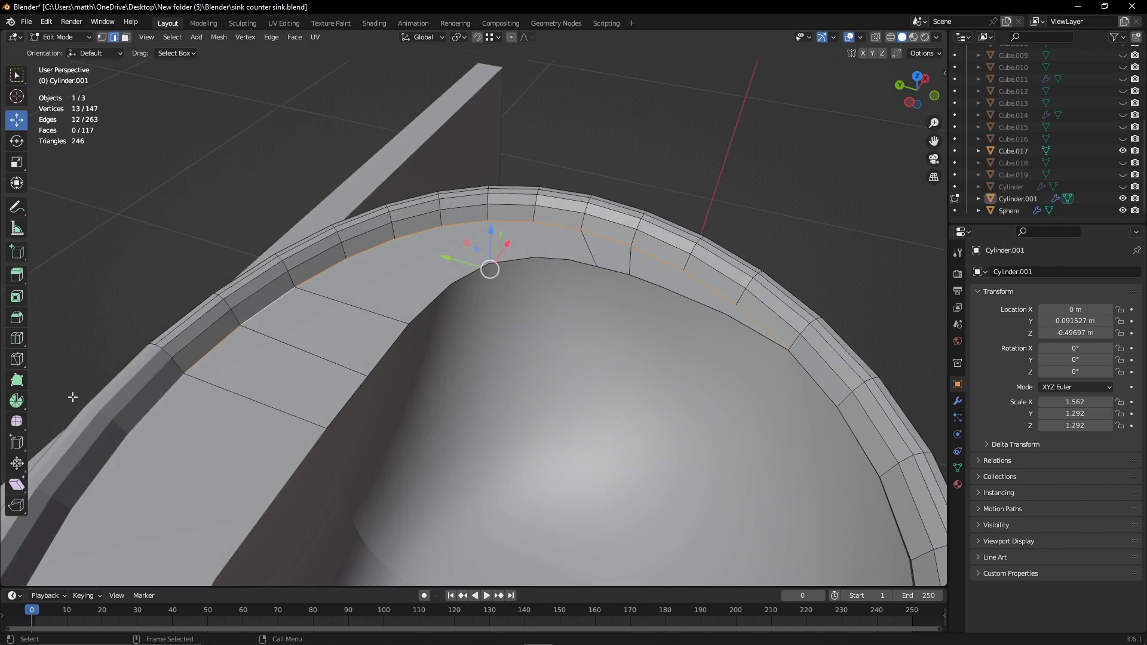
{"action": "left_click", "coordinate": [20, 319]}
{"action": "left_click_drag", "start_coordinate": [501, 232], "coordinate": [504, 228]}
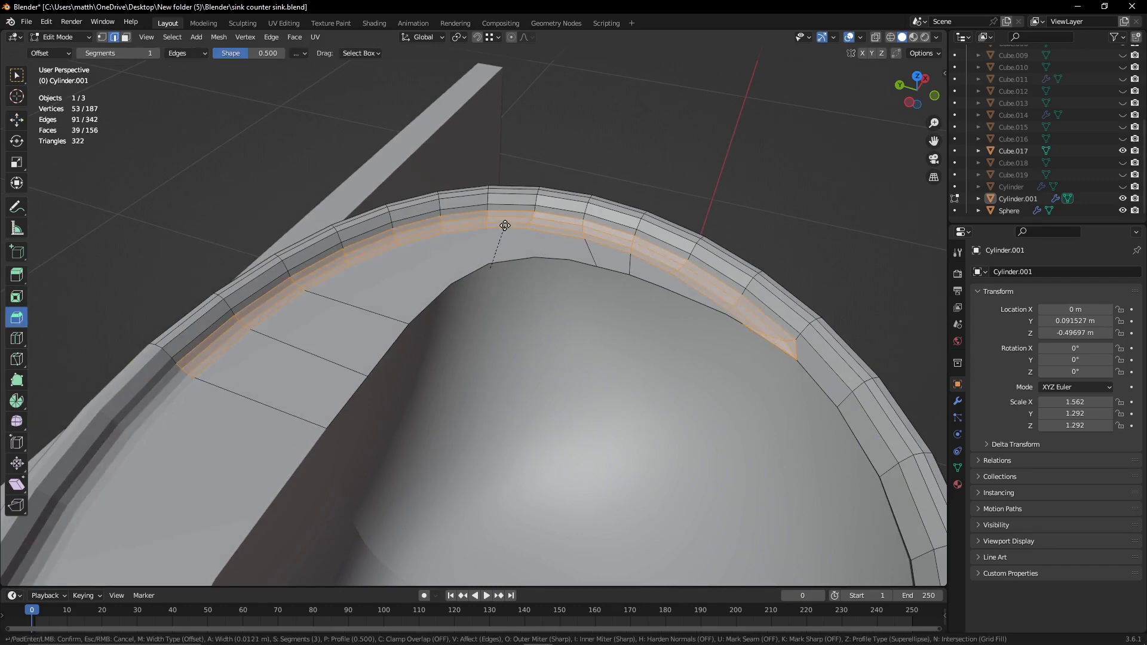
{"action": "left_click", "coordinate": [505, 225]}
- Select the basin and orbit around the sink to inspect the rounded lip
{"action": "key", "text": "Tab"}
{"action": "left_click", "coordinate": [529, 390]}
{"action": "mouse_move", "coordinate": [705, 309]}
{"action": "middle_mouse_down"}
{"action": "mouse_move", "coordinate": [529, 391]}
{"action": "mouse_move", "coordinate": [538, 344]}
{"action": "middle_mouse_up"}
{"action": "scroll", "coordinate": [573, 418], "scroll_direction": "down", "scroll_amount": 2}
{"action": "left_click", "coordinate": [573, 418]}
{"action": "scroll", "coordinate": [539, 344], "scroll_direction": "up", "scroll_amount": 5}
{"action": "middle_click_drag", "start_coordinate": [675, 389], "coordinate": [571, 402]}
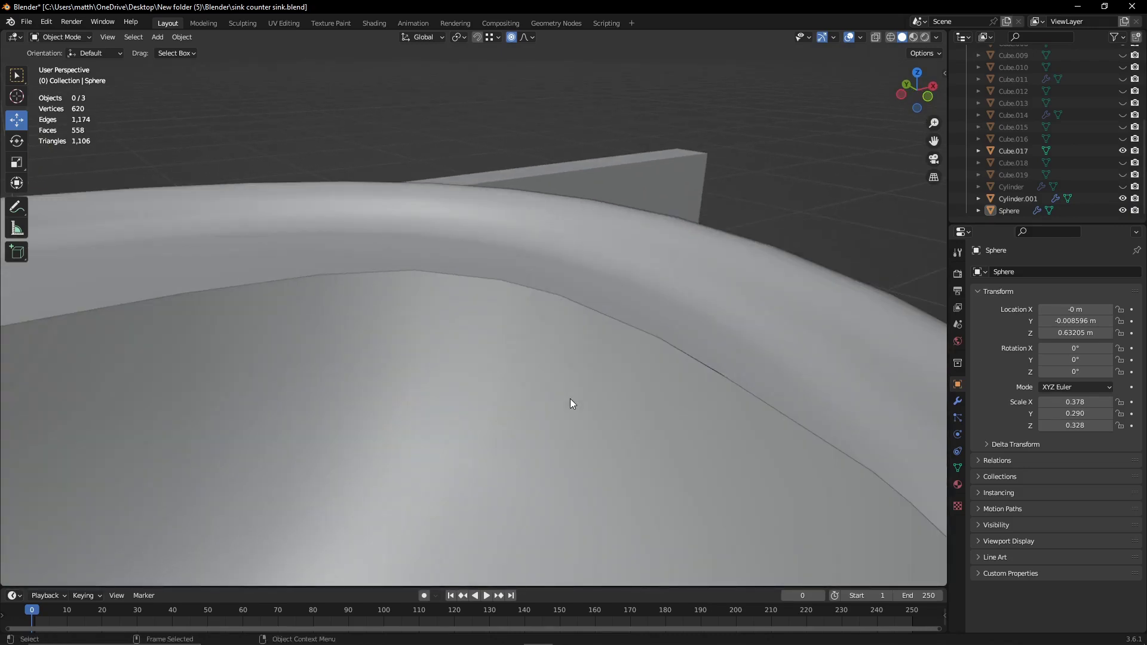
- Raise the sphere's Mirror merge distance to 0.049 m
{"action": "left_click", "coordinate": [570, 399]}
{"action": "left_click", "coordinate": [917, 72]}
{"action": "left_click", "coordinate": [890, 37]}
{"action": "left_click", "coordinate": [957, 401]}
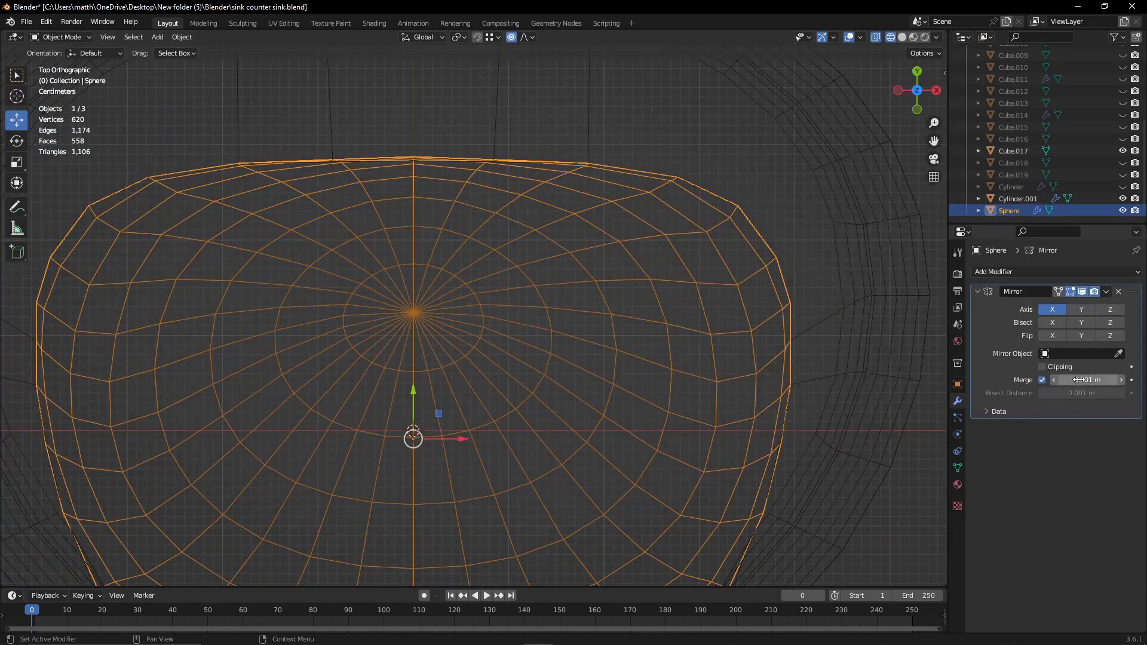
{"action": "left_click_drag", "start_coordinate": [1079, 380], "coordinate": [1099, 380]}
{"action": "left_click", "coordinate": [901, 37]}
{"action": "mouse_move", "coordinate": [573, 298]}
{"action": "middle_mouse_down"}
{"action": "mouse_move", "coordinate": [578, 284]}
{"action": "mouse_move", "coordinate": [587, 358]}
{"action": "middle_mouse_up"}
{"action": "scroll", "coordinate": [587, 375], "scroll_direction": "down", "scroll_amount": 5}
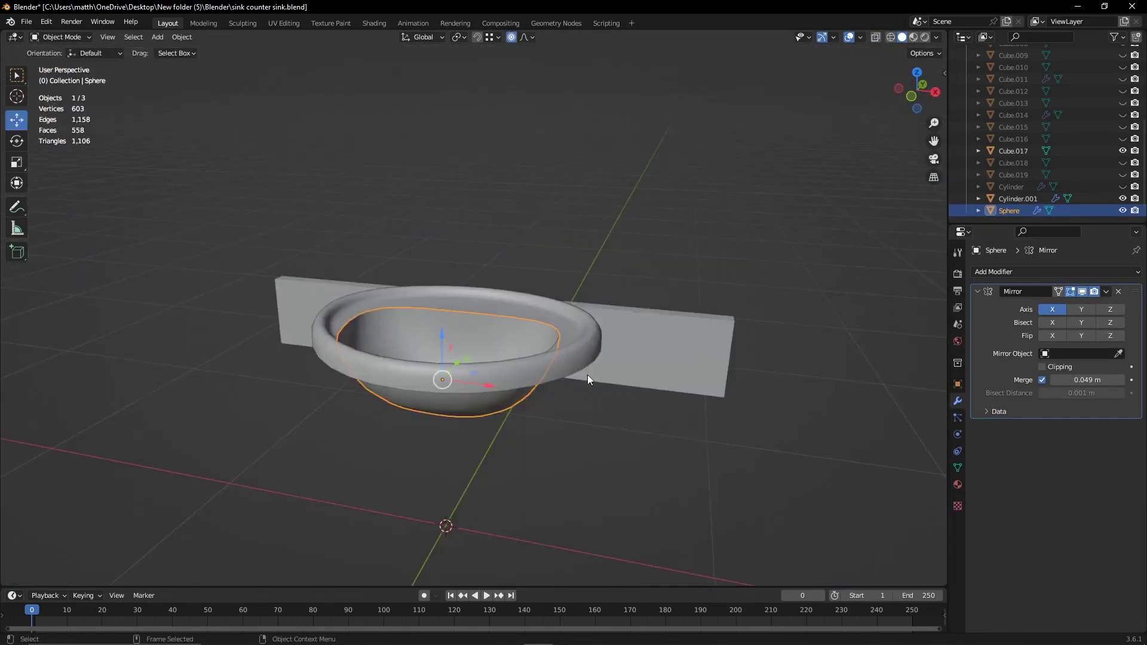
- Copy and paste the sphere, then hide the pasted copy
{"action": "key", "text": "ctrl+c"}
{"action": "key", "text": "ctrl+v"}
{"action": "left_click", "coordinate": [469, 343]}
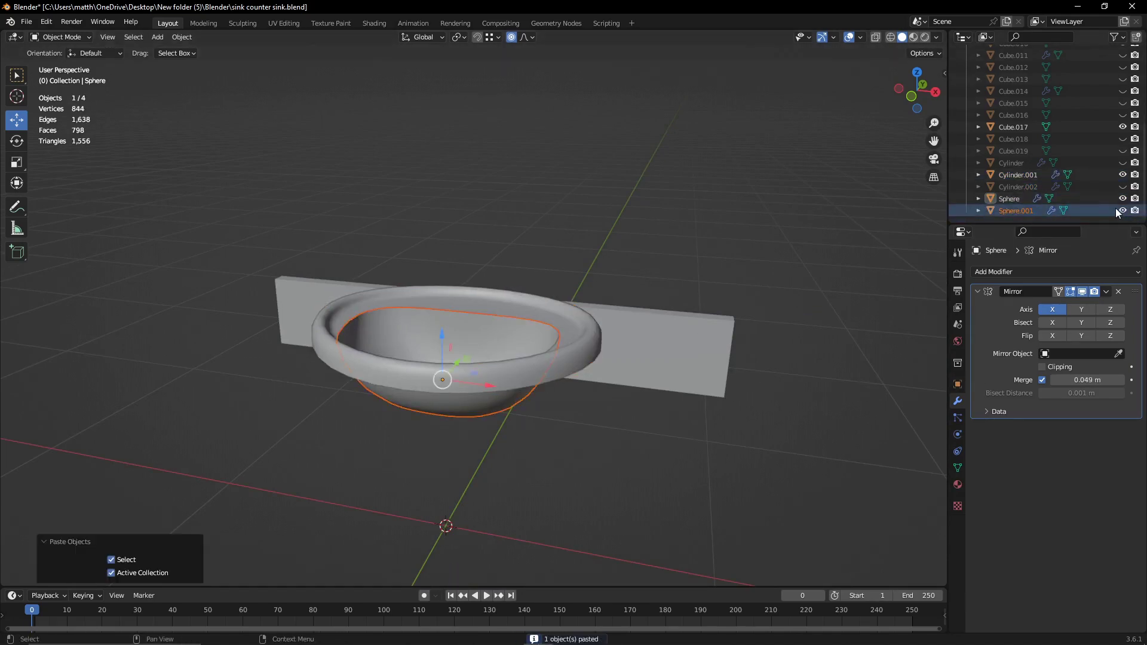
{"action": "left_click", "coordinate": [1121, 211]}
- Edit the basin in vertex mode with snapping on and merge the first rim vertex
{"action": "left_click", "coordinate": [182, 36]}
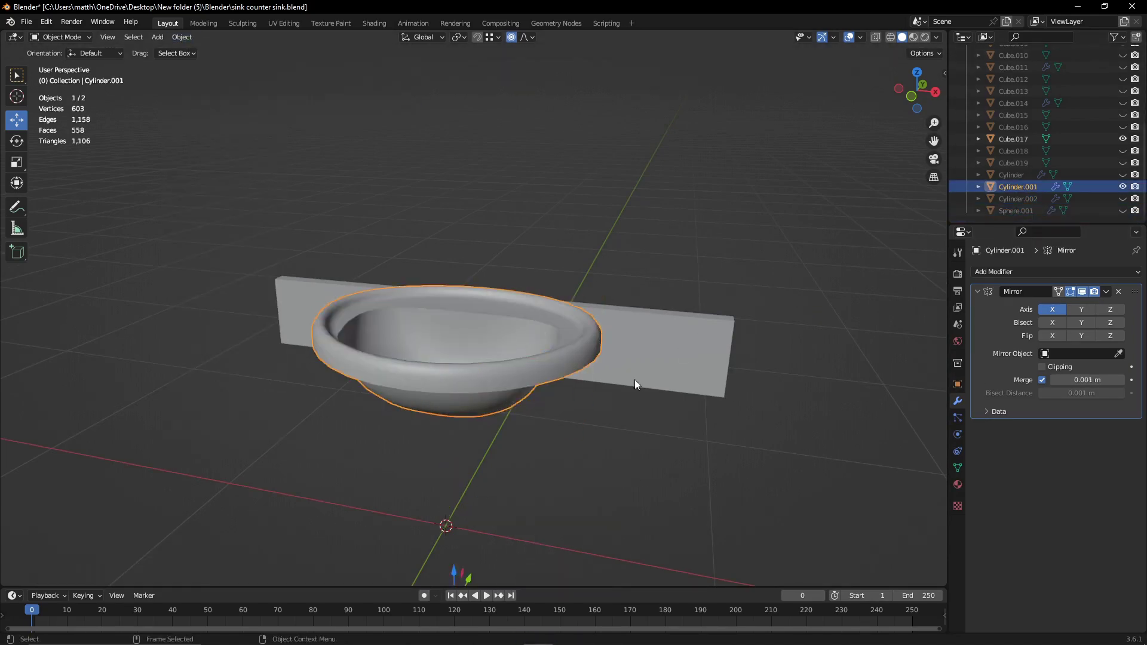
{"action": "key", "text": "Tab"}
{"action": "scroll", "coordinate": [634, 379], "scroll_direction": "up", "scroll_amount": 6}
{"action": "middle_click_drag", "start_coordinate": [758, 385], "coordinate": [597, 334]}
{"action": "scroll", "coordinate": [428, 305], "scroll_direction": "up", "scroll_amount": 4}
{"action": "key", "text": "1"}
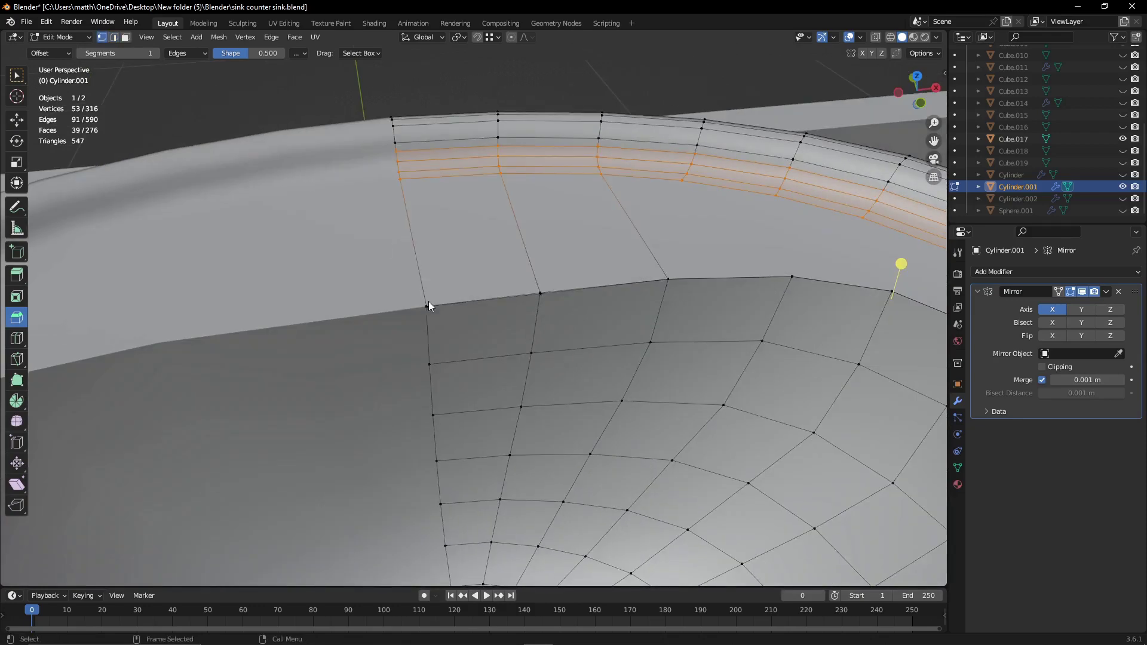
{"action": "left_click", "coordinate": [477, 37]}
{"action": "middle_click_drag", "start_coordinate": [851, 162], "coordinate": [349, 369]}
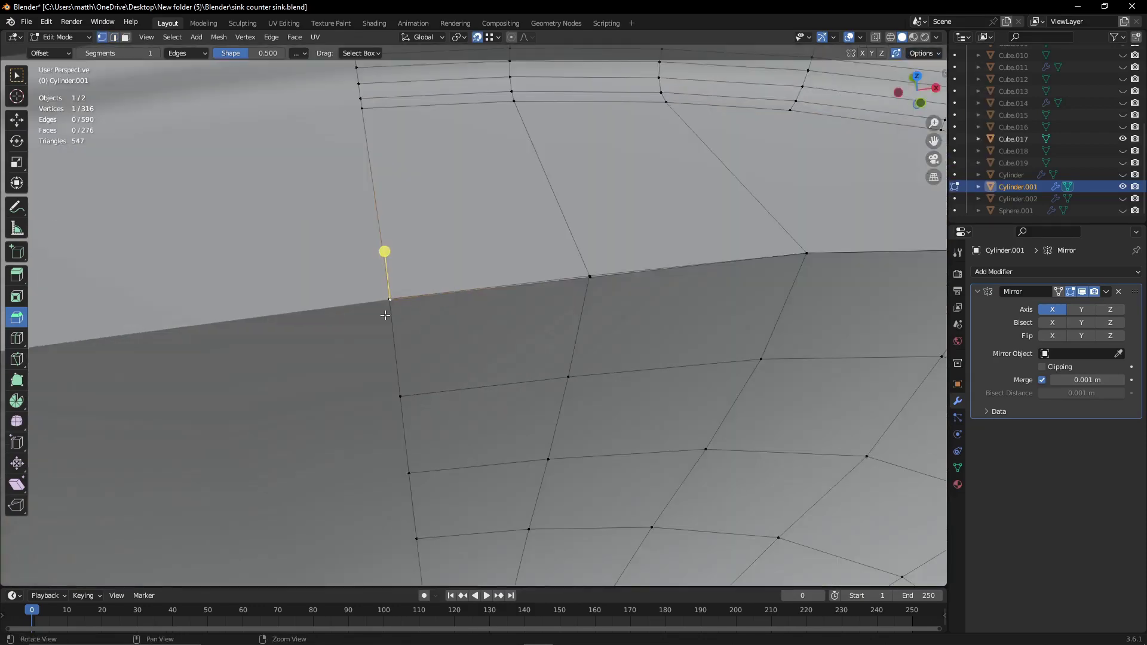
{"action": "left_click", "coordinate": [525, 322]}
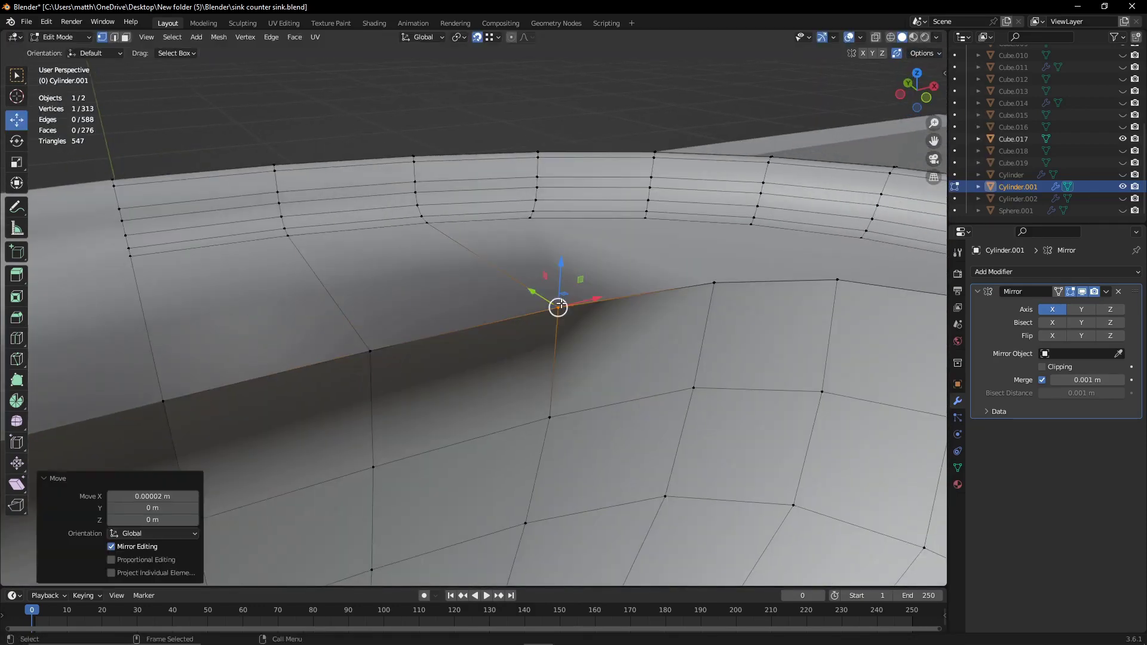
- Snap several more rim vertices onto their neighbours, undoing one bad merge
{"action": "key", "text": "g"}
{"action": "left_click", "coordinate": [833, 290]}
{"action": "scroll", "coordinate": [789, 307], "scroll_direction": "down", "scroll_amount": 3}
{"action": "key", "text": "g"}
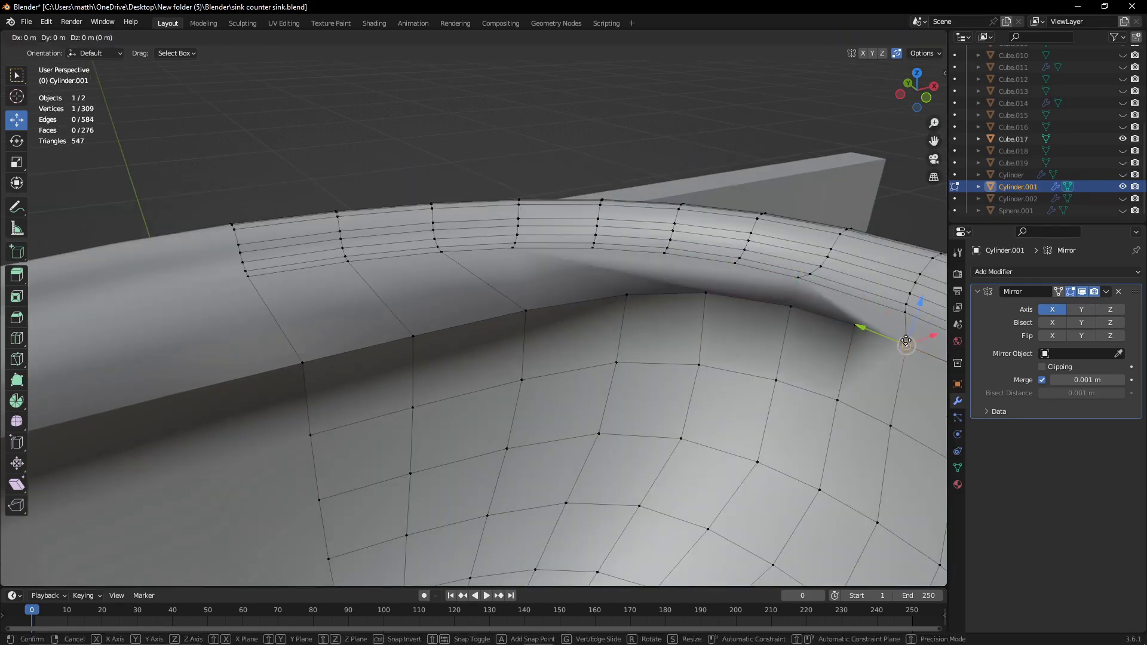
{"action": "left_click", "coordinate": [860, 323]}
{"action": "middle_click_drag", "start_coordinate": [860, 322], "coordinate": [576, 274]}
{"action": "scroll", "coordinate": [624, 389], "scroll_direction": "up", "scroll_amount": 4}
{"action": "key", "text": "x"}
{"action": "key", "text": "Escape"}
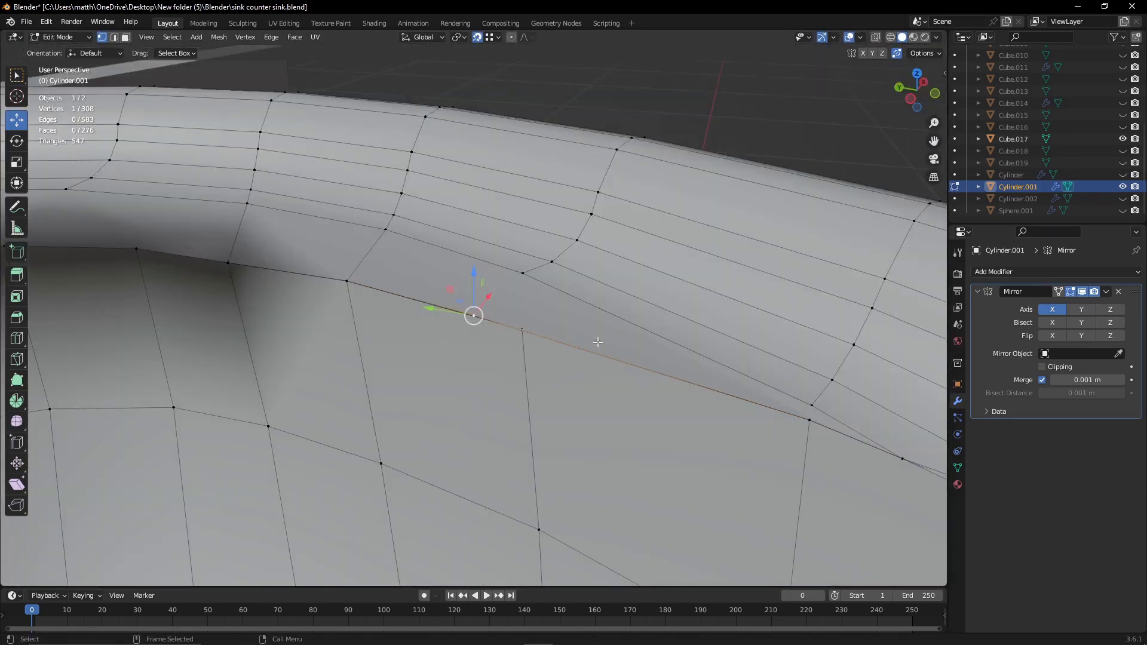
{"action": "key", "text": "g"}
{"action": "left_click", "coordinate": [678, 417]}
{"action": "mouse_move", "coordinate": [679, 417]}
{"action": "middle_mouse_down"}
{"action": "mouse_move", "coordinate": [648, 384]}
{"action": "mouse_move", "coordinate": [501, 353]}
{"action": "middle_mouse_up"}
{"action": "key", "text": "g"}
{"action": "left_click", "coordinate": [604, 353]}
{"action": "key", "text": "g"}
{"action": "left_click", "coordinate": [587, 353]}
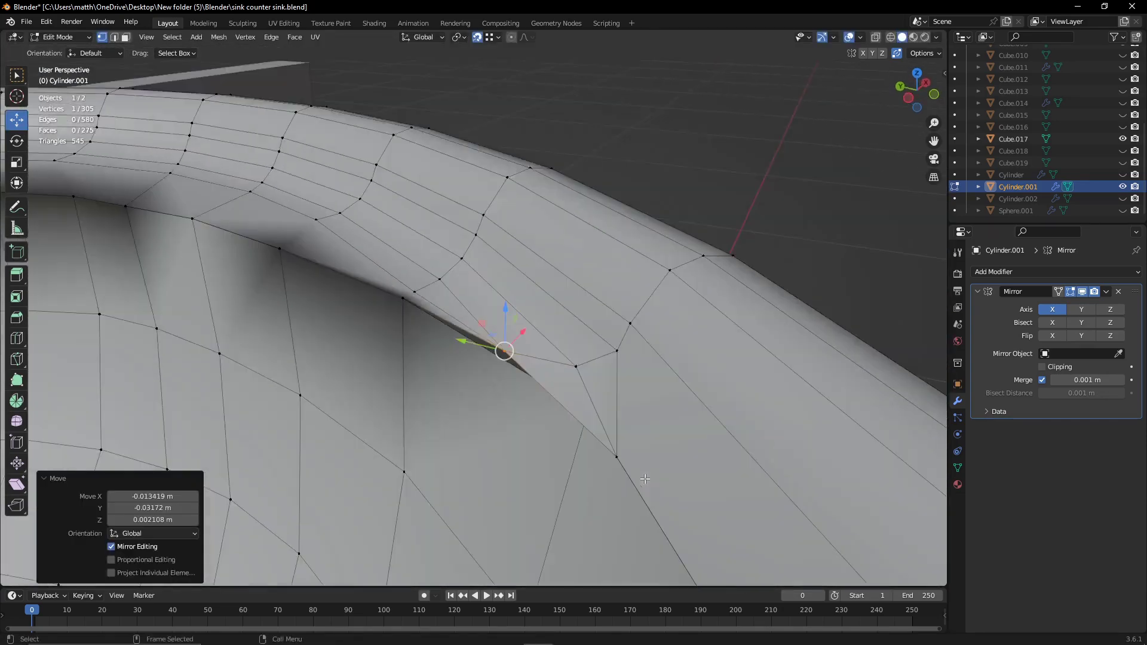
{"action": "key", "text": "ctrl+z"}
{"action": "key", "text": "ctrl+z"}
- Merge the remaining rim vertices onto their neighbours around the basin
{"action": "mouse_move", "coordinate": [491, 415]}
{"action": "middle_mouse_down"}
{"action": "mouse_move", "coordinate": [221, 293]}
{"action": "mouse_move", "coordinate": [327, 322]}
{"action": "middle_mouse_up"}
{"action": "right_click", "coordinate": [249, 279], "text": "ctrl"}
{"action": "middle_click_drag", "start_coordinate": [101, 304], "coordinate": [239, 311]}
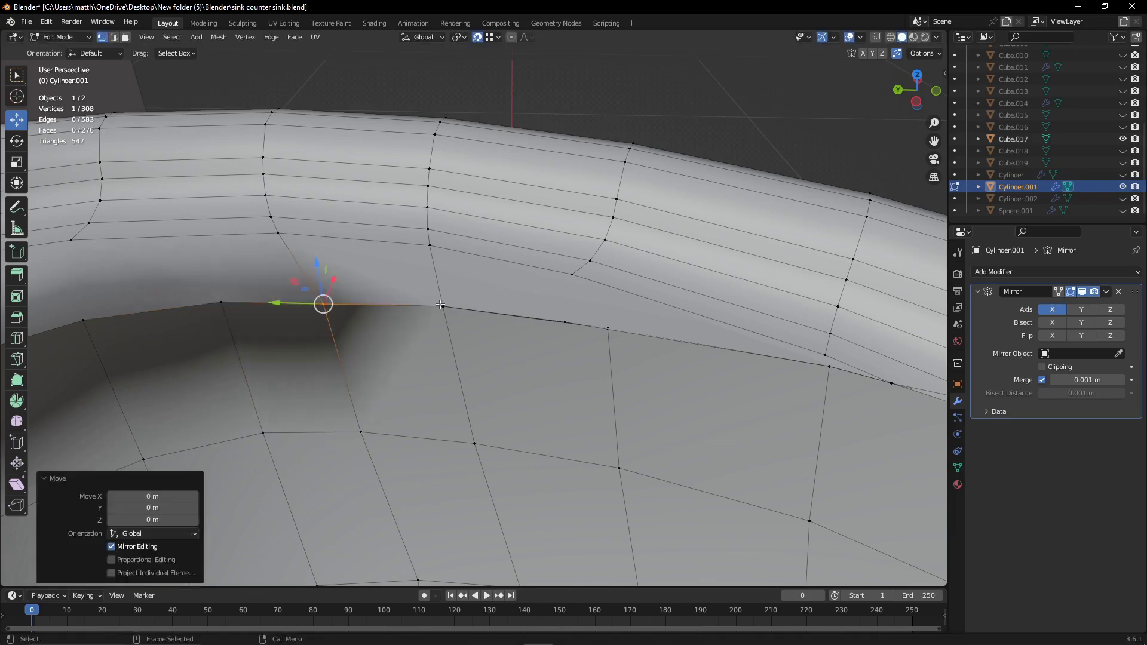
{"action": "middle_click_drag", "start_coordinate": [607, 327], "coordinate": [535, 323]}
{"action": "key", "text": "g"}
{"action": "left_click", "coordinate": [535, 322]}
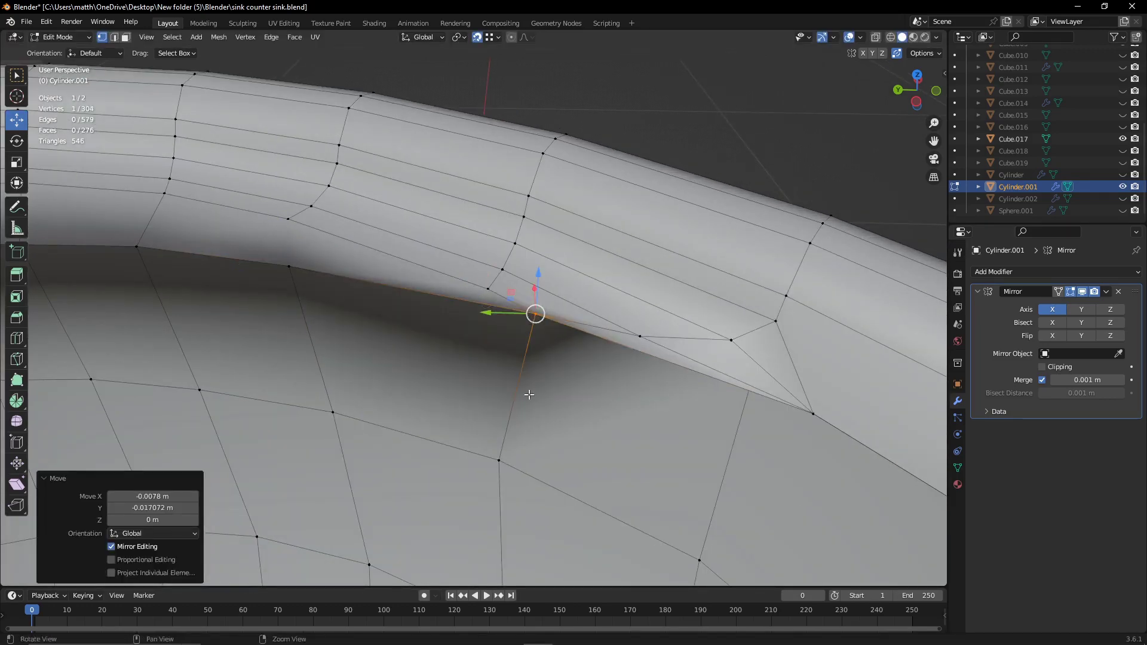
{"action": "mouse_move", "coordinate": [524, 391]}
{"action": "middle_mouse_down"}
{"action": "mouse_move", "coordinate": [587, 377]}
{"action": "mouse_move", "coordinate": [542, 307]}
{"action": "mouse_move", "coordinate": [576, 363]}
{"action": "middle_mouse_up"}
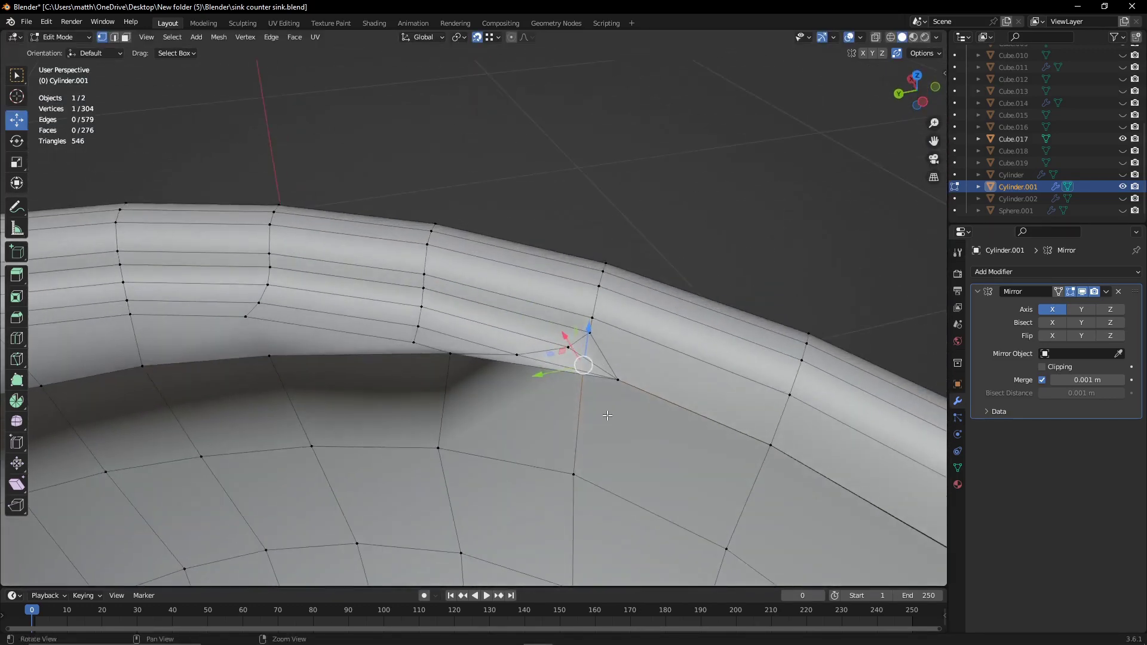
{"action": "key", "text": "g"}
{"action": "left_click", "coordinate": [430, 302]}
{"action": "left_click", "coordinate": [762, 478]}
{"action": "key", "text": "g"}
{"action": "scroll", "coordinate": [761, 478], "scroll_direction": "down", "scroll_amount": 8}
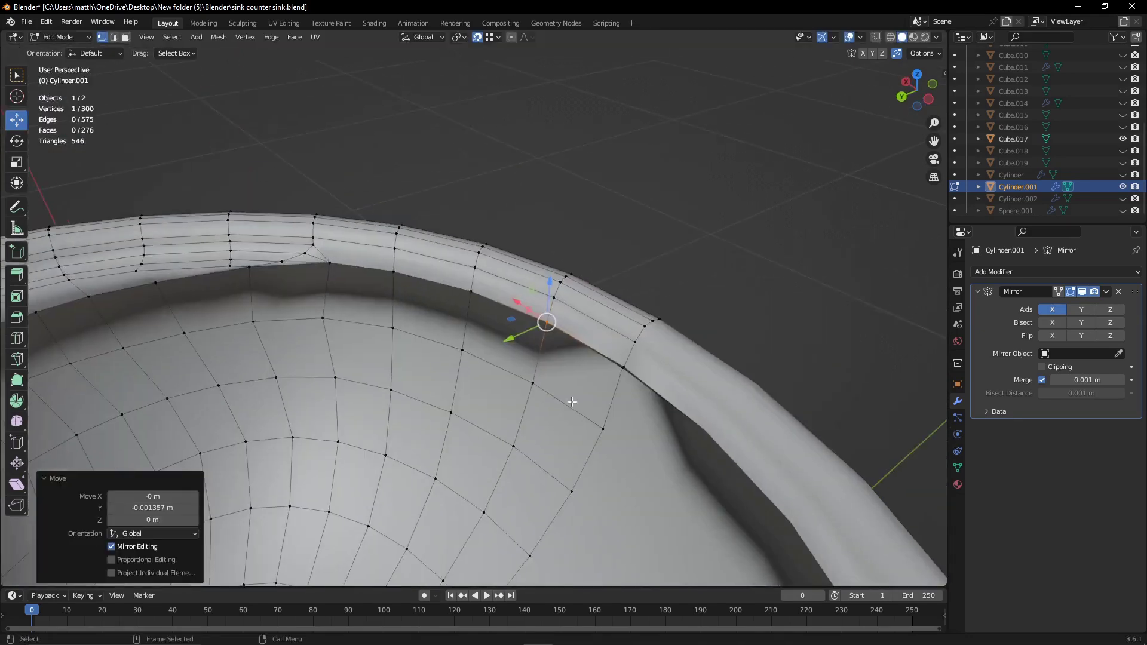
- Inspect the merged rim and bowl, and apply the basin's Mirror modifier
{"action": "key", "text": "Tab"}
{"action": "middle_click_drag", "start_coordinate": [598, 382], "coordinate": [692, 403]}
{"action": "scroll", "coordinate": [657, 424], "scroll_direction": "up", "scroll_amount": 6}
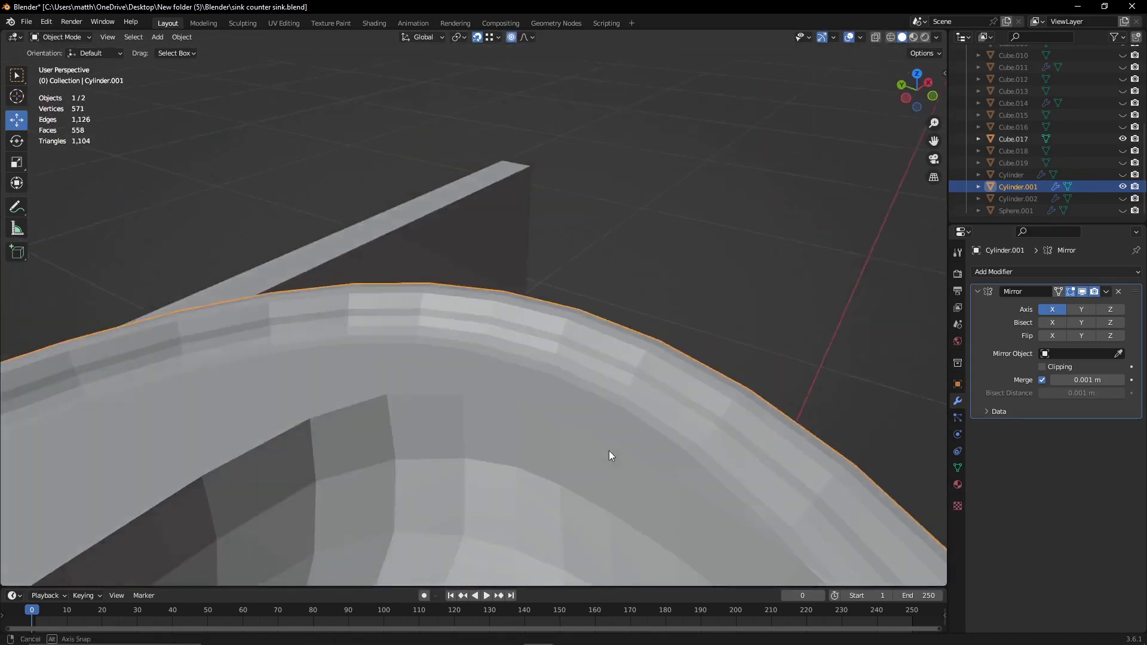
{"action": "middle_click_drag", "start_coordinate": [608, 450], "coordinate": [582, 382]}
{"action": "key", "text": "Tab"}
{"action": "key", "text": "Tab"}
{"action": "mouse_move", "coordinate": [444, 379]}
{"action": "middle_mouse_down"}
{"action": "mouse_move", "coordinate": [456, 444]}
{"action": "mouse_move", "coordinate": [504, 422]}
{"action": "middle_mouse_up"}
{"action": "scroll", "coordinate": [537, 412], "scroll_direction": "down", "scroll_amount": 5}
{"action": "left_click", "coordinate": [917, 72]}
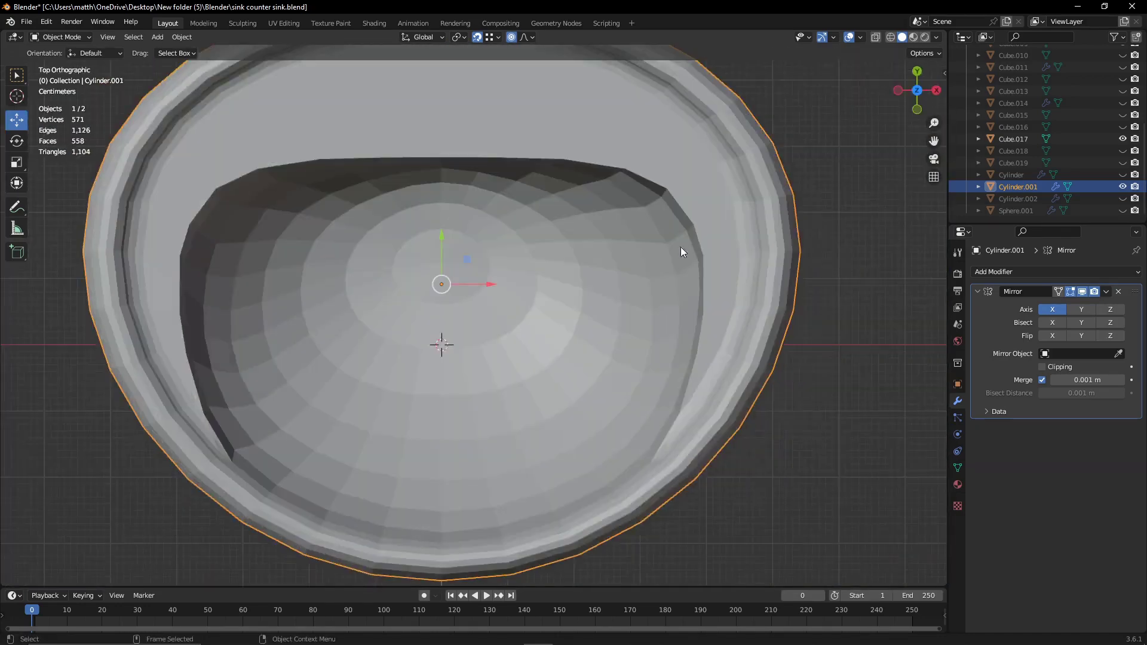
{"action": "key", "text": "Tab"}
{"action": "scroll", "coordinate": [682, 251], "scroll_direction": "up", "scroll_amount": 4}
{"action": "scroll", "coordinate": [452, 231], "scroll_direction": "up", "scroll_amount": 3}
- Narrow the centre faces to 0.818 in X and nudge a vertex up along Y
{"action": "key", "text": "s"}
{"action": "key", "text": "x"}
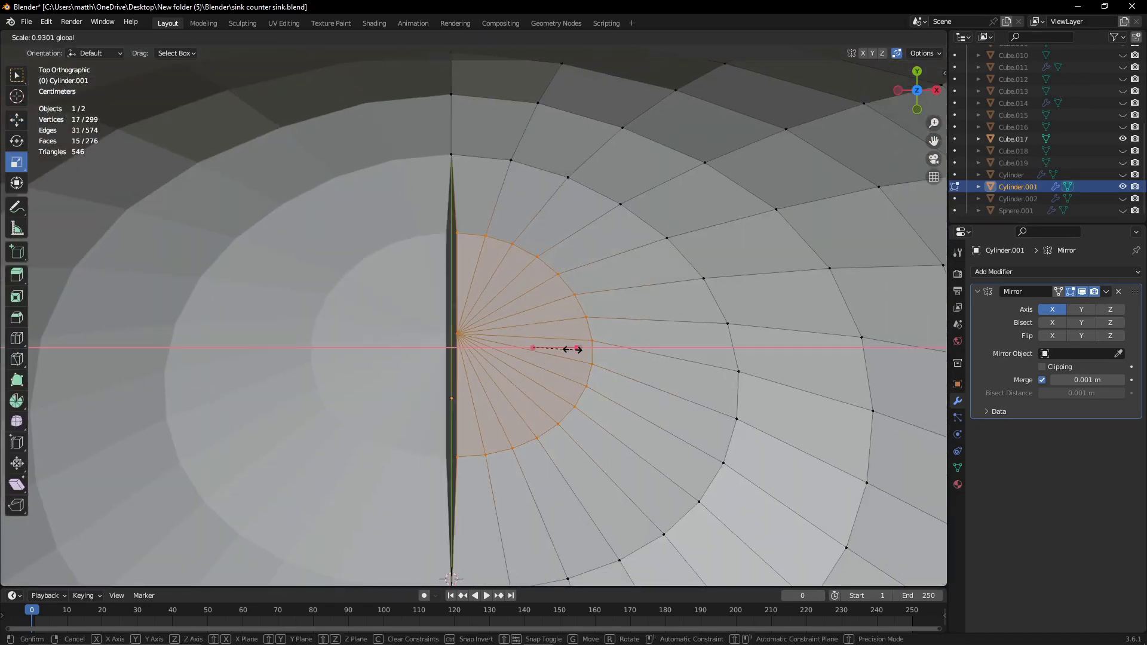
{"action": "left_click", "coordinate": [568, 350]}
{"action": "key", "text": "shift+space"}
{"action": "key", "text": "g"}
{"action": "left_click_drag", "start_coordinate": [577, 350], "coordinate": [567, 350]}
{"action": "left_click", "coordinate": [571, 330]}
{"action": "left_click", "coordinate": [922, 53]}
{"action": "left_click", "coordinate": [854, 156]}
{"action": "left_click_drag", "start_coordinate": [571, 292], "coordinate": [575, 288]}
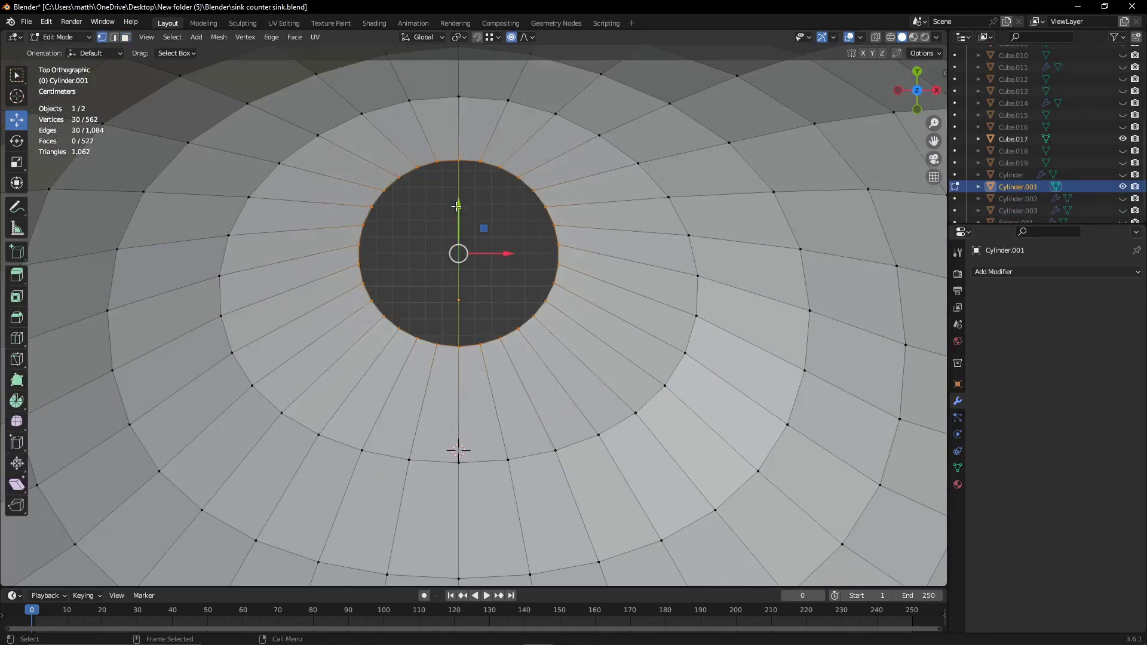
- Apply the basin's scale and round the drain ring with LoopTools Circle
{"action": "right_click", "coordinate": [456, 206]}
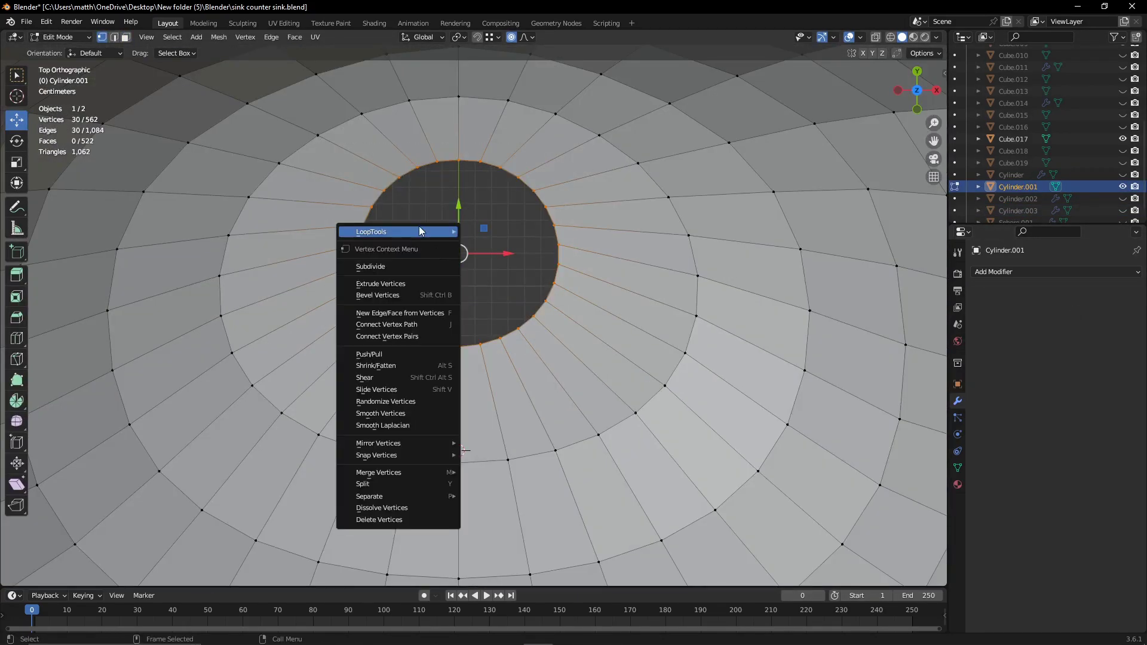
{"action": "left_click", "coordinate": [389, 281]}
{"action": "key", "text": "Tab"}
{"action": "key", "text": "ctrl+a"}
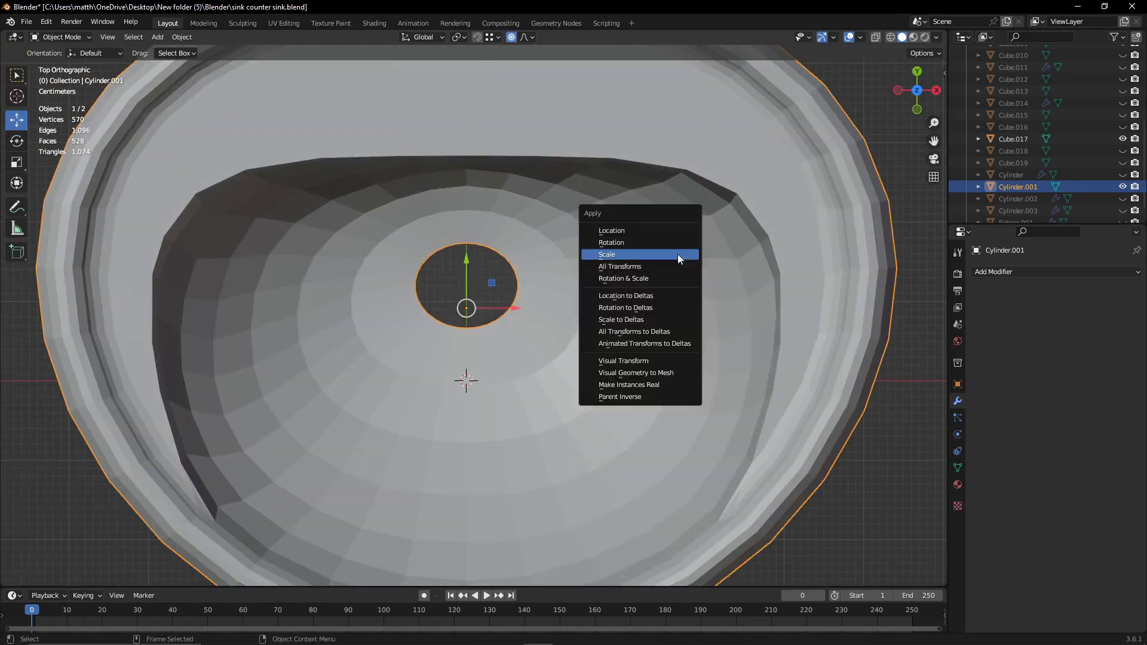
{"action": "left_click", "coordinate": [677, 254]}
{"action": "key", "text": "ctrl+a"}
{"action": "right_click", "coordinate": [477, 297]}
- In side view, shift the drain vertices 0.021 m along Y
{"action": "key", "text": "KP_3"}
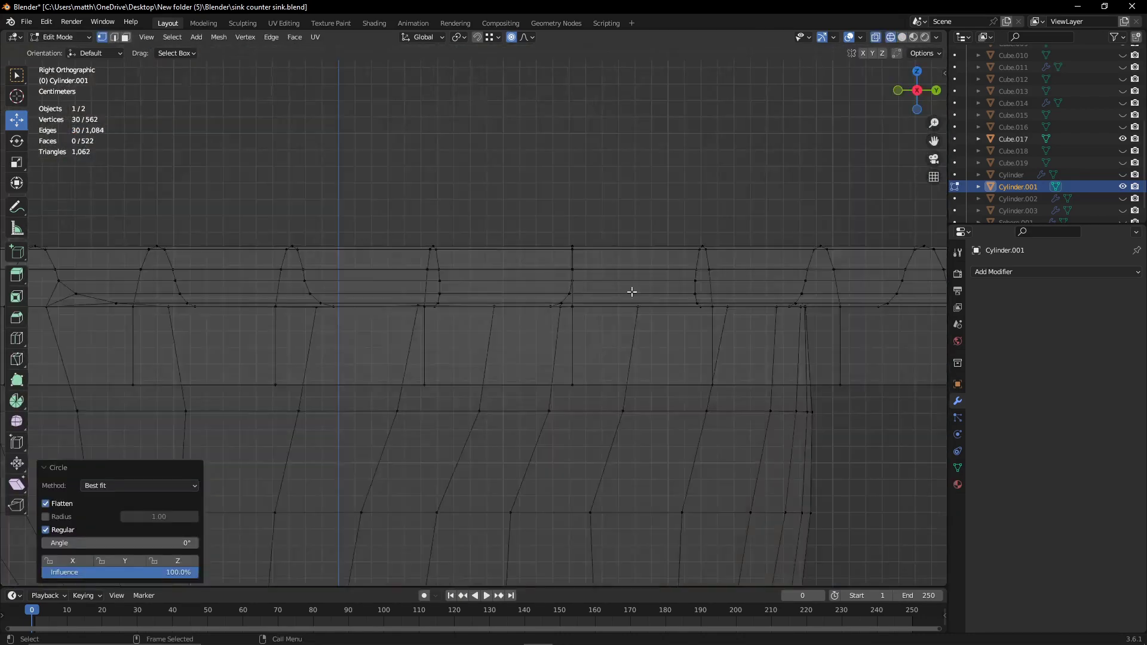
{"action": "scroll", "coordinate": [476, 300], "scroll_direction": "down", "scroll_amount": 3}
{"action": "left_click", "coordinate": [476, 300]}
{"action": "scroll", "coordinate": [524, 284], "scroll_direction": "up", "scroll_amount": 3}
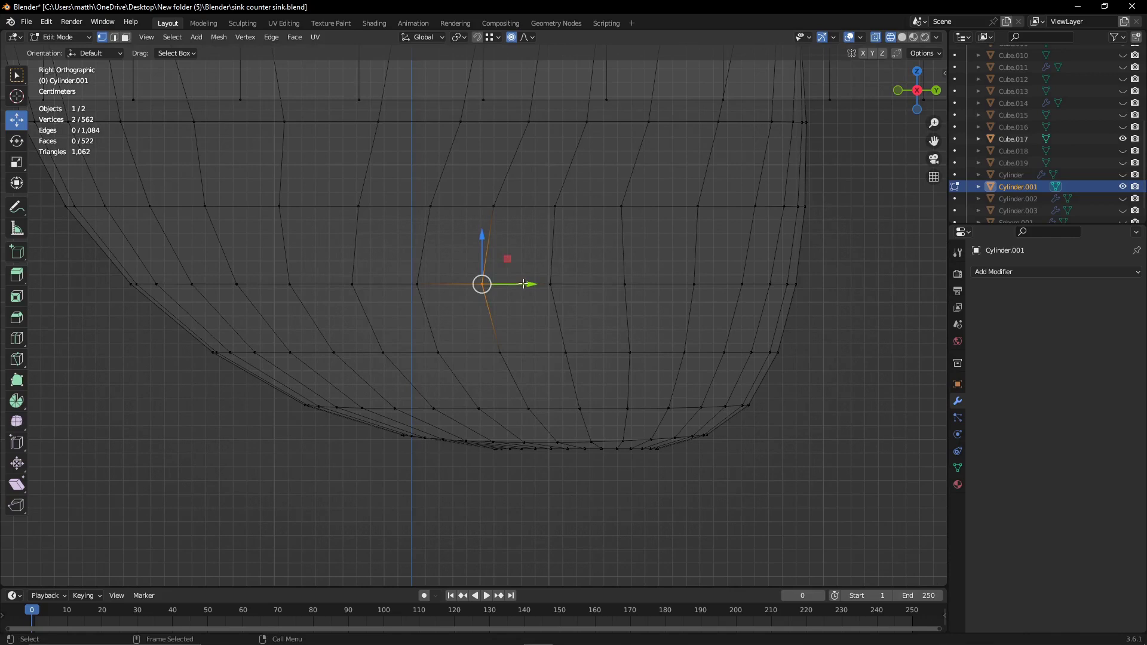
{"action": "left_click", "coordinate": [555, 283]}
{"action": "scroll", "coordinate": [556, 283], "scroll_direction": "down", "scroll_amount": 2}
{"action": "key", "text": "g"}
{"action": "key", "text": "y"}
{"action": "left_click", "coordinate": [636, 288]}
{"action": "scroll", "coordinate": [636, 288], "scroll_direction": "down", "scroll_amount": 2}
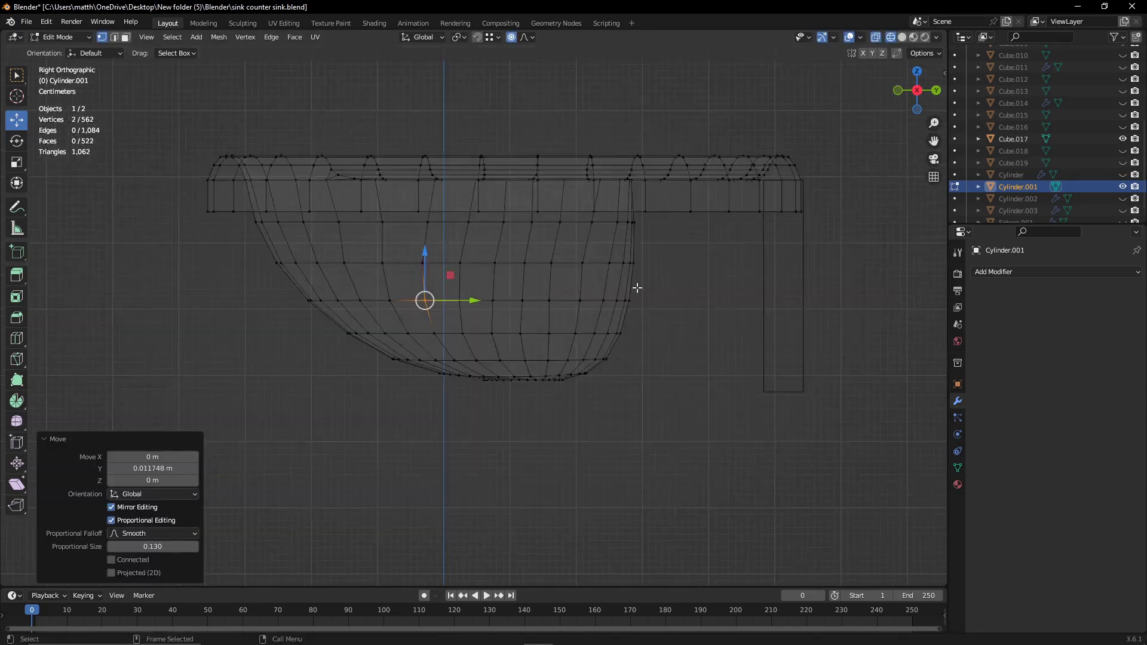
- Flatten the basin bottom by moving its ring along Y with proportional falloff
{"action": "left_click", "coordinate": [573, 379], "text": "alt"}
{"action": "scroll", "coordinate": [573, 389], "scroll_direction": "up", "scroll_amount": 5}
{"action": "key", "text": "g"}
{"action": "key", "text": "y"}
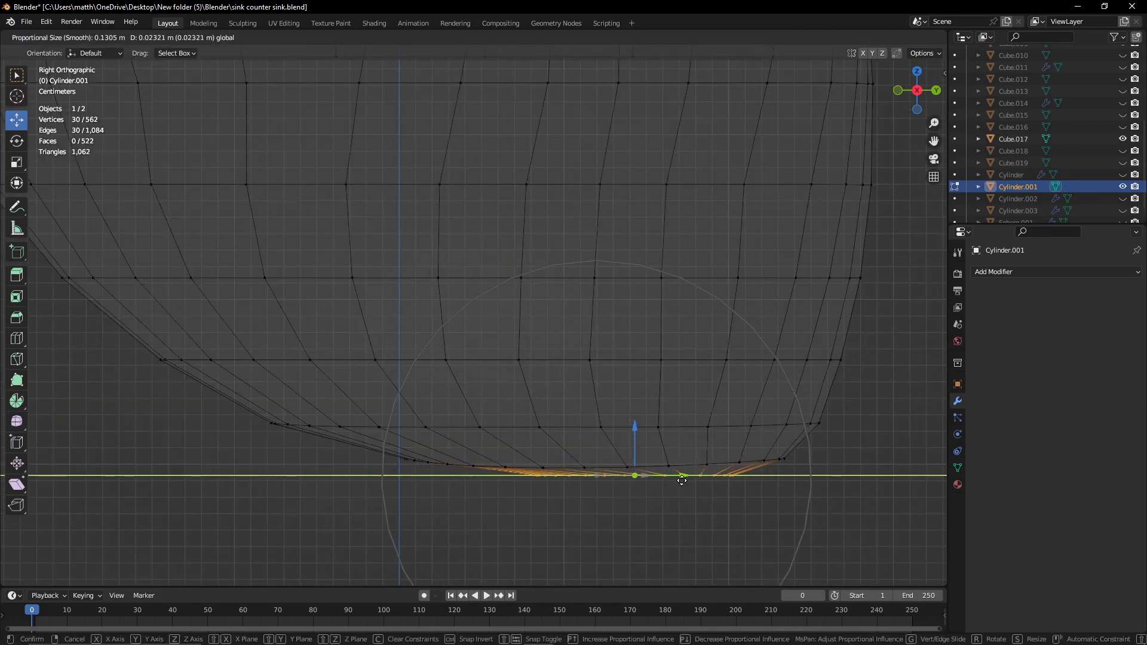
{"action": "left_click", "coordinate": [682, 481]}
{"action": "key", "text": "KP_7"}
{"action": "scroll", "coordinate": [586, 341], "scroll_direction": "up", "scroll_amount": 4}
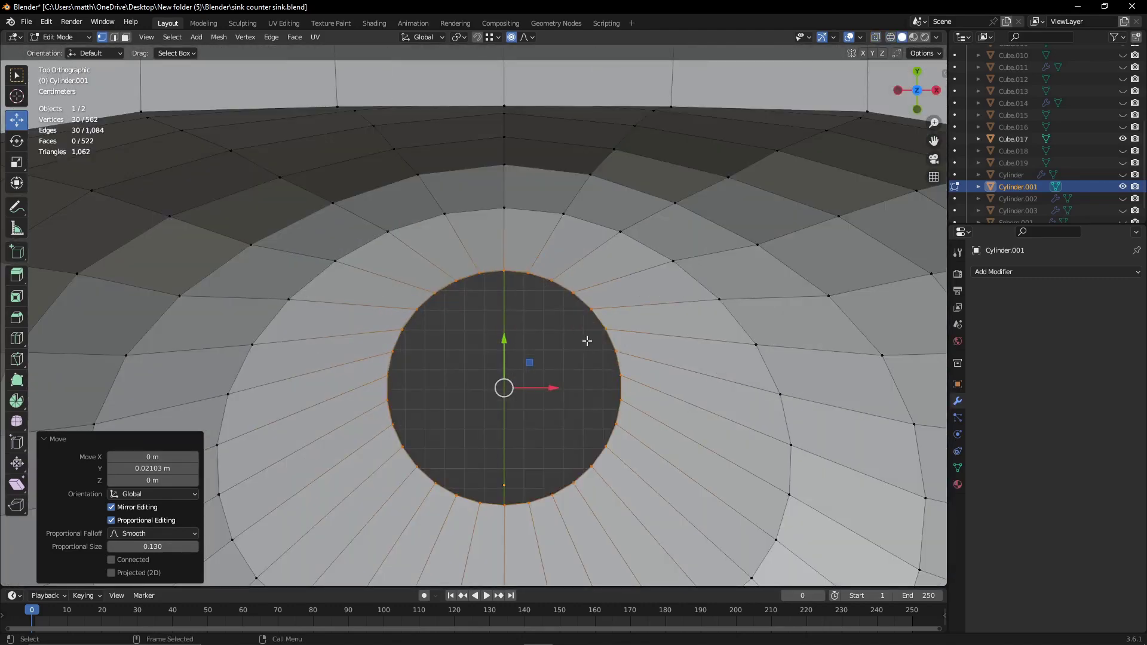
- Add a new 32-vertex cylinder in Object Mode
{"action": "key", "text": "Tab"}
{"action": "left_click", "coordinate": [158, 37]}
{"action": "left_click", "coordinate": [310, 108]}
- Turn on X-ray and shrink the new cylinder to 0.061 scale
{"action": "key", "text": "shift+z"}
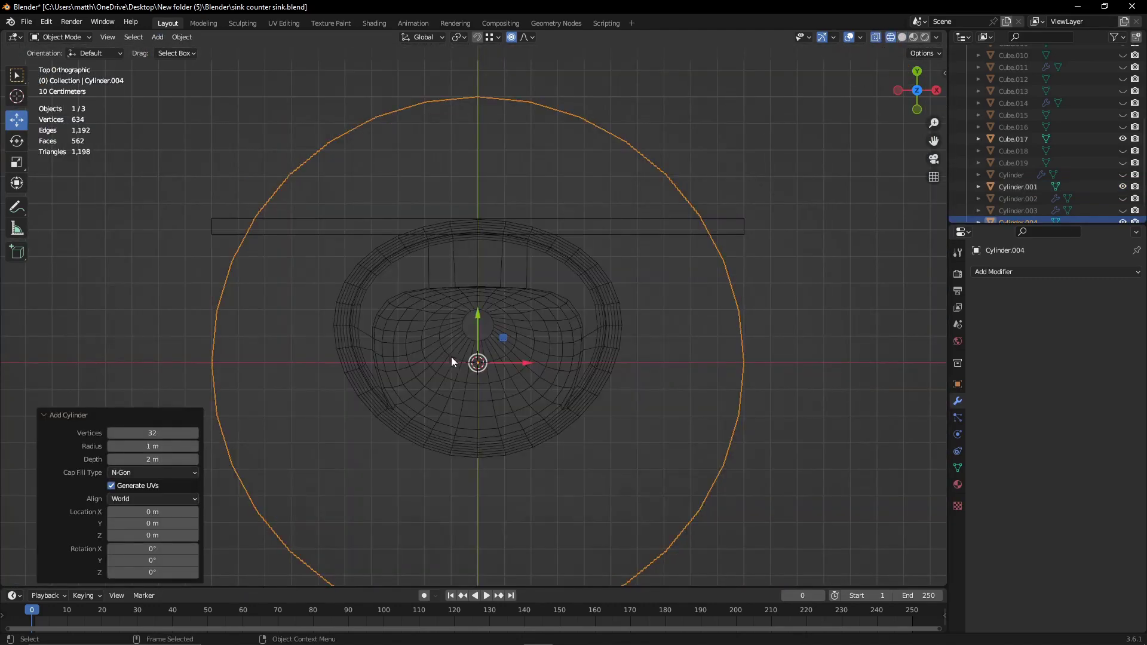
{"action": "key", "text": "g"}
{"action": "key", "text": "y"}
{"action": "left_click", "coordinate": [453, 306]}
{"action": "scroll", "coordinate": [453, 306], "scroll_direction": "up", "scroll_amount": 3}
{"action": "scroll", "coordinate": [466, 334], "scroll_direction": "up", "scroll_amount": 3}
{"action": "key", "text": "s"}
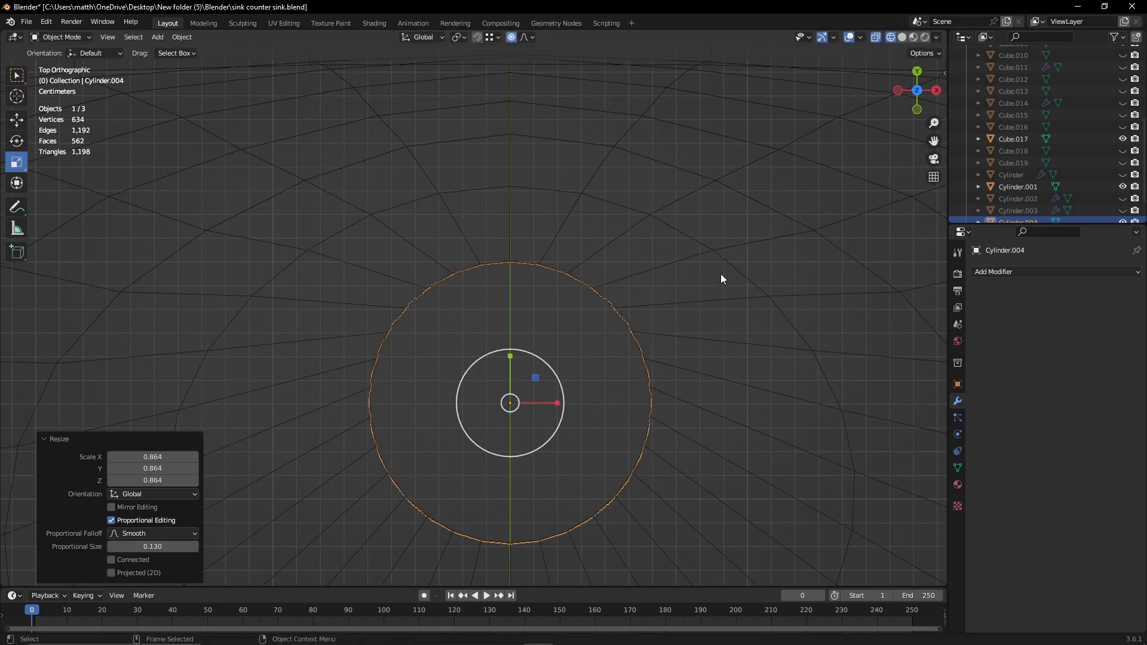
{"action": "left_click", "coordinate": [961, 386]}
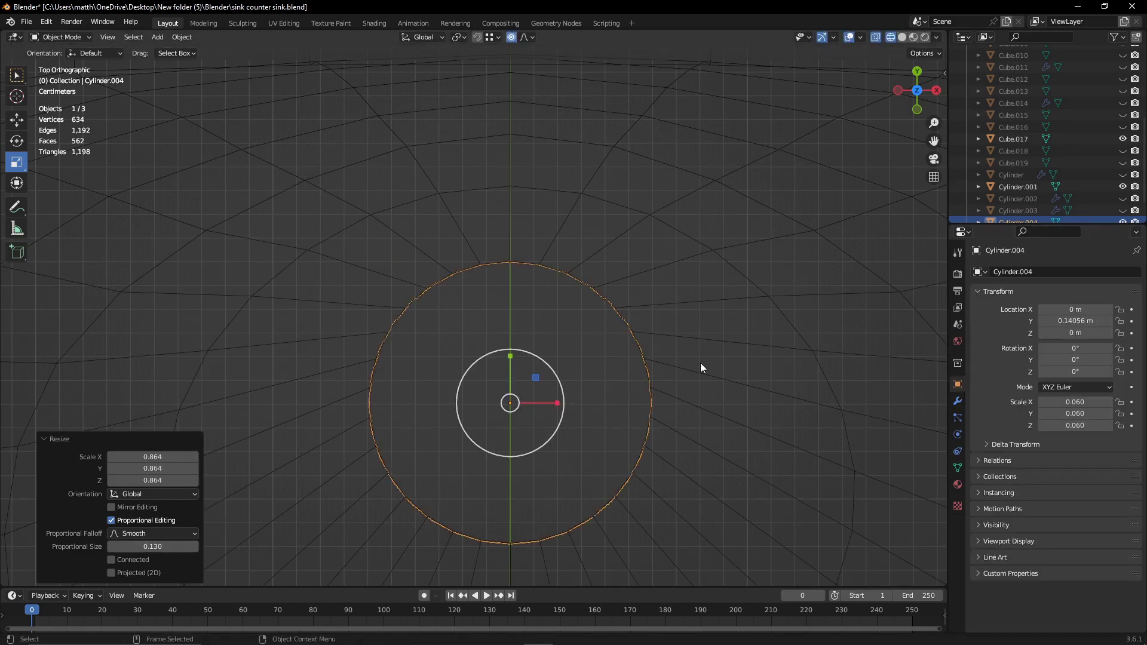
- Raise the cylinder into the drain opening at Z 0.48493 m
{"action": "key", "text": "Tab"}
{"action": "key", "text": "alt+a"}
{"action": "middle_click_drag", "start_coordinate": [540, 425], "coordinate": [477, 388]}
{"action": "scroll", "coordinate": [478, 389], "scroll_direction": "down", "scroll_amount": 5}
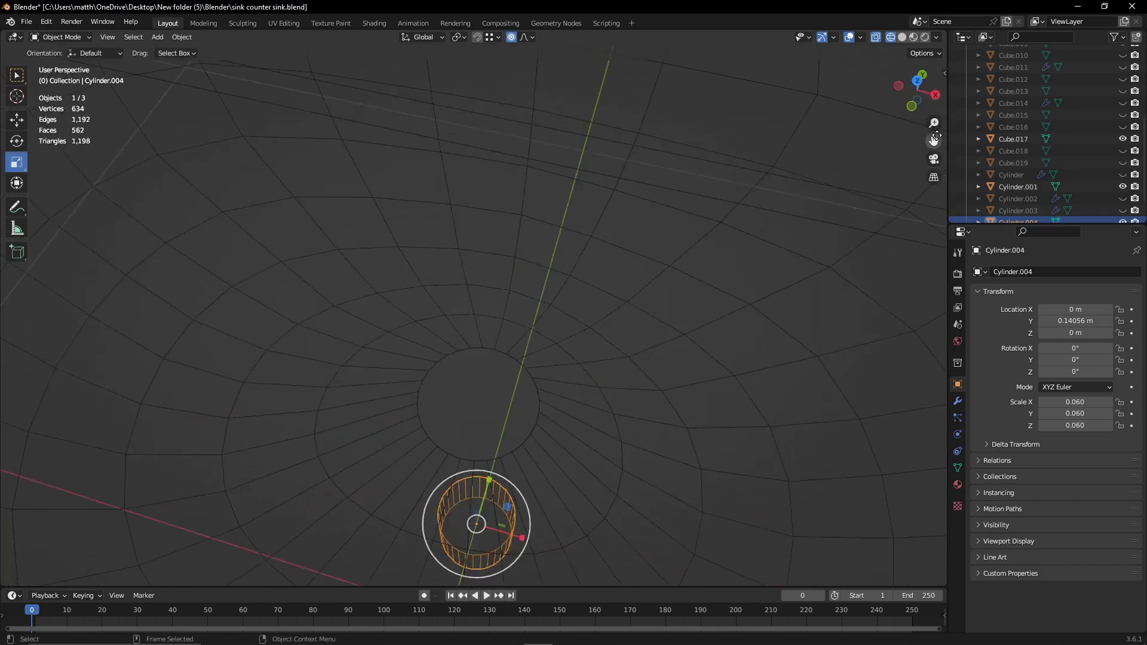
{"action": "key", "text": "Tab"}
{"action": "key", "text": "KP_1"}
{"action": "left_click_drag", "start_coordinate": [477, 385], "coordinate": [482, 296]}
{"action": "key", "text": "KP_Decimal"}
{"action": "key", "text": "shift+z"}
{"action": "key", "text": "KP_7"}
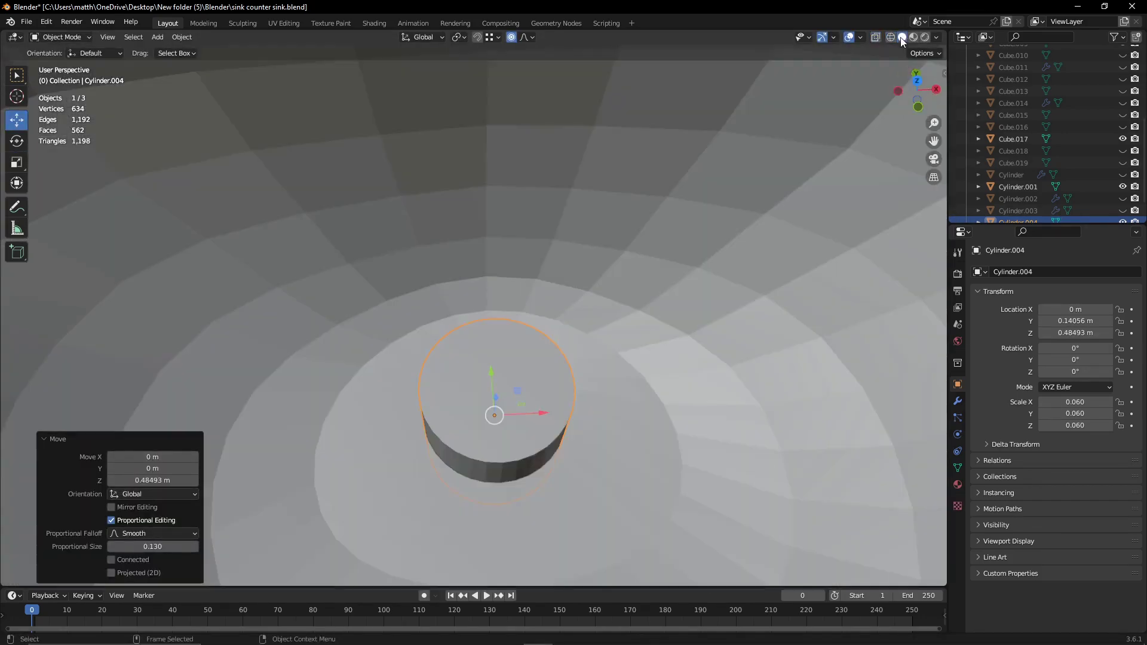
- Select both disc caps in face mode with X-ray and inset them into a ring
{"action": "key", "text": "Tab"}
{"action": "key", "text": "s"}
{"action": "left_click", "coordinate": [540, 377]}
{"action": "key", "text": "Tab"}
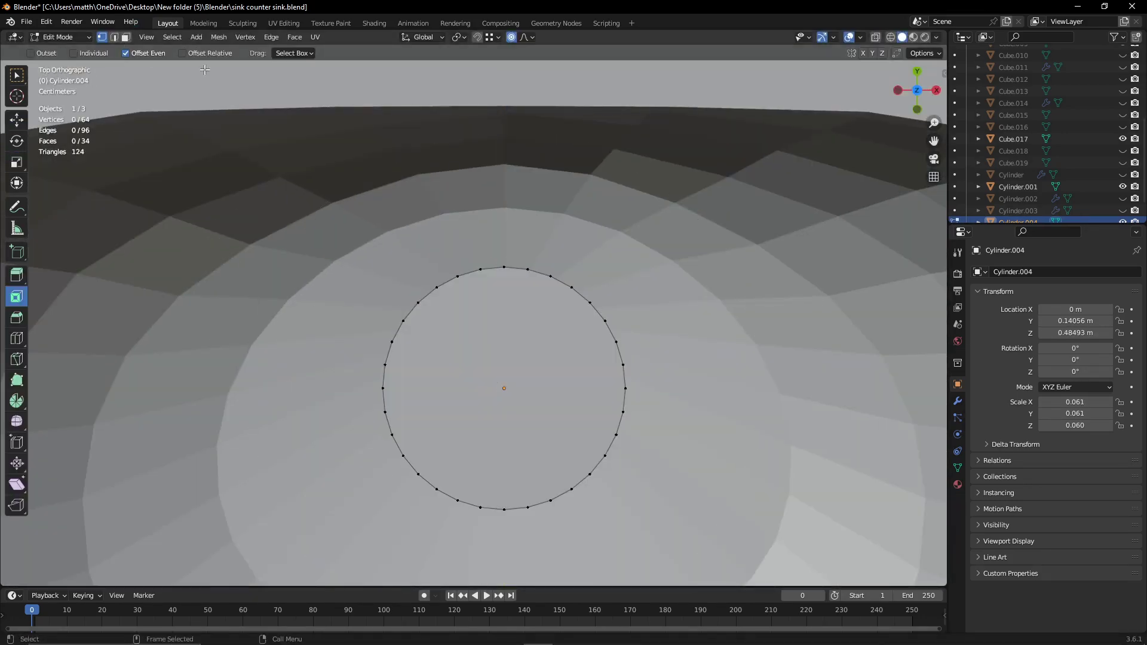
{"action": "left_click", "coordinate": [890, 37]}
{"action": "key", "text": "3"}
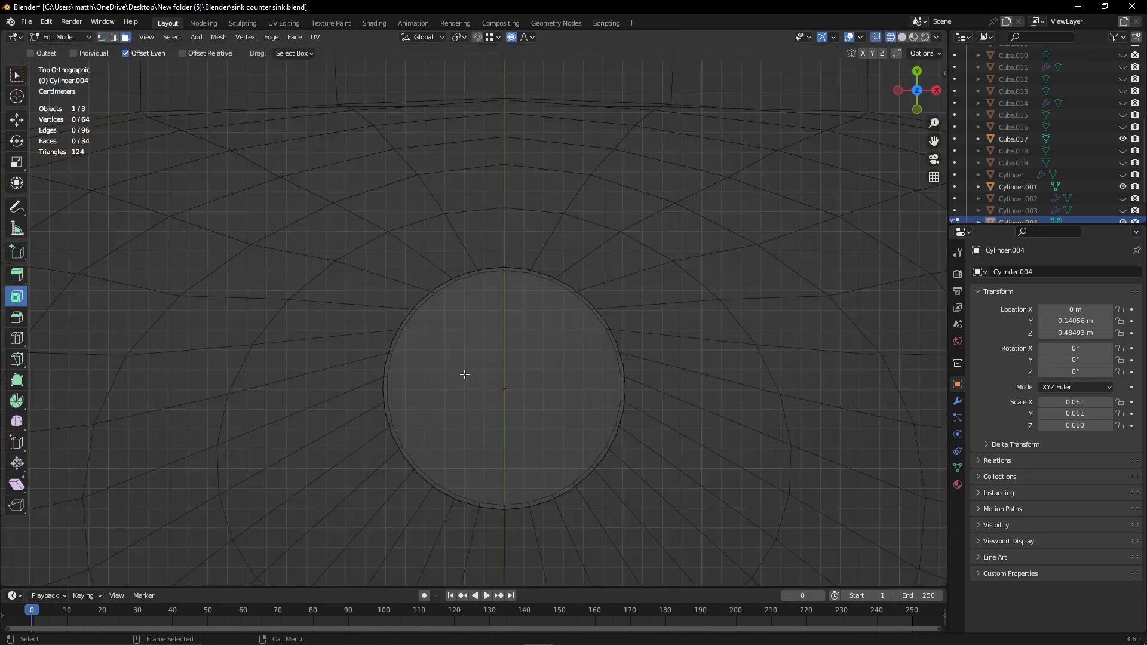
{"action": "left_click_drag", "start_coordinate": [464, 376], "coordinate": [525, 400]}
{"action": "key", "text": "i"}
{"action": "left_click", "coordinate": [596, 398]}
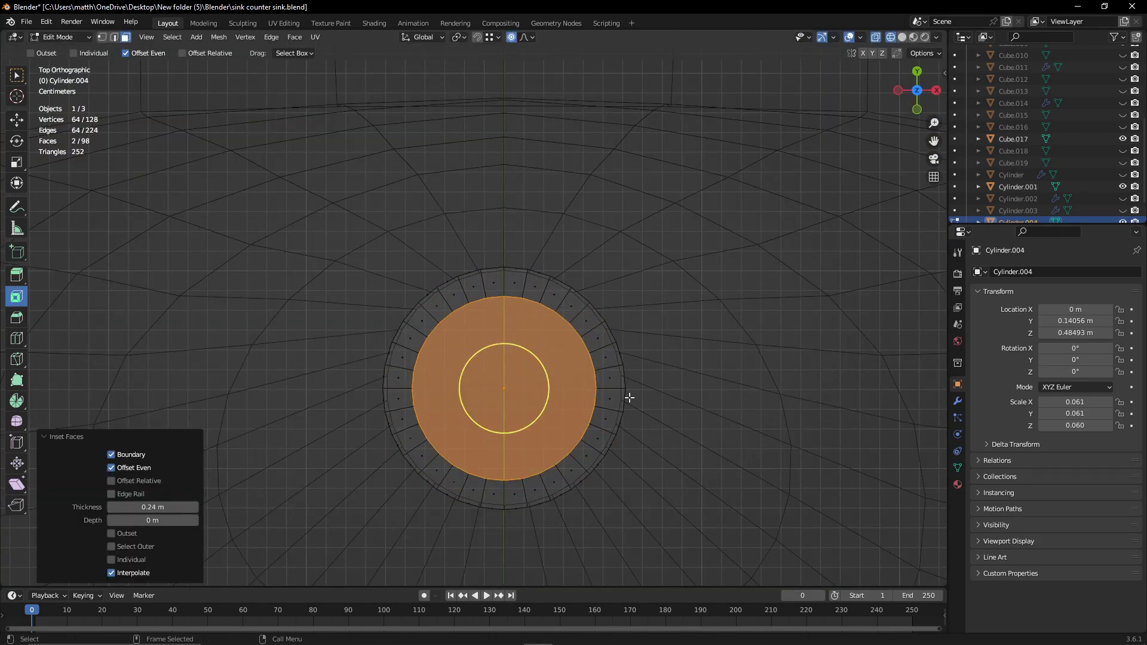
- Raise the inset faces slightly along Z in front view
{"action": "key", "text": "Tab"}
{"action": "key", "text": "Tab"}
{"action": "key", "text": "KP_1"}
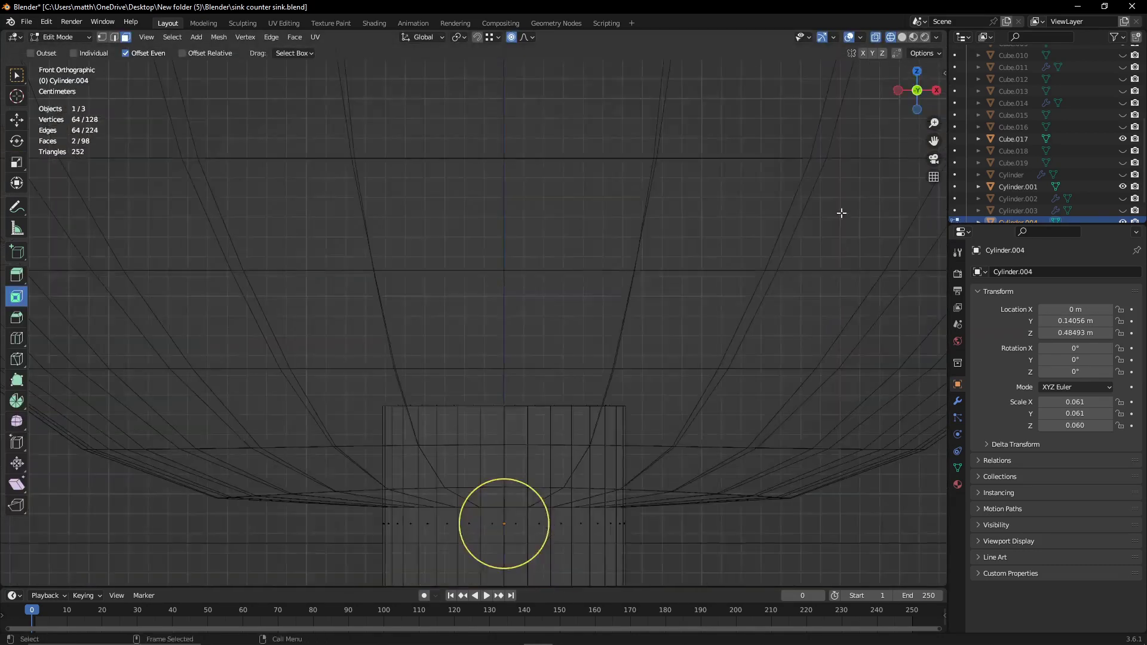
{"action": "key", "text": "shift+space"}
{"action": "key", "text": "g"}
{"action": "left_click_drag", "start_coordinate": [506, 343], "coordinate": [509, 266]}
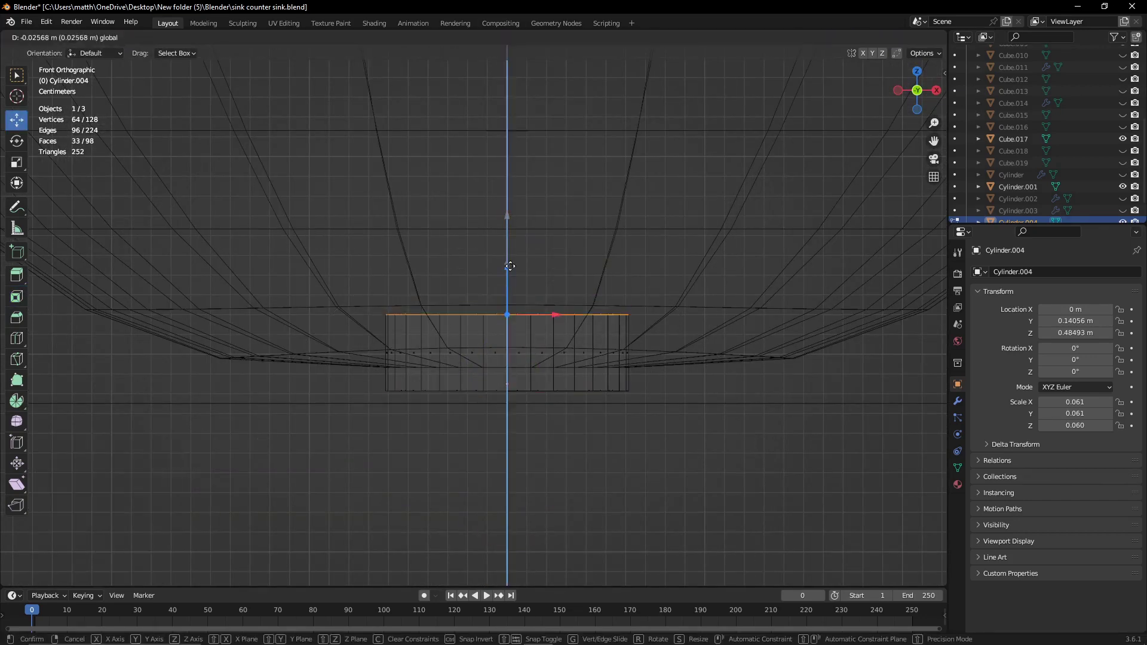
{"action": "left_click", "coordinate": [507, 314]}
- Delete the centre top face to leave an open drain hole
{"action": "key", "text": "shift+z"}
{"action": "key", "text": "KP_7"}
{"action": "left_click", "coordinate": [490, 398]}
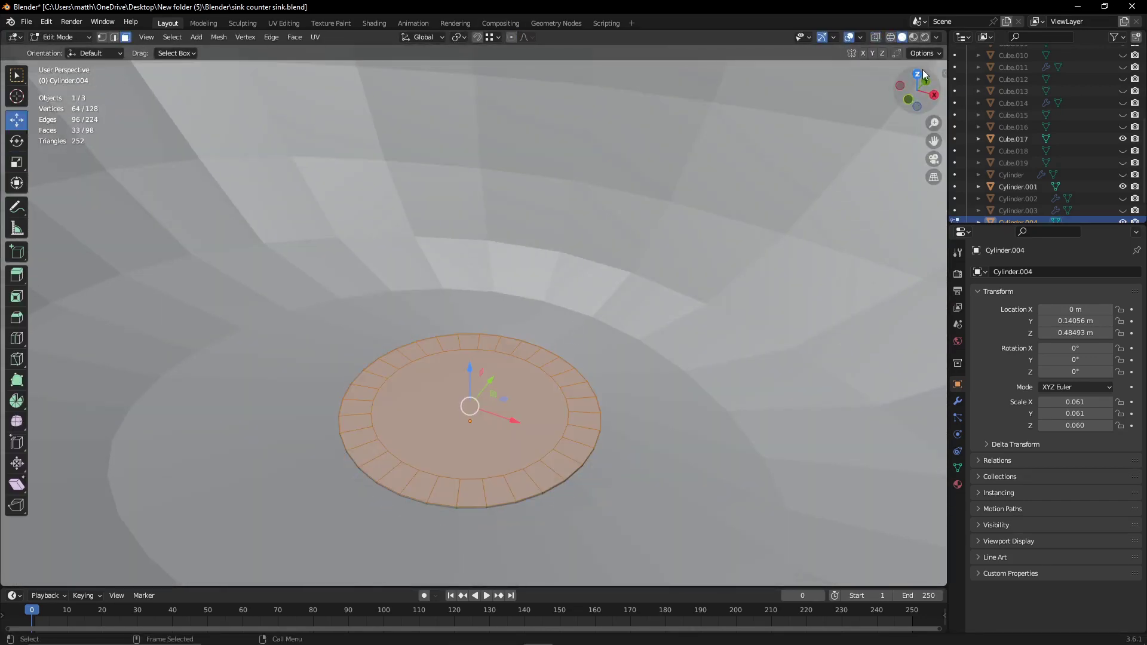
{"action": "key", "text": "x"}
{"action": "left_click", "coordinate": [494, 383]}
- Add a mesh cylinder and scale it down in two passes
{"action": "left_click", "coordinate": [158, 37]}
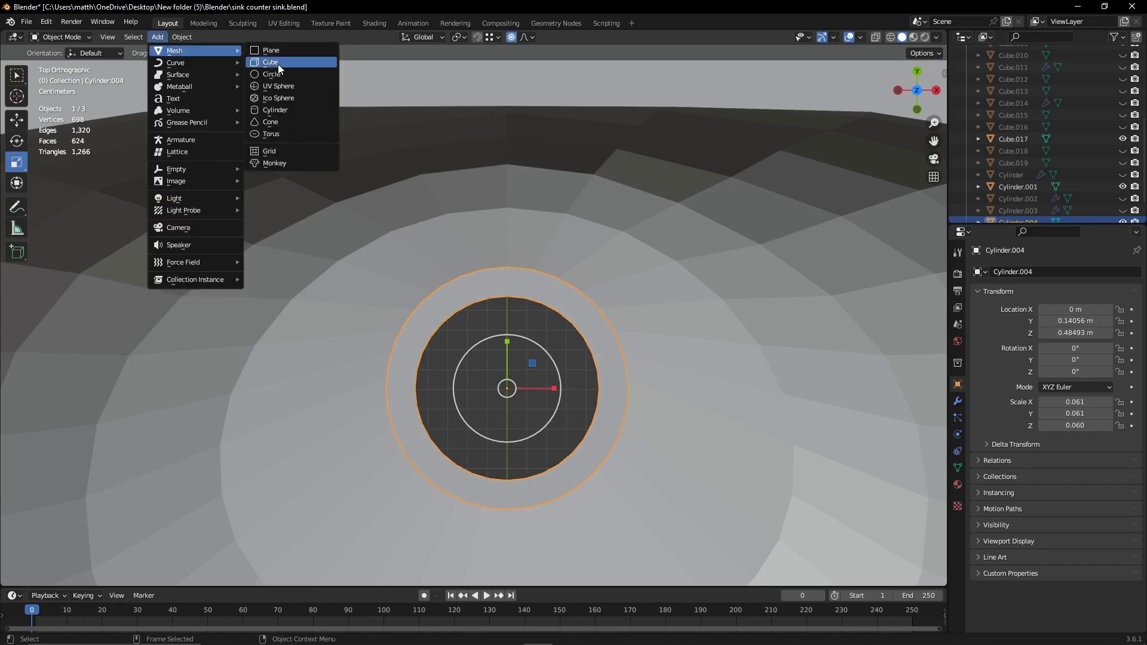
{"action": "left_click", "coordinate": [282, 107]}
{"action": "key", "text": "s"}
{"action": "left_click", "coordinate": [486, 408]}
{"action": "key", "text": "s"}
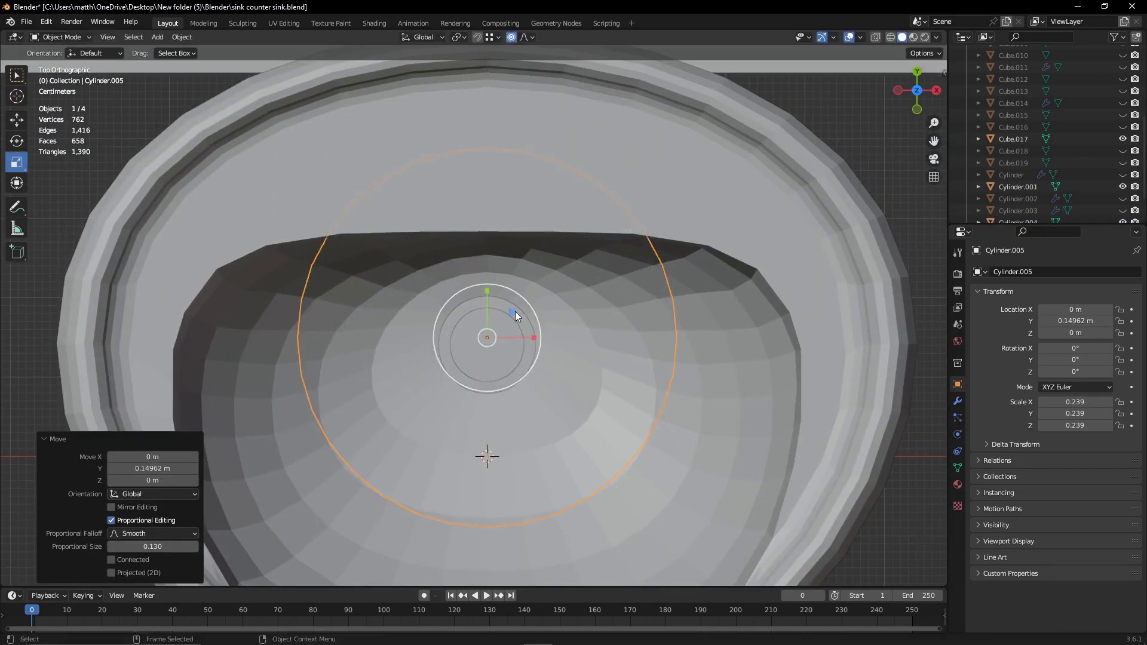
{"action": "left_click", "coordinate": [563, 329]}
- Move the cylinder along Y toward the drain centre and widen it slightly, keeping its height
{"action": "key", "text": "shift+z"}
{"action": "scroll", "coordinate": [563, 329], "scroll_direction": "up", "scroll_amount": 3}
{"action": "key", "text": "g"}
{"action": "key", "text": "y"}
{"action": "left_click", "coordinate": [496, 291]}
{"action": "key", "text": "s"}
{"action": "key", "text": "shift+z"}
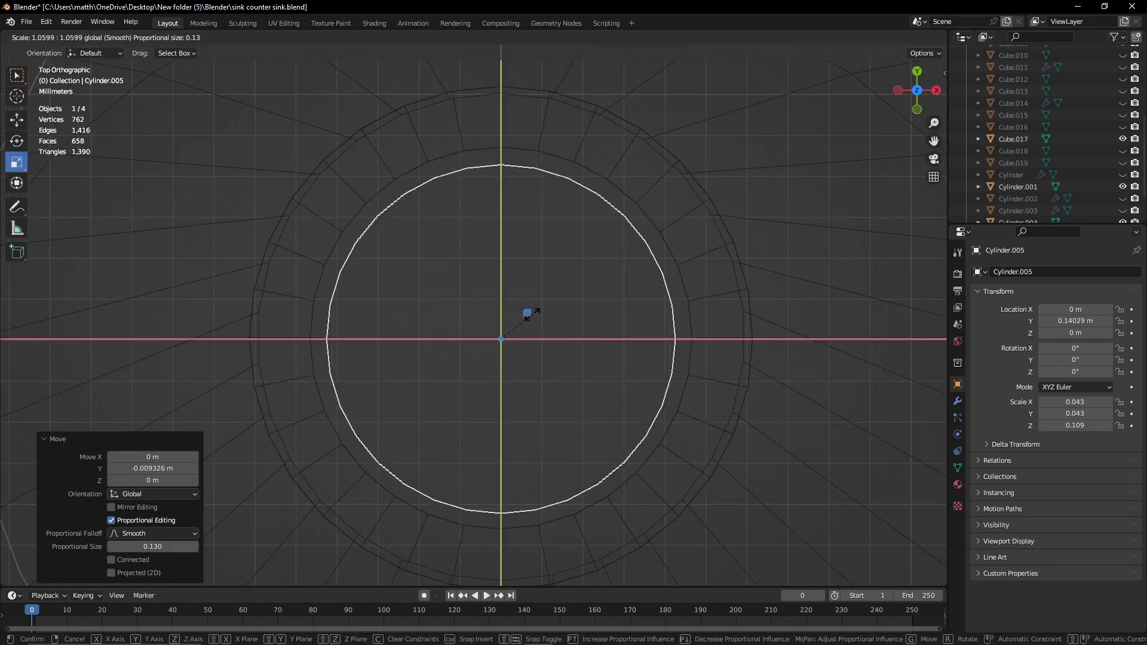
{"action": "left_click", "coordinate": [510, 292]}
- Inset the trial cylinder's caps, then add a fresh five-sided cylinder of radius 1 m, depth 2 m
{"action": "key", "text": "Tab"}
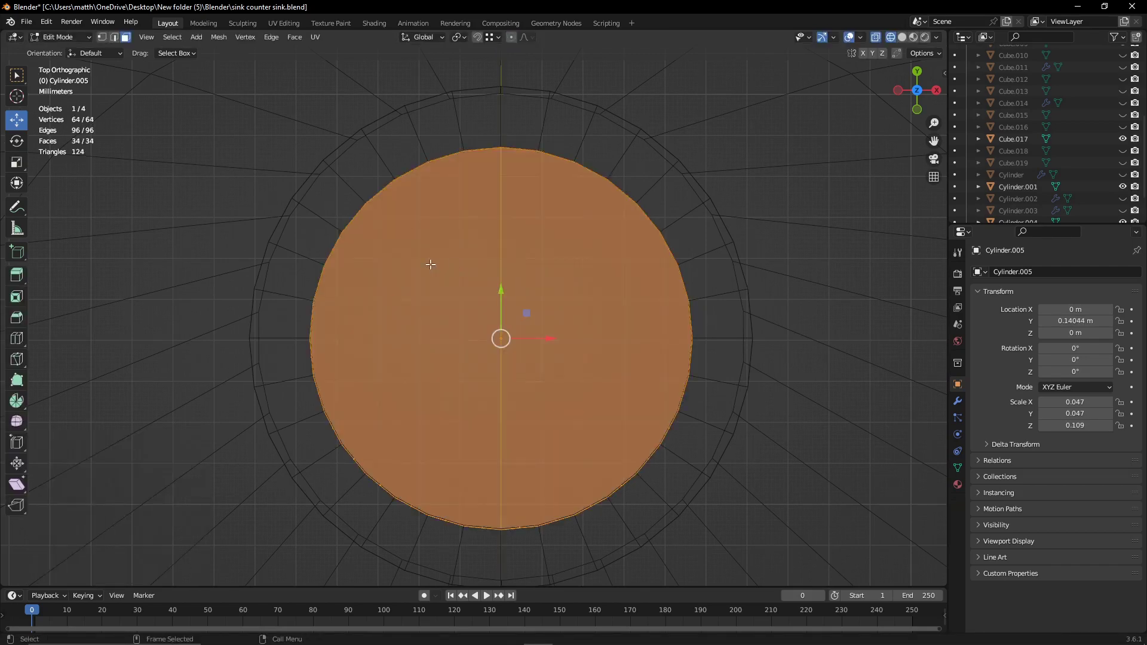
{"action": "left_click_drag", "start_coordinate": [541, 332], "coordinate": [522, 335]}
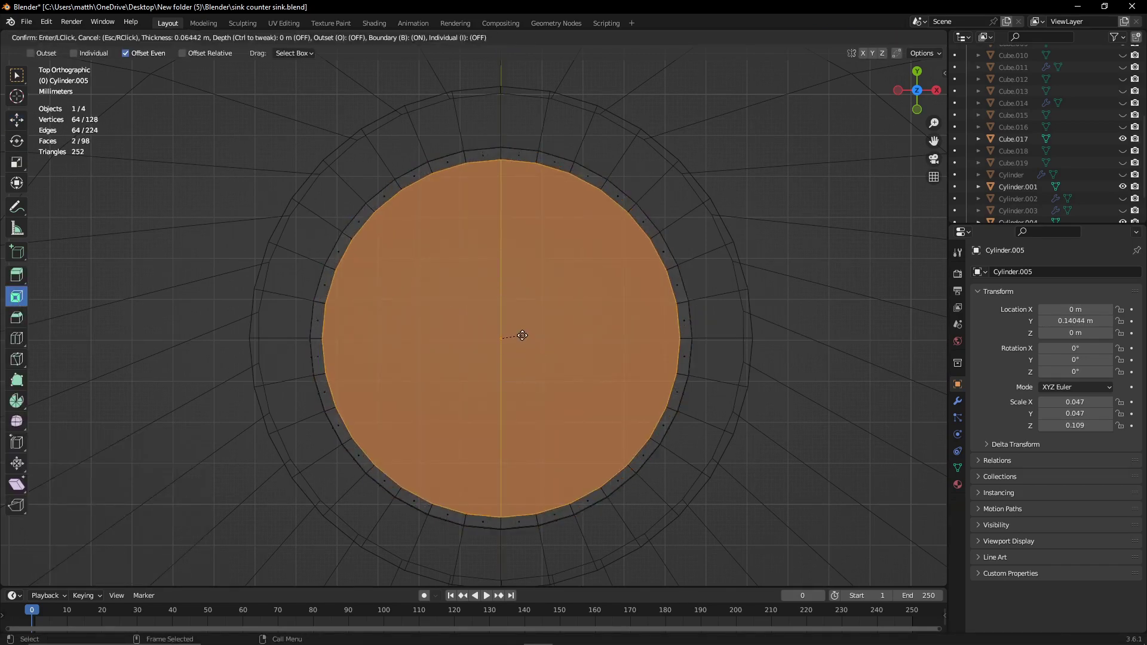
{"action": "left_click", "coordinate": [519, 334]}
{"action": "key", "text": "i"}
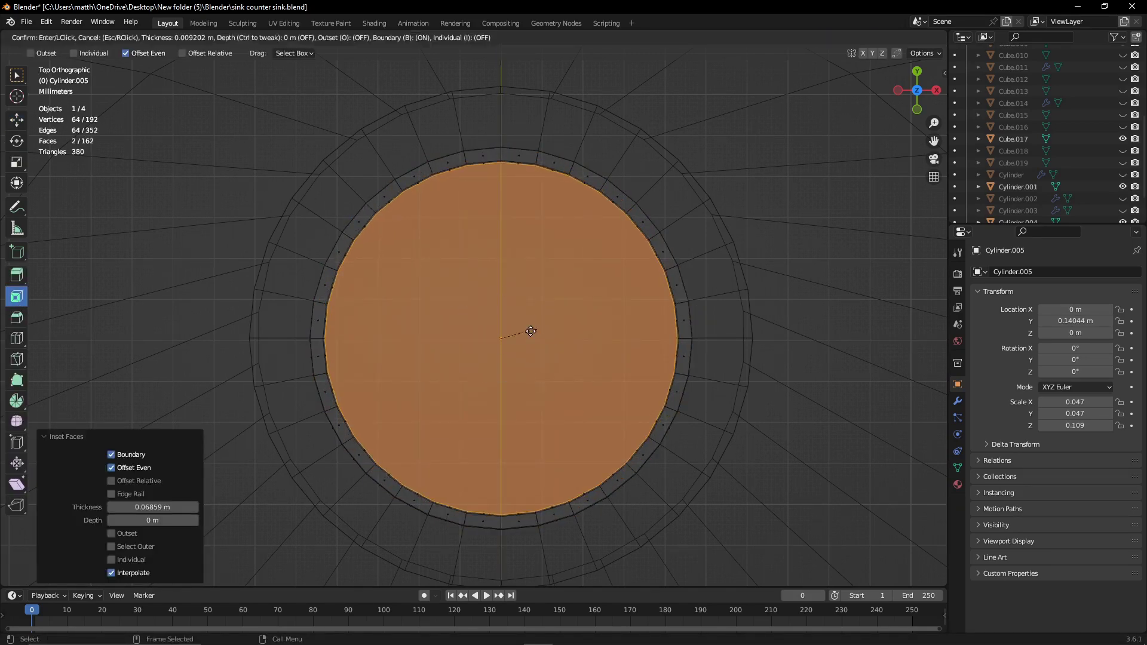
{"action": "key", "text": "Escape"}
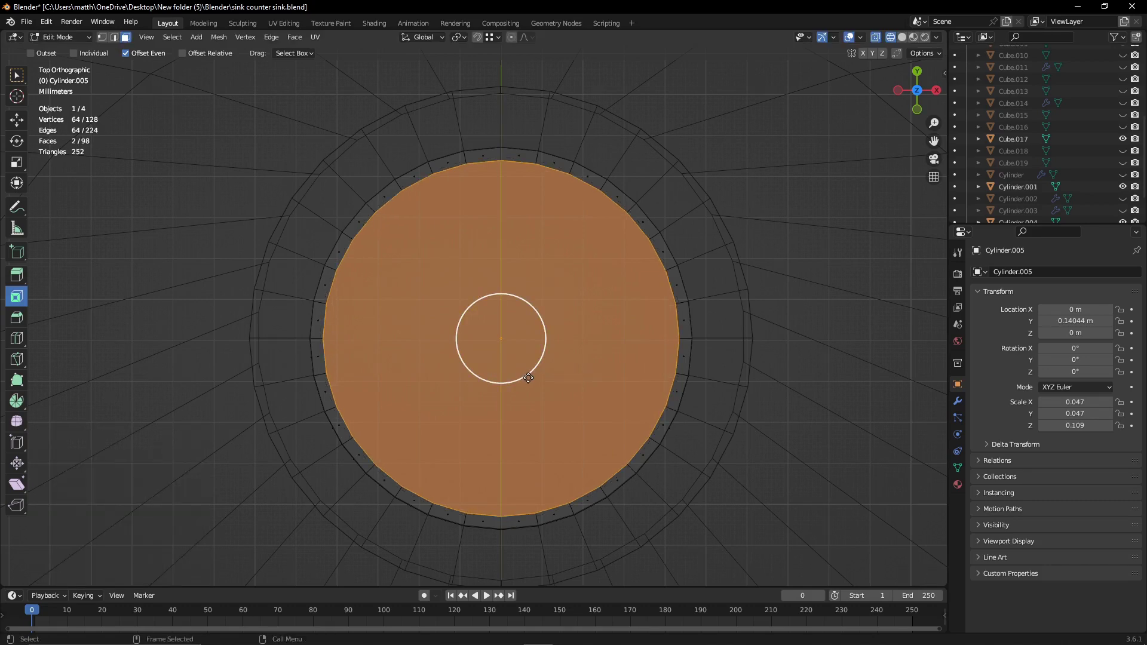
{"action": "key", "text": "Tab"}
{"action": "left_click", "coordinate": [157, 37]}
{"action": "left_click", "coordinate": [274, 108]}
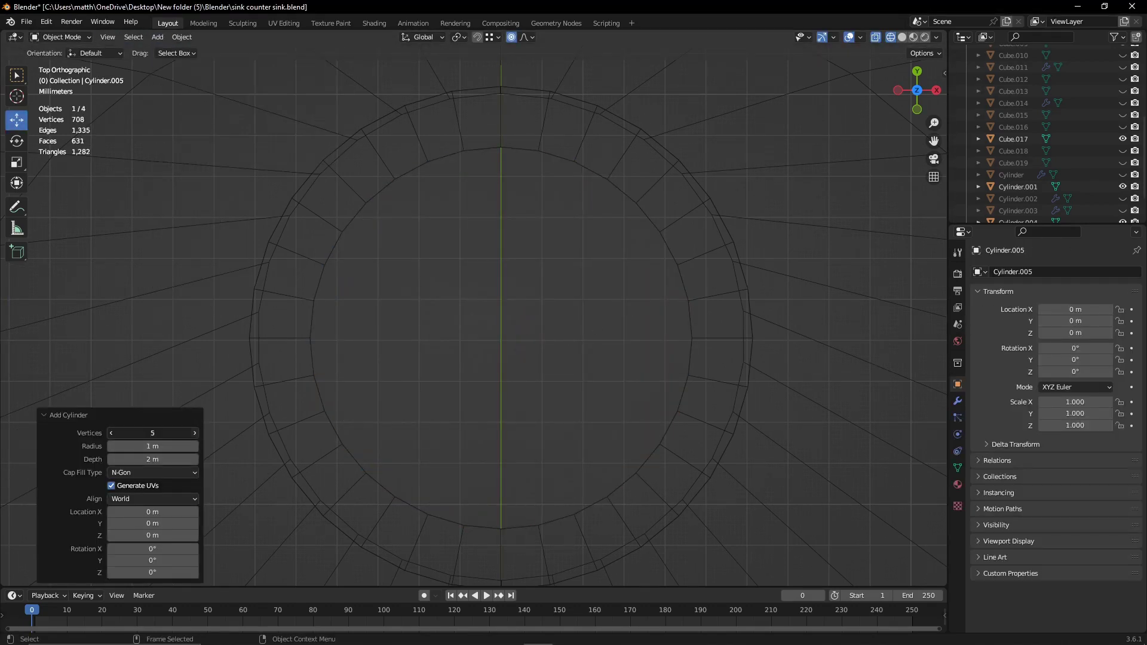
- Set the new cylinder to 6 vertices and shrink the hexagon
{"action": "left_click", "coordinate": [194, 432]}
{"action": "scroll", "coordinate": [572, 303], "scroll_direction": "down", "scroll_amount": 5}
{"action": "key", "text": "s"}
{"action": "left_click", "coordinate": [525, 317]}
{"action": "scroll", "coordinate": [483, 432], "scroll_direction": "up", "scroll_amount": 5}
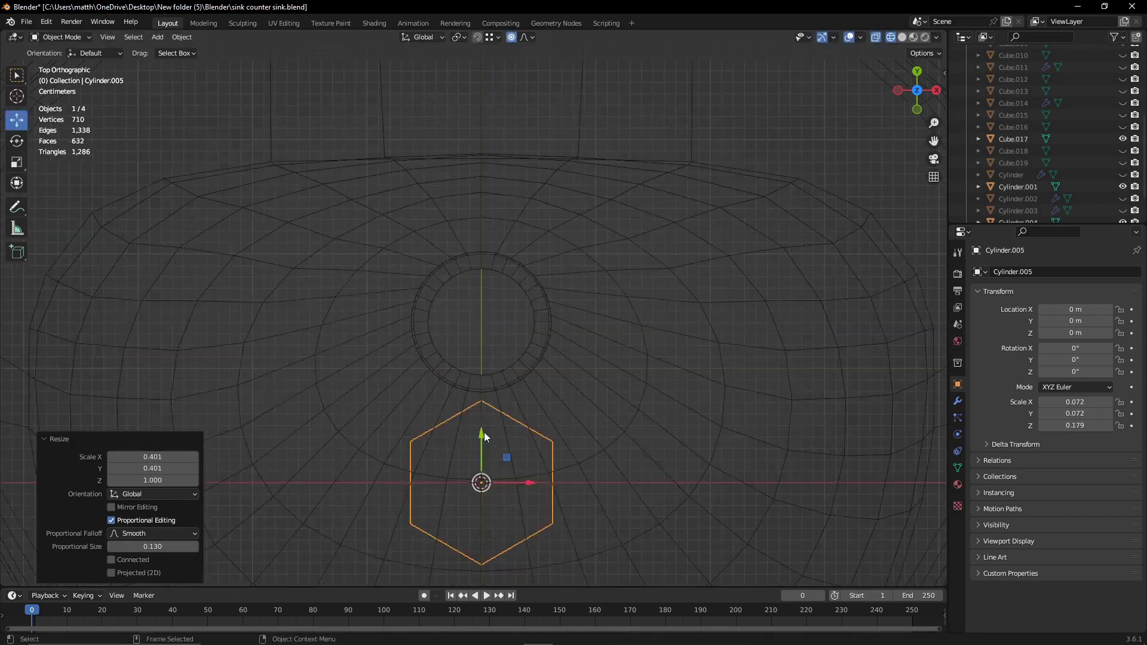
{"action": "scroll", "coordinate": [484, 432], "scroll_direction": "up", "scroll_amount": 3}
{"action": "key", "text": "s"}
{"action": "left_click", "coordinate": [519, 292]}
- Flatten the hexagon into a thin plate and raise it to drain height, Z 0.48718 m
{"action": "key", "text": "KP_1"}
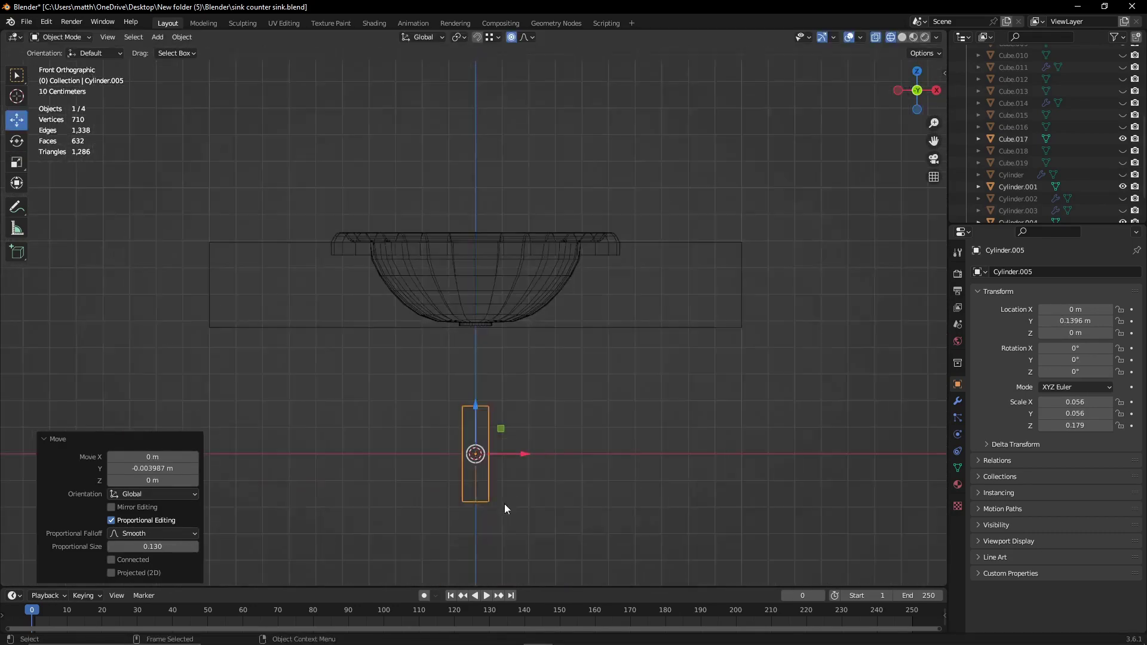
{"action": "key", "text": "s"}
{"action": "key", "text": "z"}
{"action": "left_click", "coordinate": [478, 418]}
{"action": "key", "text": "g"}
{"action": "key", "text": "z"}
{"action": "left_click", "coordinate": [501, 251]}
{"action": "key", "text": "KP_Decimal"}
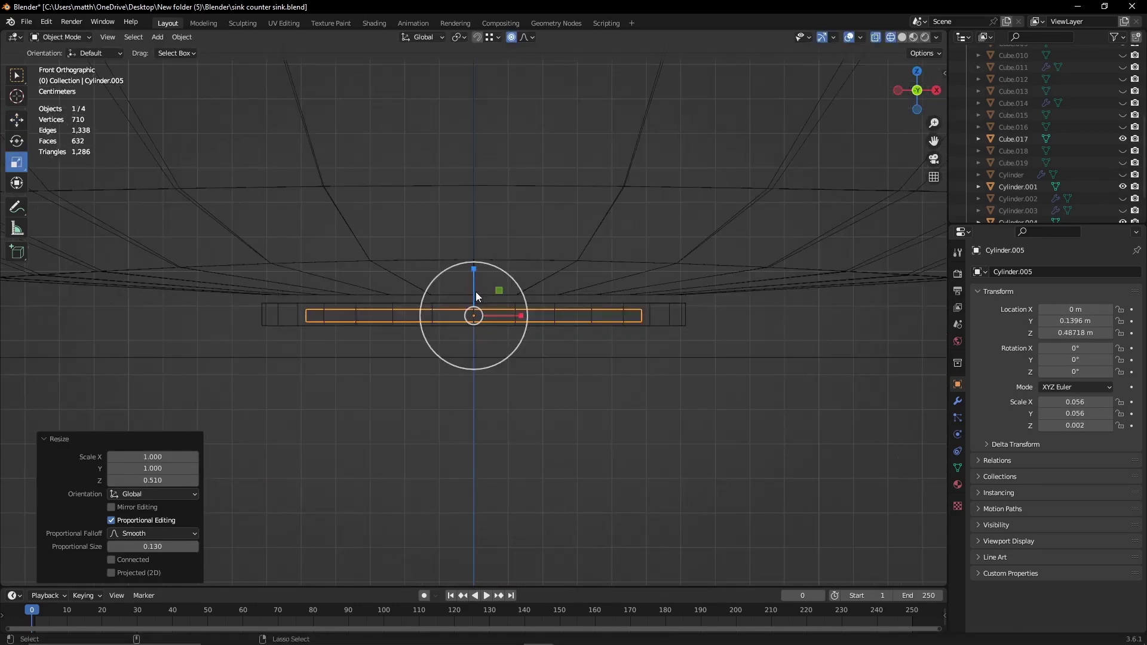
{"action": "left_click_drag", "start_coordinate": [474, 269], "coordinate": [473, 277]}
- Inset the plate's top face by 0.115 m and shrink the inner hexagon to about 0.898
{"action": "key", "text": "Tab"}
{"action": "key", "text": "KP_7"}
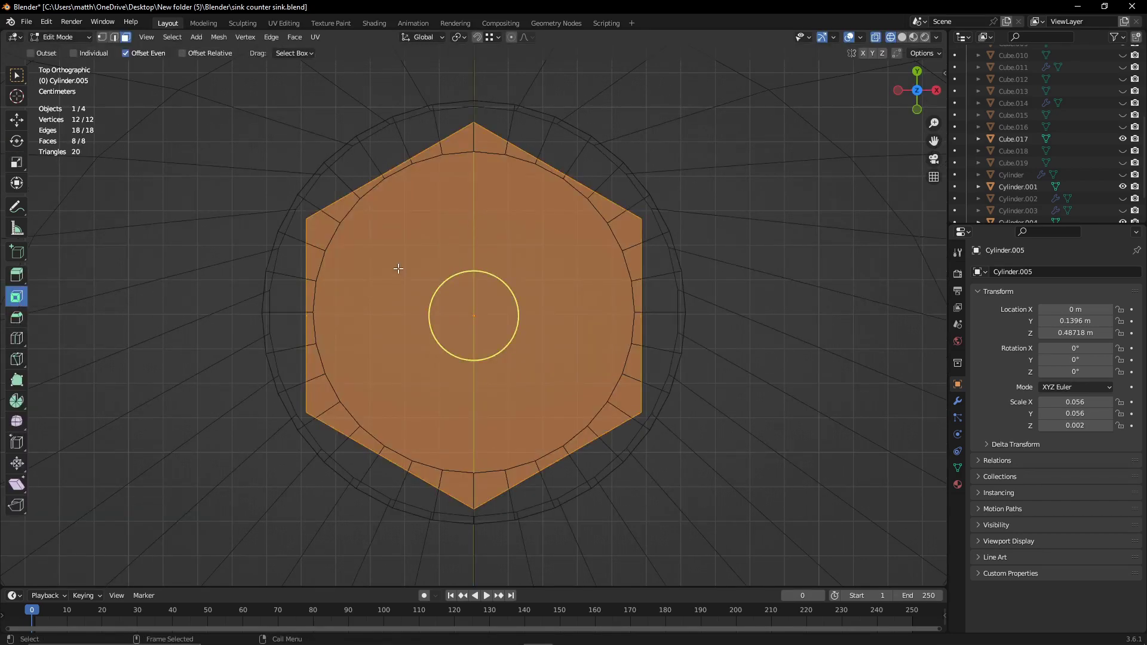
{"action": "mouse_move", "coordinate": [398, 269]}
{"action": "left_mouse_down"}
{"action": "mouse_move", "coordinate": [499, 326]}
{"action": "mouse_move", "coordinate": [505, 301]}
{"action": "left_mouse_up"}
{"action": "left_click", "coordinate": [473, 339]}
{"action": "key", "text": "shift+space"}
{"action": "key", "text": "s"}
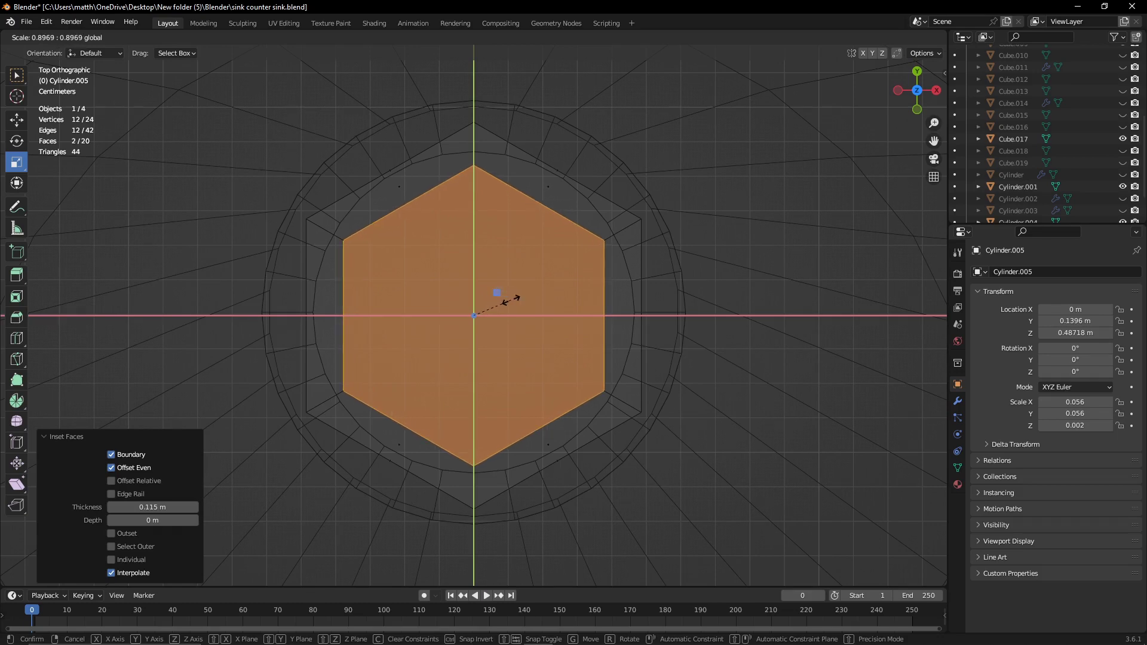
{"action": "left_click_drag", "start_coordinate": [511, 299], "coordinate": [507, 300]}
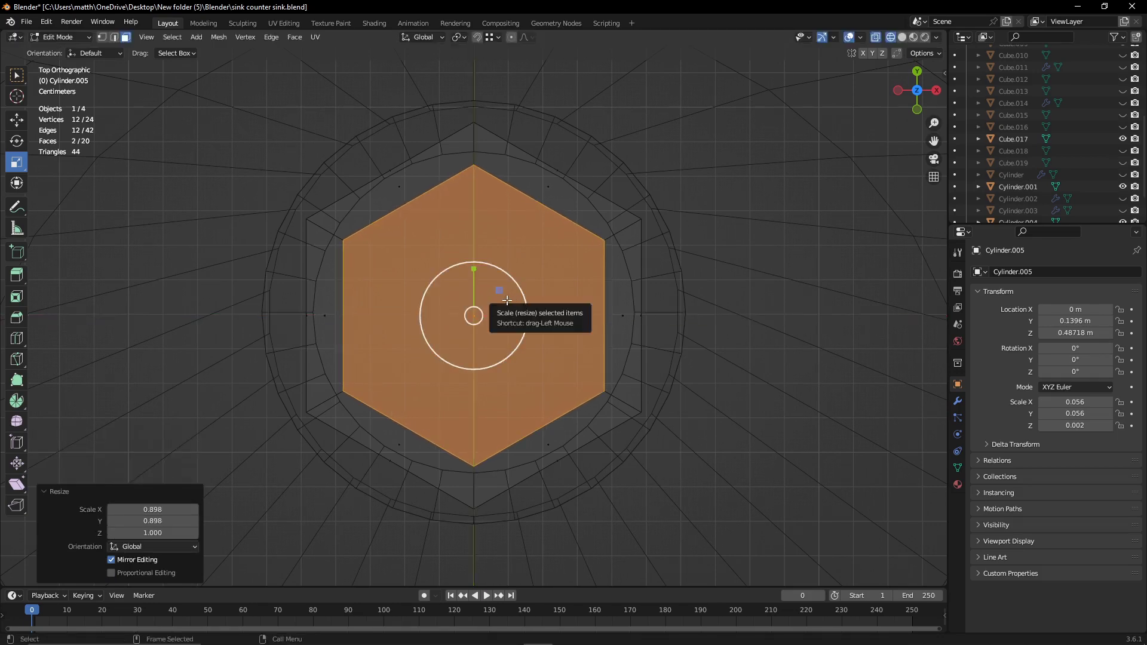
{"action": "key", "text": "ctrl+z"}
- Delete the inner hexagon faces and select the remaining hexagon ring's vertices
{"action": "key", "text": "x"}
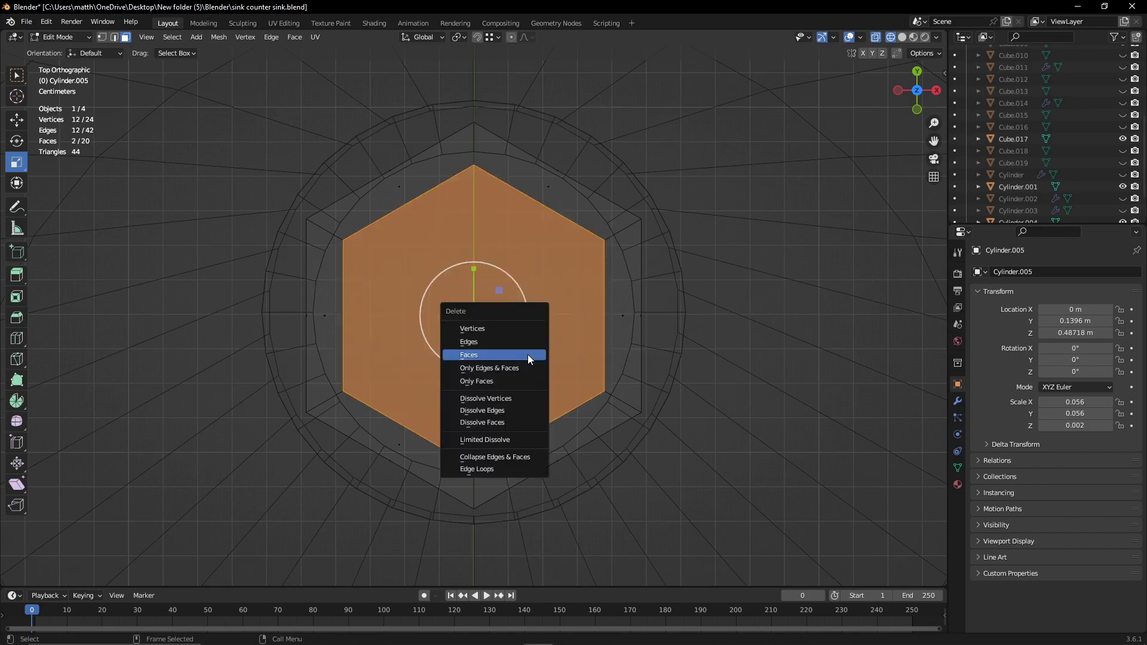
{"action": "left_click", "coordinate": [529, 352]}
{"action": "key", "text": "1"}
{"action": "left_click_drag", "start_coordinate": [235, 115], "coordinate": [655, 486]}
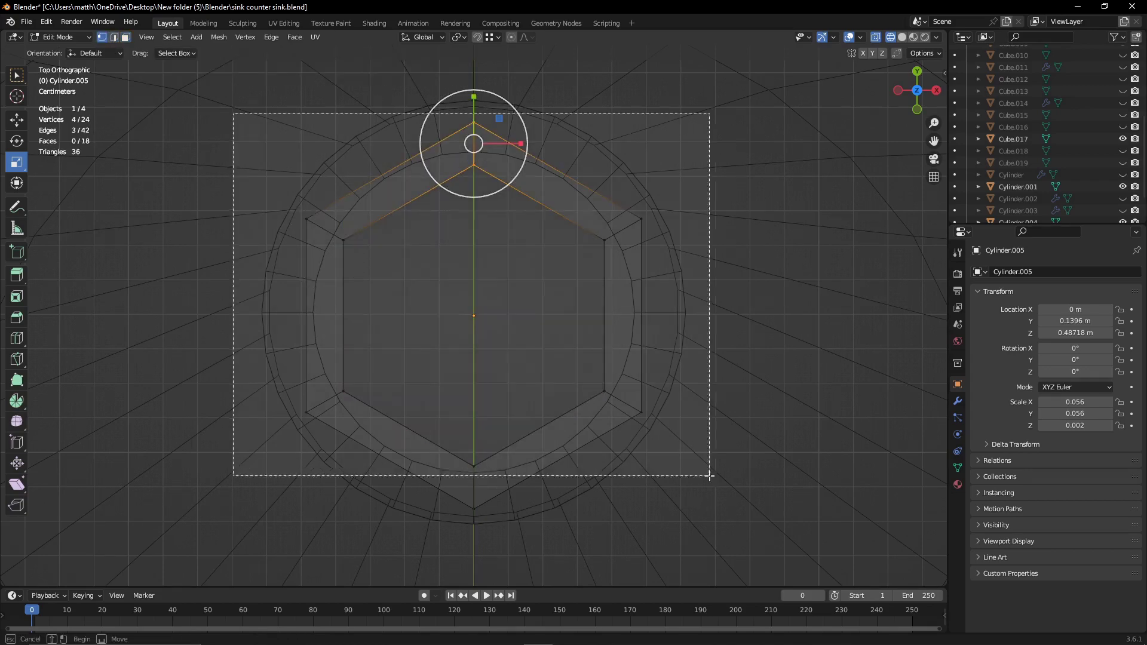
{"action": "left_click_drag", "start_coordinate": [466, 375], "coordinate": [455, 392]}
{"action": "key", "text": "Escape"}
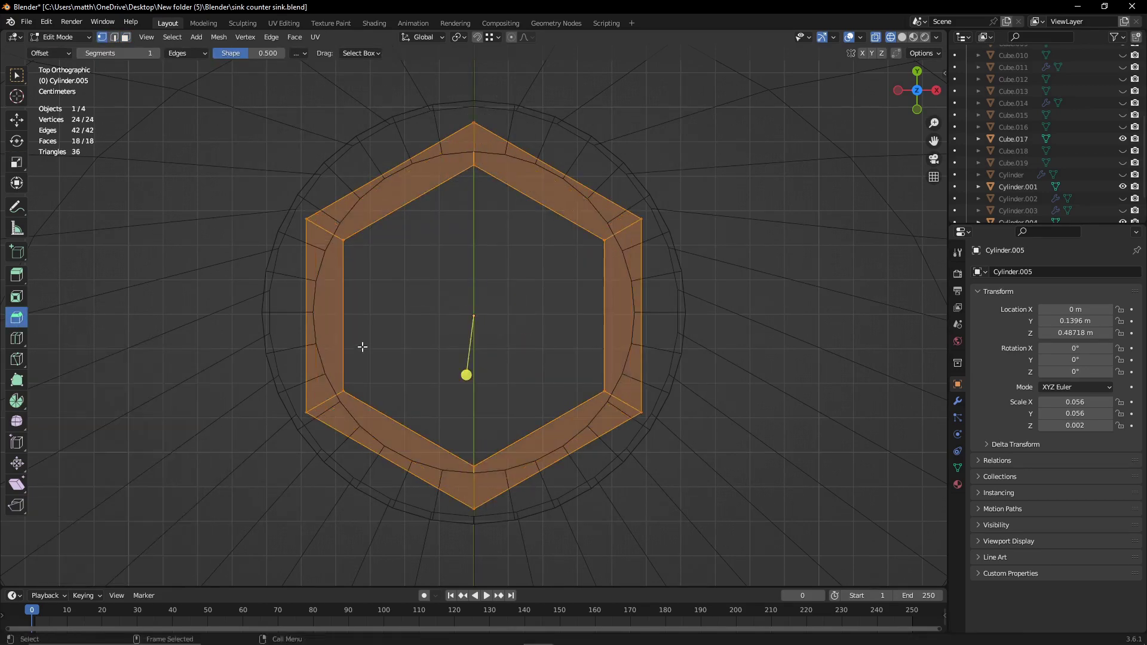
- Select the upper-left rim corner vertices and fill the rim gap with a face
{"action": "left_click_drag", "start_coordinate": [361, 343], "coordinate": [599, 264]}
{"action": "middle_click_drag", "start_coordinate": [468, 373], "coordinate": [512, 371]}
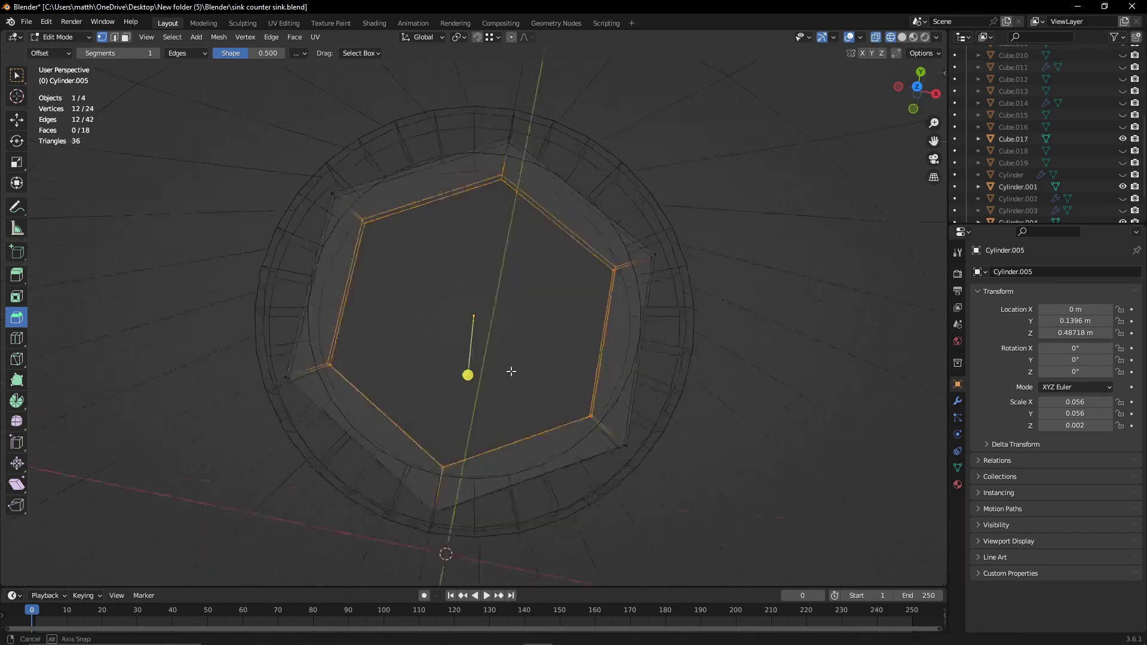
{"action": "left_click_drag", "start_coordinate": [384, 310], "coordinate": [340, 265]}
{"action": "left_click", "coordinate": [17, 120]}
{"action": "scroll", "coordinate": [399, 292], "scroll_direction": "up", "scroll_amount": 4}
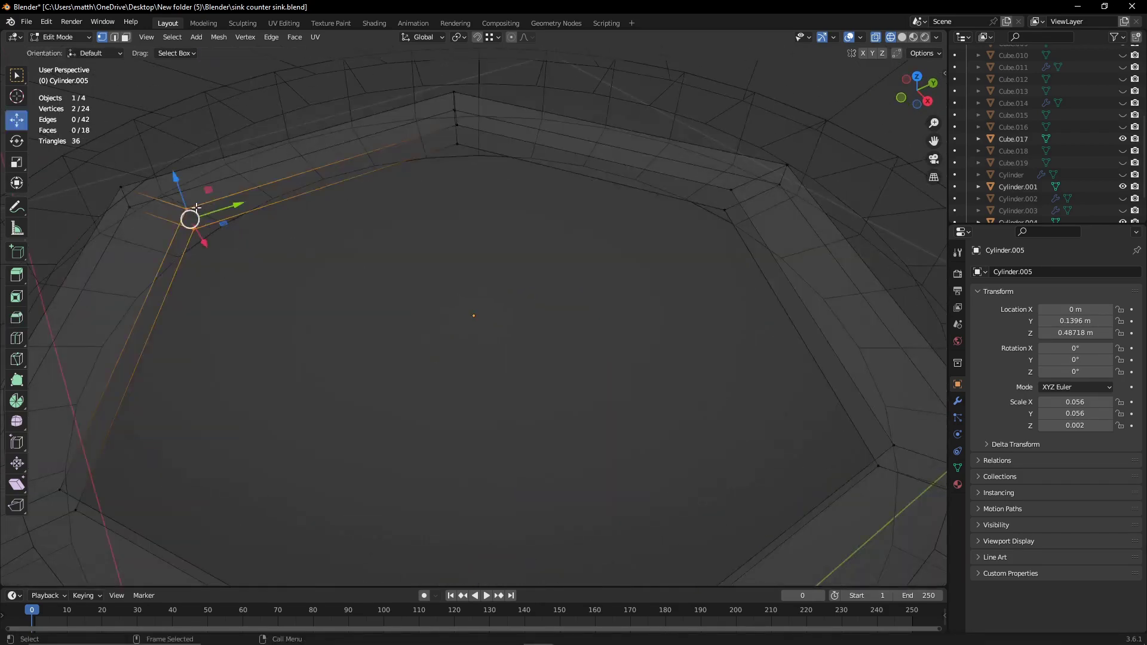
{"action": "mouse_move", "coordinate": [418, 239]}
{"action": "middle_mouse_down"}
{"action": "mouse_move", "coordinate": [538, 179]}
{"action": "mouse_move", "coordinate": [472, 120]}
{"action": "mouse_move", "coordinate": [350, 131]}
{"action": "middle_mouse_up"}
{"action": "left_click", "coordinate": [350, 124], "text": "shift"}
{"action": "key", "text": "f"}
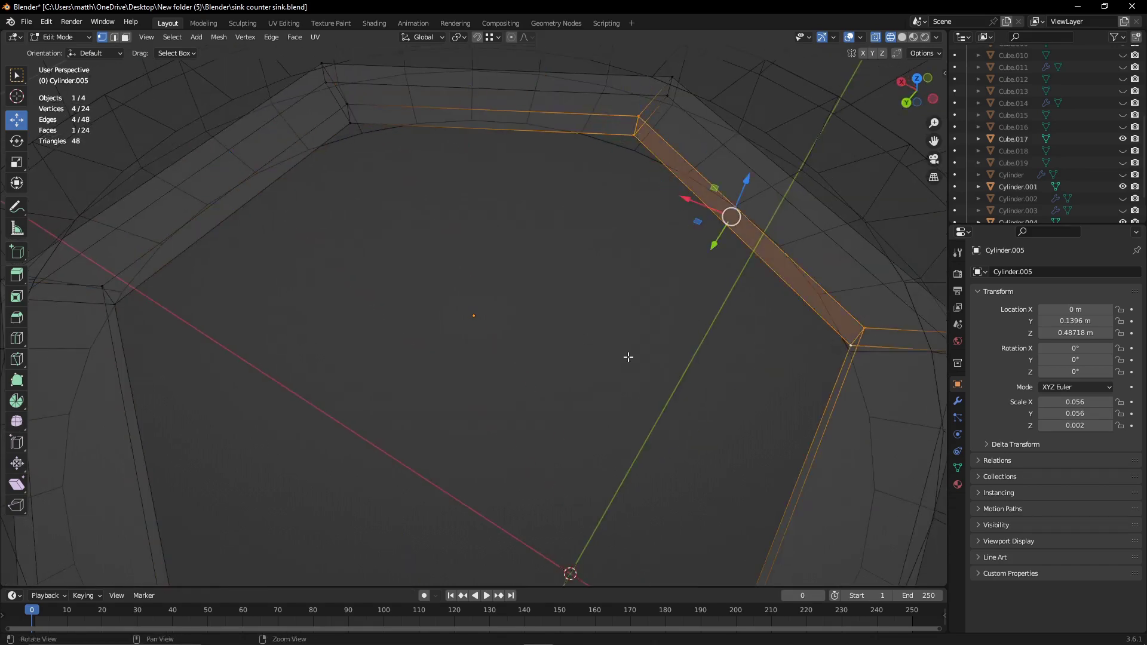
{"action": "mouse_move", "coordinate": [627, 356]}
{"action": "middle_mouse_down"}
{"action": "mouse_move", "coordinate": [550, 159]}
{"action": "mouse_move", "coordinate": [573, 235]}
{"action": "middle_mouse_up"}
- Bevel the hexagon's edges into a band and extrude two left-side faces to thicken the ring
{"action": "key", "text": "shift+z"}
{"action": "key", "text": "KP_7"}
{"action": "key", "text": "shift+z"}
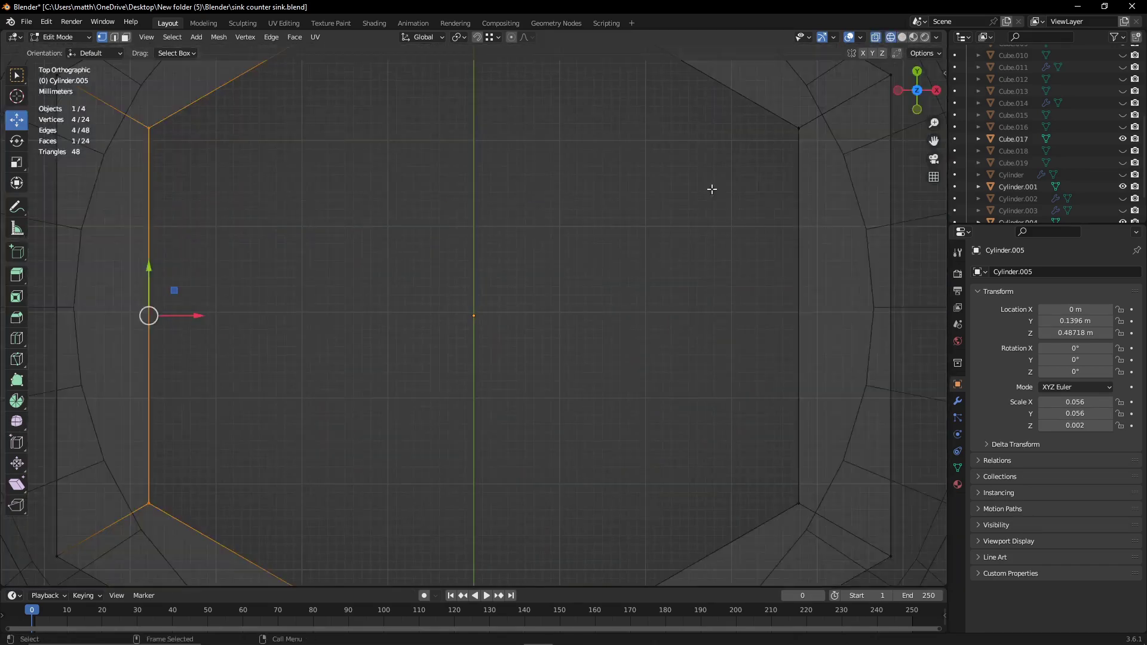
{"action": "left_click", "coordinate": [16, 317]}
{"action": "left_click_drag", "start_coordinate": [382, 315], "coordinate": [391, 315]}
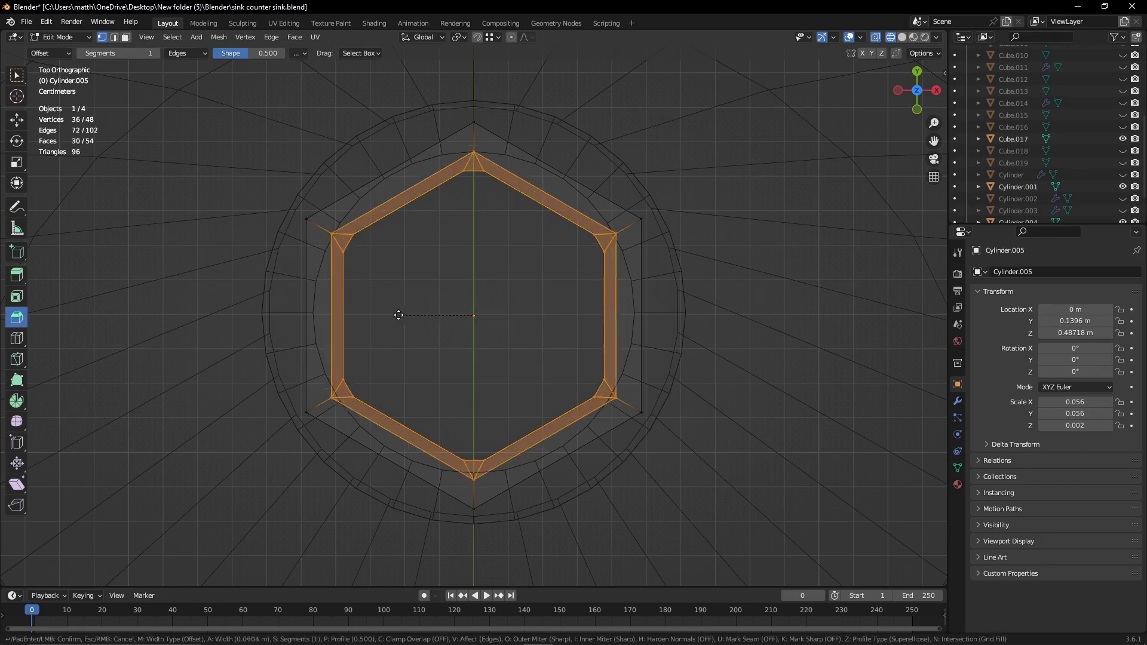
{"action": "left_click_drag", "start_coordinate": [345, 385], "coordinate": [406, 352]}
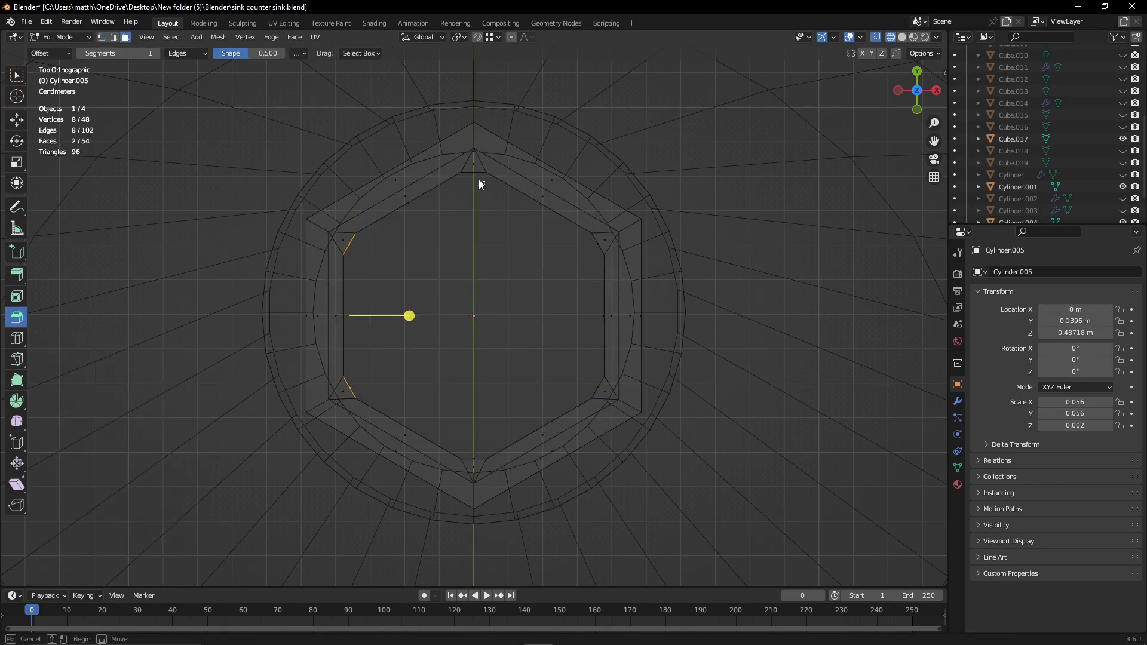
{"action": "left_click", "coordinate": [19, 277]}
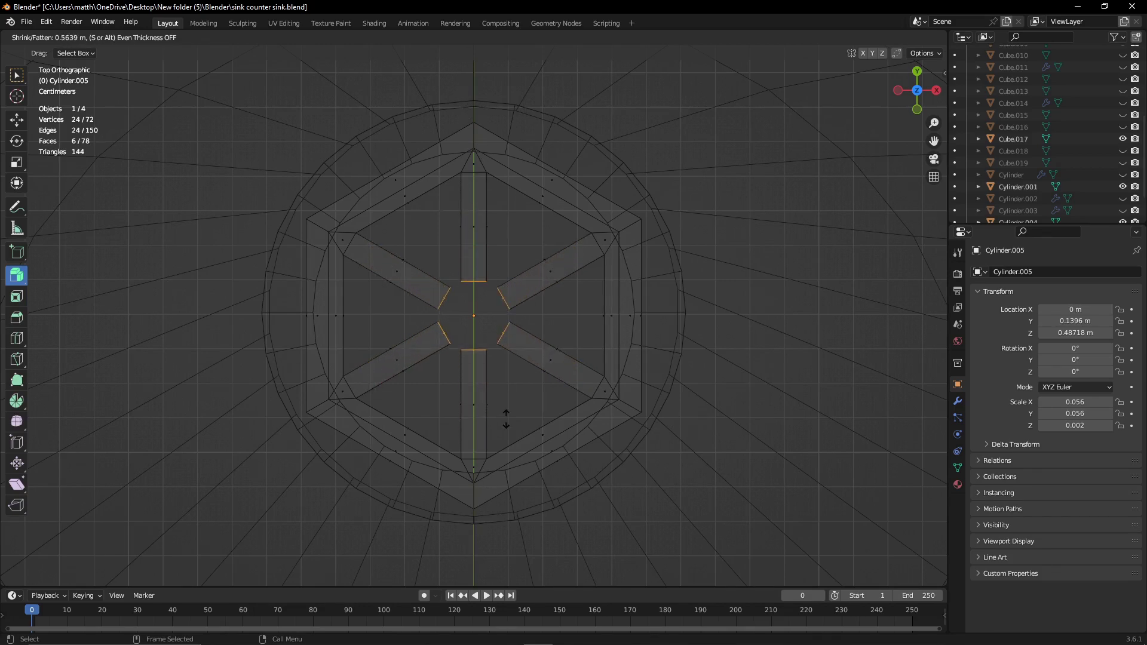
{"action": "left_click", "coordinate": [502, 514]}
{"action": "key", "text": "Tab"}
- Select the hexagon grate object and box-select its top, left, bottom and right bands
{"action": "left_click", "coordinate": [618, 316]}
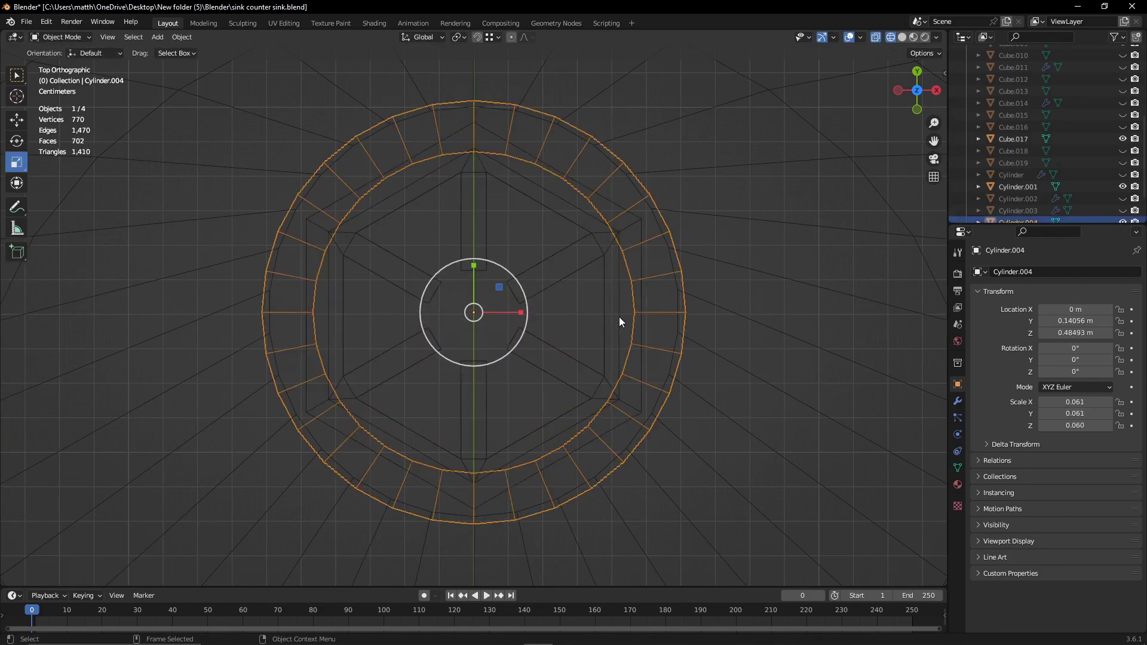
{"action": "left_click", "coordinate": [580, 295]}
{"action": "key", "text": "Tab"}
{"action": "scroll", "coordinate": [564, 282], "scroll_direction": "up", "scroll_amount": 3}
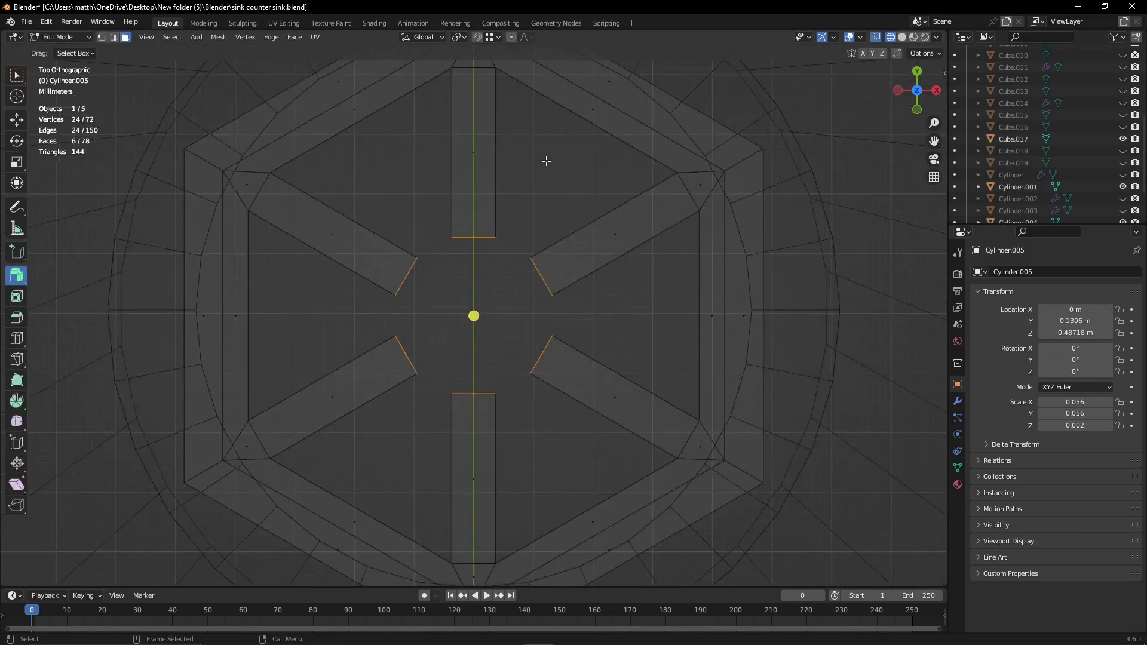
{"action": "left_click", "coordinate": [663, 147]}
{"action": "middle_click_drag", "start_coordinate": [664, 148], "coordinate": [664, 286], "text": "shift"}
{"action": "left_click_drag", "start_coordinate": [225, 133], "coordinate": [290, 230], "text": "shift"}
{"action": "middle_click_drag", "start_coordinate": [346, 217], "coordinate": [346, 120], "text": "shift"}
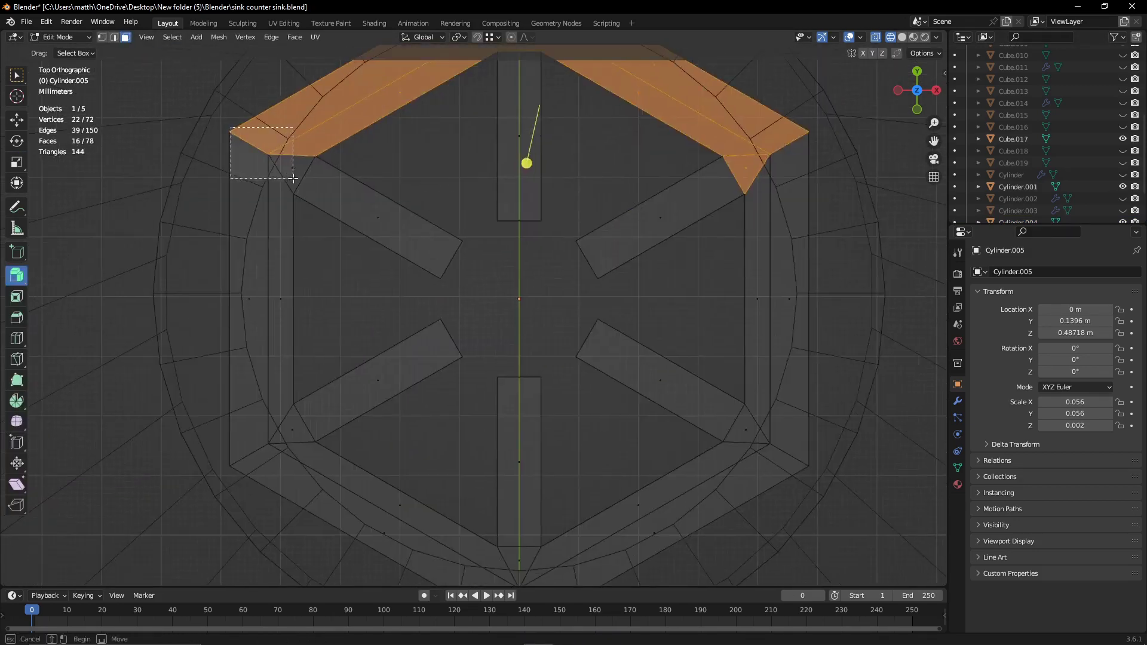
{"action": "left_click_drag", "start_coordinate": [230, 128], "coordinate": [294, 177], "text": "shift"}
{"action": "middle_click_drag", "start_coordinate": [295, 177], "coordinate": [300, 326], "text": "shift"}
{"action": "mouse_move", "coordinate": [237, 275]}
{"action": "left_mouse_down", "text": "shift"}
{"action": "mouse_move", "coordinate": [546, 498]}
{"action": "mouse_move", "coordinate": [741, 286]}
{"action": "left_mouse_up", "text": "shift"}
{"action": "left_click_drag", "start_coordinate": [845, 325], "coordinate": [750, 287], "text": "shift"}
{"action": "left_click_drag", "start_coordinate": [818, 48], "coordinate": [750, 281], "text": "shift"}
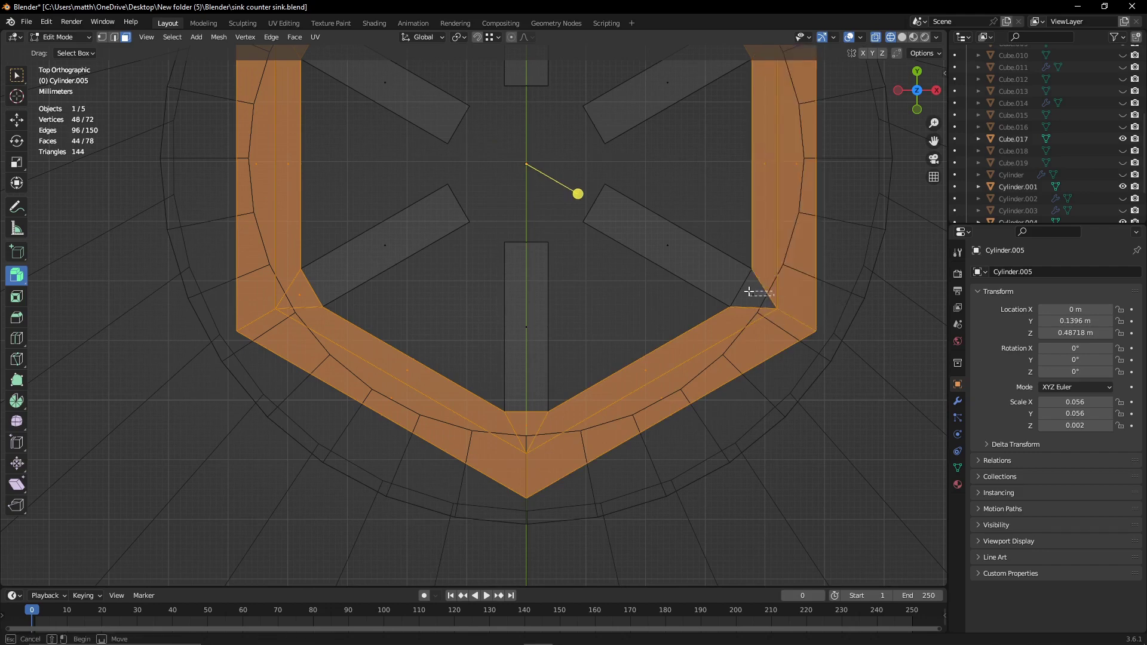
{"action": "middle_click_drag", "start_coordinate": [618, 306], "coordinate": [538, 287]}
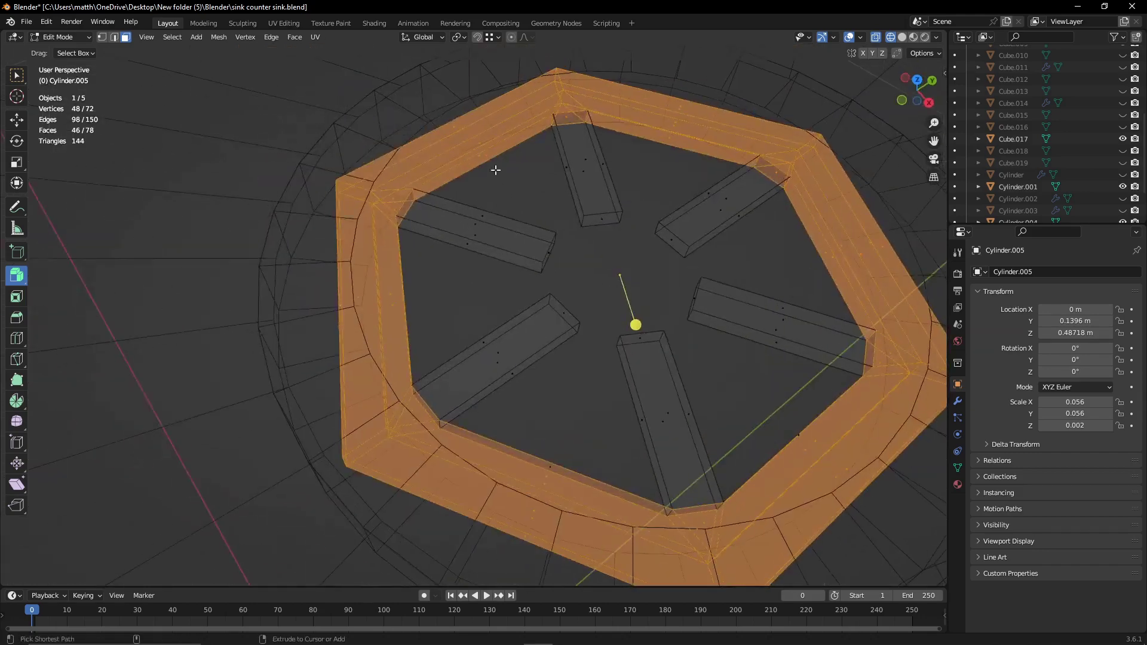
{"action": "key", "text": "KP_7"}
- Reselect the grate's bands and spokes in top view and delete those faces, leaving six spokes
{"action": "left_click_drag", "start_coordinate": [359, 179], "coordinate": [412, 335]}
{"action": "left_click_drag", "start_coordinate": [375, 120], "coordinate": [452, 174]}
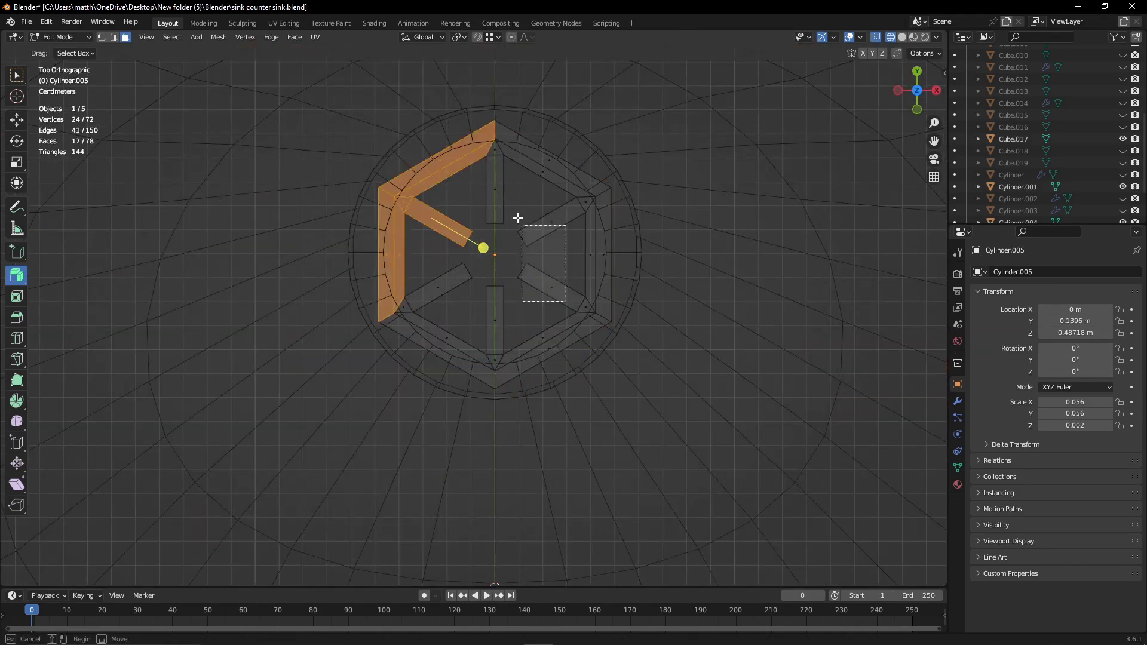
{"action": "left_click_drag", "start_coordinate": [517, 218], "coordinate": [515, 203], "text": "shift"}
{"action": "left_click_drag", "start_coordinate": [478, 233], "coordinate": [537, 134], "text": "shift"}
{"action": "left_click_drag", "start_coordinate": [657, 362], "coordinate": [582, 190], "text": "shift"}
{"action": "left_click_drag", "start_coordinate": [600, 332], "coordinate": [587, 302], "text": "shift"}
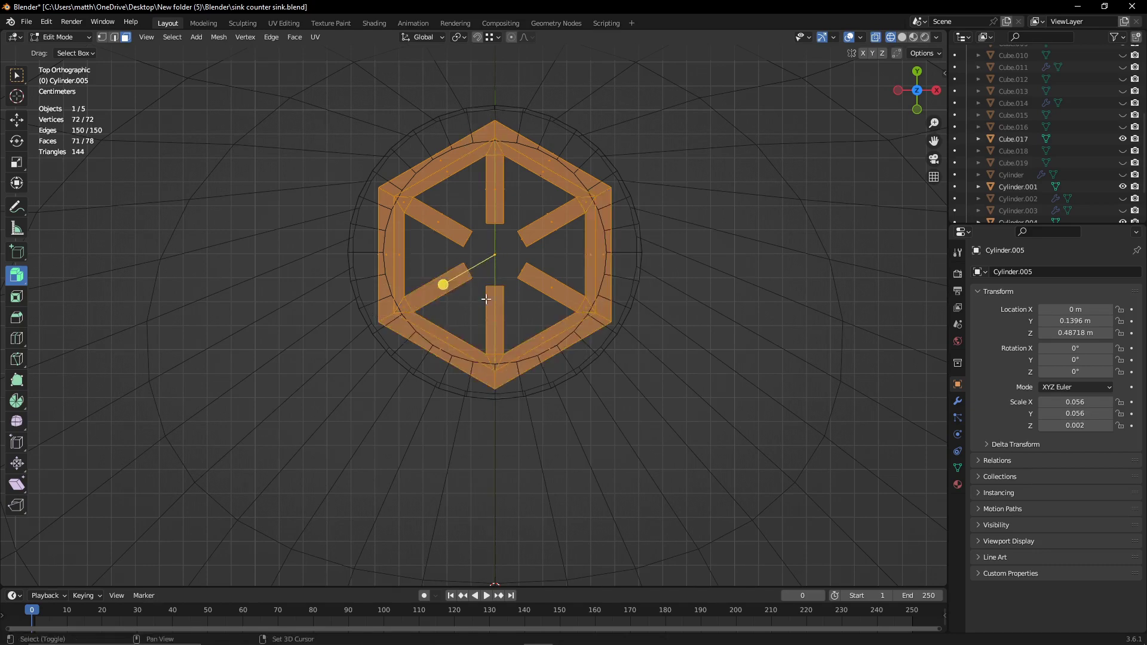
{"action": "key", "text": "x"}
{"action": "left_click", "coordinate": [453, 261]}
- Shrink the grate hexagon to about a third its size and paste a copy, Cylinder.006
{"action": "key", "text": "Tab"}
{"action": "mouse_move", "coordinate": [432, 189]}
{"action": "middle_mouse_down"}
{"action": "mouse_move", "coordinate": [556, 269]}
{"action": "mouse_move", "coordinate": [660, 280]}
{"action": "middle_mouse_up"}
{"action": "key", "text": "s"}
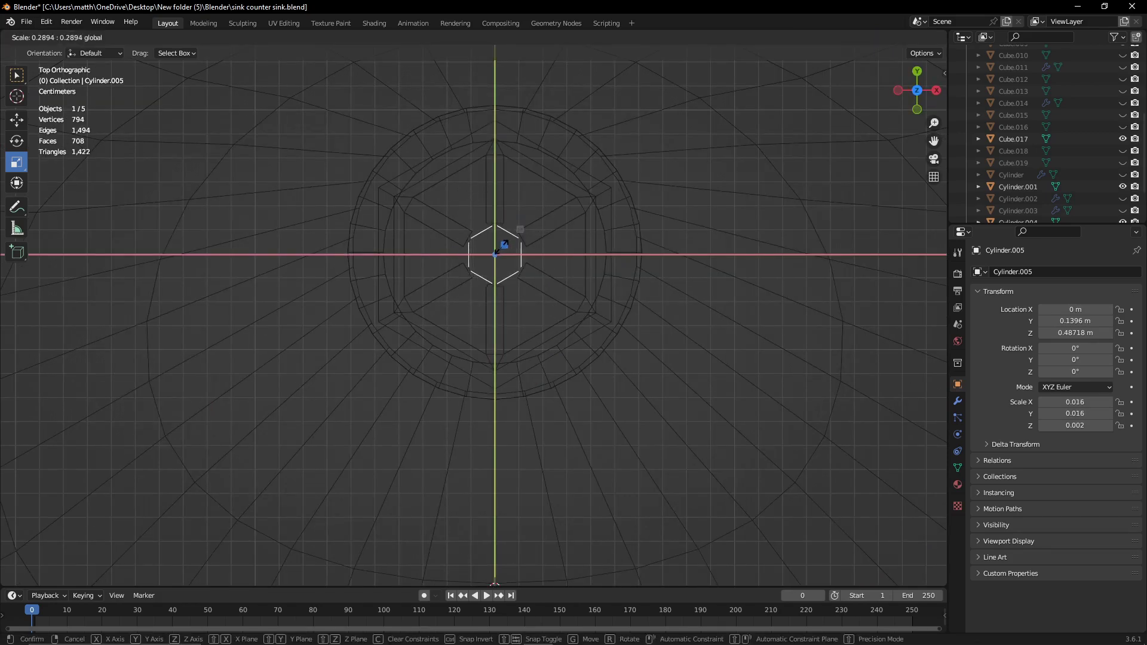
{"action": "left_click", "coordinate": [504, 246]}
{"action": "scroll", "coordinate": [528, 397], "scroll_direction": "up", "scroll_amount": 2}
{"action": "left_click", "coordinate": [449, 278], "text": "shift"}
{"action": "scroll", "coordinate": [452, 263], "scroll_direction": "up", "scroll_amount": 2}
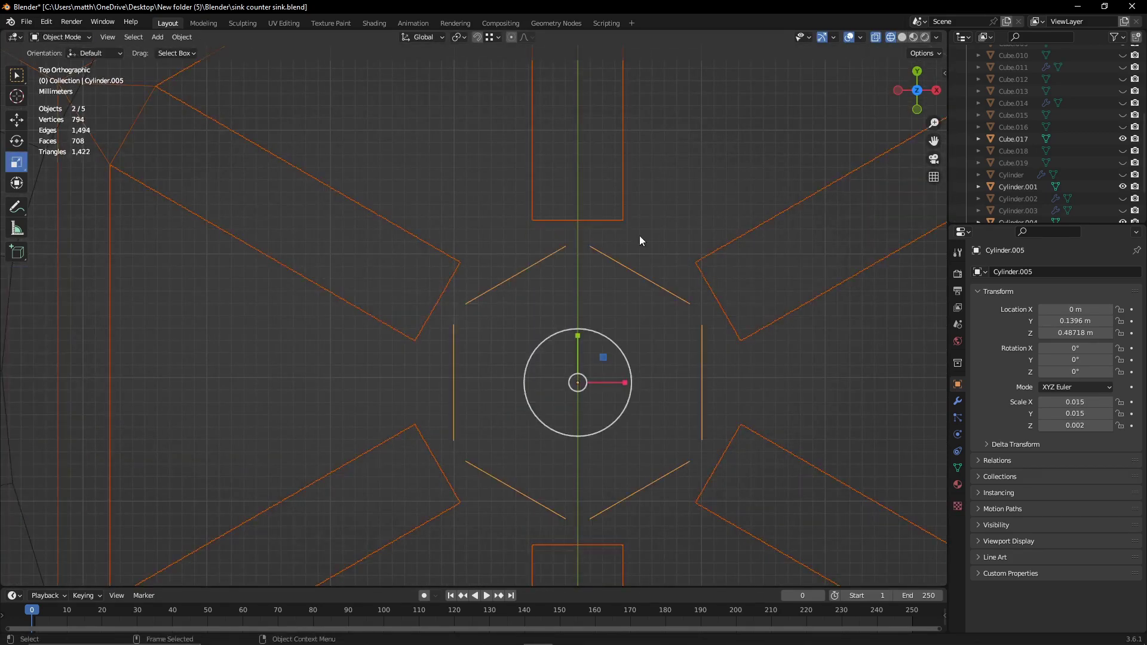
{"action": "scroll", "coordinate": [642, 257], "scroll_direction": "down", "scroll_amount": 3}
{"action": "key", "text": "ctrl+v"}
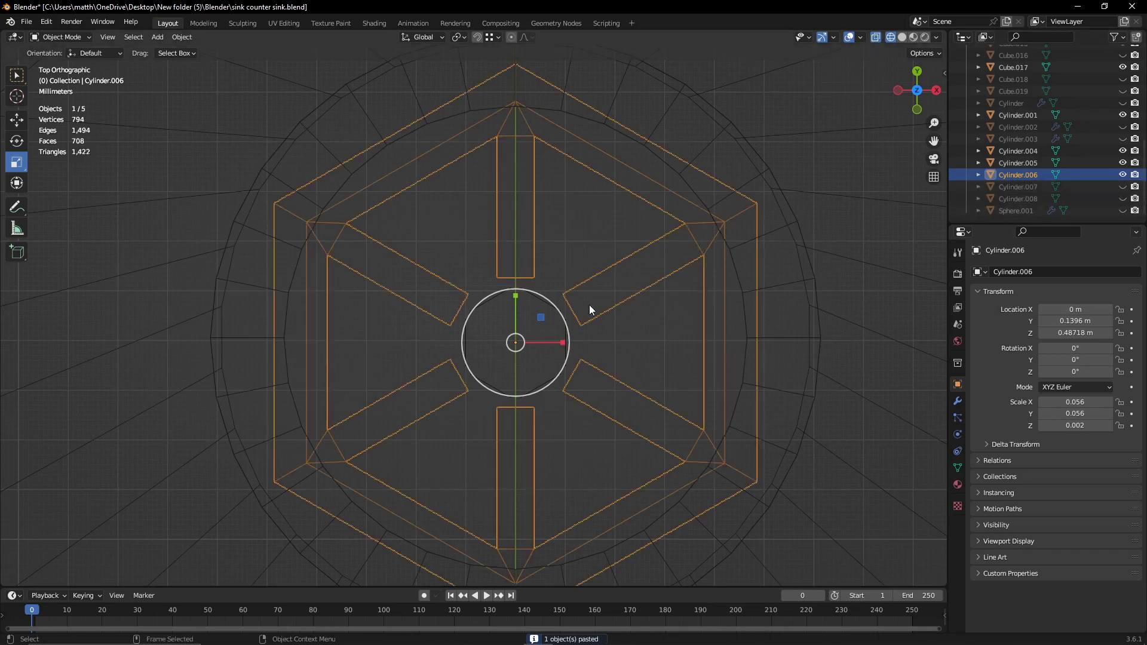
- Edit Cylinder.006's mesh with Auto Merge and vertex snapping turned on
{"action": "right_click", "coordinate": [589, 309]}
{"action": "key", "text": "Tab"}
{"action": "middle_click_drag", "start_coordinate": [589, 327], "coordinate": [397, 295]}
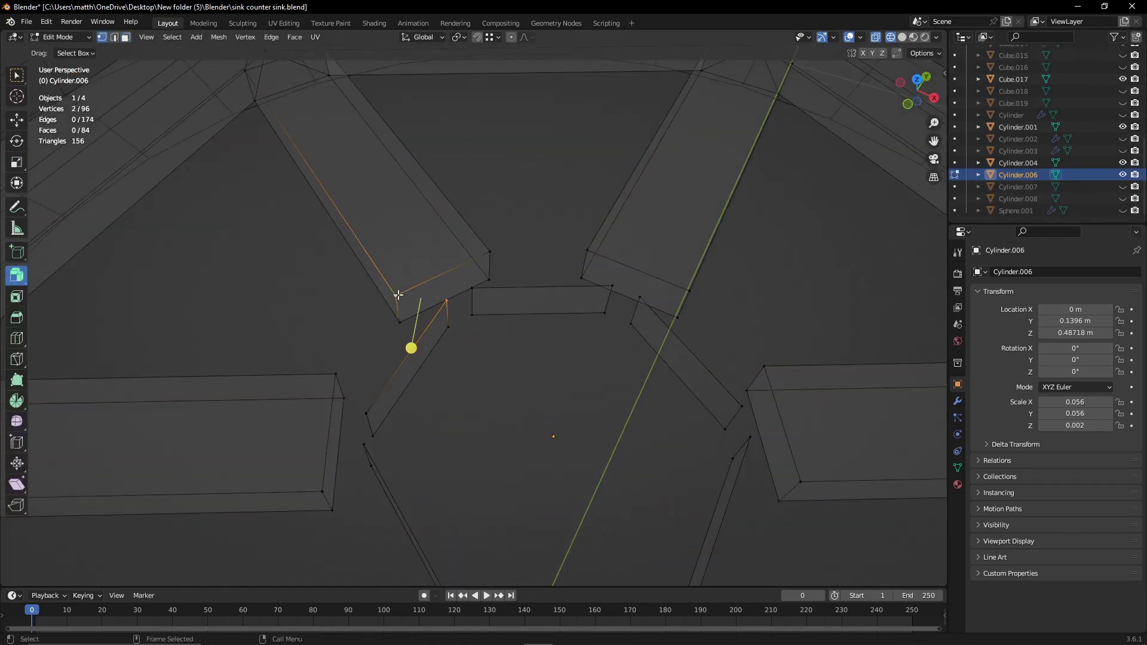
{"action": "left_click", "coordinate": [921, 53]}
{"action": "left_click", "coordinate": [864, 156]}
{"action": "left_click", "coordinate": [477, 37]}
{"action": "left_click", "coordinate": [16, 119]}
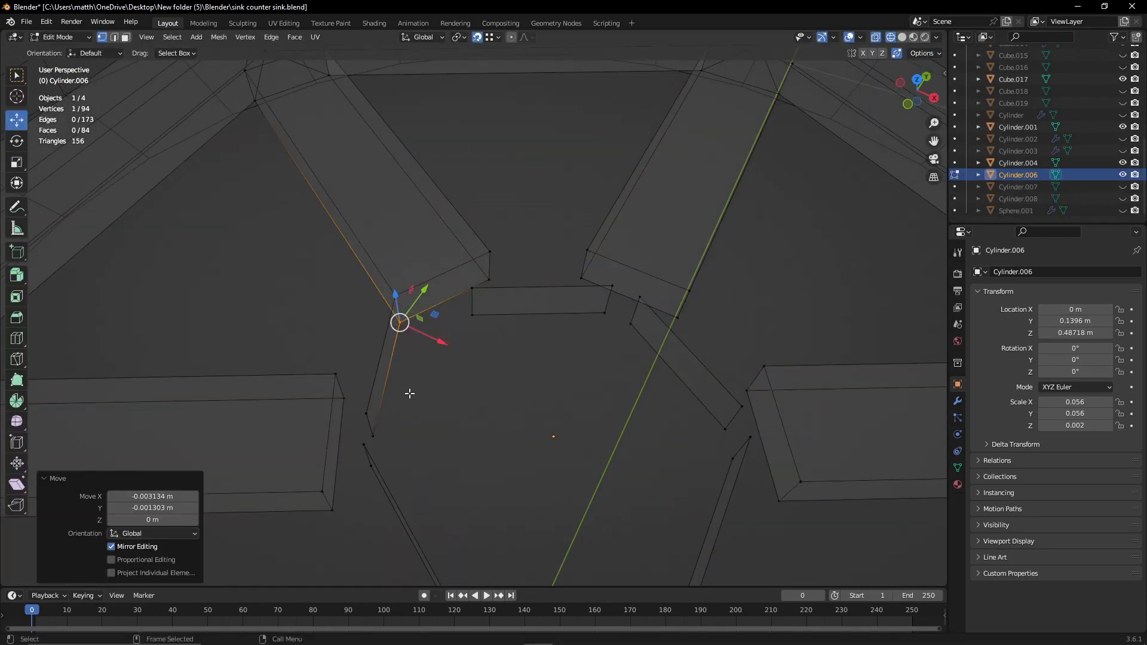
- Drag each spoke-end vertex onto its neighbour, closing a twelve-sided inner ring at 72 vertices
{"action": "mouse_move", "coordinate": [396, 295]}
{"action": "left_mouse_down"}
{"action": "mouse_move", "coordinate": [375, 434]}
{"action": "mouse_move", "coordinate": [322, 491]}
{"action": "left_mouse_up"}
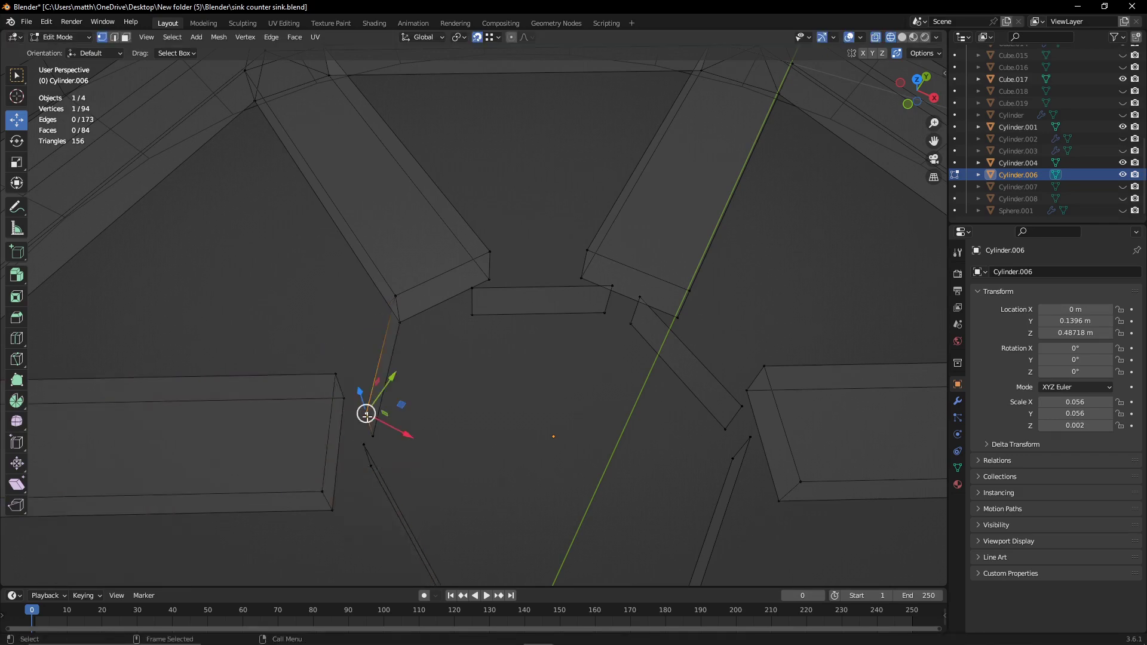
{"action": "middle_click_drag", "start_coordinate": [367, 414], "coordinate": [536, 430]}
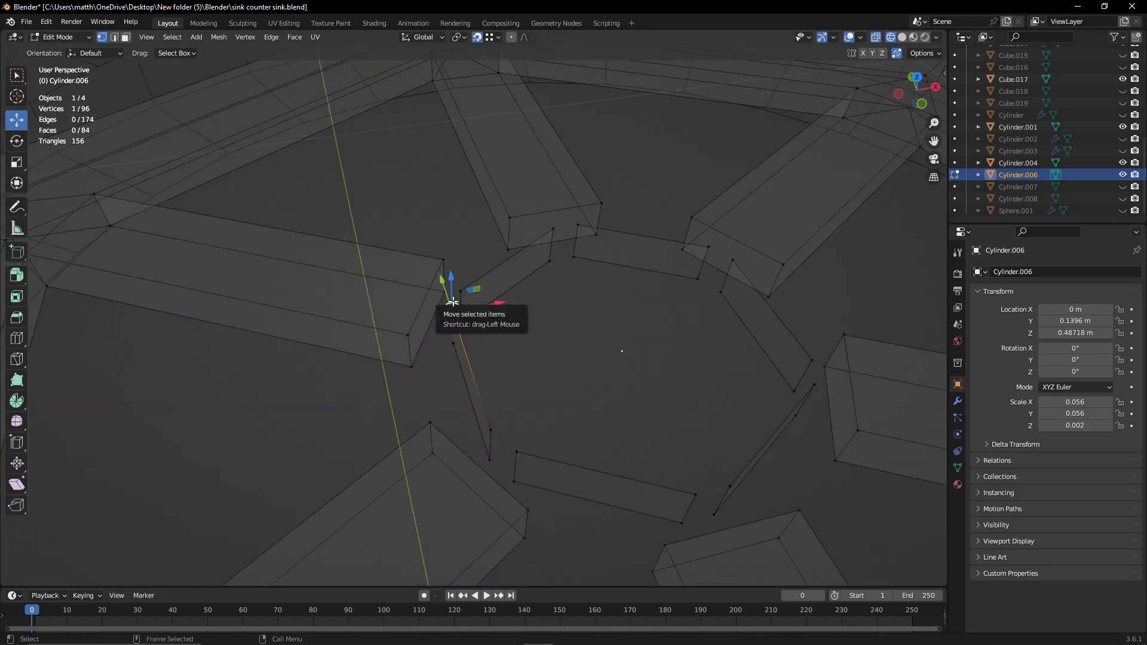
{"action": "mouse_move", "coordinate": [452, 311]}
{"action": "left_mouse_down"}
{"action": "mouse_move", "coordinate": [453, 343]}
{"action": "mouse_move", "coordinate": [509, 213]}
{"action": "mouse_move", "coordinate": [588, 251]}
{"action": "mouse_move", "coordinate": [706, 246]}
{"action": "mouse_move", "coordinate": [766, 295]}
{"action": "mouse_move", "coordinate": [794, 389]}
{"action": "left_mouse_up"}
{"action": "middle_click_drag", "start_coordinate": [793, 389], "coordinate": [342, 386]}
{"action": "left_click_drag", "start_coordinate": [332, 415], "coordinate": [290, 471]}
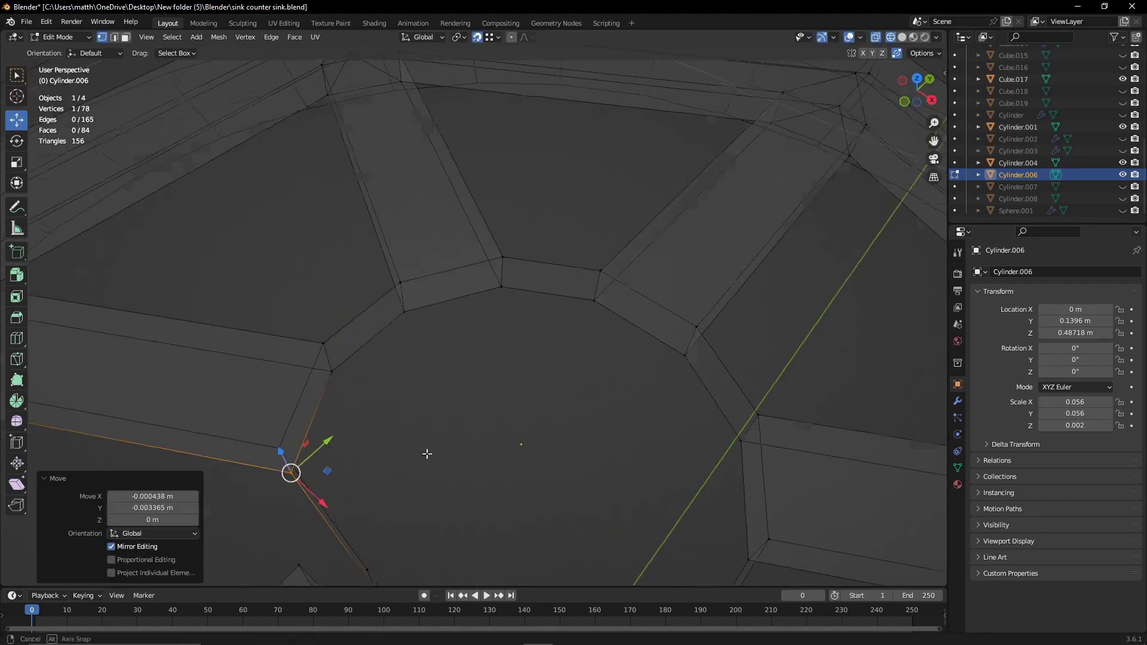
{"action": "middle_click_drag", "start_coordinate": [290, 472], "coordinate": [259, 310]}
{"action": "left_click_drag", "start_coordinate": [259, 310], "coordinate": [253, 363]}
{"action": "mouse_move", "coordinate": [253, 363]}
{"action": "middle_mouse_down"}
{"action": "mouse_move", "coordinate": [251, 335]}
{"action": "mouse_move", "coordinate": [251, 389]}
{"action": "mouse_move", "coordinate": [358, 371]}
{"action": "middle_mouse_up"}
{"action": "key", "text": "alt+z"}
- Select the grate's inner loop of side faces and extrude them inward along normals
{"action": "key", "text": "3"}
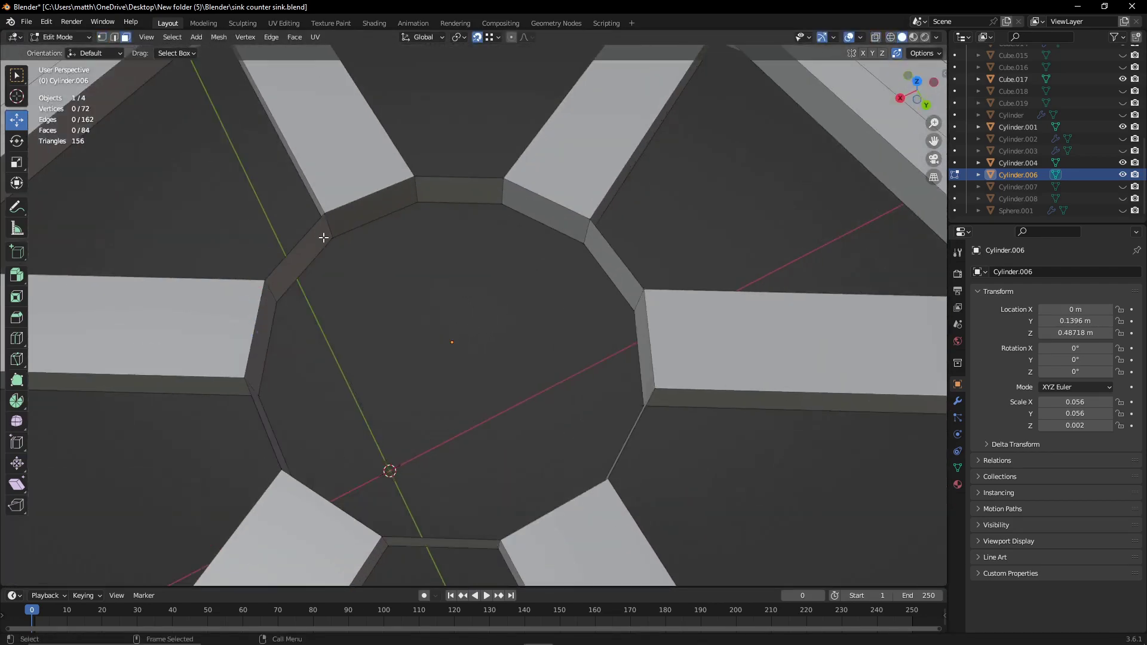
{"action": "left_click", "coordinate": [460, 209], "text": "alt"}
{"action": "mouse_move", "coordinate": [460, 209]}
{"action": "middle_mouse_down"}
{"action": "mouse_move", "coordinate": [612, 320]}
{"action": "mouse_move", "coordinate": [342, 218]}
{"action": "middle_mouse_up"}
{"action": "left_click", "coordinate": [332, 263], "text": "ctrl"}
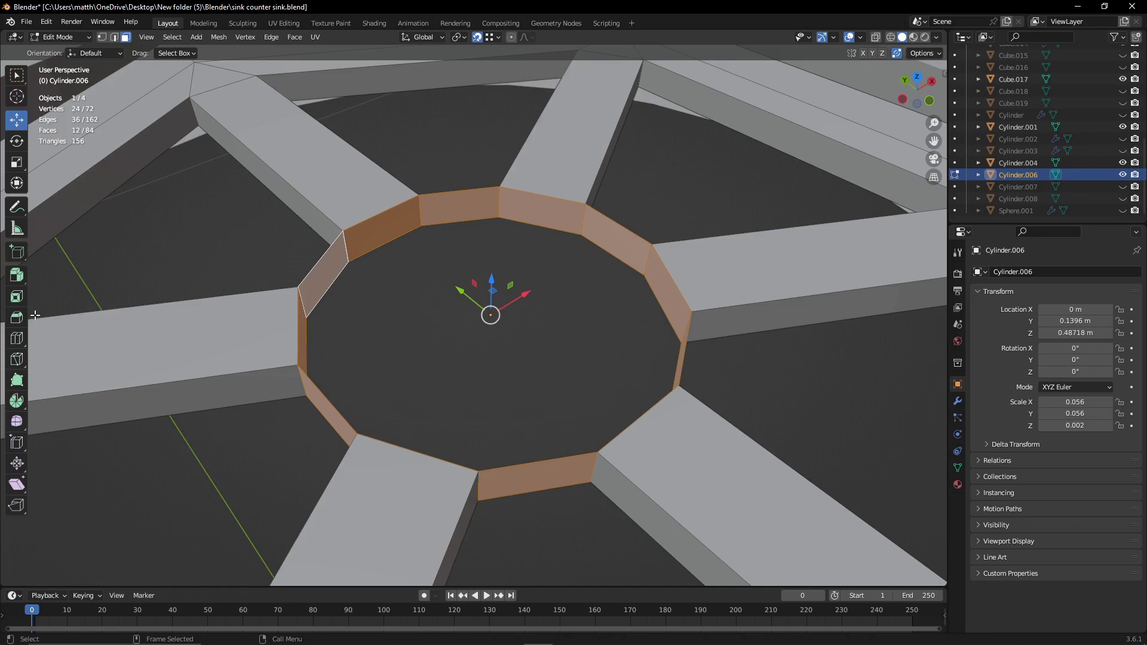
{"action": "left_click_drag", "start_coordinate": [17, 275], "coordinate": [65, 299]}
{"action": "left_click_drag", "start_coordinate": [422, 248], "coordinate": [333, 396]}
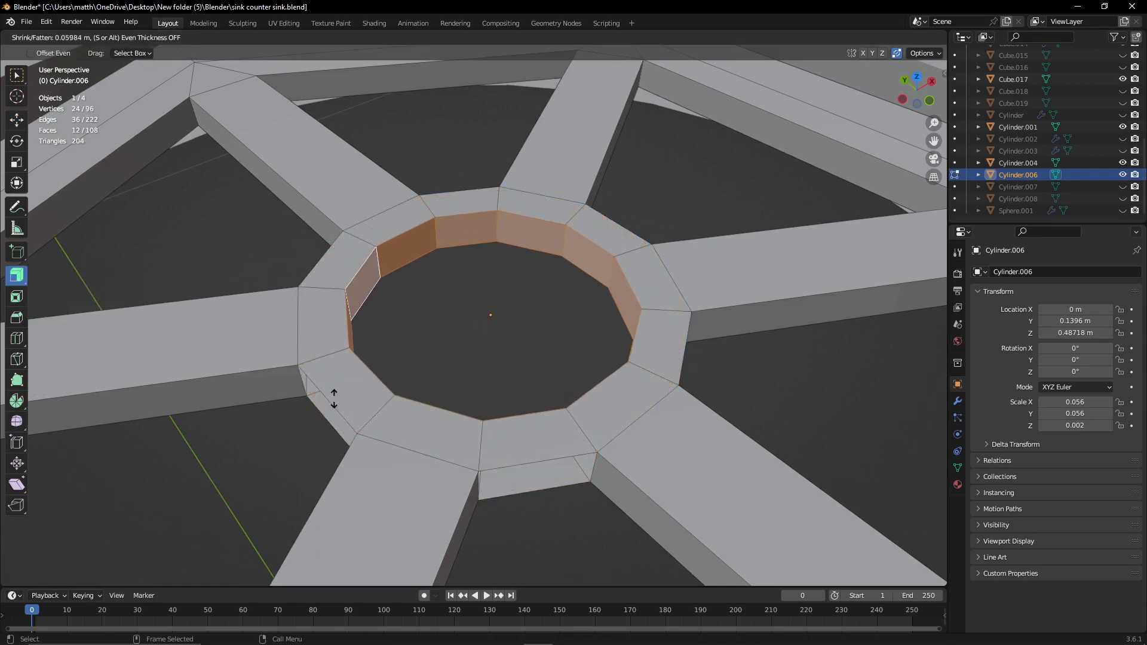
- Scale the extruded ring down into a small hub, viewed from the top
{"action": "key", "text": "KP_7"}
{"action": "scroll", "coordinate": [525, 269], "scroll_direction": "up", "scroll_amount": 3}
{"action": "scroll", "coordinate": [525, 269], "scroll_direction": "up", "scroll_amount": 2}
{"action": "key", "text": "s"}
{"action": "key", "text": "shift+z"}
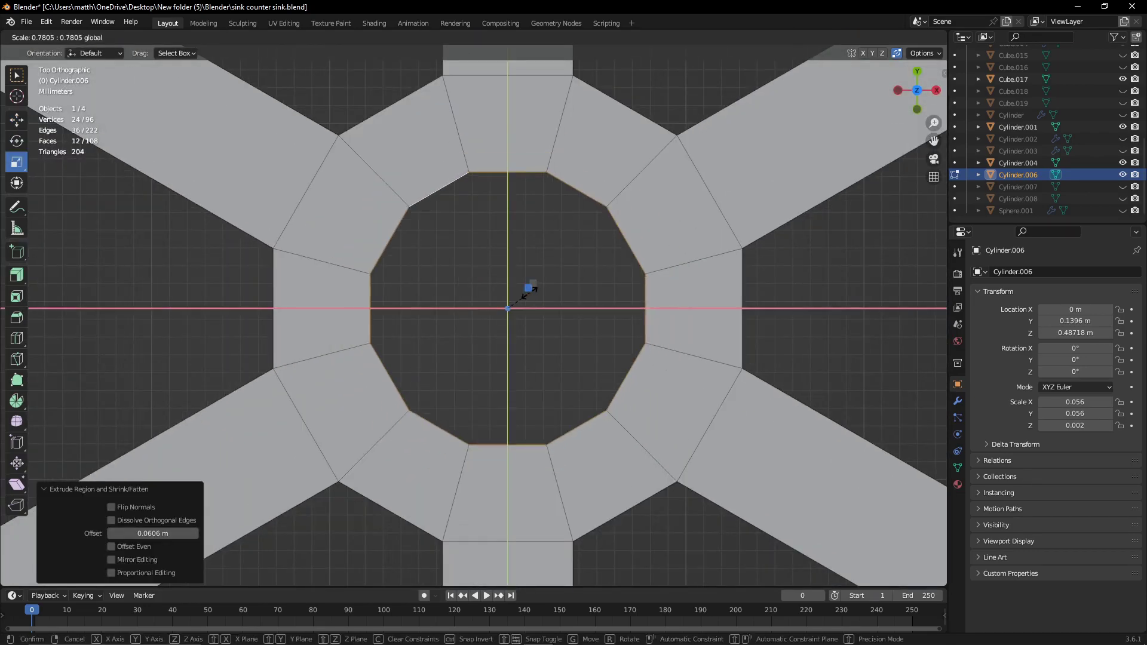
{"action": "left_click", "coordinate": [530, 289]}
- Merge the first pairs of hub vertices at their centre
{"action": "mouse_move", "coordinate": [424, 210]}
{"action": "middle_mouse_down"}
{"action": "mouse_move", "coordinate": [428, 184]}
{"action": "mouse_move", "coordinate": [469, 192]}
{"action": "middle_mouse_up"}
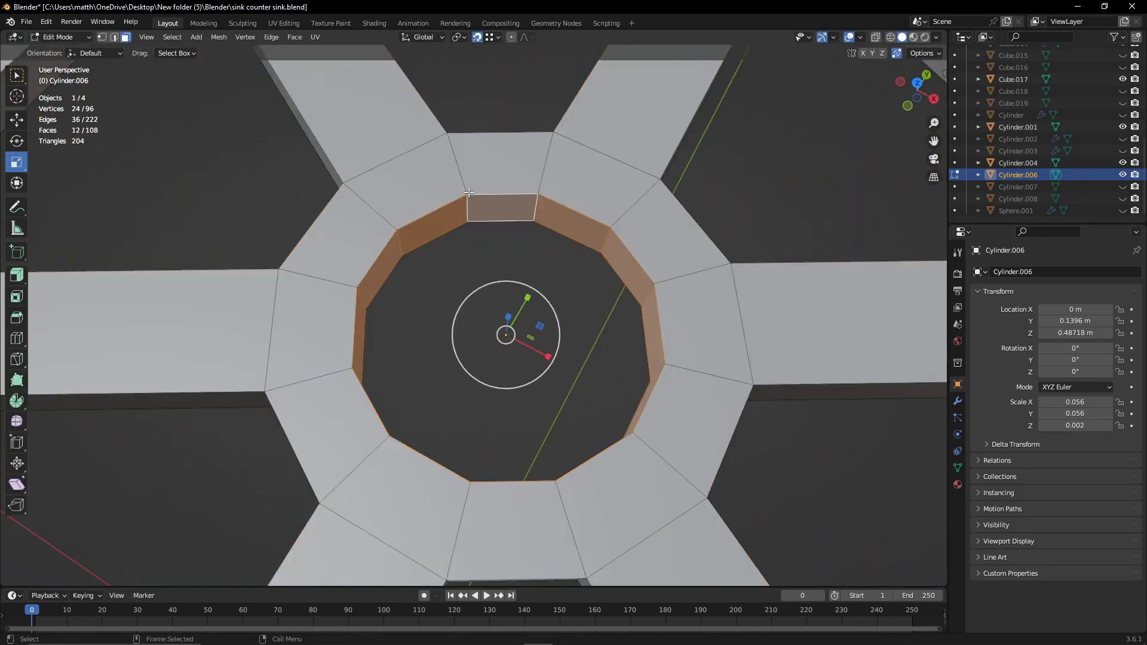
{"action": "key", "text": "1"}
{"action": "left_click", "coordinate": [479, 203]}
{"action": "key", "text": "m"}
{"action": "left_click", "coordinate": [371, 226]}
{"action": "mouse_move", "coordinate": [433, 239]}
{"action": "middle_mouse_down"}
{"action": "mouse_move", "coordinate": [537, 254]}
{"action": "mouse_move", "coordinate": [430, 262]}
{"action": "mouse_move", "coordinate": [525, 333]}
{"action": "mouse_move", "coordinate": [383, 227]}
{"action": "mouse_move", "coordinate": [412, 179]}
{"action": "middle_mouse_up"}
{"action": "key", "text": "m"}
{"action": "left_click", "coordinate": [430, 262]}
- Merge the remaining hub vertex pairs at centre to form the hexagonal hub
{"action": "key", "text": "shift+space"}
{"action": "key", "text": "g"}
{"action": "key", "text": "m"}
{"action": "left_click", "coordinate": [382, 232]}
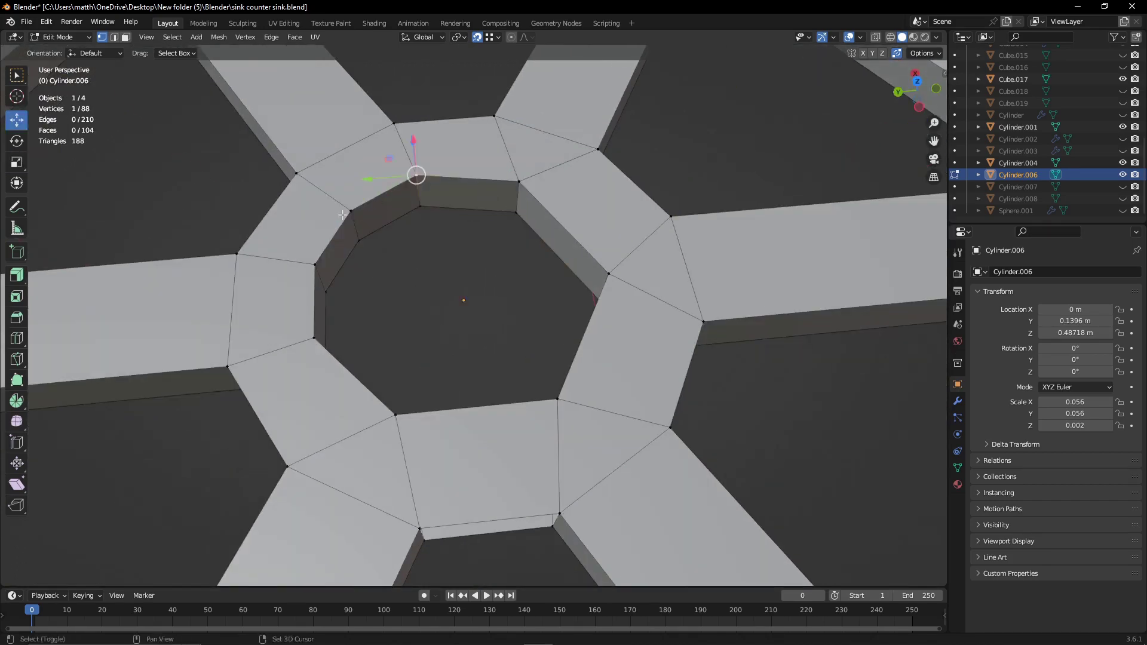
{"action": "left_click", "coordinate": [387, 194], "text": "shift"}
{"action": "key", "text": "m"}
{"action": "left_click", "coordinate": [361, 237]}
- Fill the open gaps on the hub's sides with new faces
{"action": "mouse_move", "coordinate": [403, 232]}
{"action": "middle_mouse_down"}
{"action": "mouse_move", "coordinate": [404, 200]}
{"action": "mouse_move", "coordinate": [458, 273]}
{"action": "mouse_move", "coordinate": [478, 197]}
{"action": "mouse_move", "coordinate": [525, 310]}
{"action": "middle_mouse_up"}
{"action": "scroll", "coordinate": [459, 273], "scroll_direction": "down", "scroll_amount": 5}
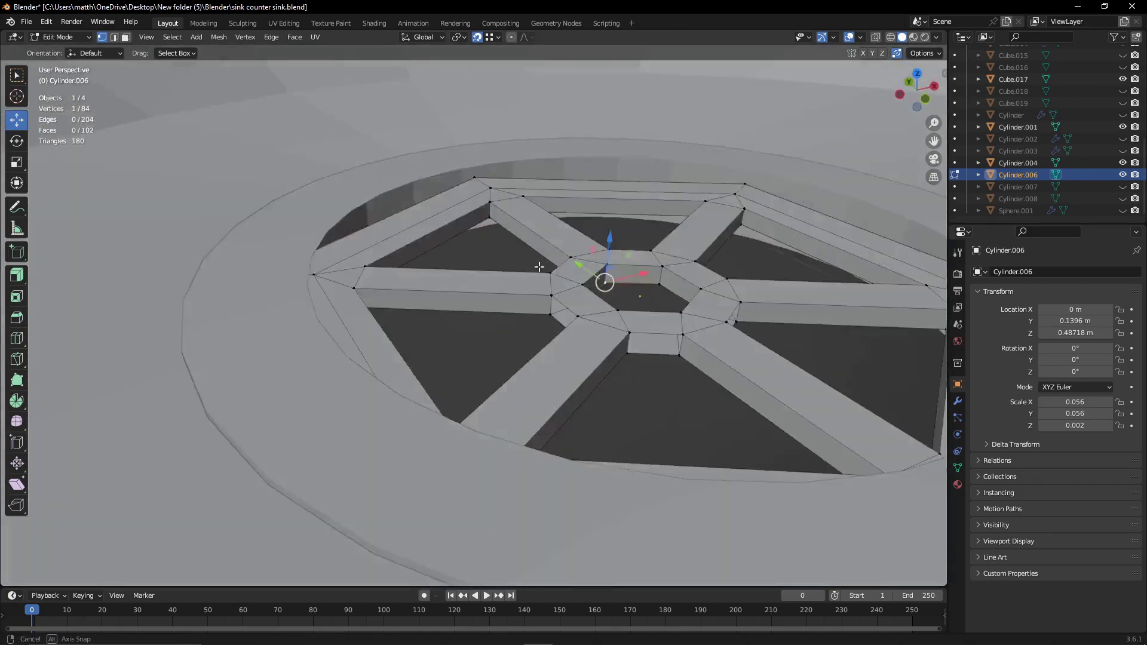
{"action": "scroll", "coordinate": [541, 384], "scroll_direction": "up", "scroll_amount": 5}
{"action": "mouse_move", "coordinate": [541, 384]}
{"action": "middle_mouse_down"}
{"action": "mouse_move", "coordinate": [739, 356]}
{"action": "mouse_move", "coordinate": [657, 388]}
{"action": "mouse_move", "coordinate": [708, 444]}
{"action": "middle_mouse_up"}
{"action": "key", "text": "f"}
{"action": "key", "text": "f"}
{"action": "key", "text": "f"}
{"action": "middle_click_drag", "start_coordinate": [702, 358], "coordinate": [533, 421]}
- Switch to editing the drain rim Cylinder.004 in a top-down see-through view
{"action": "key", "text": "KP_7"}
{"action": "scroll", "coordinate": [516, 409], "scroll_direction": "up", "scroll_amount": 2}
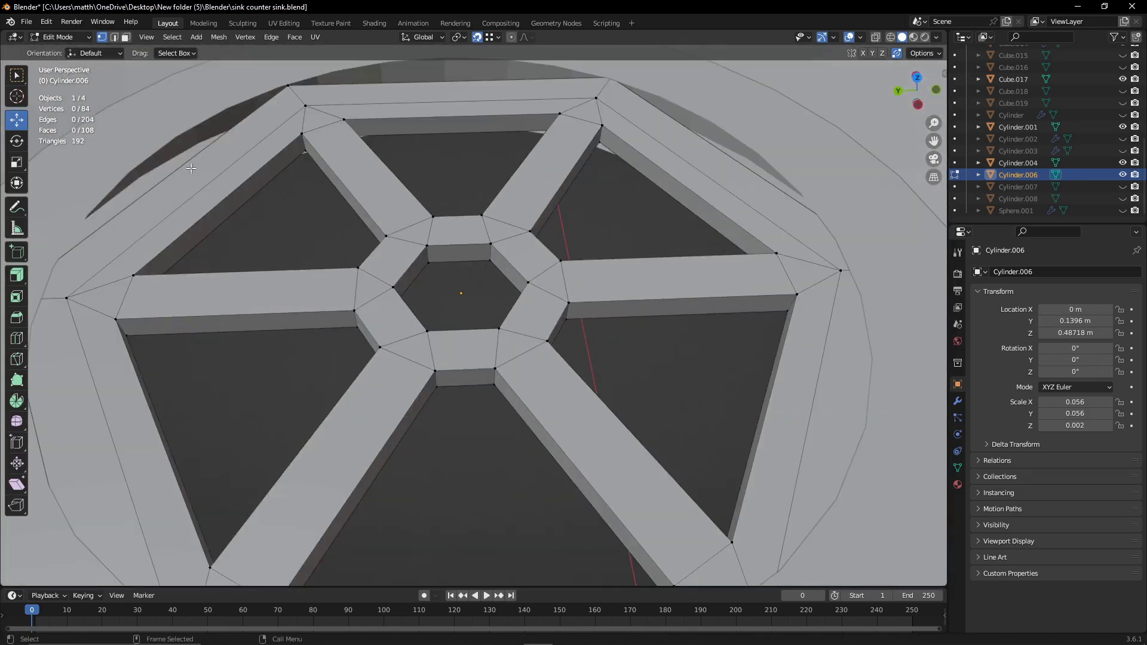
{"action": "key", "text": "Tab"}
{"action": "left_click", "coordinate": [1017, 162]}
{"action": "key", "text": "Tab"}
{"action": "scroll", "coordinate": [615, 355], "scroll_direction": "up", "scroll_amount": 4}
- Fill faces between vertex groups along the drain rim's inner edge
{"action": "key", "text": "f"}
{"action": "left_click_drag", "start_coordinate": [322, 161], "coordinate": [469, 229]}
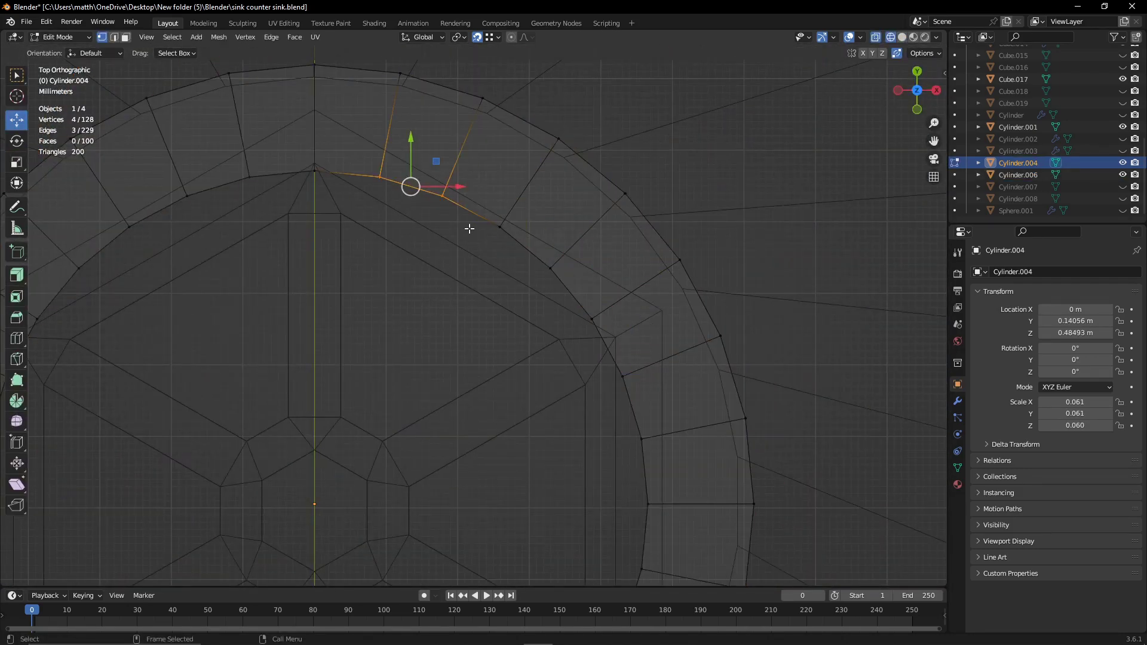
{"action": "key", "text": "f"}
{"action": "middle_click_drag", "start_coordinate": [198, 251], "coordinate": [307, 328], "text": "shift"}
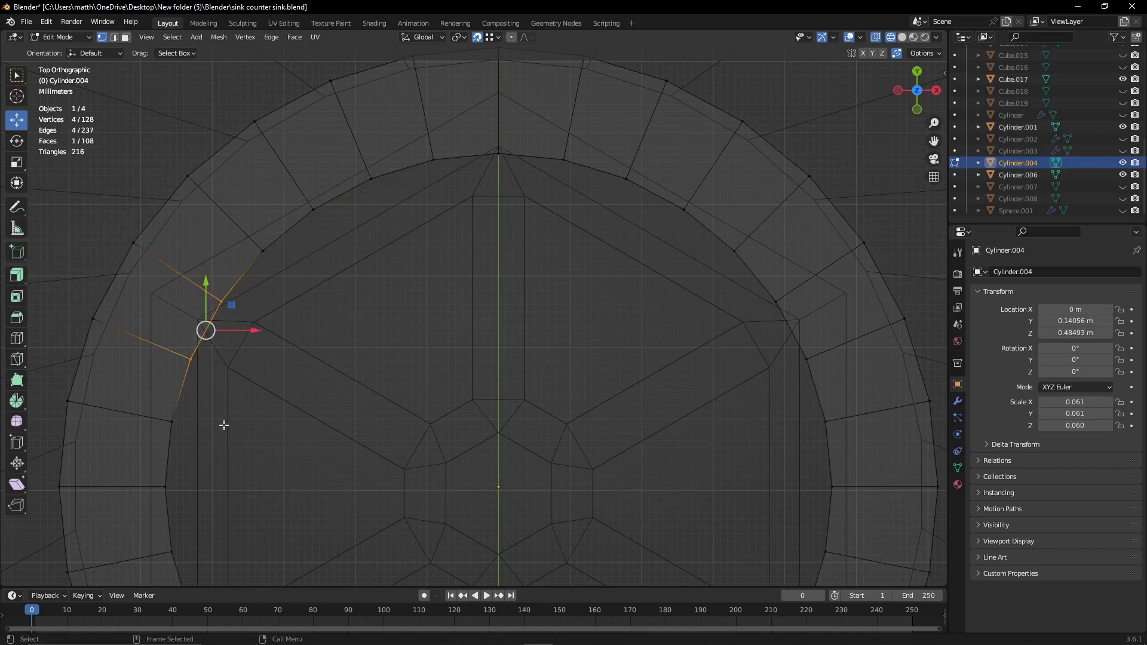
{"action": "key", "text": "f"}
{"action": "middle_click_drag", "start_coordinate": [265, 406], "coordinate": [312, 282], "text": "shift"}
{"action": "left_click_drag", "start_coordinate": [176, 349], "coordinate": [176, 350]}
{"action": "key", "text": "f"}
- Fill the remaining open gaps around the drain ring
{"action": "middle_click_drag", "start_coordinate": [176, 350], "coordinate": [180, 276], "text": "shift"}
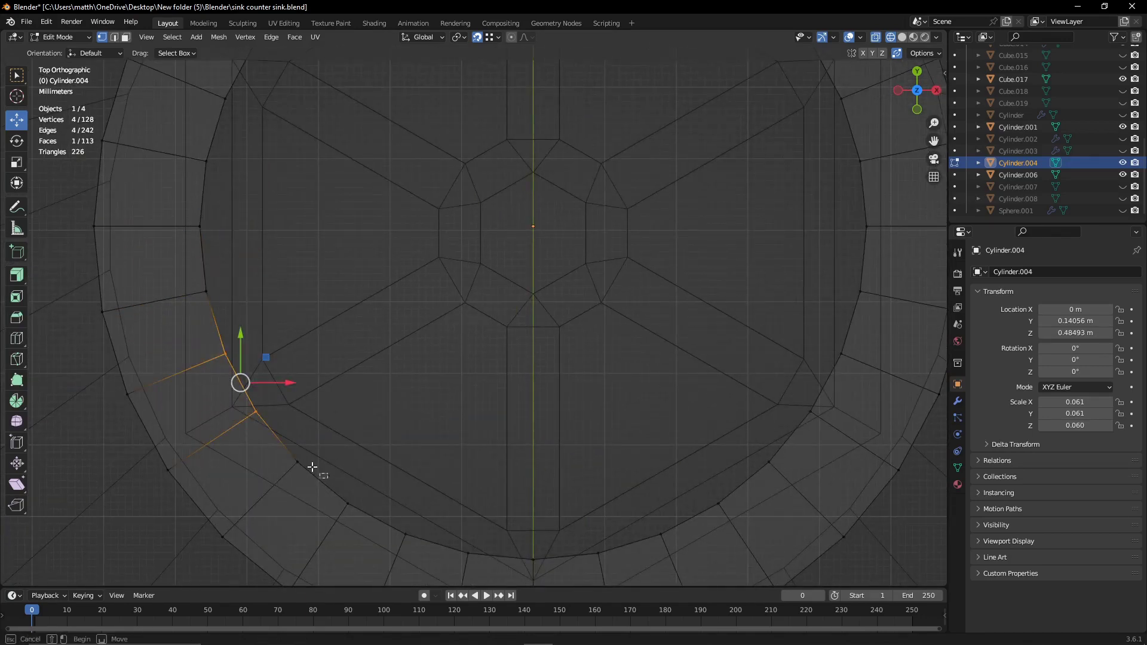
{"action": "left_click_drag", "start_coordinate": [312, 467], "coordinate": [377, 508]}
{"action": "key", "text": "f"}
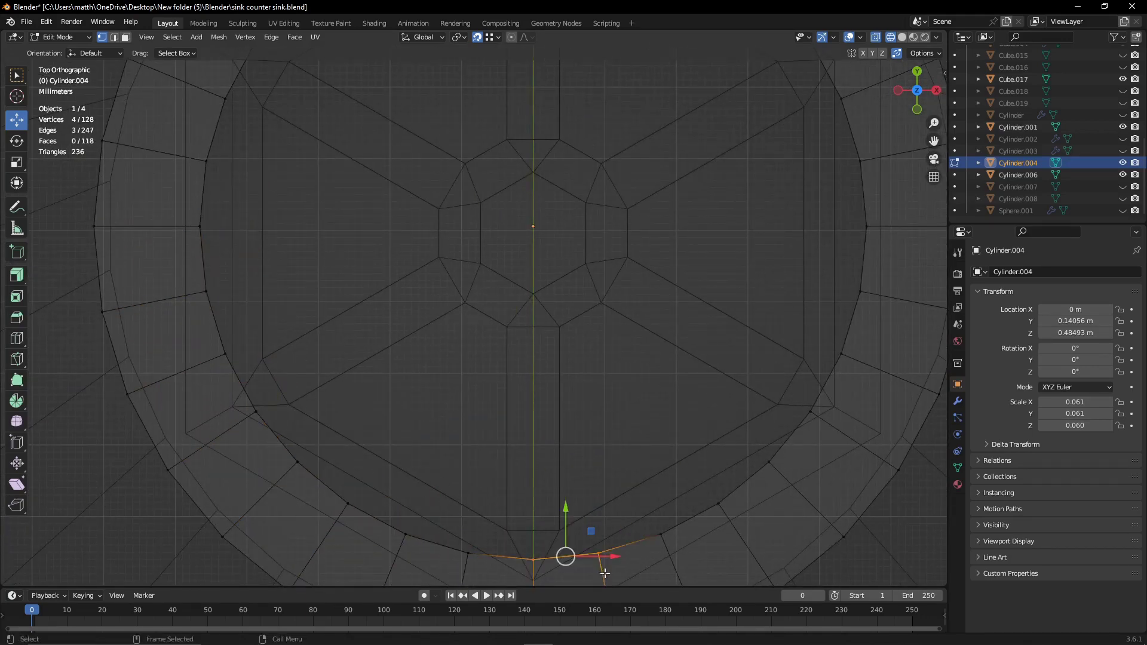
{"action": "key", "text": "f"}
{"action": "key", "text": "f"}
{"action": "key", "text": "f"}
{"action": "key", "text": "f"}
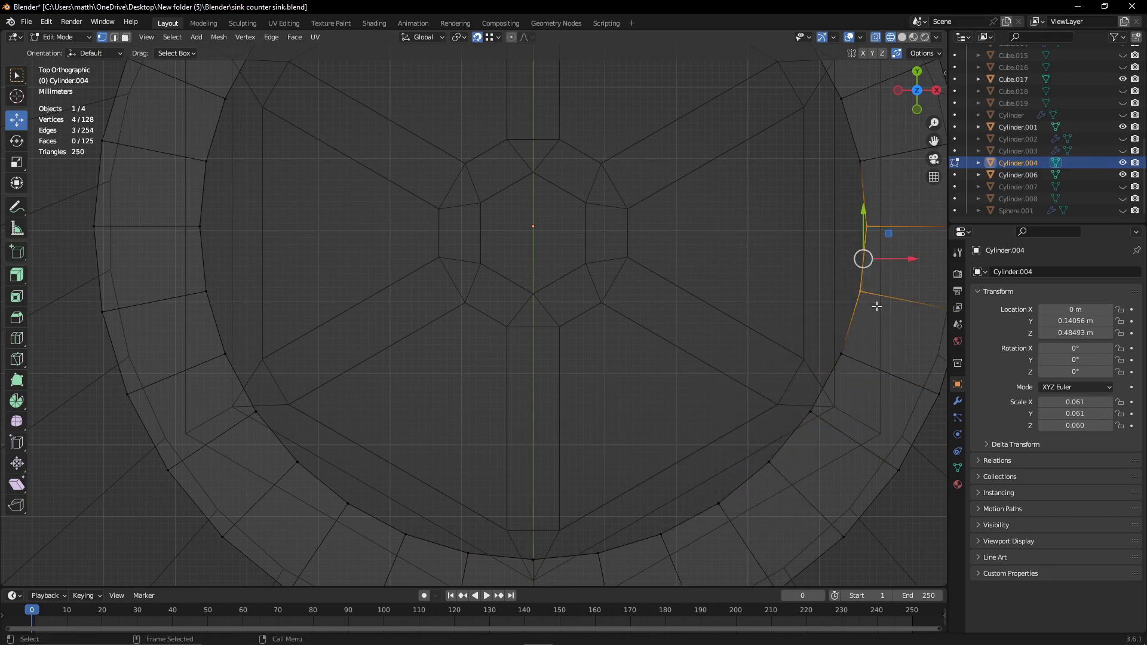
{"action": "key", "text": "f"}
{"action": "key", "text": "shift+z"}
{"action": "middle_click_drag", "start_coordinate": [876, 305], "coordinate": [560, 355]}
- Exit Edit Mode and orbit back in on the drain
{"action": "left_click_drag", "start_coordinate": [412, 259], "coordinate": [494, 350]}
{"action": "key", "text": "Tab"}
{"action": "scroll", "coordinate": [573, 346], "scroll_direction": "down", "scroll_amount": 5}
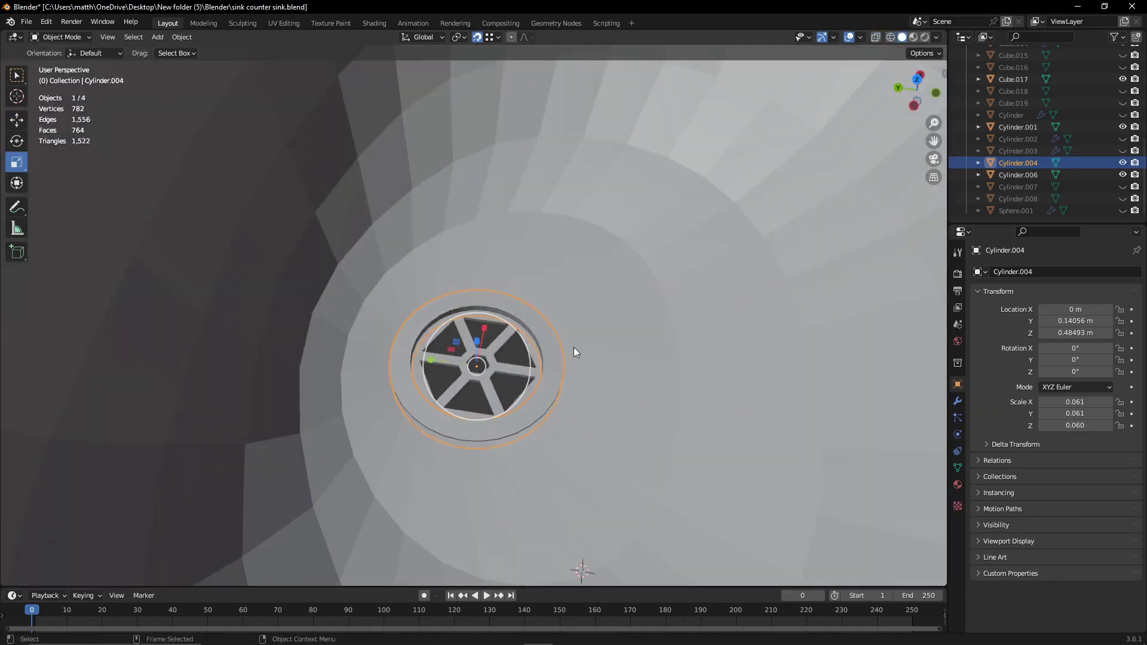
{"action": "mouse_move", "coordinate": [573, 346]}
{"action": "middle_mouse_down"}
{"action": "mouse_move", "coordinate": [753, 378]}
{"action": "mouse_move", "coordinate": [517, 368]}
{"action": "middle_mouse_up"}
{"action": "scroll", "coordinate": [517, 368], "scroll_direction": "up", "scroll_amount": 5}
- Nudge the drain slightly down along Z and select the grate
{"action": "key", "text": "shift+space"}
{"action": "key", "text": "g"}
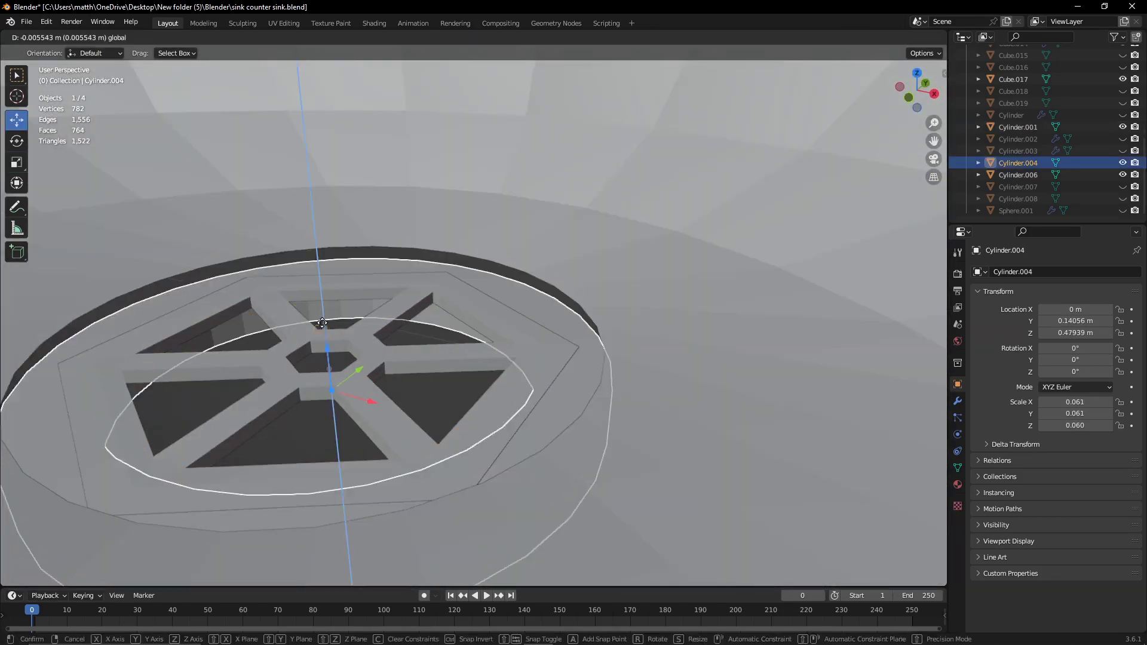
{"action": "left_click_drag", "start_coordinate": [331, 328], "coordinate": [295, 331]}
{"action": "scroll", "coordinate": [483, 360], "scroll_direction": "up", "scroll_amount": 1}
{"action": "left_click", "coordinate": [483, 360]}
{"action": "scroll", "coordinate": [717, 489], "scroll_direction": "down", "scroll_amount": 5}
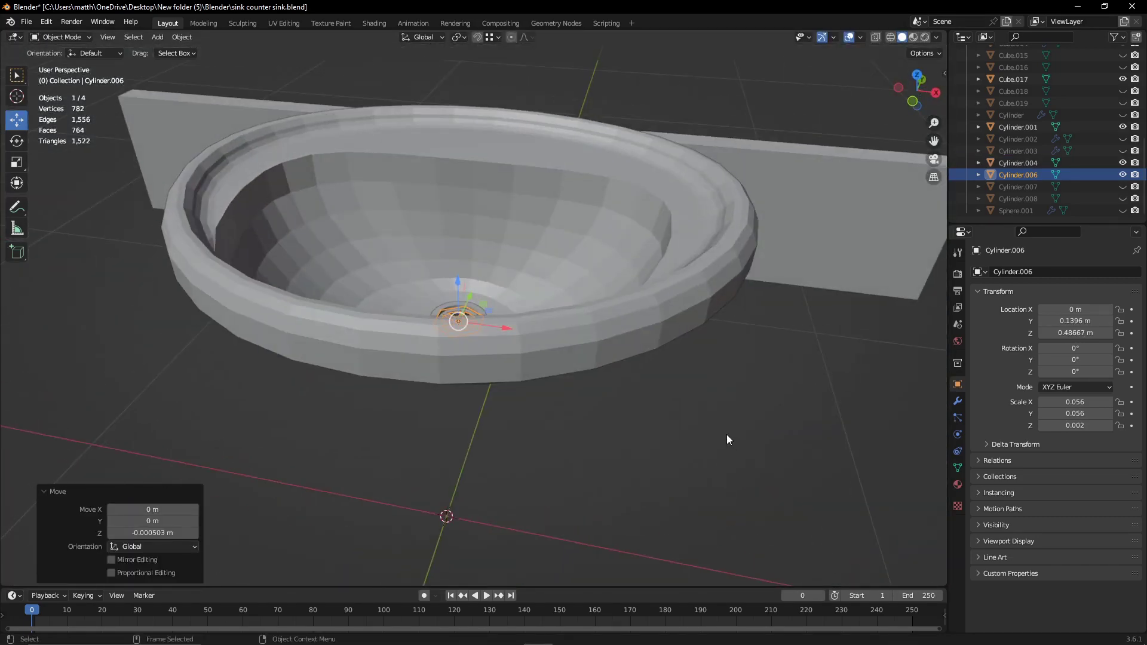
- Select the sink basin and turn on the Face Orientation overlay
{"action": "left_click", "coordinate": [1018, 126]}
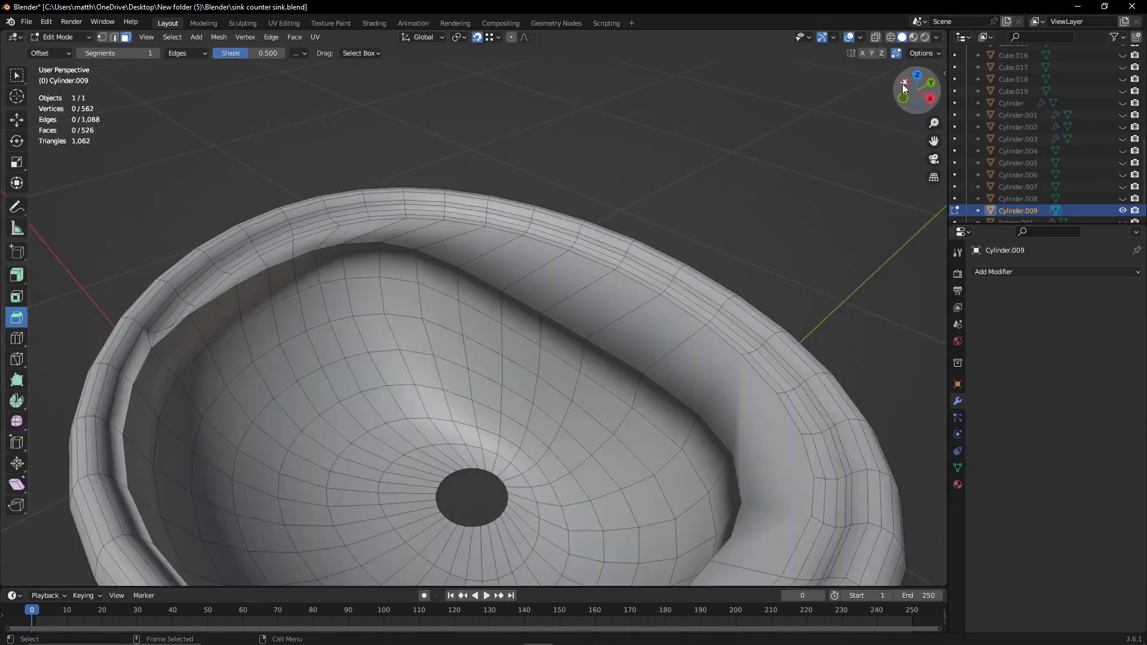
{"action": "left_click", "coordinate": [860, 37]}
{"action": "left_click", "coordinate": [791, 279]}
- Select all the red, inward-facing basin faces from several angles
{"action": "left_click_drag", "start_coordinate": [436, 239], "coordinate": [627, 412], "text": "shift"}
{"action": "middle_click_drag", "start_coordinate": [627, 412], "coordinate": [538, 418]}
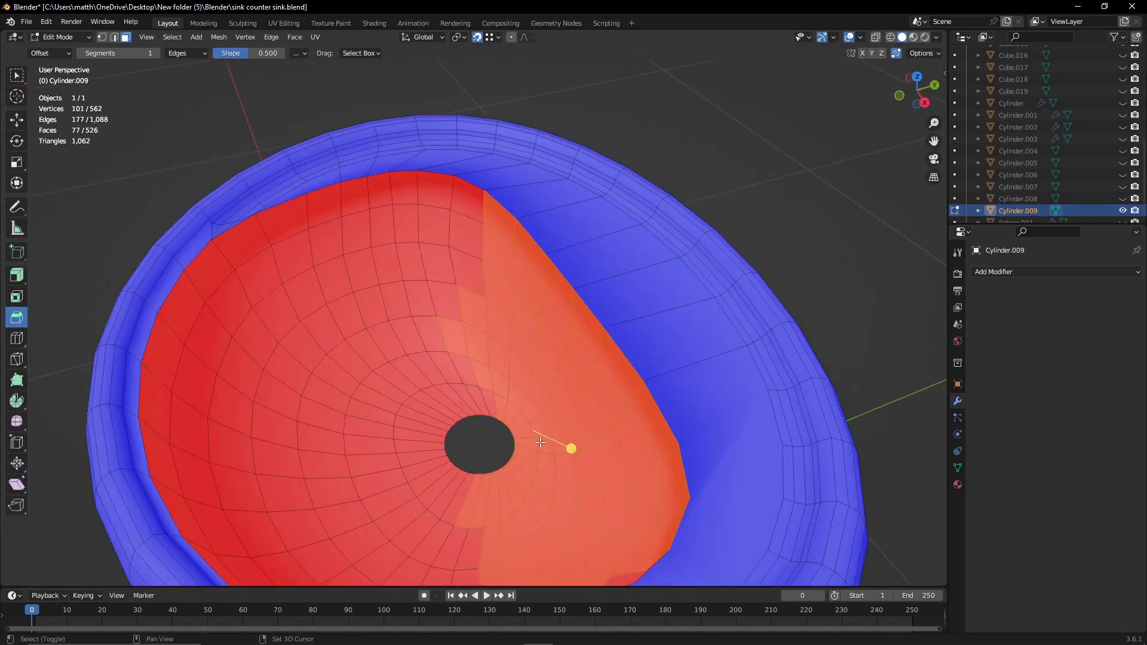
{"action": "left_click_drag", "start_coordinate": [513, 257], "coordinate": [251, 454], "text": "shift"}
{"action": "middle_click_drag", "start_coordinate": [477, 359], "coordinate": [462, 259]}
{"action": "left_click_drag", "start_coordinate": [462, 259], "coordinate": [238, 323], "text": "shift"}
{"action": "middle_click_drag", "start_coordinate": [239, 322], "coordinate": [526, 119]}
{"action": "left_click_drag", "start_coordinate": [525, 119], "coordinate": [360, 147], "text": "shift"}
{"action": "middle_click_drag", "start_coordinate": [360, 146], "coordinate": [418, 238]}
{"action": "scroll", "coordinate": [478, 268], "scroll_direction": "down", "scroll_amount": 3}
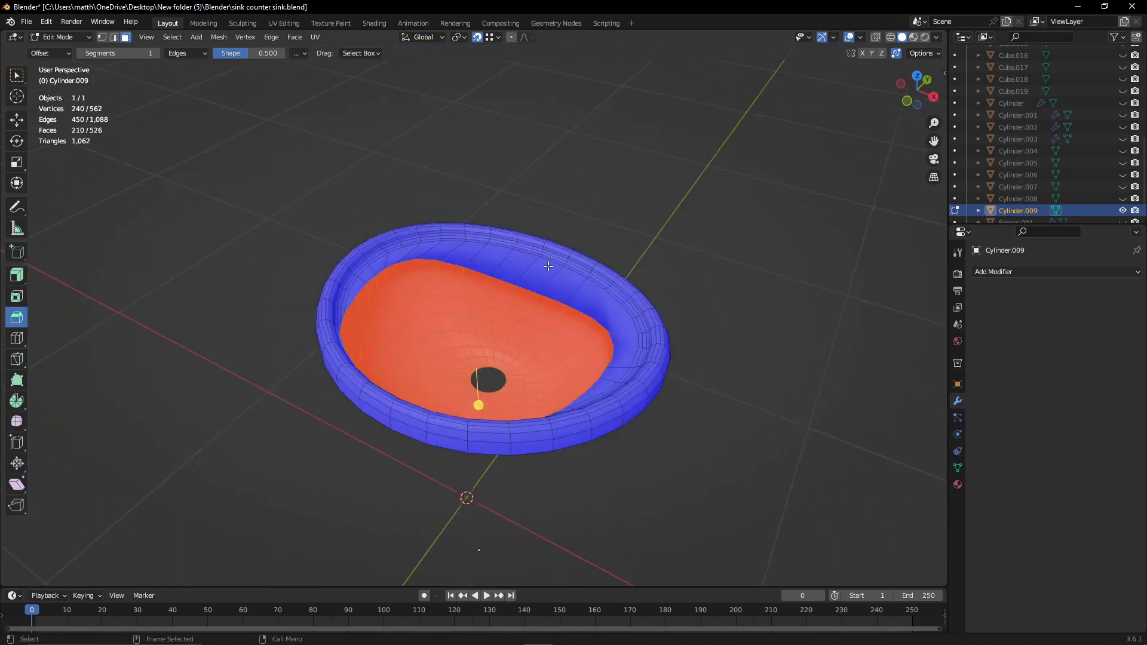
- Flip the normals of the selected basin faces
{"action": "key", "text": "alt+n"}
{"action": "left_click", "coordinate": [547, 267]}
{"action": "scroll", "coordinate": [668, 270], "scroll_direction": "up", "scroll_amount": 3}
{"action": "scroll", "coordinate": [668, 271], "scroll_direction": "up", "scroll_amount": 3}
- Turn off the Face Orientation overlay and return to Object Mode
{"action": "left_click", "coordinate": [860, 37]}
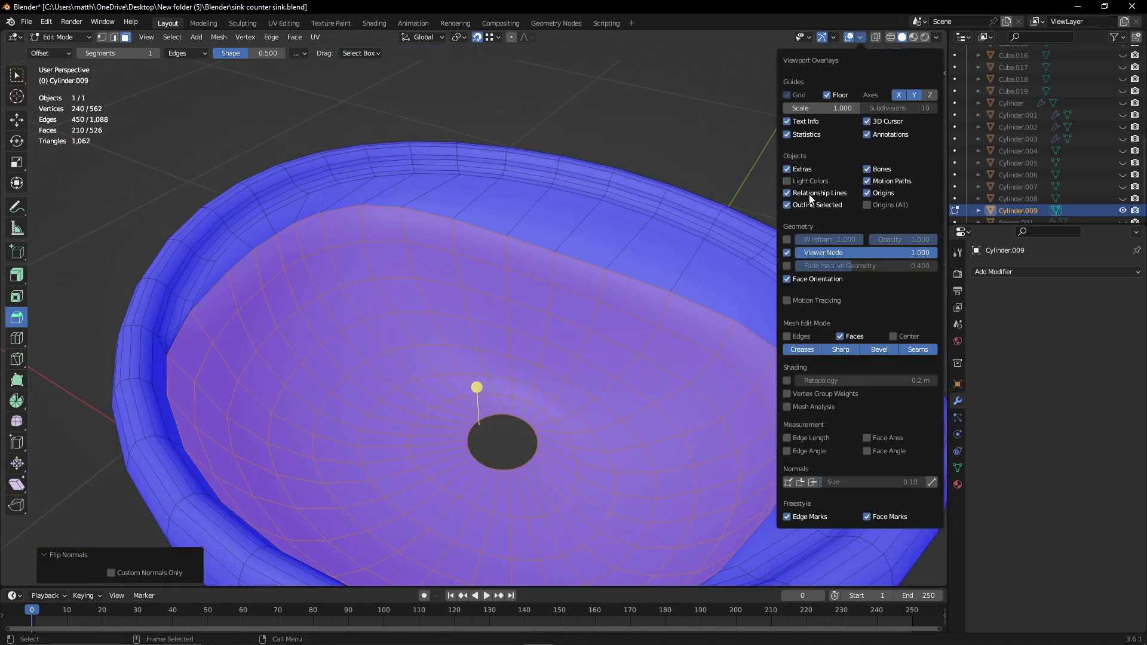
{"action": "left_click", "coordinate": [808, 195]}
{"action": "key", "text": "Tab"}
{"action": "scroll", "coordinate": [689, 182], "scroll_direction": "down", "scroll_amount": 5}
{"action": "scroll", "coordinate": [592, 211], "scroll_direction": "up", "scroll_amount": 8}
{"action": "scroll", "coordinate": [592, 212], "scroll_direction": "down", "scroll_amount": 3}
- Recheck the basin rim in Edit Mode, then exit and clear the selection
{"action": "left_click", "coordinate": [728, 244]}
{"action": "key", "text": "Tab"}
{"action": "scroll", "coordinate": [728, 245], "scroll_direction": "up", "scroll_amount": 4}
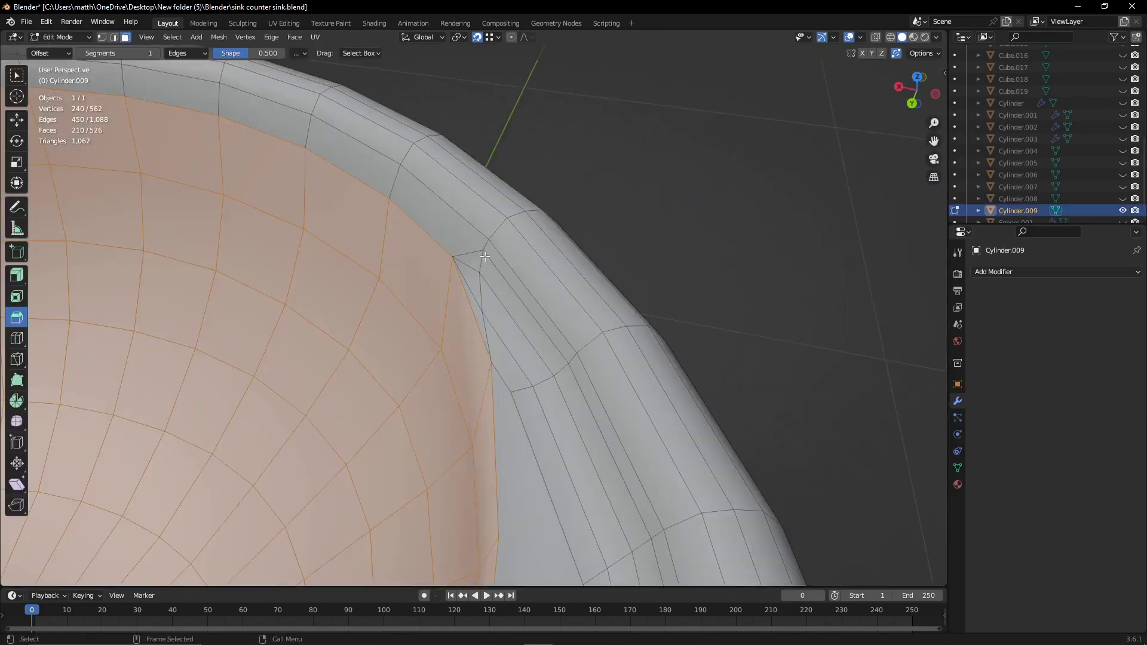
{"action": "mouse_move", "coordinate": [728, 245]}
{"action": "middle_mouse_down"}
{"action": "mouse_move", "coordinate": [685, 217]}
{"action": "mouse_move", "coordinate": [621, 311]}
{"action": "mouse_move", "coordinate": [621, 281]}
{"action": "middle_mouse_up"}
{"action": "scroll", "coordinate": [685, 217], "scroll_direction": "down", "scroll_amount": 4}
{"action": "key", "text": "Tab"}
{"action": "left_click", "coordinate": [517, 196]}
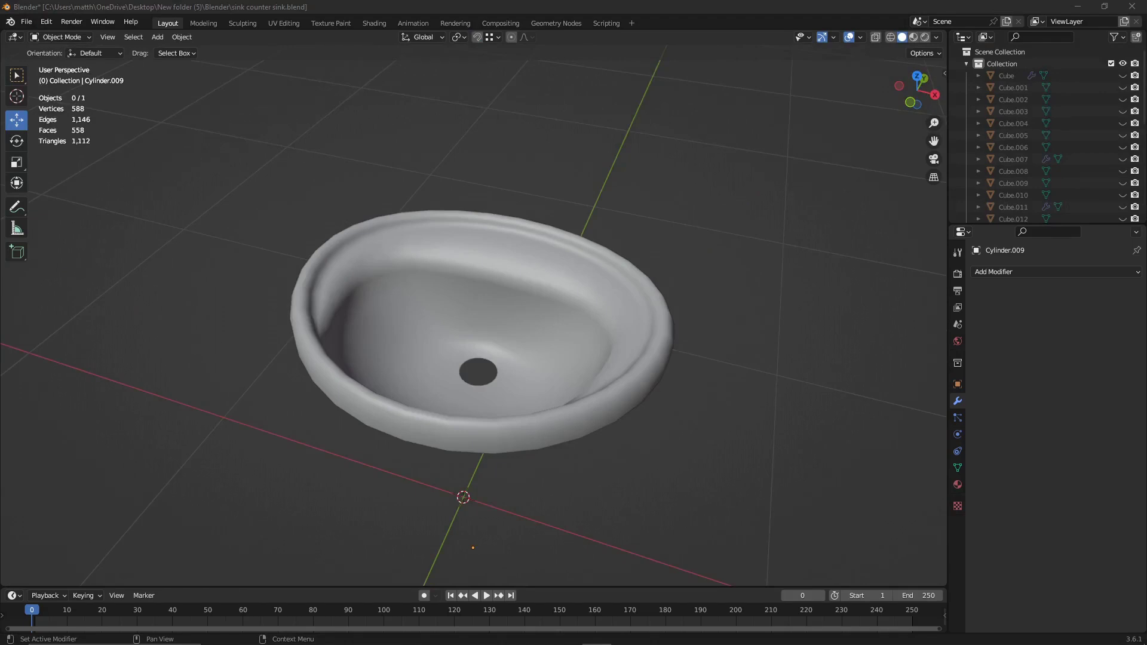
- Add a cylinder for the faucet base and set its X and Y scale to 0.065
{"action": "left_click", "coordinate": [157, 37]}
{"action": "left_click", "coordinate": [305, 65]}
{"action": "key", "text": "ctrl+z"}
{"action": "left_click", "coordinate": [158, 37]}
{"action": "left_click", "coordinate": [321, 115]}
{"action": "left_click_drag", "start_coordinate": [498, 486], "coordinate": [485, 490]}
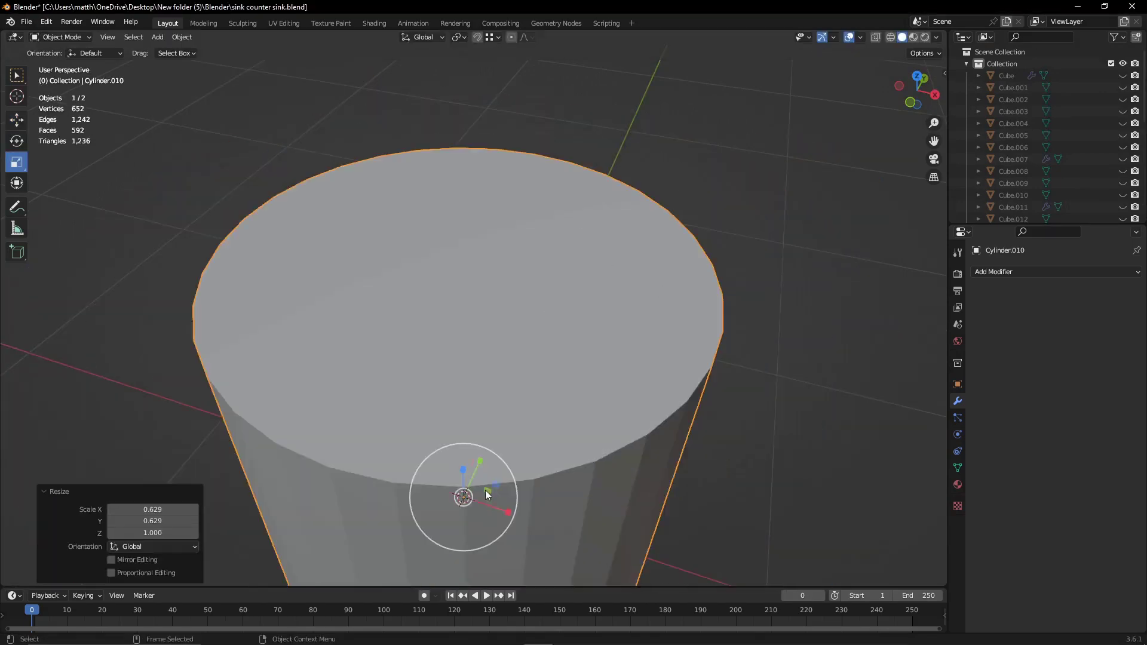
{"action": "left_click", "coordinate": [958, 384]}
{"action": "key", "text": "Return"}
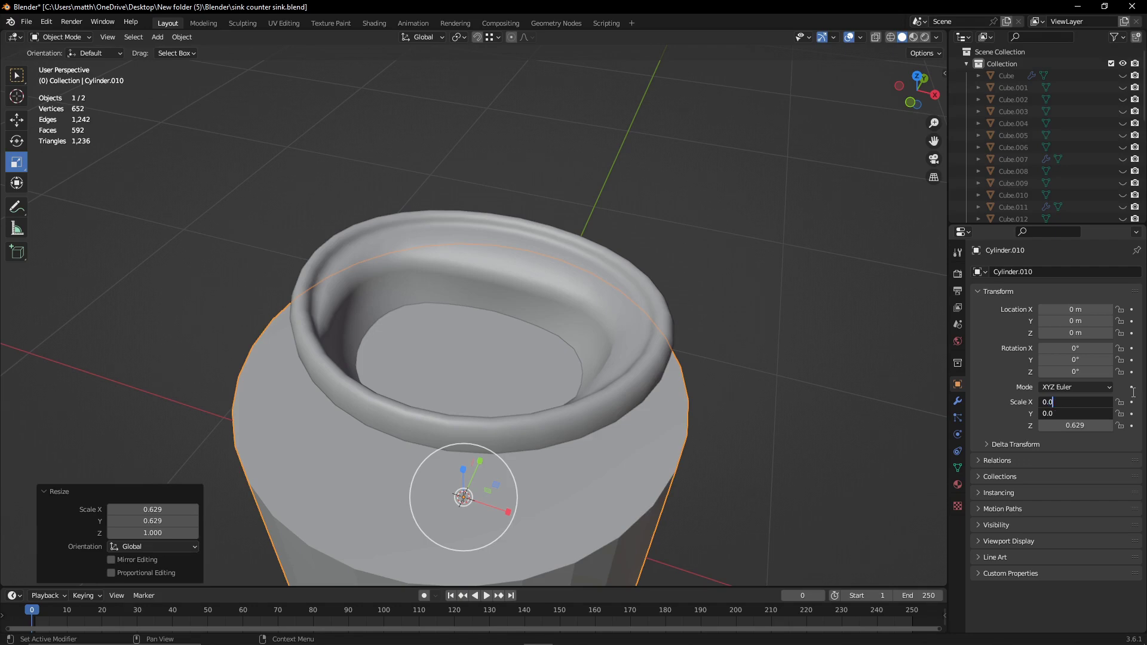
{"action": "type", "text": "65"}
{"action": "key", "text": "Return"}
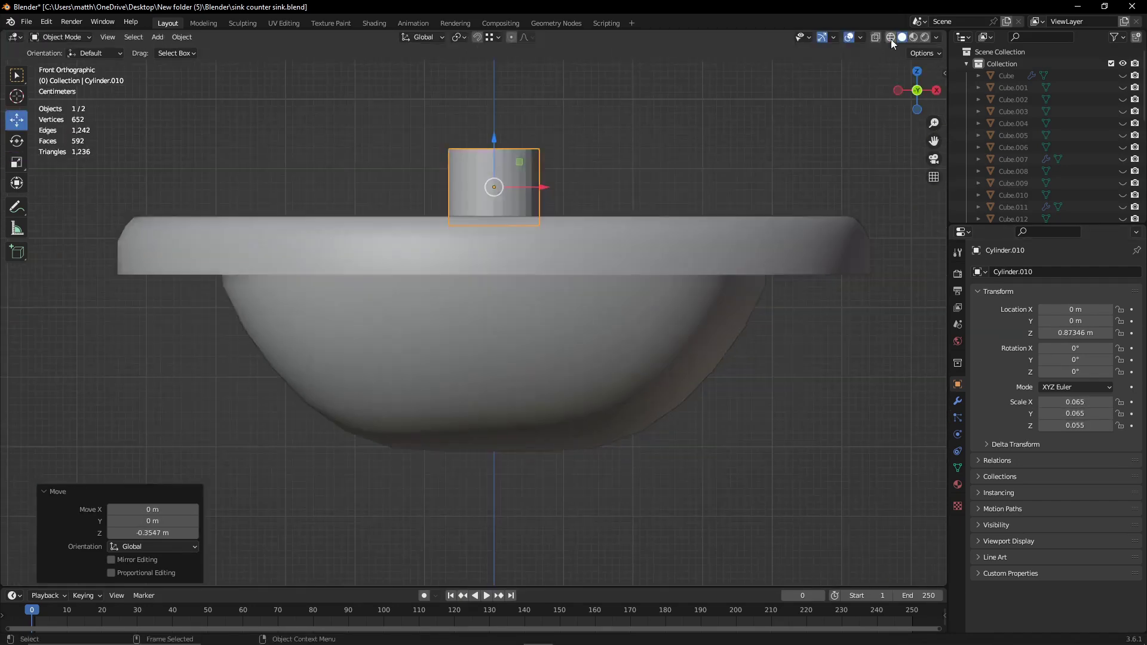
- Flatten the cylinder to 0.015 height scale and lower the disc onto the counter
{"action": "left_click", "coordinate": [890, 37]}
{"action": "key", "text": "s"}
{"action": "key", "text": "z"}
{"action": "left_click", "coordinate": [492, 216]}
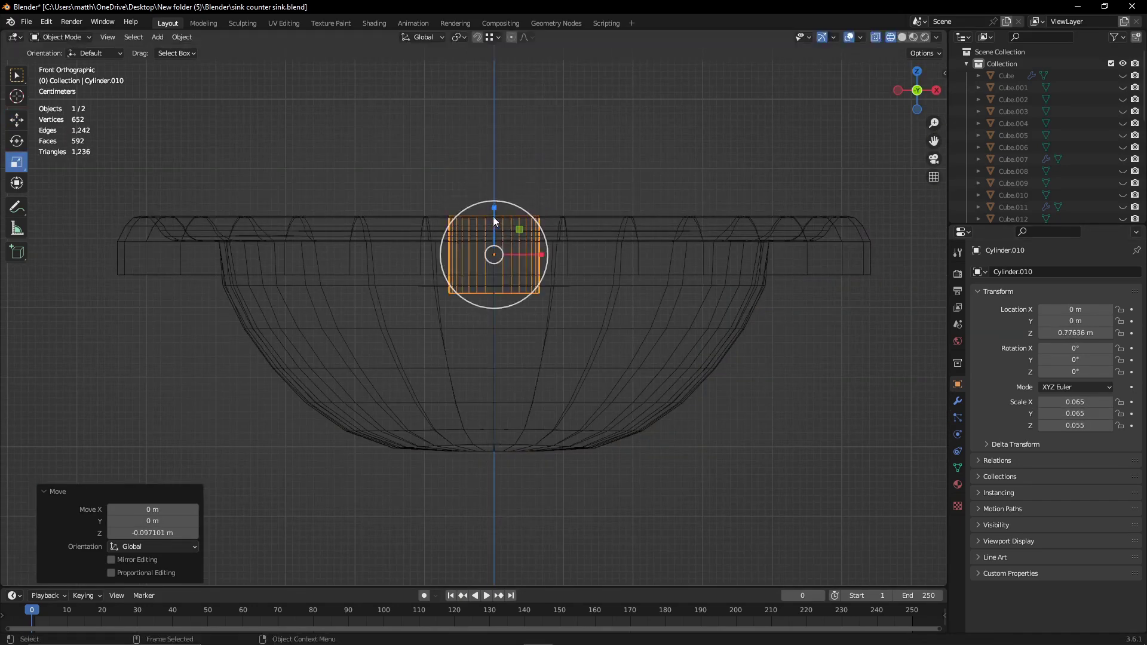
{"action": "key", "text": "g"}
{"action": "key", "text": "z"}
{"action": "left_click", "coordinate": [493, 236]}
{"action": "key", "text": "KP_3"}
- Slide the faucet disc back behind the basin, viewed in wireframe from the front
{"action": "left_click_drag", "start_coordinate": [411, 235], "coordinate": [635, 235]}
{"action": "middle_click_drag", "start_coordinate": [635, 235], "coordinate": [537, 287]}
{"action": "key", "text": "shift+z"}
{"action": "left_click_drag", "start_coordinate": [529, 295], "coordinate": [543, 294]}
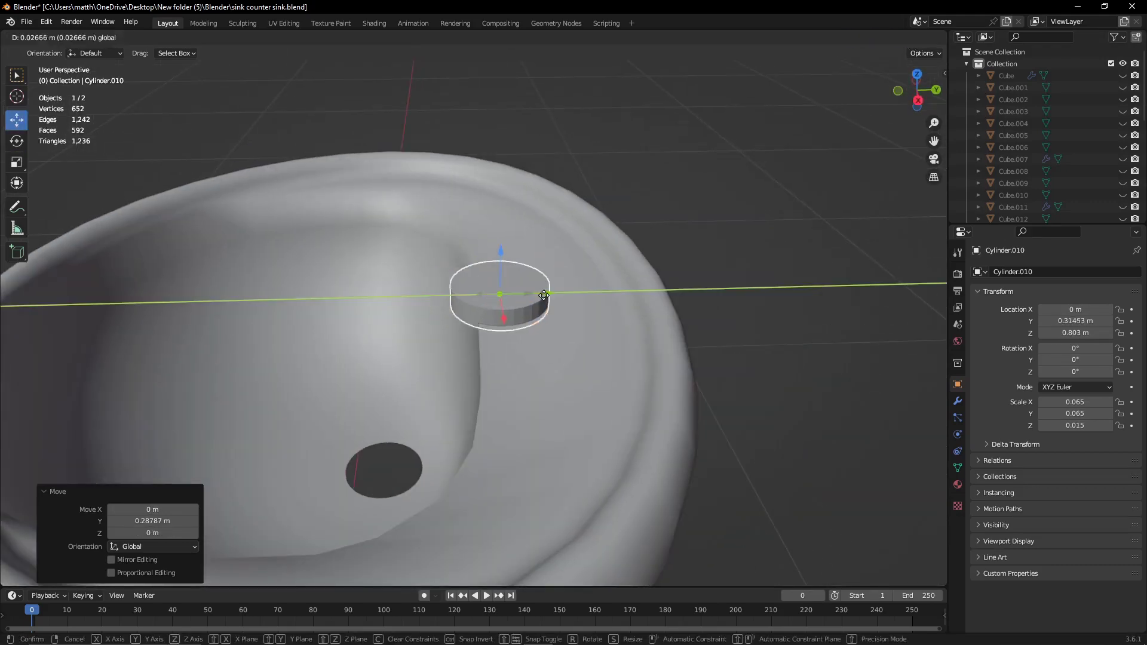
{"action": "left_click", "coordinate": [582, 302]}
{"action": "left_click", "coordinate": [897, 90]}
{"action": "key", "text": "shift+z"}
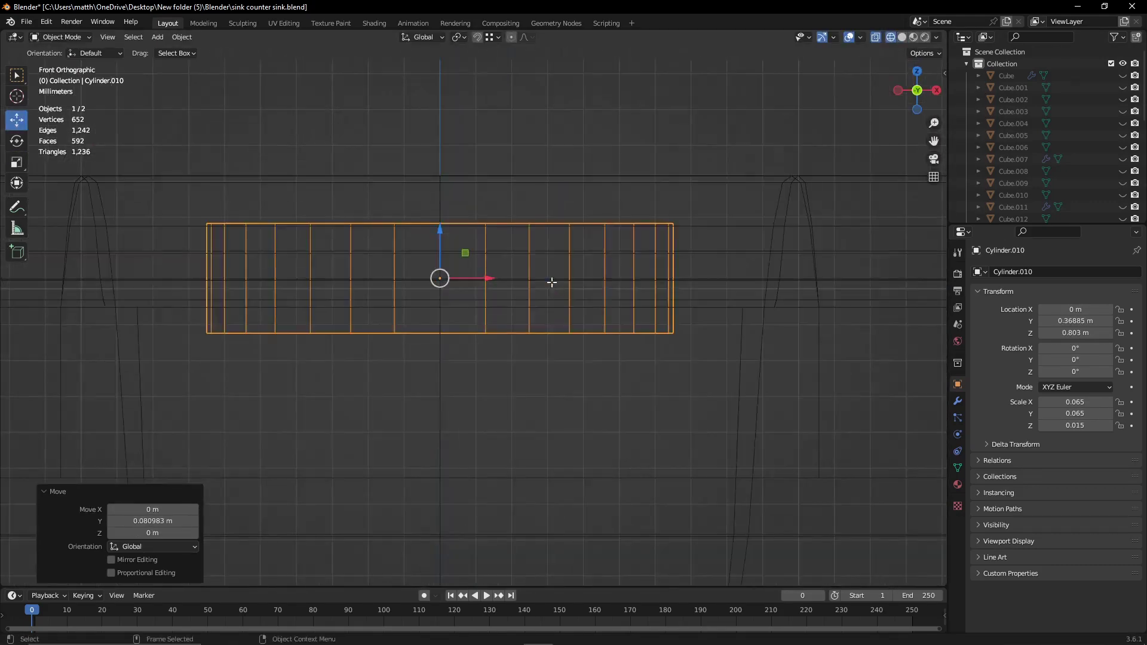
{"action": "scroll", "coordinate": [496, 276], "scroll_direction": "down", "scroll_amount": 2}
- Add a cube and flatten it by editing its Z scale
{"action": "left_click", "coordinate": [158, 37]}
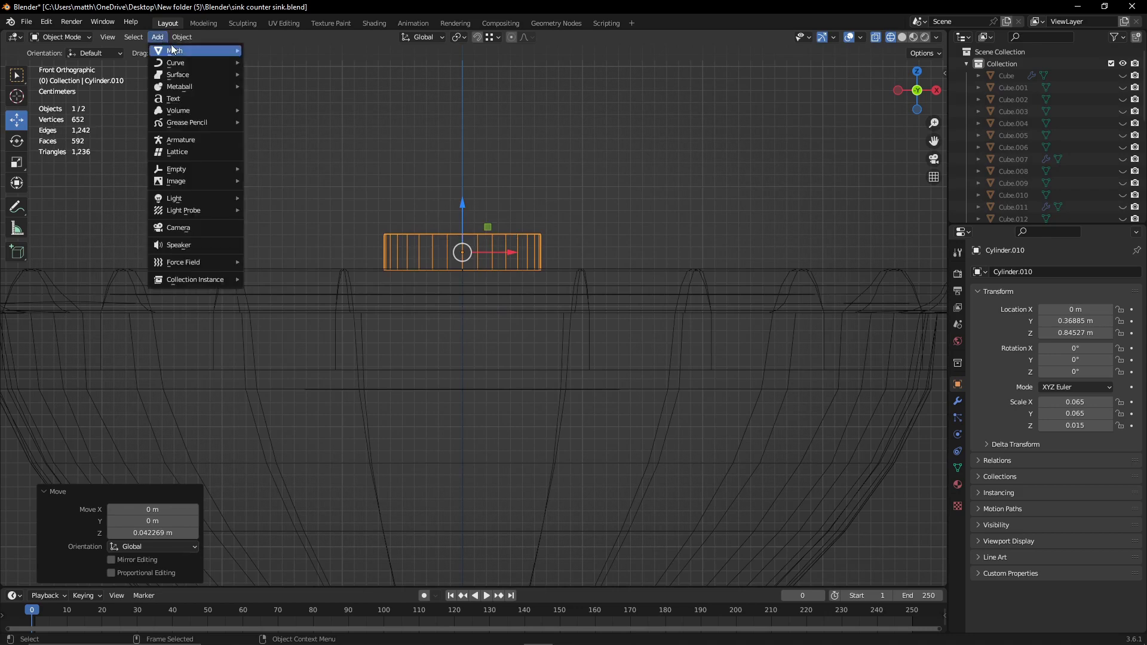
{"action": "left_click", "coordinate": [263, 64]}
{"action": "scroll", "coordinate": [470, 349], "scroll_direction": "down", "scroll_amount": 4}
{"action": "double_click", "coordinate": [1075, 426]}
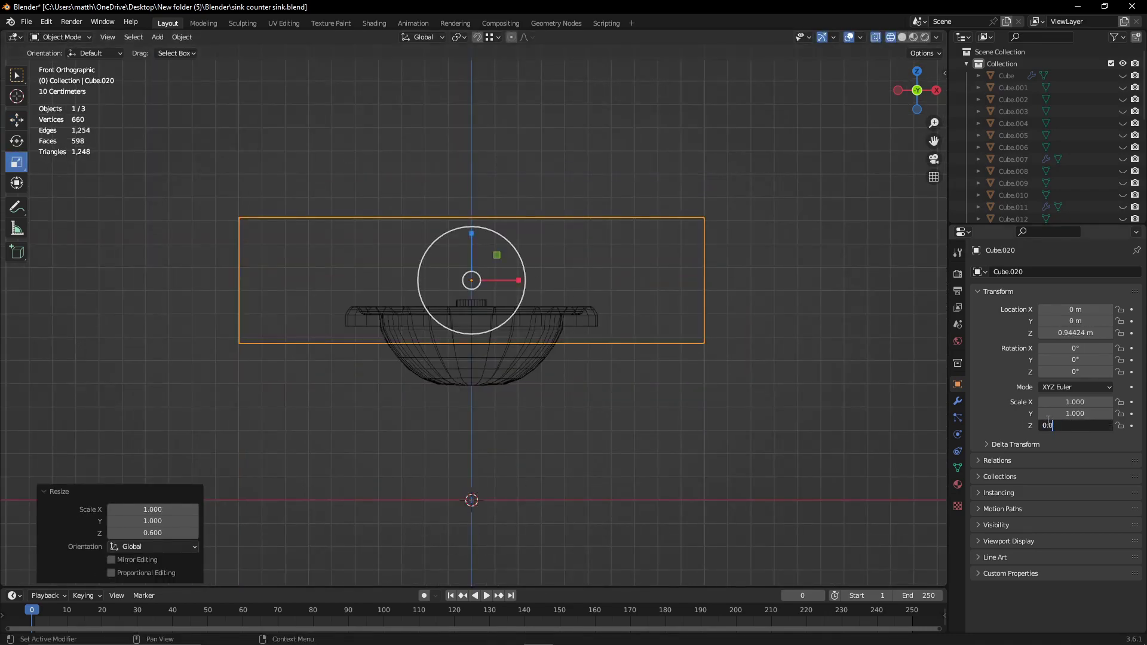
{"action": "key", "text": "Return"}
{"action": "scroll", "coordinate": [506, 259], "scroll_direction": "up", "scroll_amount": 5}
- Hide basin Cylinder.009 and, in Edit Mode, lower faucet disc Cylinder.010's top face slightly
{"action": "left_click", "coordinate": [765, 416]}
{"action": "scroll", "coordinate": [1121, 190], "scroll_direction": "down", "scroll_amount": 3}
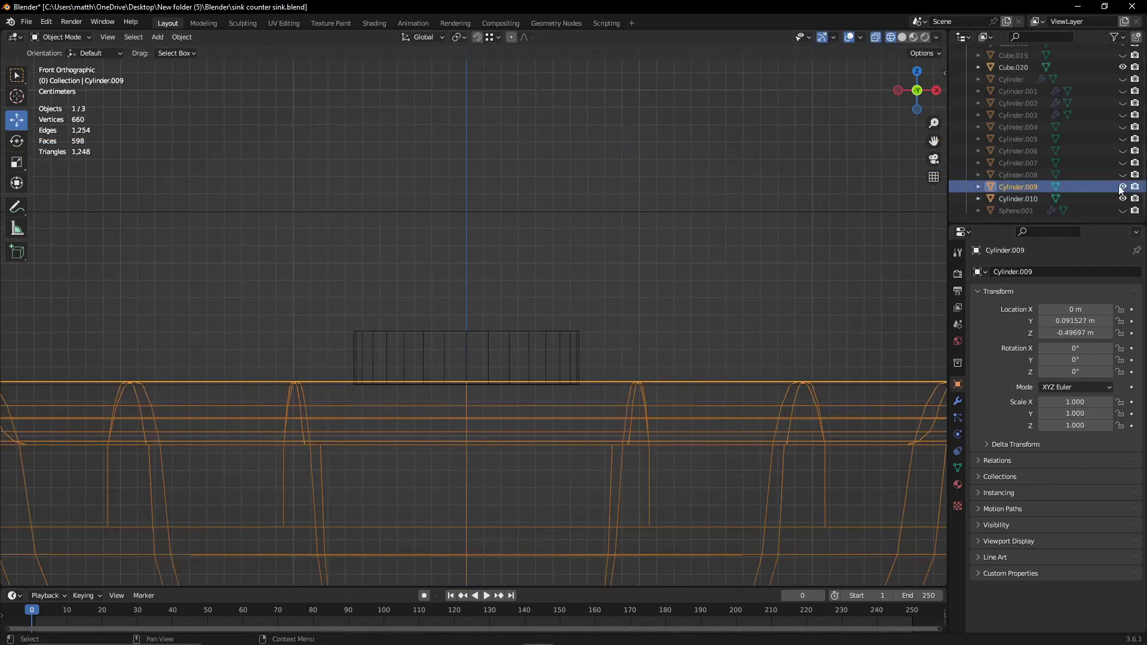
{"action": "left_click", "coordinate": [1121, 190]}
{"action": "left_click", "coordinate": [533, 357]}
{"action": "key", "text": "Tab"}
{"action": "mouse_move", "coordinate": [466, 280]}
{"action": "left_mouse_down"}
{"action": "mouse_move", "coordinate": [490, 348]}
{"action": "mouse_move", "coordinate": [468, 326]}
{"action": "left_mouse_up"}
{"action": "scroll", "coordinate": [478, 326], "scroll_direction": "up", "scroll_amount": 4}
- Inset the disc's top face and extrude two slightly narrower rings upward
{"action": "key", "text": "shift+space"}
{"action": "key", "text": "s"}
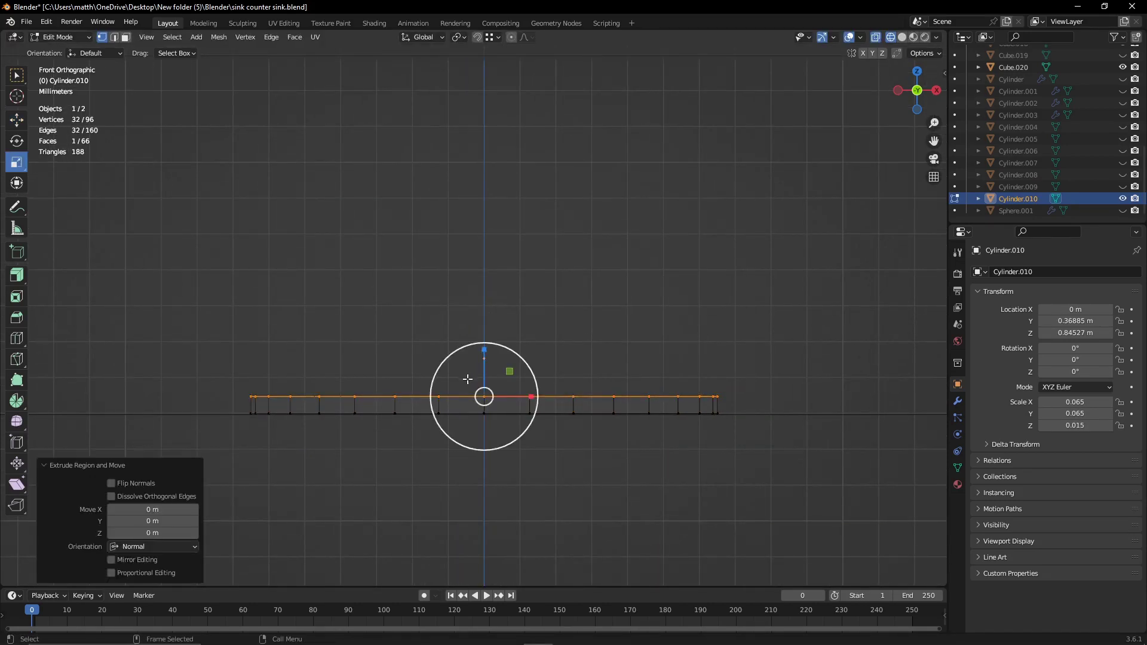
{"action": "left_click_drag", "start_coordinate": [476, 388], "coordinate": [473, 387]}
{"action": "scroll", "coordinate": [474, 388], "scroll_direction": "down", "scroll_amount": 2}
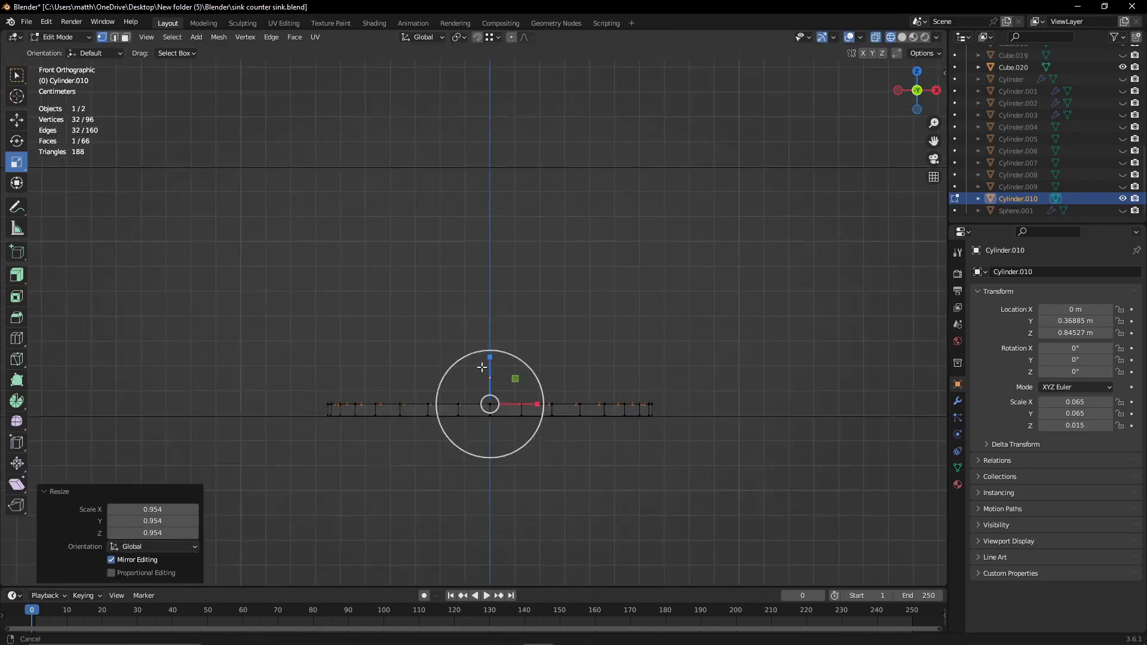
{"action": "middle_click_drag", "start_coordinate": [476, 392], "coordinate": [485, 436], "text": "shift"}
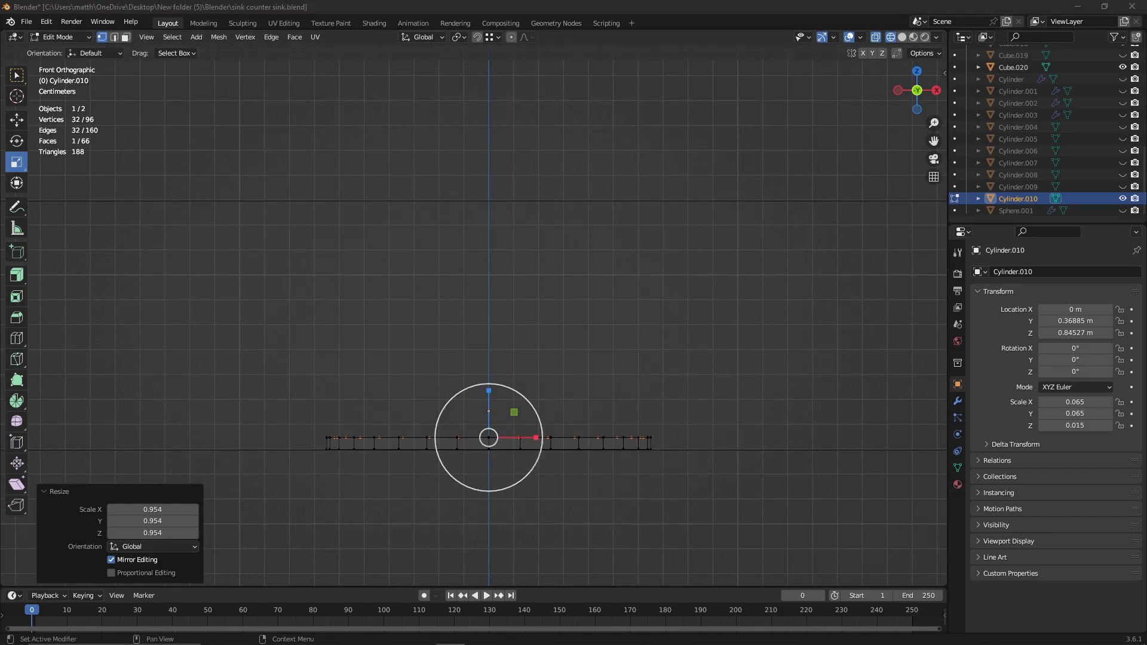
{"action": "key", "text": "e"}
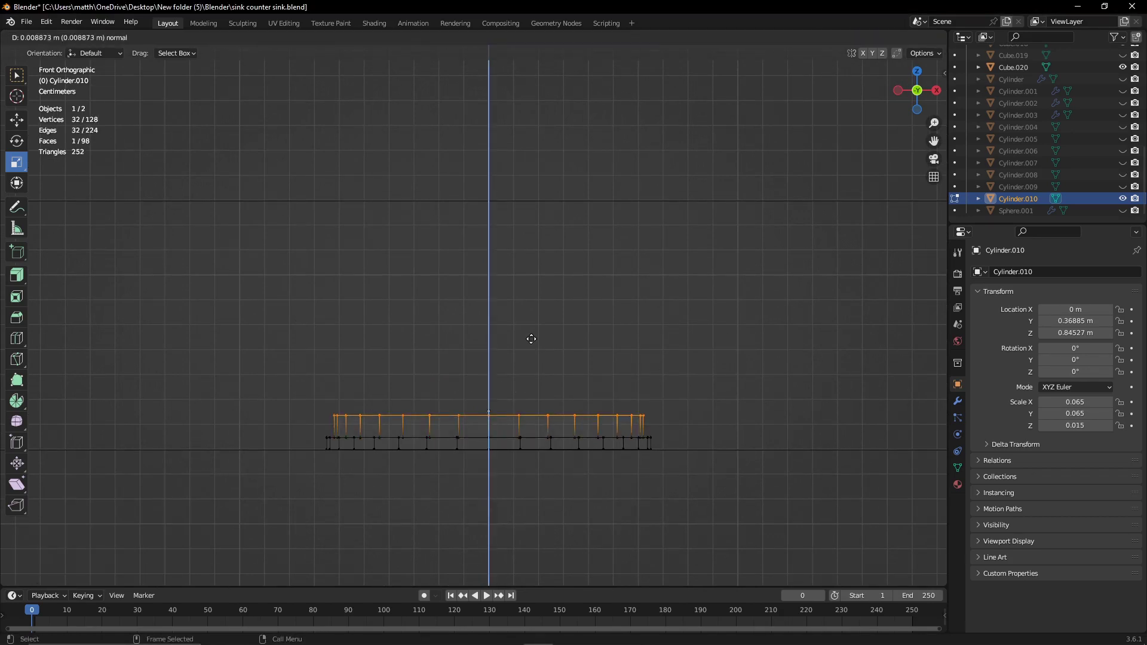
{"action": "left_click", "coordinate": [531, 339]}
{"action": "left_click_drag", "start_coordinate": [486, 411], "coordinate": [481, 418]}
{"action": "key", "text": "e"}
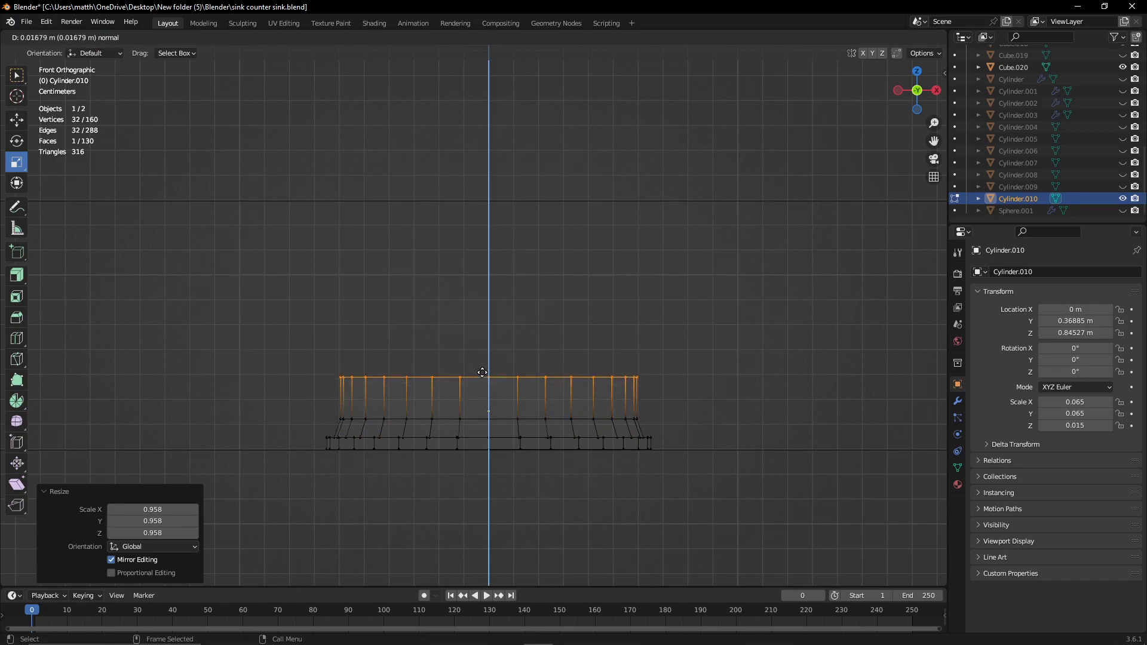
{"action": "left_click", "coordinate": [481, 389]}
{"action": "left_click_drag", "start_coordinate": [489, 350], "coordinate": [490, 355]}
- Flare the ring outward, extrude a tapering column, and bevel the base edges
{"action": "key", "text": "s"}
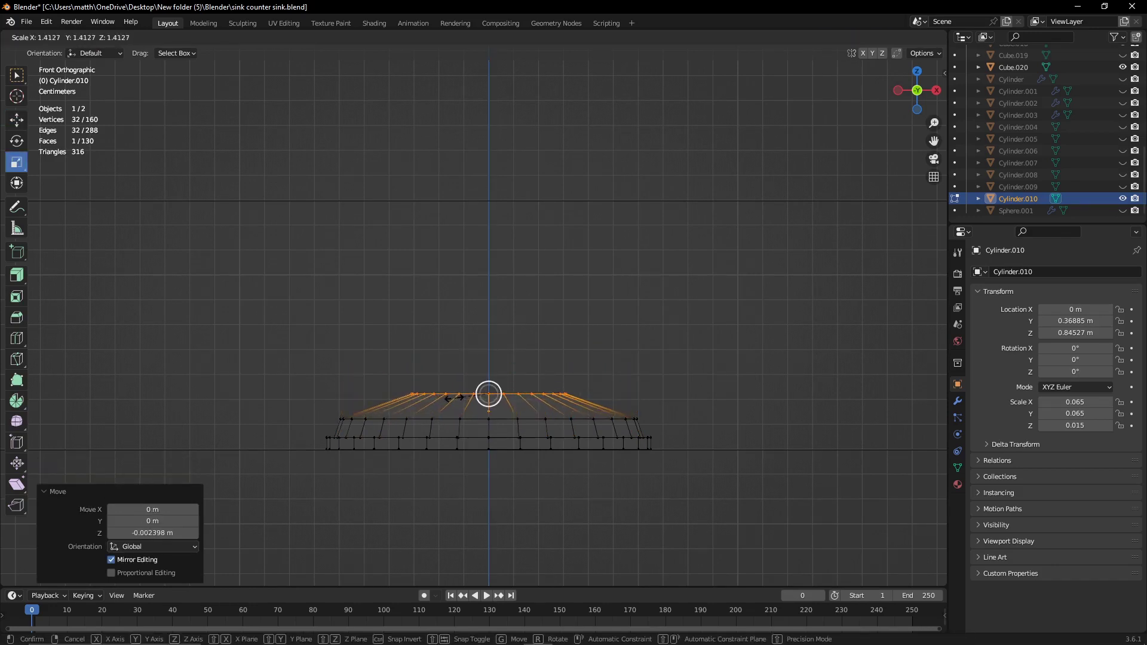
{"action": "left_click", "coordinate": [457, 398]}
{"action": "key", "text": "e"}
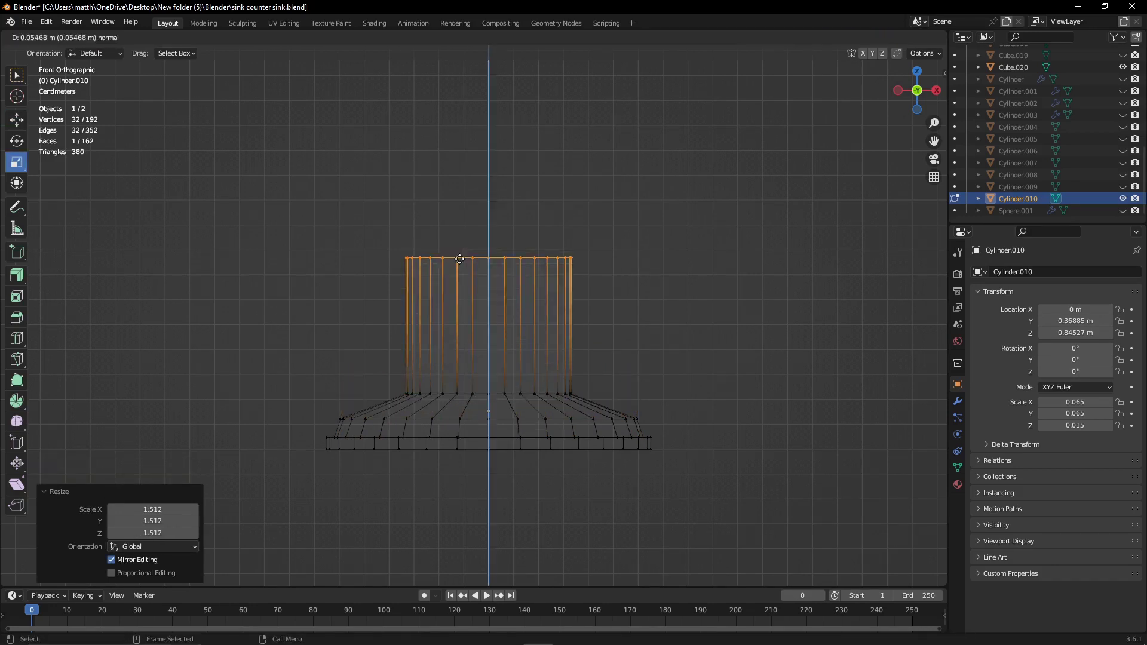
{"action": "left_click", "coordinate": [488, 257]}
{"action": "key", "text": "s"}
{"action": "left_click", "coordinate": [514, 197]}
{"action": "left_click", "coordinate": [538, 394], "text": "alt"}
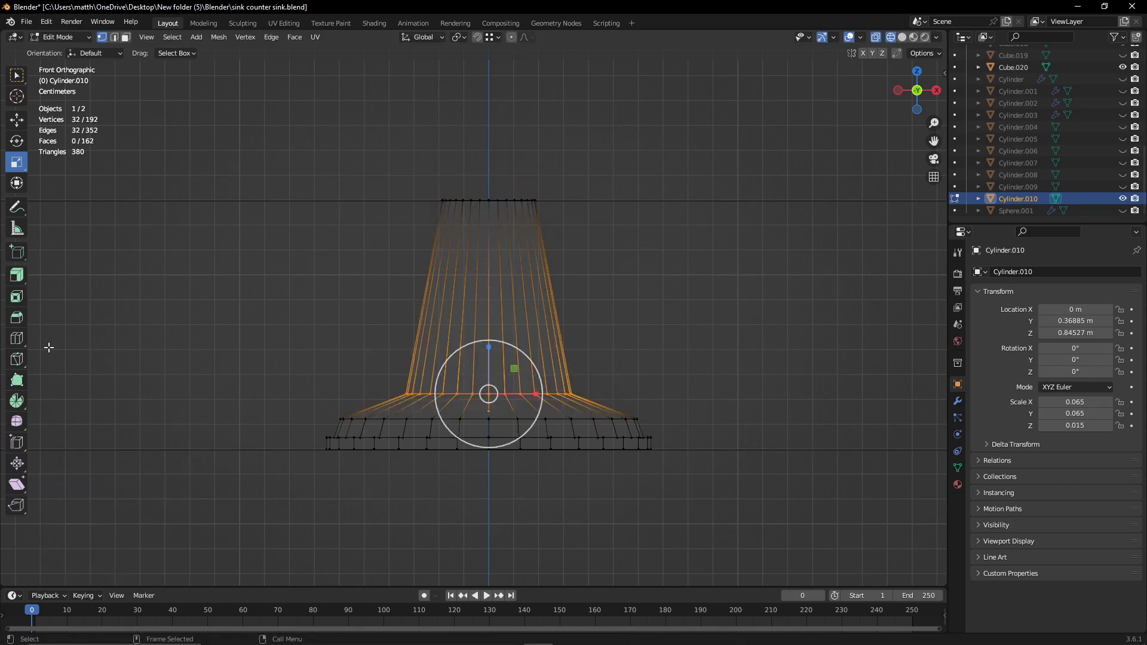
{"action": "left_click", "coordinate": [500, 314]}
{"action": "left_click", "coordinate": [487, 358], "text": "alt"}
{"action": "left_click", "coordinate": [496, 336]}
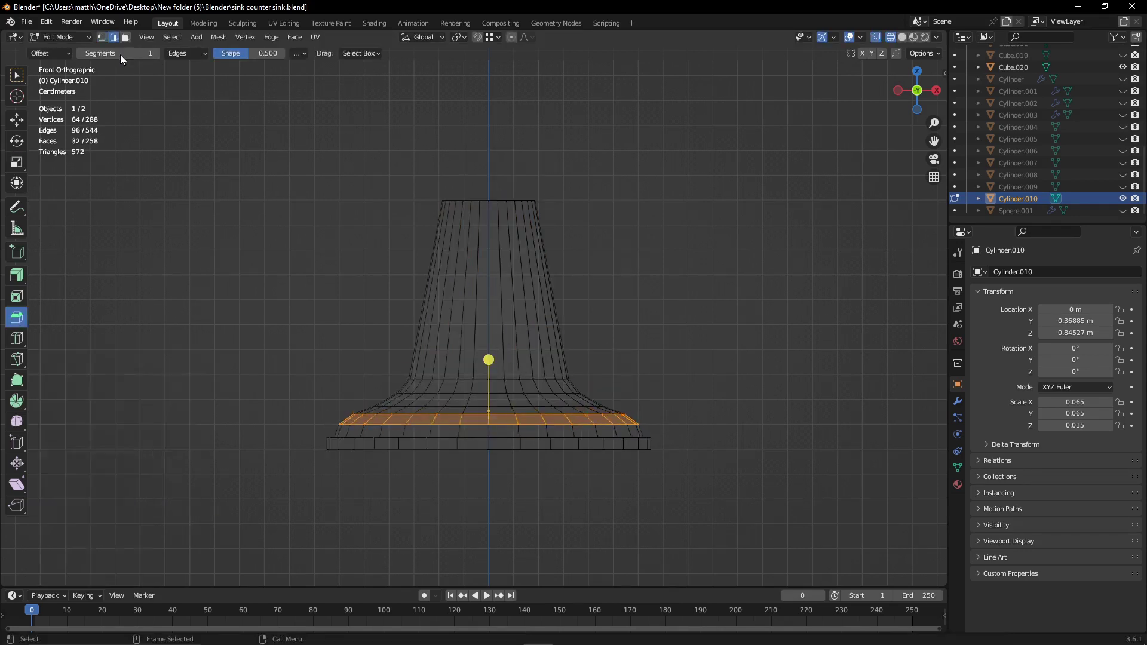
{"action": "key", "text": "alt+a"}
- Isolate the faucet base and add two edge loops partway up the column
{"action": "middle_click_drag", "start_coordinate": [120, 55], "coordinate": [384, 388]}
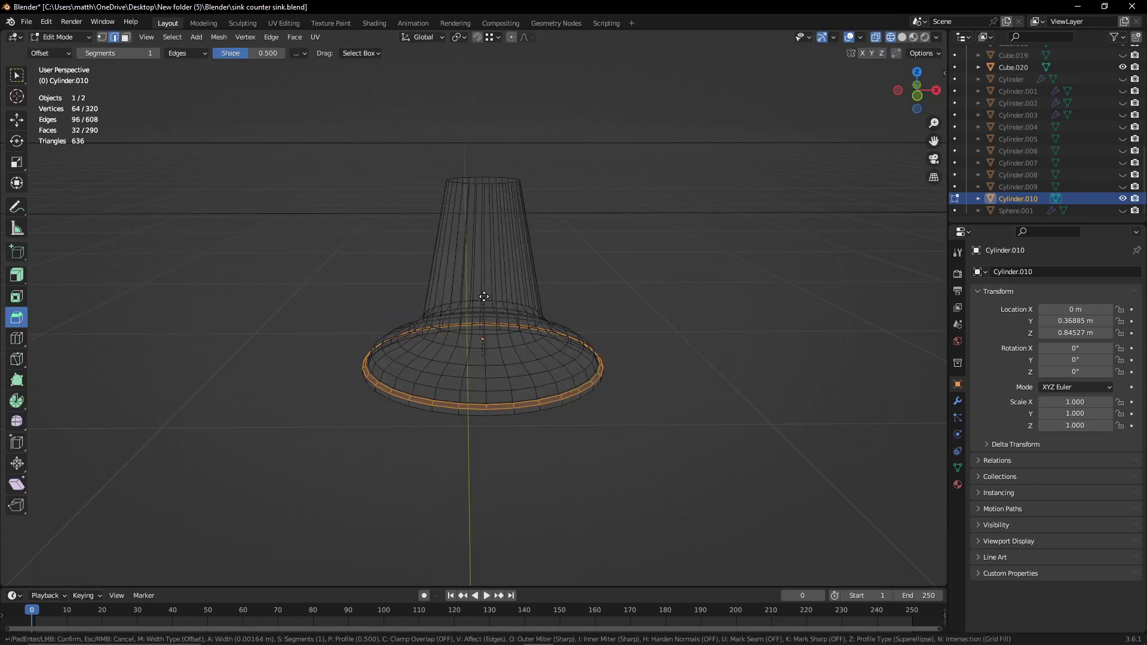
{"action": "key", "text": "KP_Divide"}
{"action": "key", "text": "KP_Divide"}
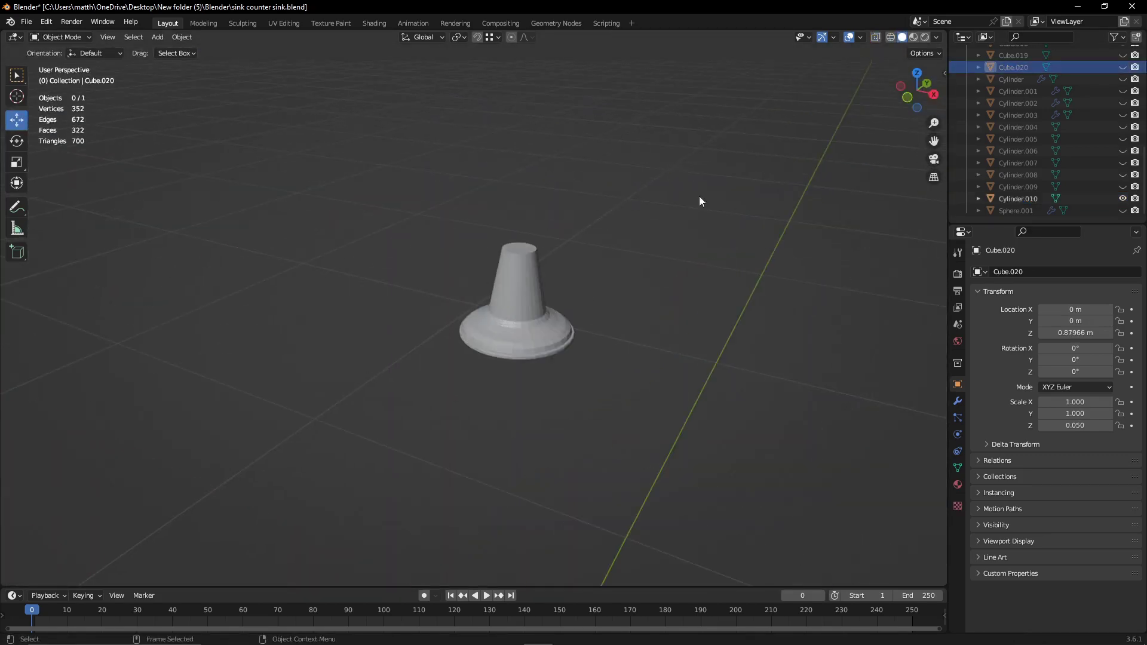
{"action": "key", "text": "KP_1"}
{"action": "left_click", "coordinate": [890, 37]}
{"action": "key", "text": "Tab"}
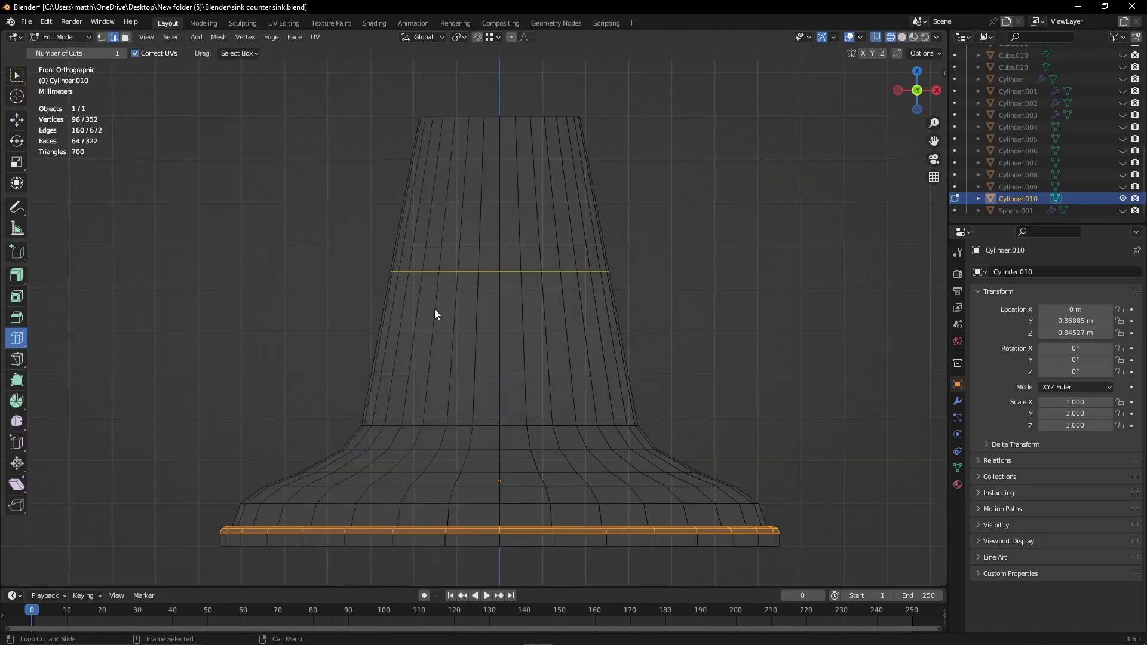
{"action": "mouse_move", "coordinate": [435, 315]}
{"action": "left_mouse_down"}
{"action": "mouse_move", "coordinate": [447, 409]}
{"action": "mouse_move", "coordinate": [481, 397]}
{"action": "mouse_move", "coordinate": [463, 361]}
{"action": "left_mouse_up"}
{"action": "left_click", "coordinate": [17, 338]}
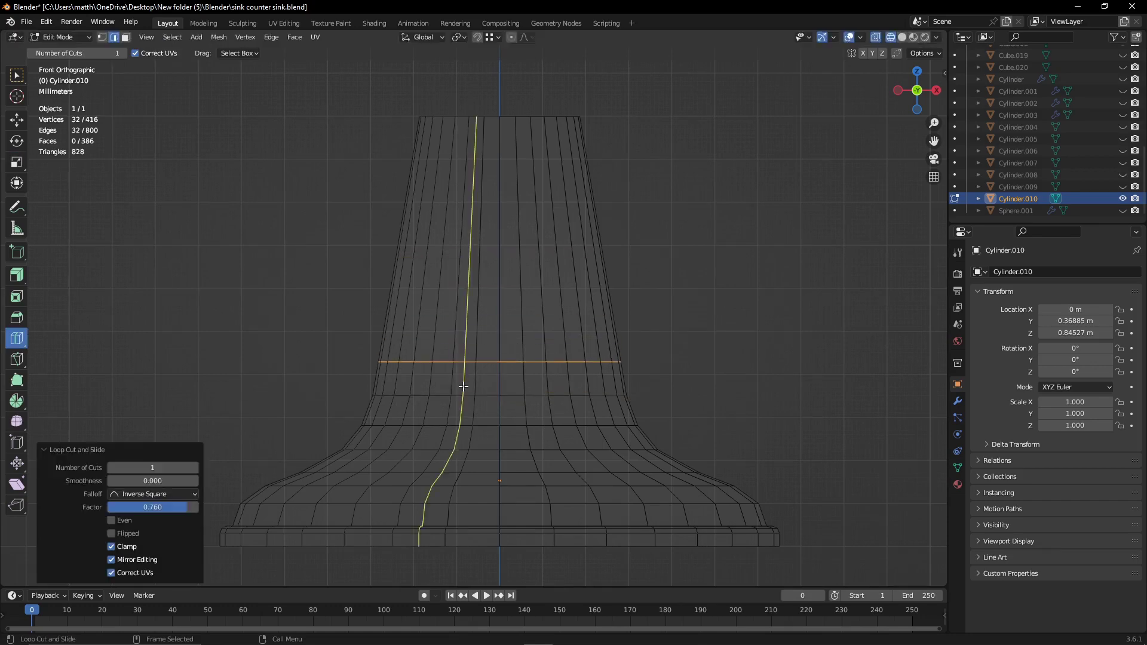
{"action": "left_click", "coordinate": [657, 392]}
{"action": "scroll", "coordinate": [660, 394], "scroll_direction": "down", "scroll_amount": 3}
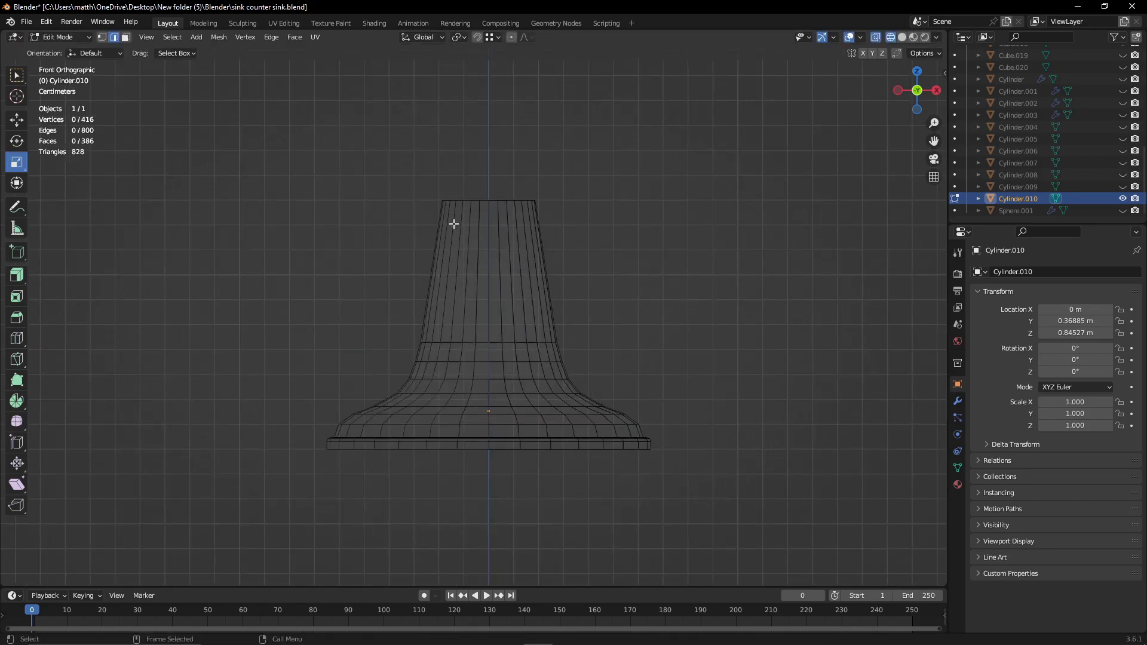
{"action": "key", "text": "Tab"}
- Add a Bezier curve for the spout and focus the view on it
{"action": "left_click", "coordinate": [159, 37]}
{"action": "mouse_move", "coordinate": [193, 83]}
{"action": "left_click", "coordinate": [270, 64]}
{"action": "key", "text": "KP_Divide"}
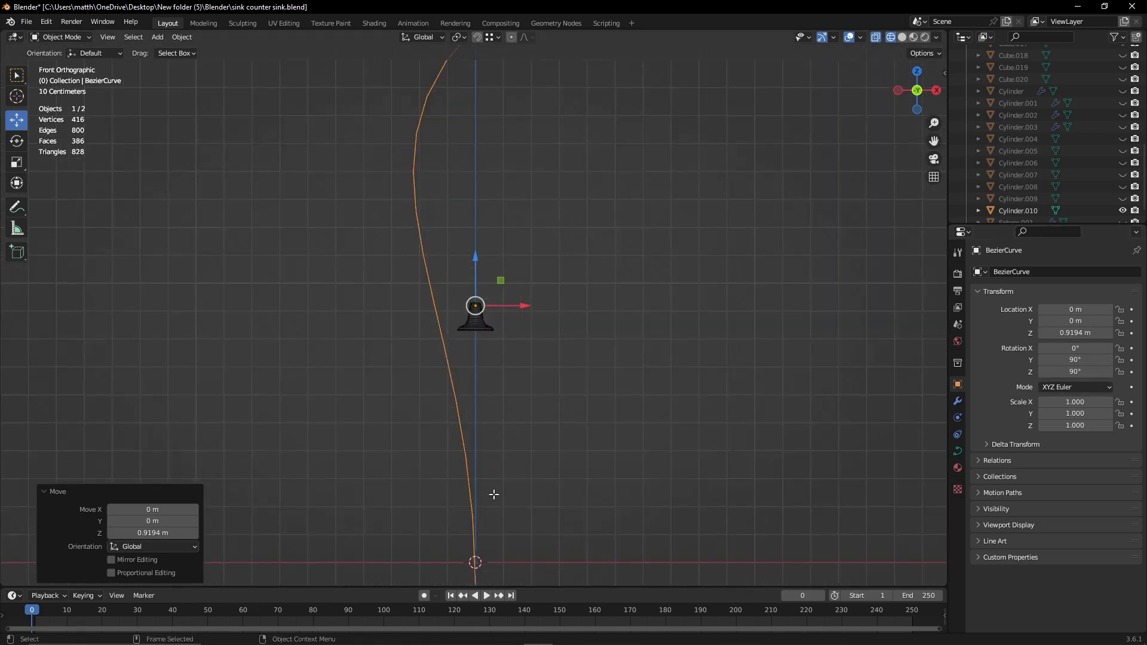
- Pull the spout curve's top point out diagonally to bend the neck
{"action": "key", "text": "Tab"}
{"action": "key", "text": "w"}
{"action": "key", "text": "w"}
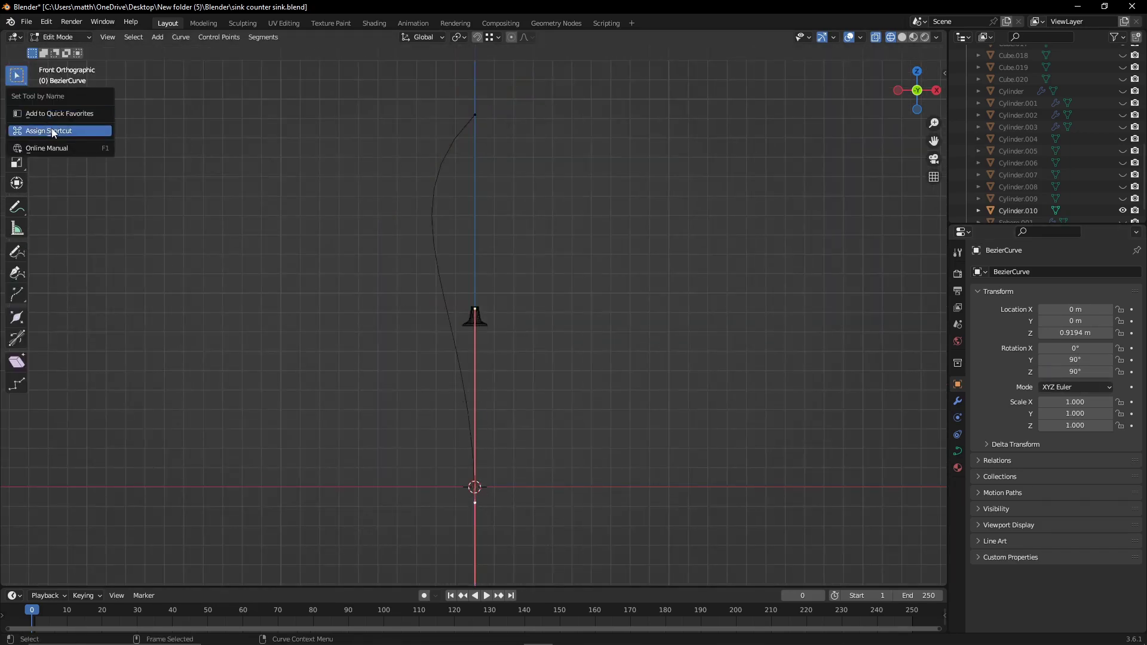
{"action": "key", "text": "shift+space"}
{"action": "key", "text": "g"}
{"action": "mouse_move", "coordinate": [494, 286]}
{"action": "left_mouse_down"}
{"action": "mouse_move", "coordinate": [480, 152]}
{"action": "mouse_move", "coordinate": [565, 162]}
{"action": "left_mouse_up"}
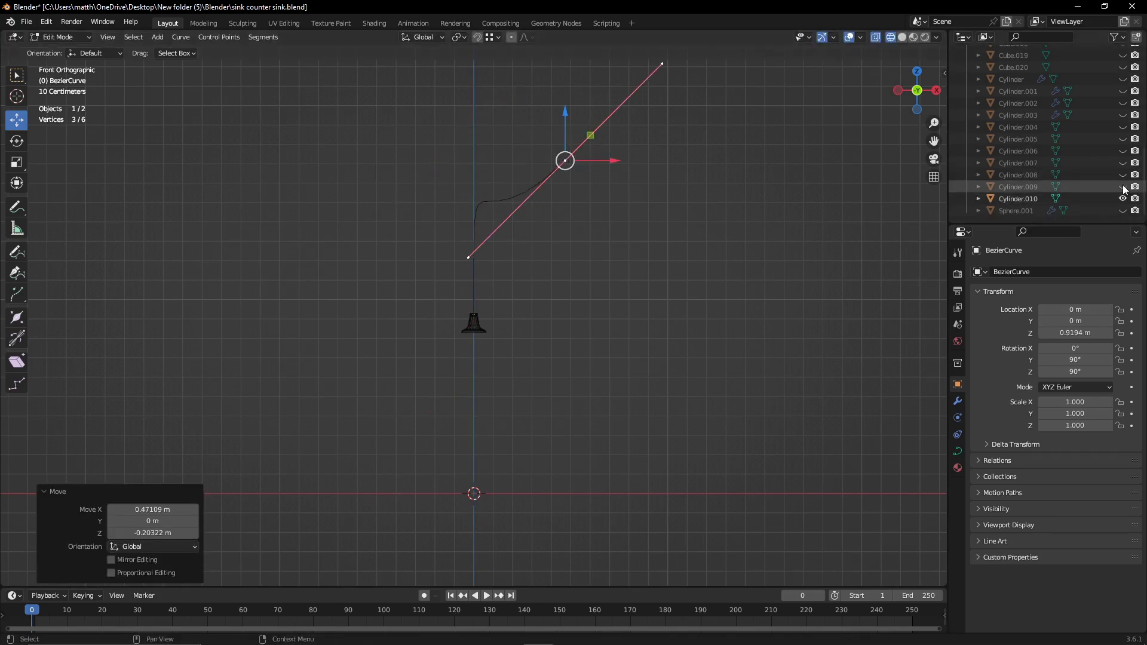
- Try narrowing the Cube.020 box along X, then undo the resize
{"action": "left_click", "coordinate": [1013, 67]}
{"action": "left_click_drag", "start_coordinate": [521, 322], "coordinate": [506, 323]}
{"action": "double_click", "coordinate": [1051, 402]}
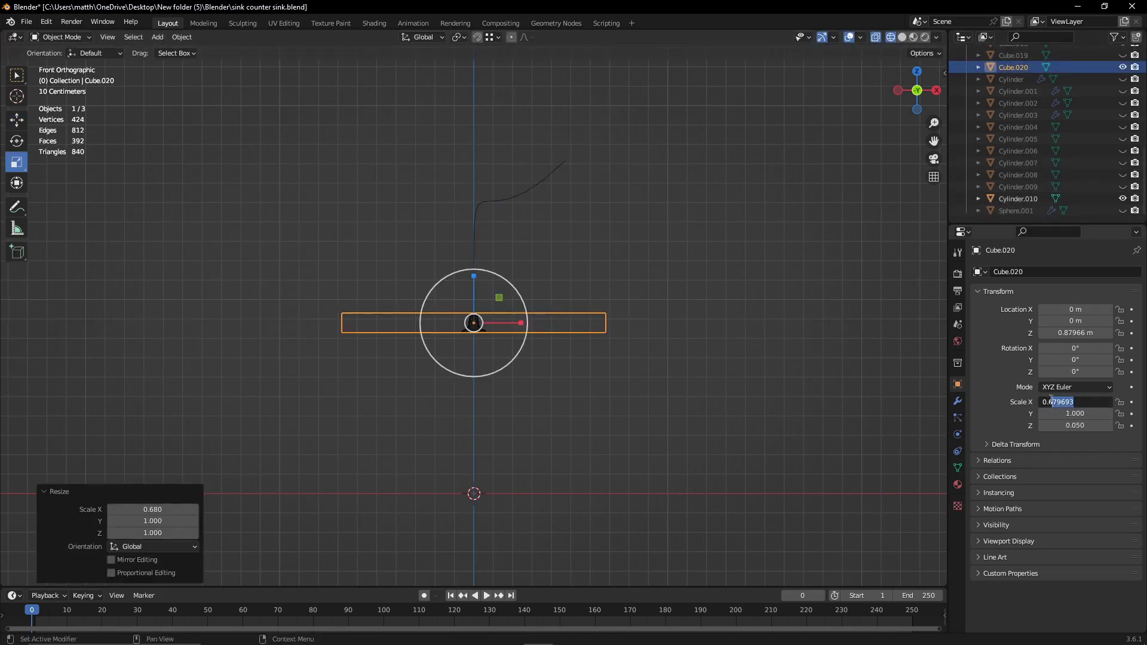
{"action": "key", "text": "ctrl+z"}
{"action": "key", "text": "ctrl+z"}
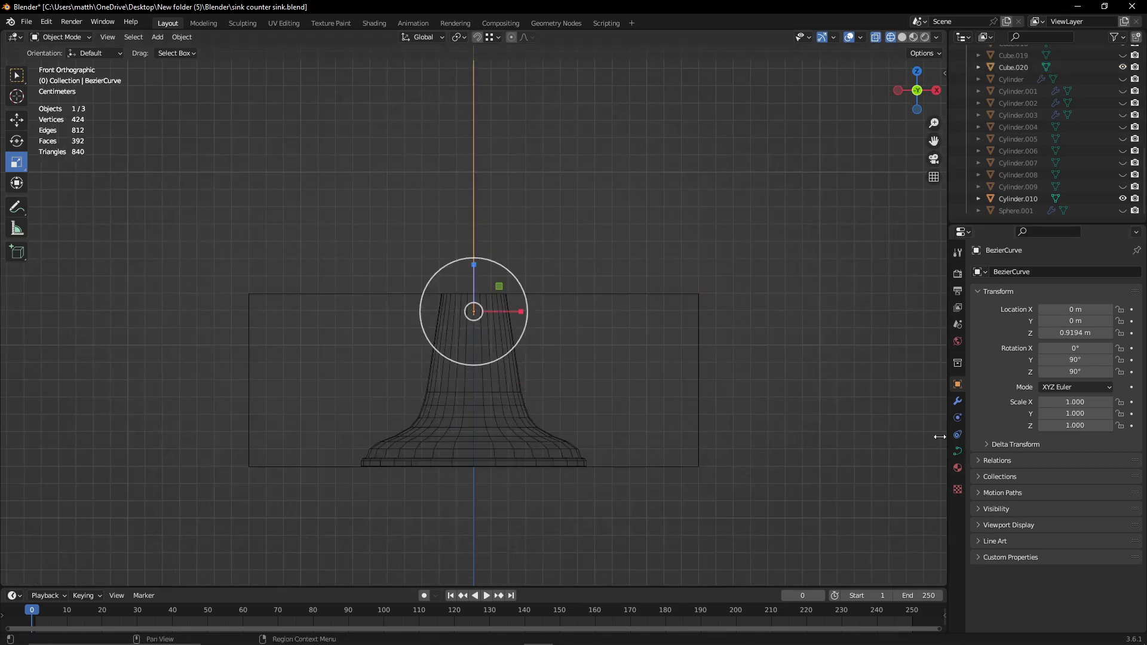
{"action": "middle_click_drag", "start_coordinate": [565, 318], "coordinate": [538, 334]}
- Move the spout curve along Y to 0.3688 m, onto the faucet base
{"action": "key", "text": "g"}
{"action": "key", "text": "y"}
{"action": "left_click", "coordinate": [537, 336]}
{"action": "scroll", "coordinate": [536, 336], "scroll_direction": "up", "scroll_amount": 10}
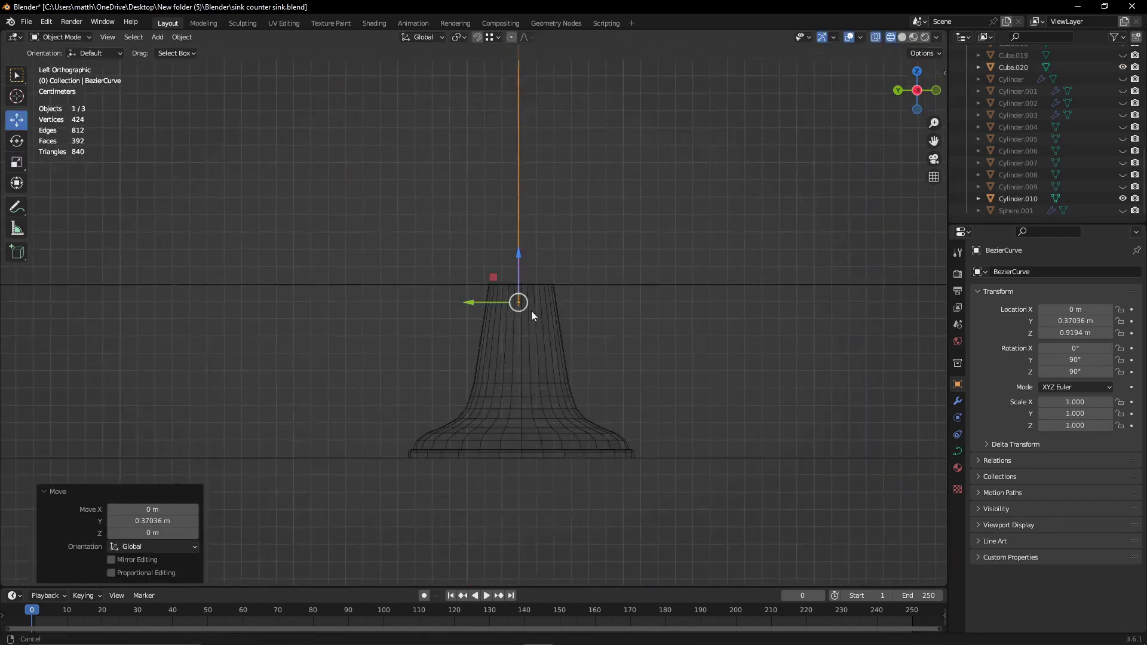
{"action": "scroll", "coordinate": [519, 301], "scroll_direction": "up", "scroll_amount": 5}
{"action": "scroll", "coordinate": [602, 282], "scroll_direction": "down", "scroll_amount": 8}
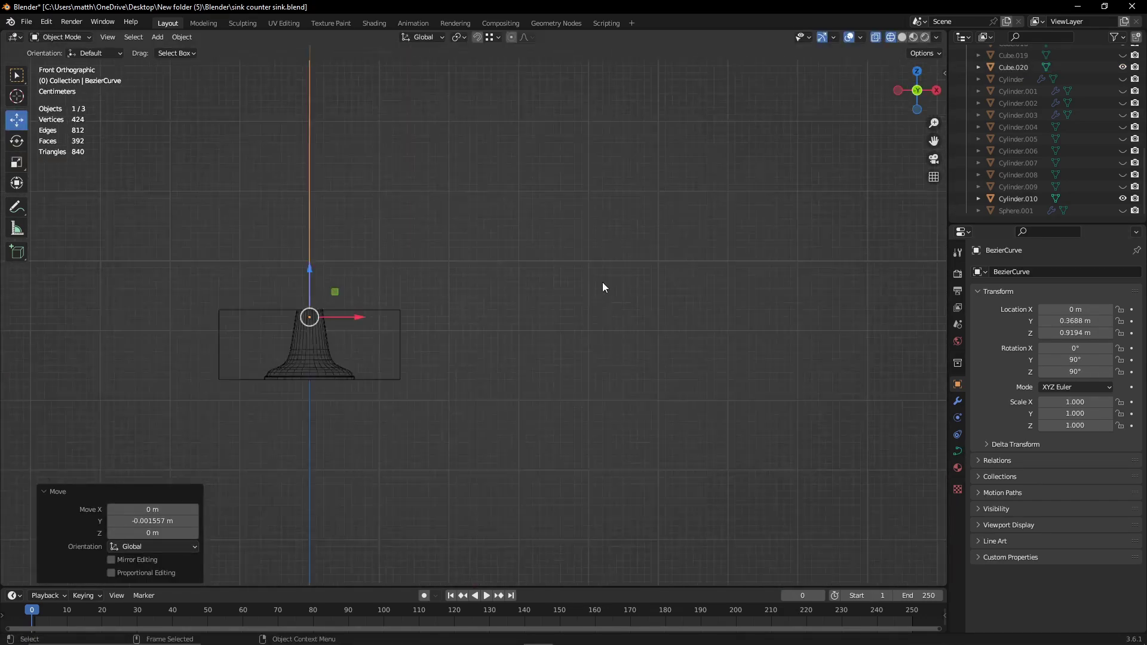
{"action": "key", "text": "KP_1"}
{"action": "left_click", "coordinate": [958, 451]}
{"action": "left_click", "coordinate": [997, 468]}
- Give the spout curve a round bevel depth of 0.015 m, making it a tube
{"action": "key", "text": "shift+z"}
{"action": "middle_click_drag", "start_coordinate": [806, 120], "coordinate": [708, 274]}
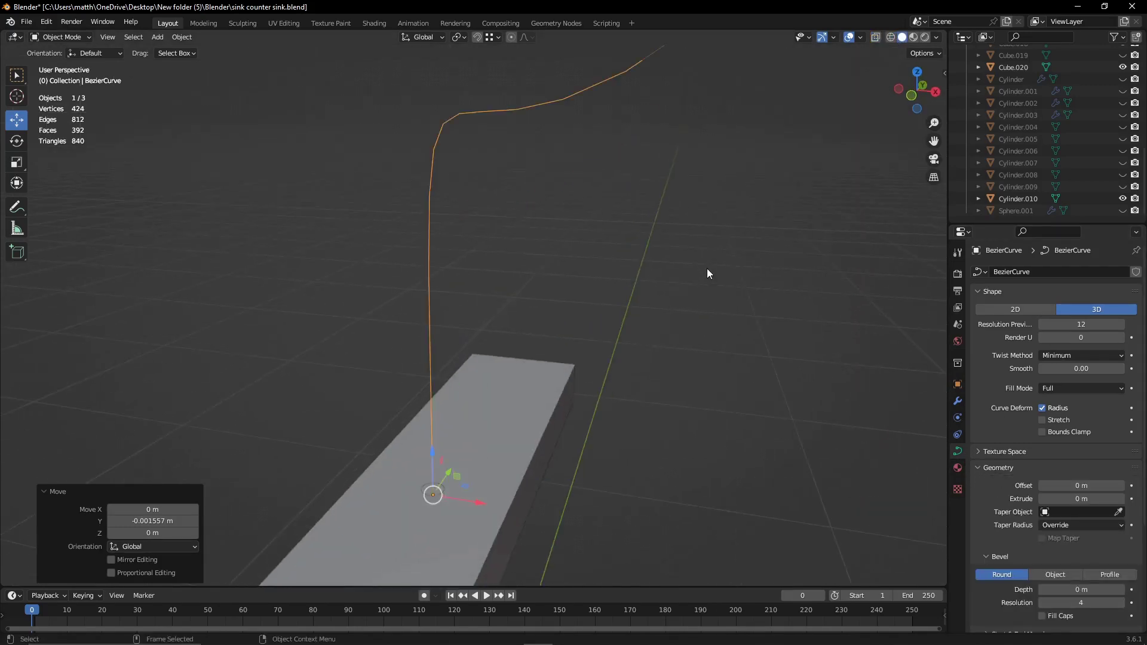
{"action": "left_click", "coordinate": [1120, 498]}
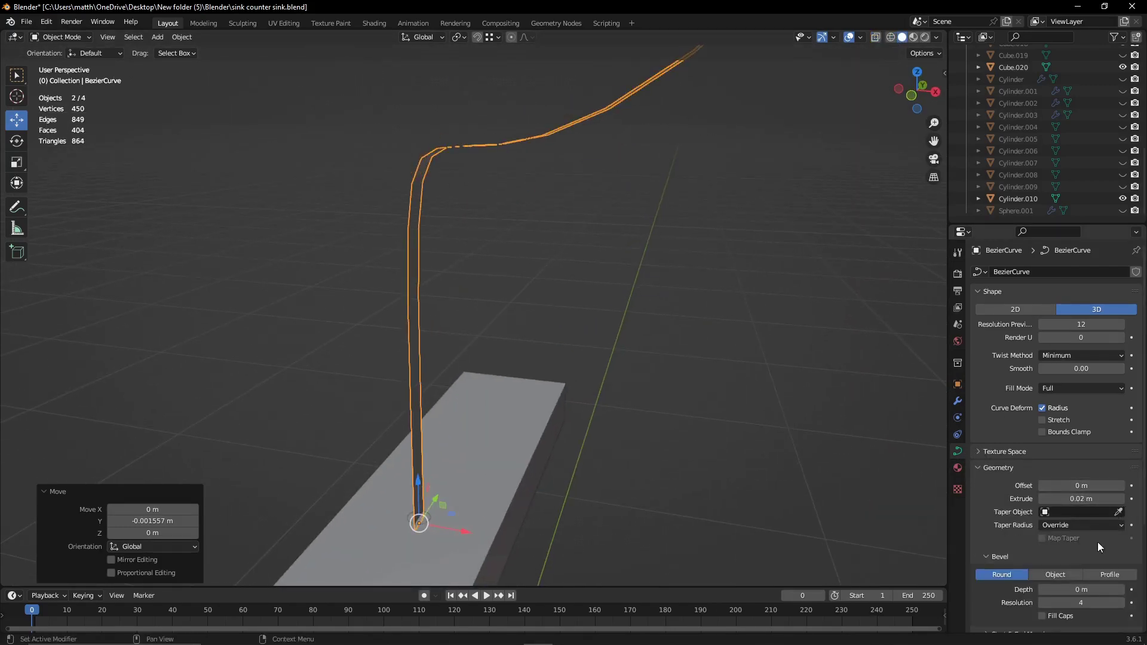
{"action": "left_click", "coordinate": [1121, 589]}
{"action": "key", "text": "KP_1"}
{"action": "key", "text": "shift+z"}
{"action": "scroll", "coordinate": [873, 70], "scroll_direction": "up", "scroll_amount": 3}
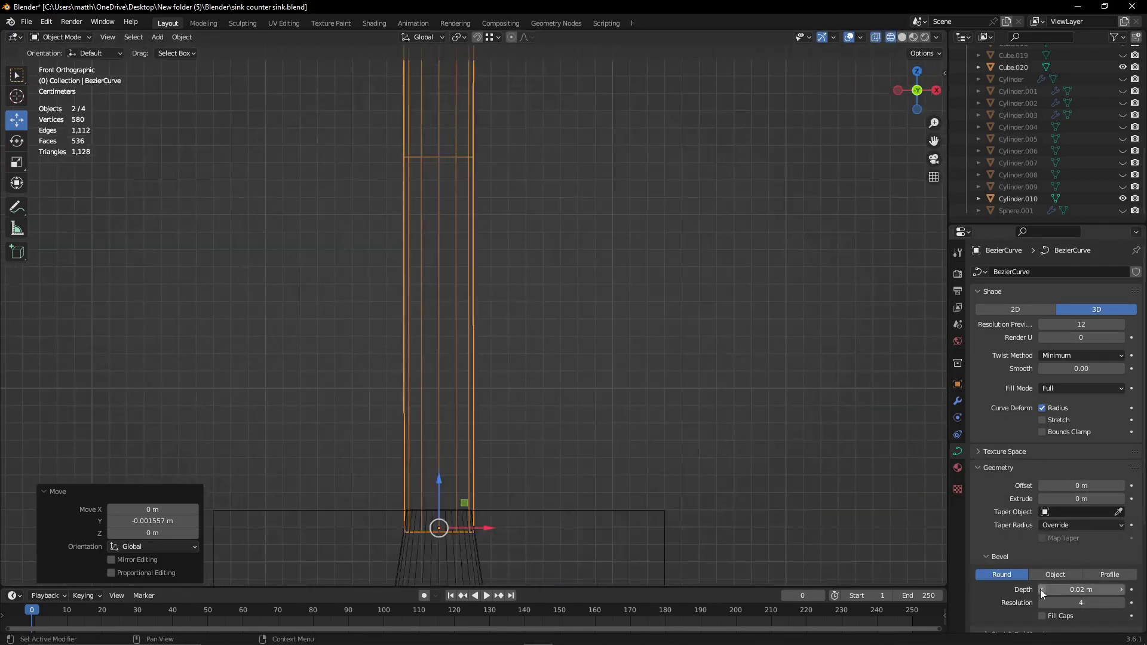
{"action": "scroll", "coordinate": [873, 70], "scroll_direction": "up", "scroll_amount": 3}
{"action": "type", "text": "5"}
{"action": "key", "text": "Return"}
- Inspect the tube thickness, then raise the Cube.020 box about 0.2 m
{"action": "mouse_move", "coordinate": [768, 404]}
{"action": "middle_mouse_down"}
{"action": "mouse_move", "coordinate": [739, 376]}
{"action": "mouse_move", "coordinate": [866, 123]}
{"action": "middle_mouse_up"}
{"action": "key", "text": "KP_1"}
{"action": "scroll", "coordinate": [599, 423], "scroll_direction": "down", "scroll_amount": 3}
{"action": "left_click", "coordinate": [563, 418]}
{"action": "left_click_drag", "start_coordinate": [556, 403], "coordinate": [556, 285]}
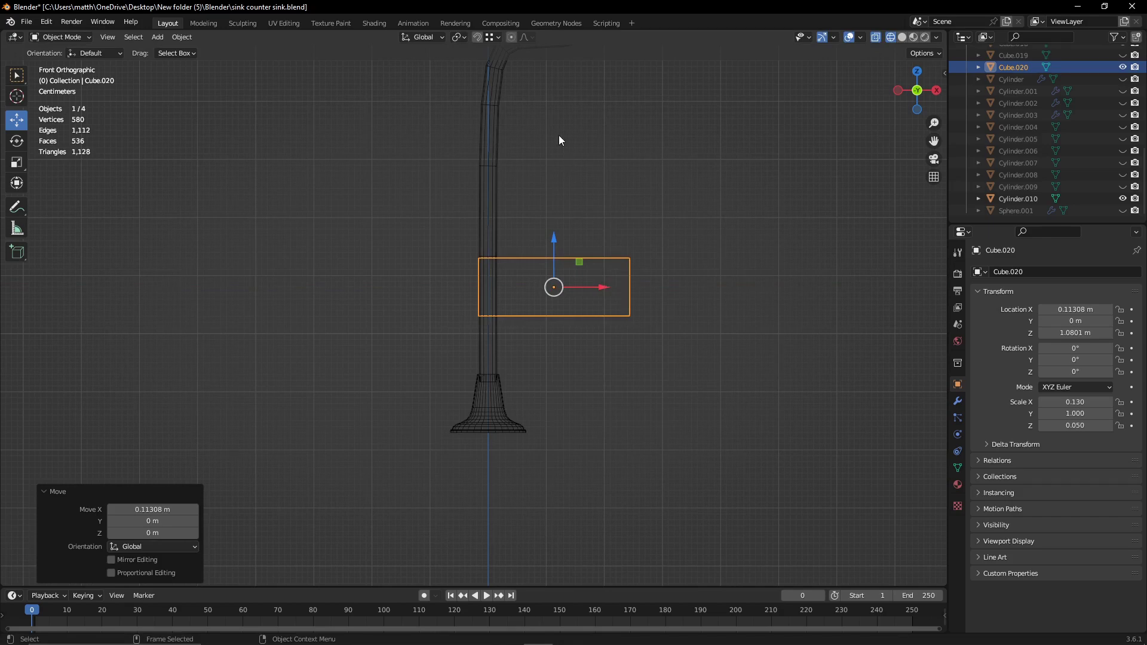
- Increase the Cube.020 guide box's Z scale so it stands taller
{"action": "left_click", "coordinate": [553, 258]}
{"action": "double_click", "coordinate": [1057, 425]}
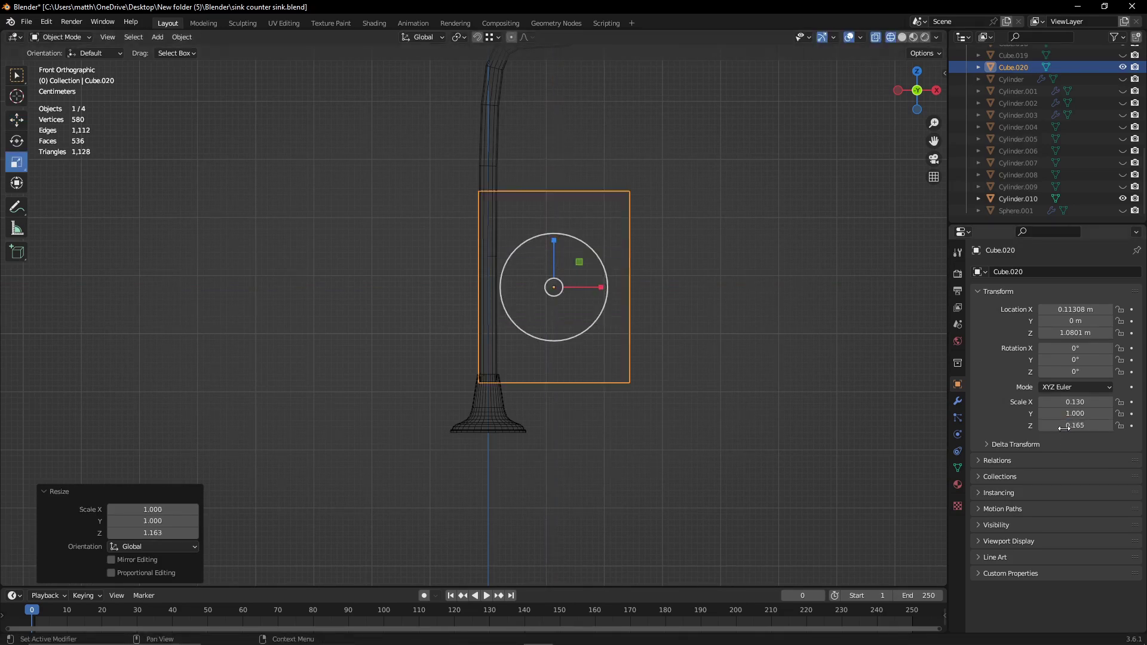
{"action": "scroll", "coordinate": [562, 251], "scroll_direction": "up", "scroll_amount": 2}
{"action": "scroll", "coordinate": [701, 243], "scroll_direction": "down", "scroll_amount": 2}
- Enter Edit Mode on the spout curve and reposition its end point
{"action": "left_click", "coordinate": [476, 257]}
{"action": "key", "text": "Tab"}
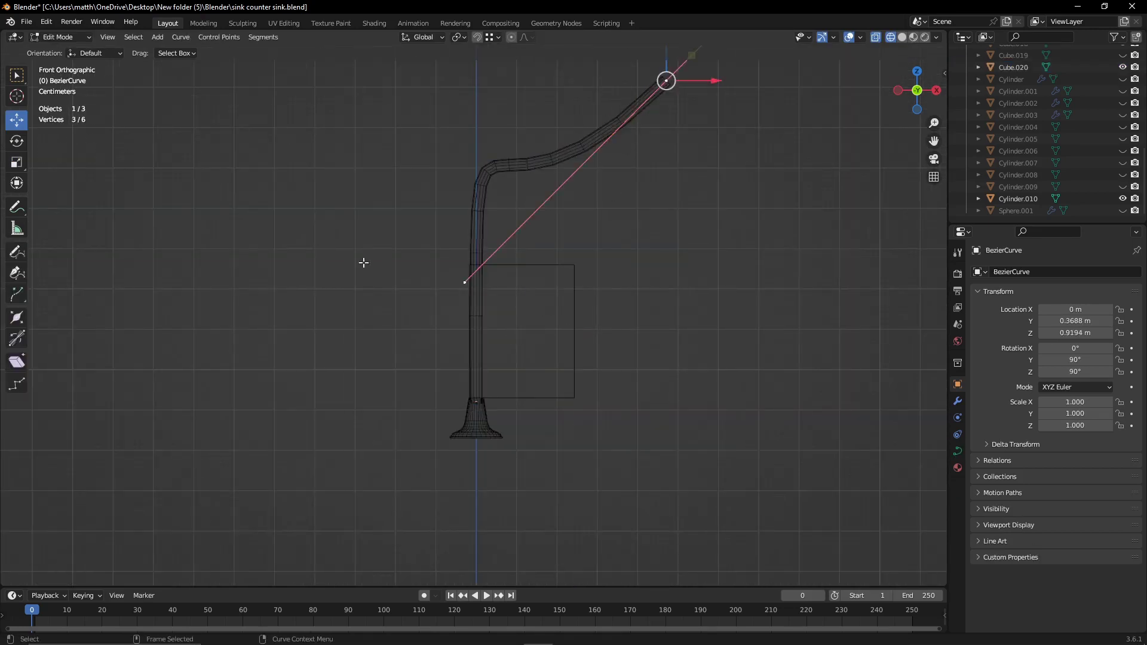
{"action": "key", "text": "g"}
{"action": "left_click", "coordinate": [435, 333]}
{"action": "scroll", "coordinate": [473, 179], "scroll_direction": "down", "scroll_amount": 4}
{"action": "left_click", "coordinate": [475, 163]}
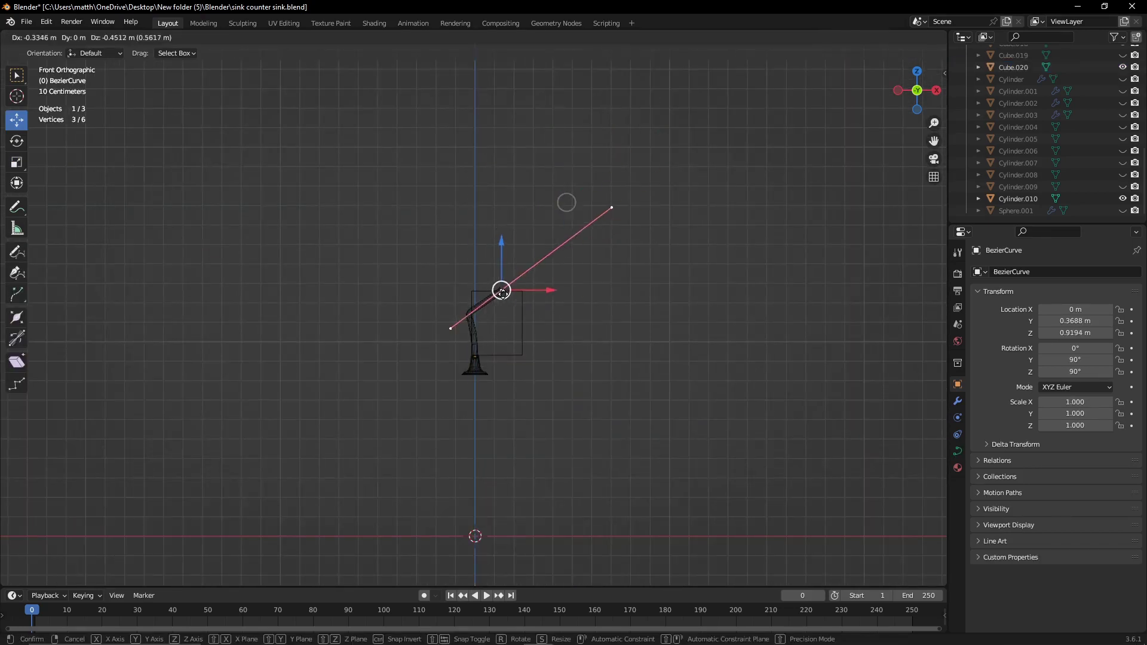
{"action": "left_click", "coordinate": [502, 292]}
- Level one curve handle horizontally and move another spout curve point
{"action": "key", "text": "g"}
{"action": "left_click", "coordinate": [820, 348]}
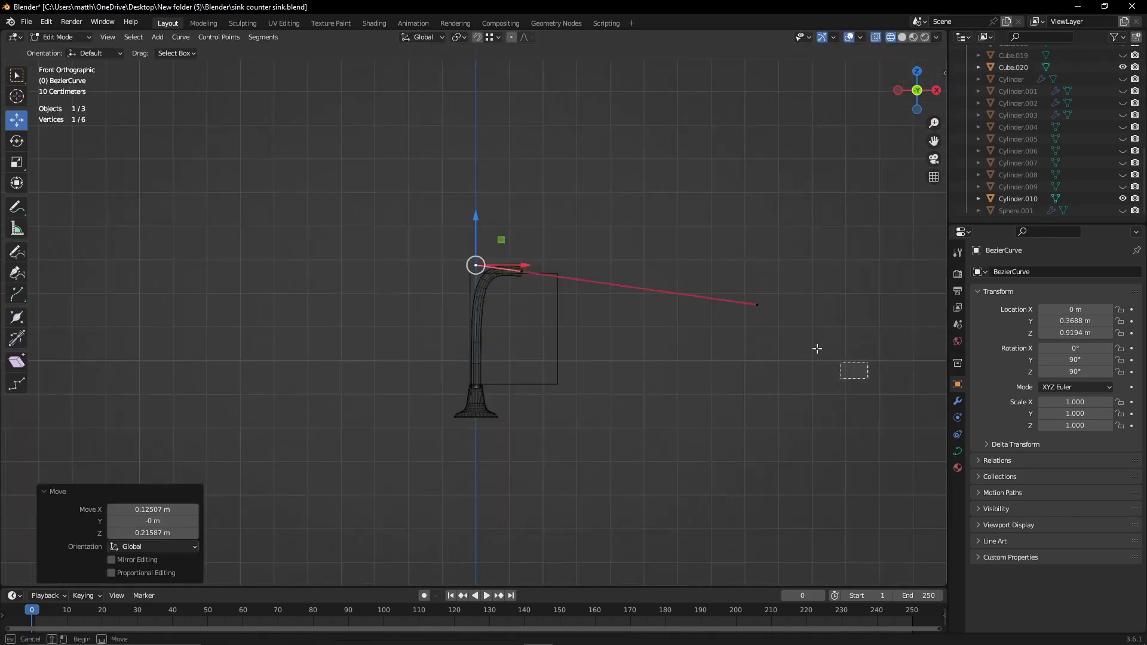
{"action": "left_click", "coordinate": [524, 286]}
{"action": "key", "text": "g"}
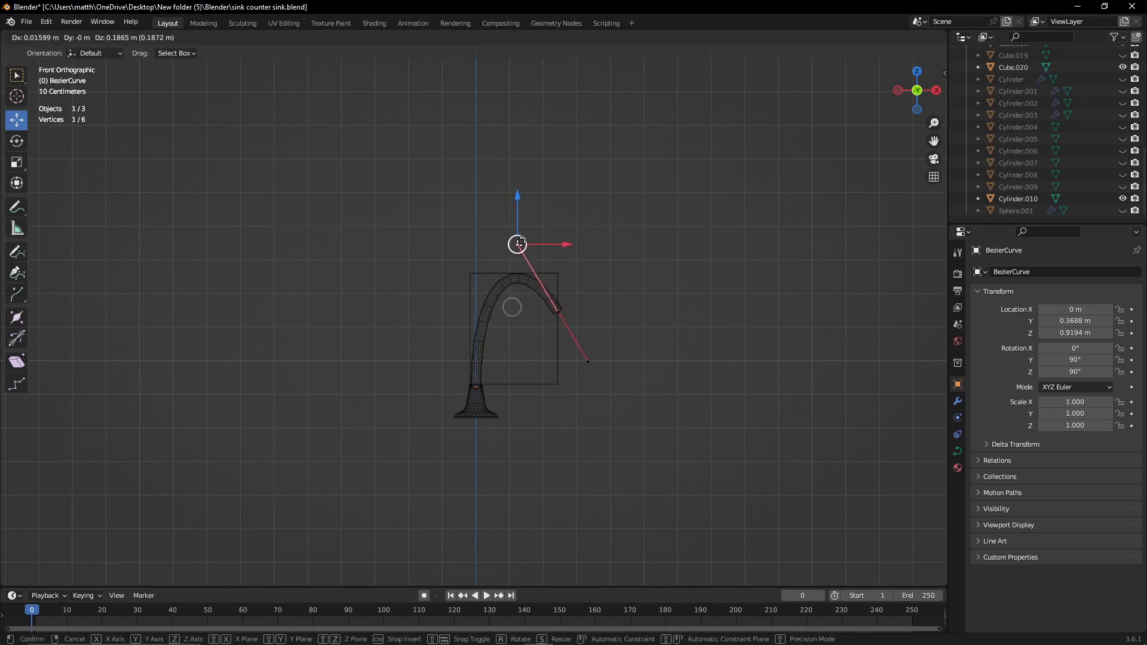
{"action": "left_click", "coordinate": [521, 243]}
{"action": "scroll", "coordinate": [663, 309], "scroll_direction": "up", "scroll_amount": 3}
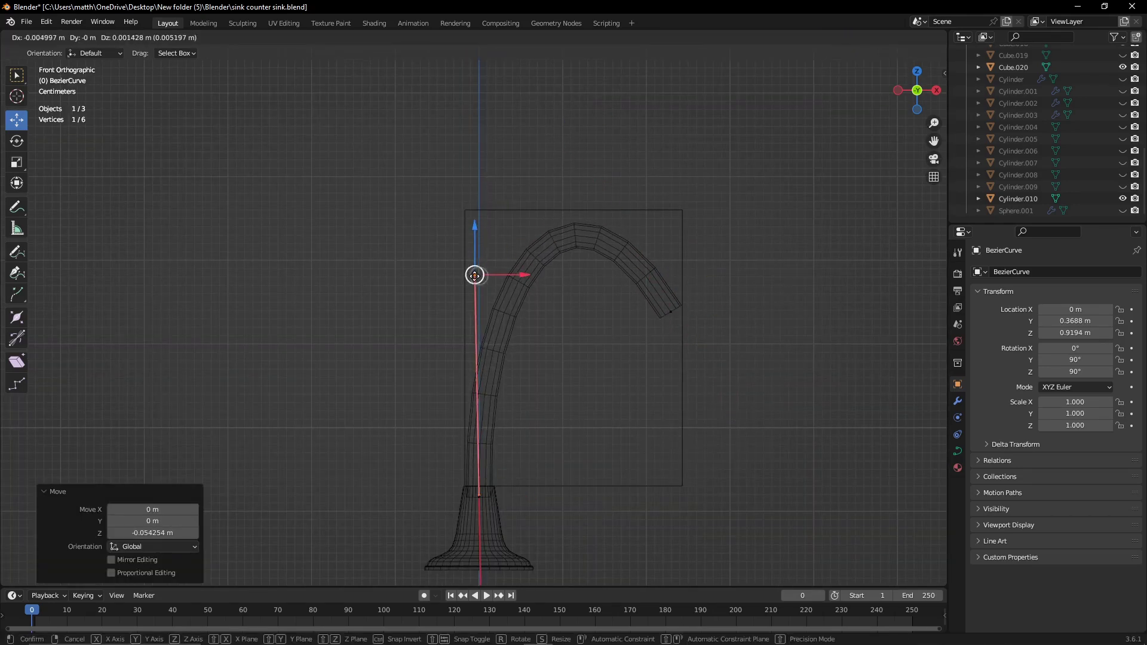
{"action": "left_click", "coordinate": [479, 197]}
- Pull the spout's side handles to bend the tube into an arch
{"action": "left_click", "coordinate": [625, 259]}
{"action": "key", "text": "g"}
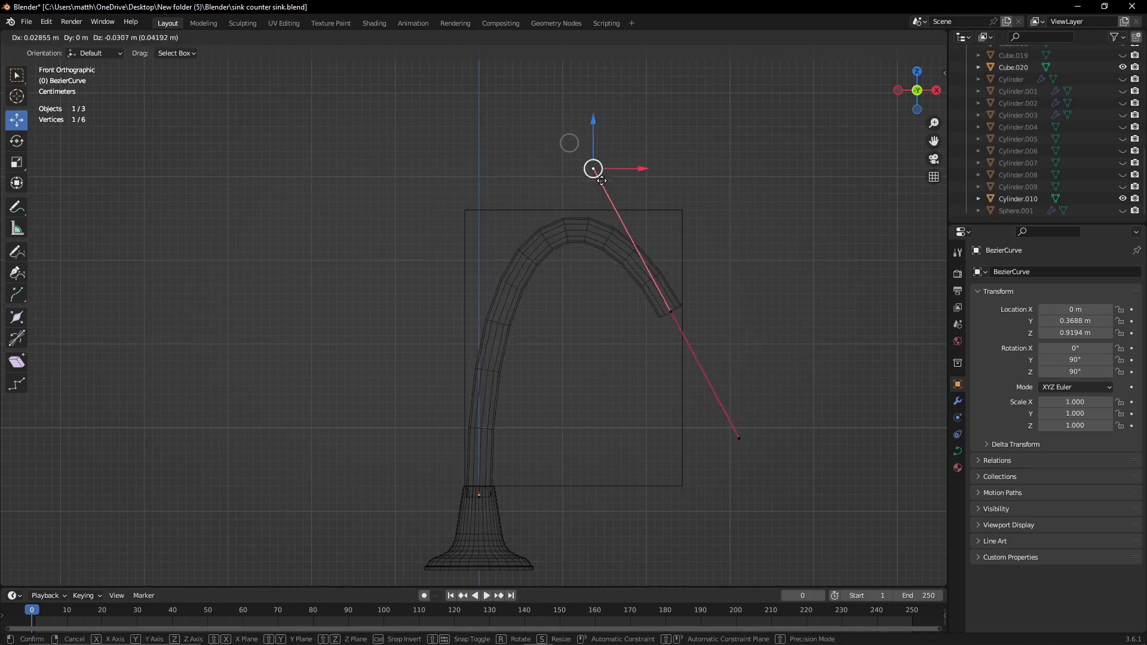
{"action": "left_click", "coordinate": [602, 171]}
{"action": "left_click_drag", "start_coordinate": [607, 244], "coordinate": [679, 320]}
{"action": "key", "text": "g"}
{"action": "left_click", "coordinate": [684, 327]}
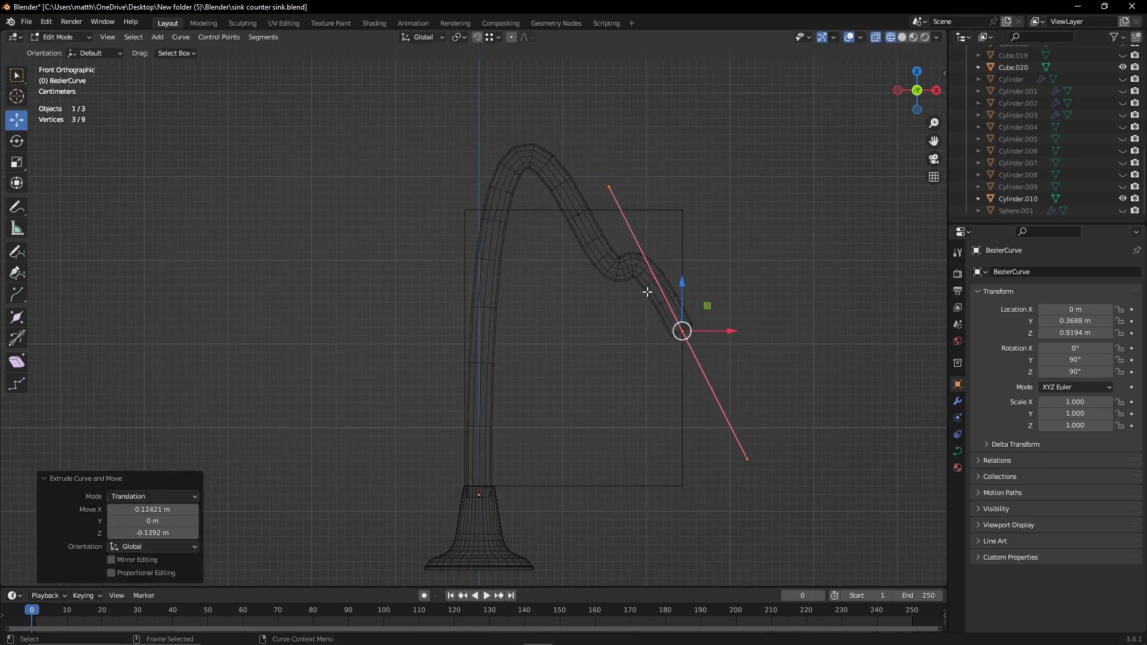
- Flatten the arc with the top handle, sliding it along X
{"action": "left_click", "coordinate": [505, 72]}
{"action": "left_click_drag", "start_coordinate": [504, 71], "coordinate": [522, 212]}
{"action": "left_click_drag", "start_coordinate": [655, 213], "coordinate": [614, 215]}
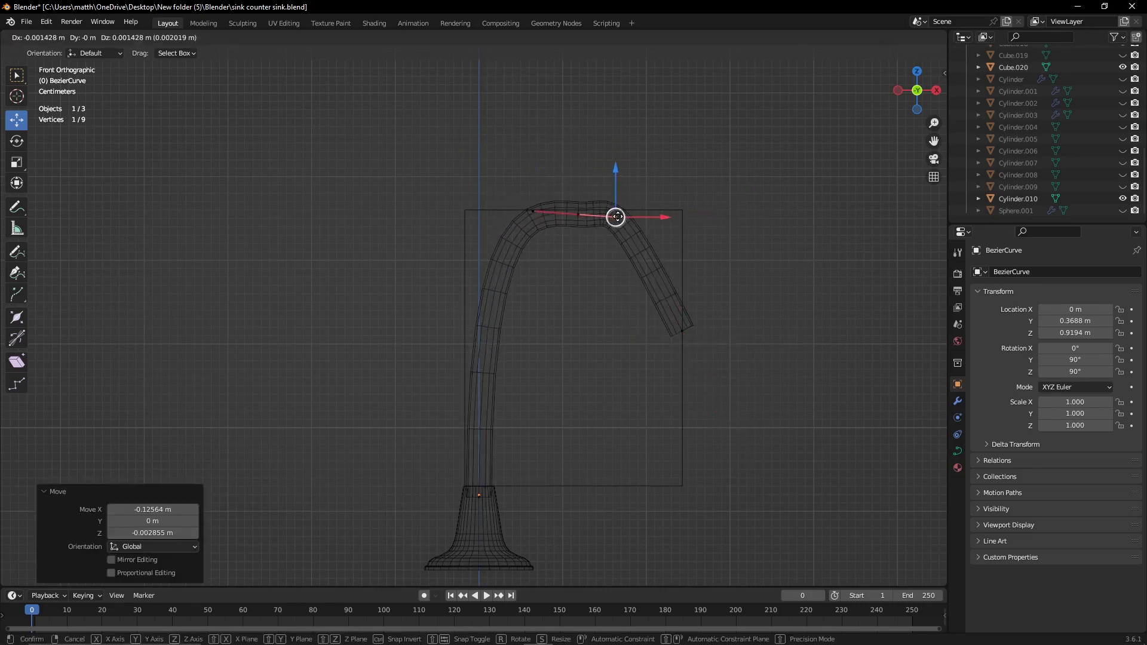
{"action": "key", "text": "g"}
{"action": "scroll", "coordinate": [522, 198], "scroll_direction": "up", "scroll_amount": 3}
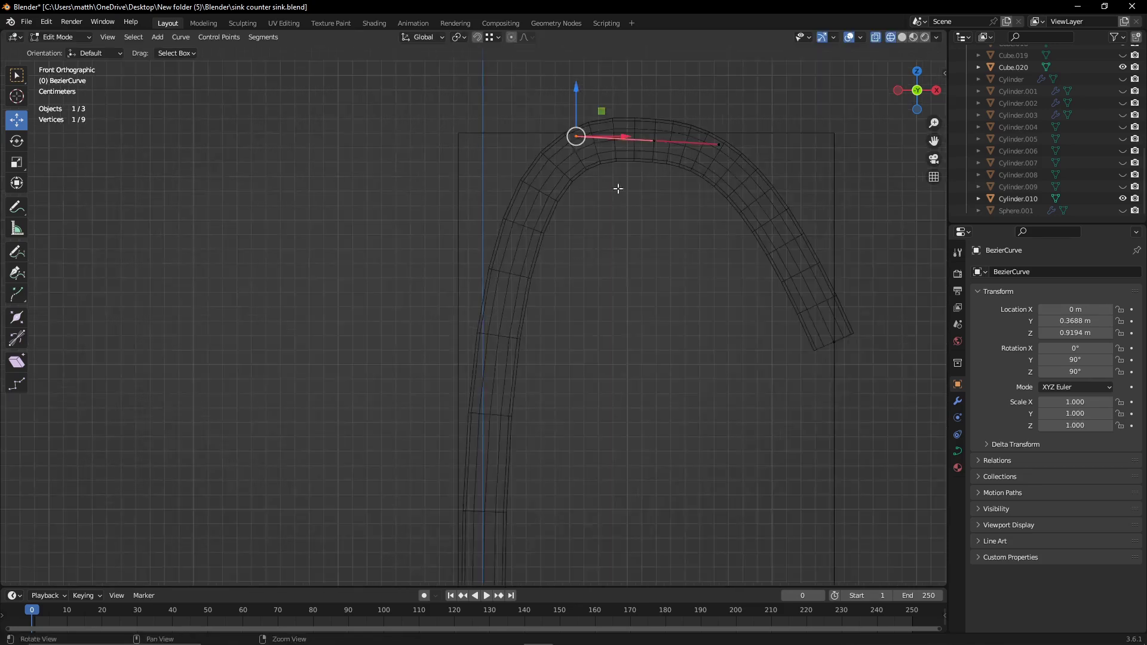
{"action": "scroll", "coordinate": [615, 185], "scroll_direction": "down", "scroll_amount": 2}
{"action": "left_click_drag", "start_coordinate": [695, 269], "coordinate": [642, 269]}
- Nudge the spout end point and an arch handle along X
{"action": "left_click_drag", "start_coordinate": [724, 418], "coordinate": [874, 538]}
{"action": "scroll", "coordinate": [644, 320], "scroll_direction": "down", "scroll_amount": 2}
{"action": "left_click_drag", "start_coordinate": [638, 316], "coordinate": [643, 321]}
{"action": "left_click", "coordinate": [541, 206]}
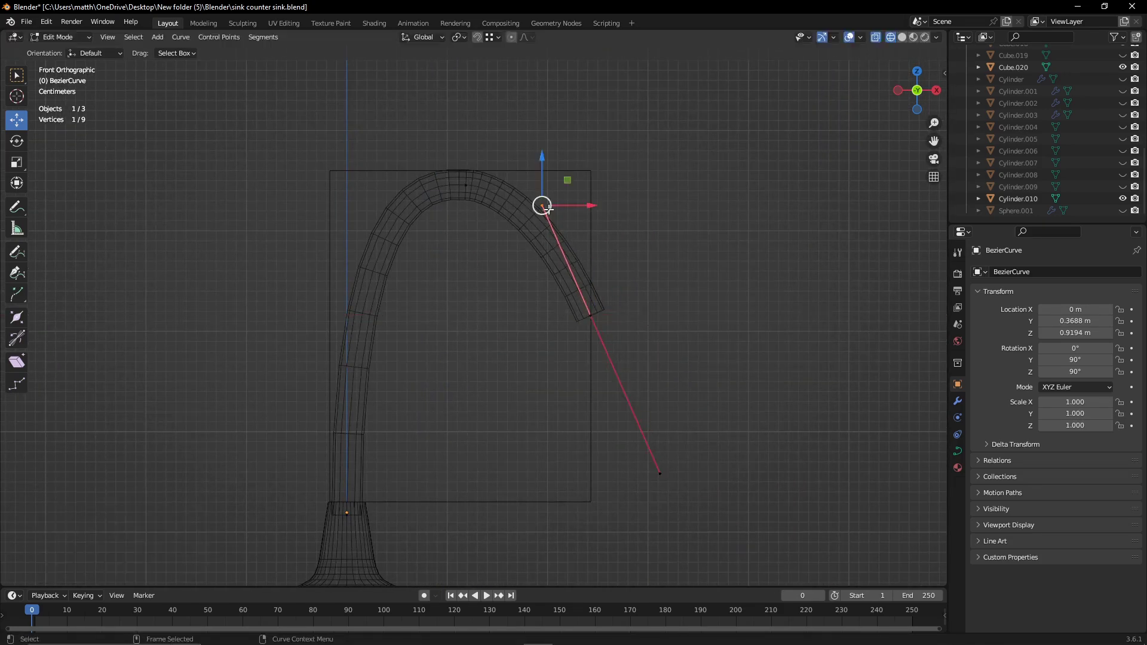
{"action": "left_click_drag", "start_coordinate": [572, 205], "coordinate": [569, 199]}
- Even out the arch top along X and raise its top point
{"action": "left_click", "coordinate": [445, 186]}
{"action": "left_click_drag", "start_coordinate": [485, 185], "coordinate": [454, 189]}
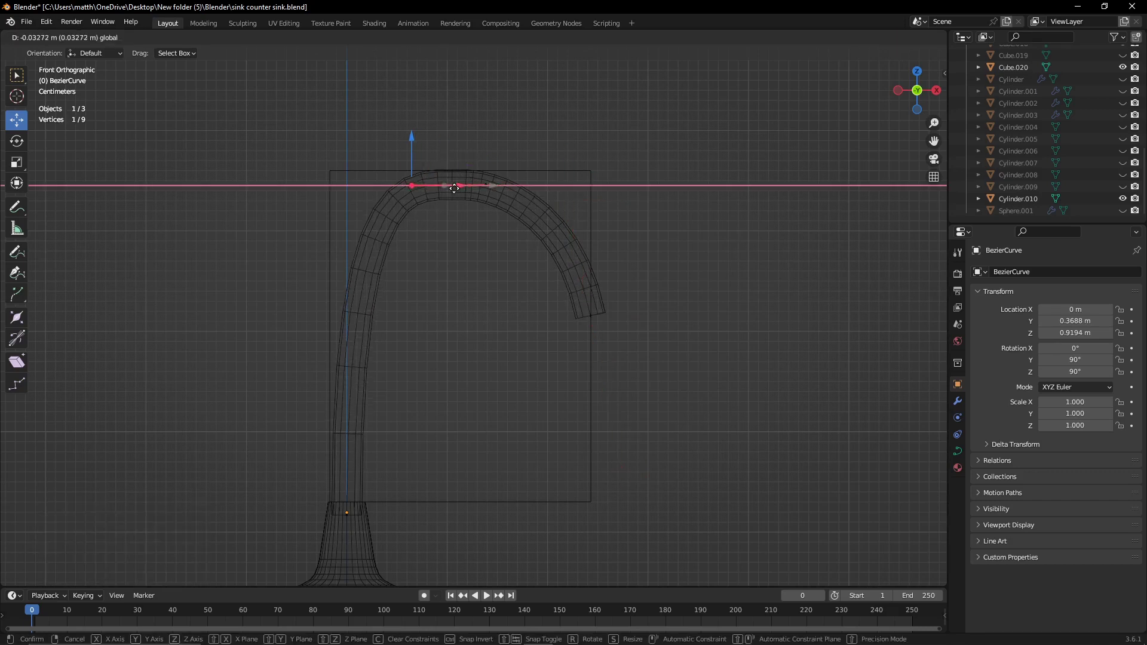
{"action": "left_click_drag", "start_coordinate": [524, 186], "coordinate": [493, 126]}
{"action": "left_click", "coordinate": [465, 185]}
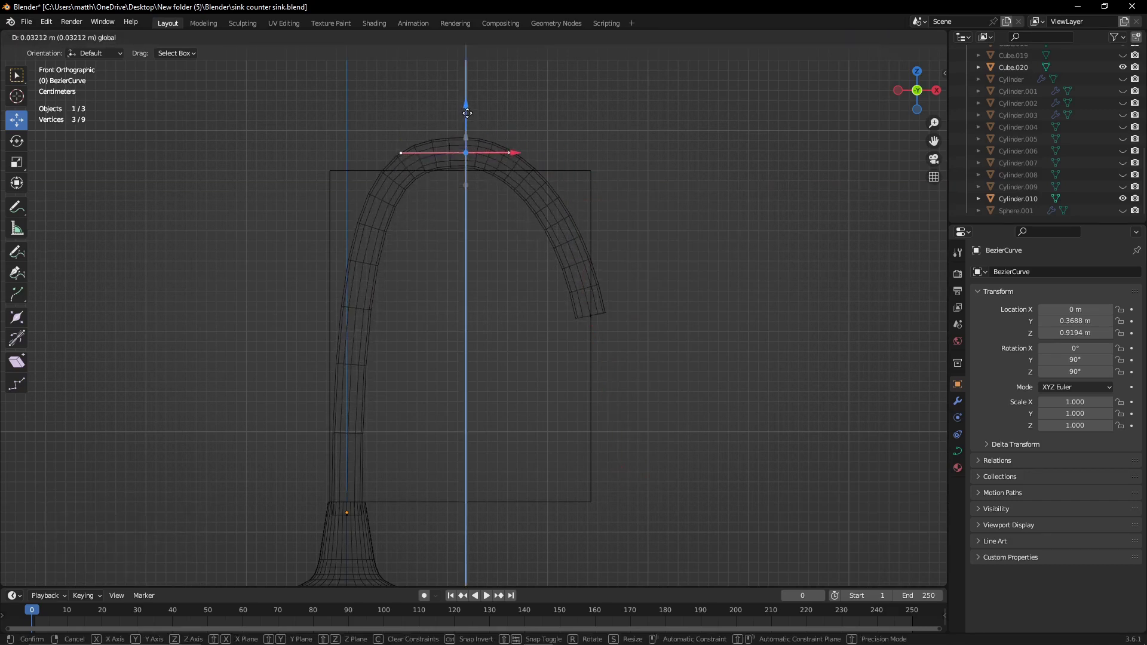
- Orbit above the sink and frame the faucet curve in view
{"action": "scroll", "coordinate": [717, 334], "scroll_direction": "down", "scroll_amount": 5}
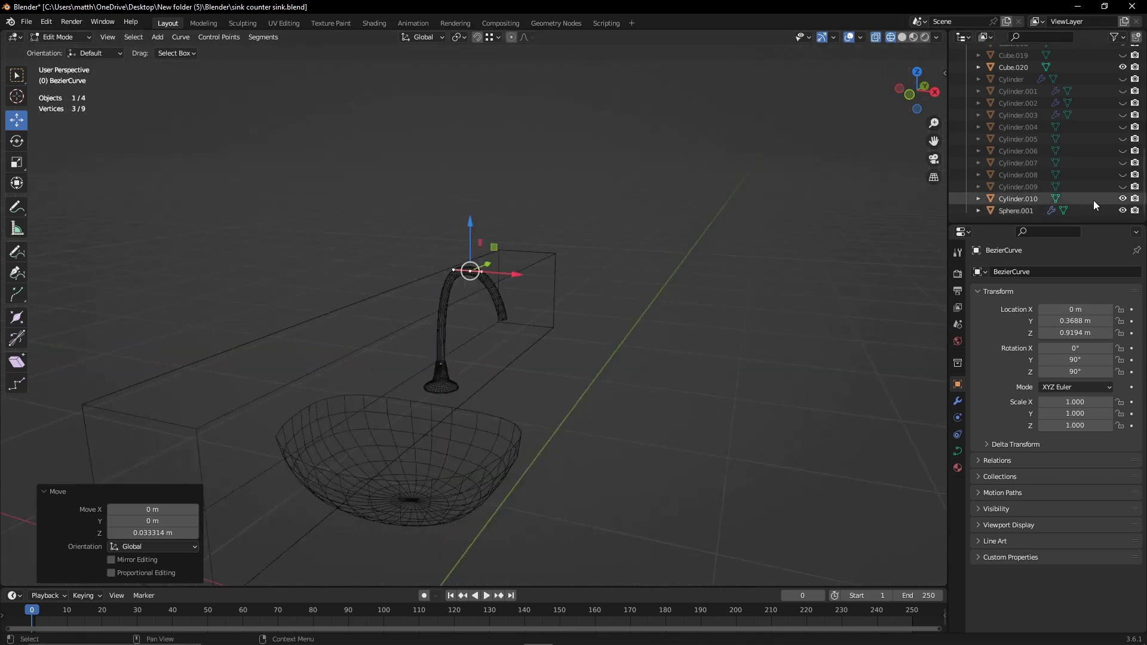
{"action": "mouse_move", "coordinate": [717, 335]}
{"action": "middle_mouse_down"}
{"action": "mouse_move", "coordinate": [749, 343]}
{"action": "mouse_move", "coordinate": [862, 174]}
{"action": "mouse_move", "coordinate": [668, 295]}
{"action": "middle_mouse_up"}
{"action": "key", "text": "KP_Decimal"}
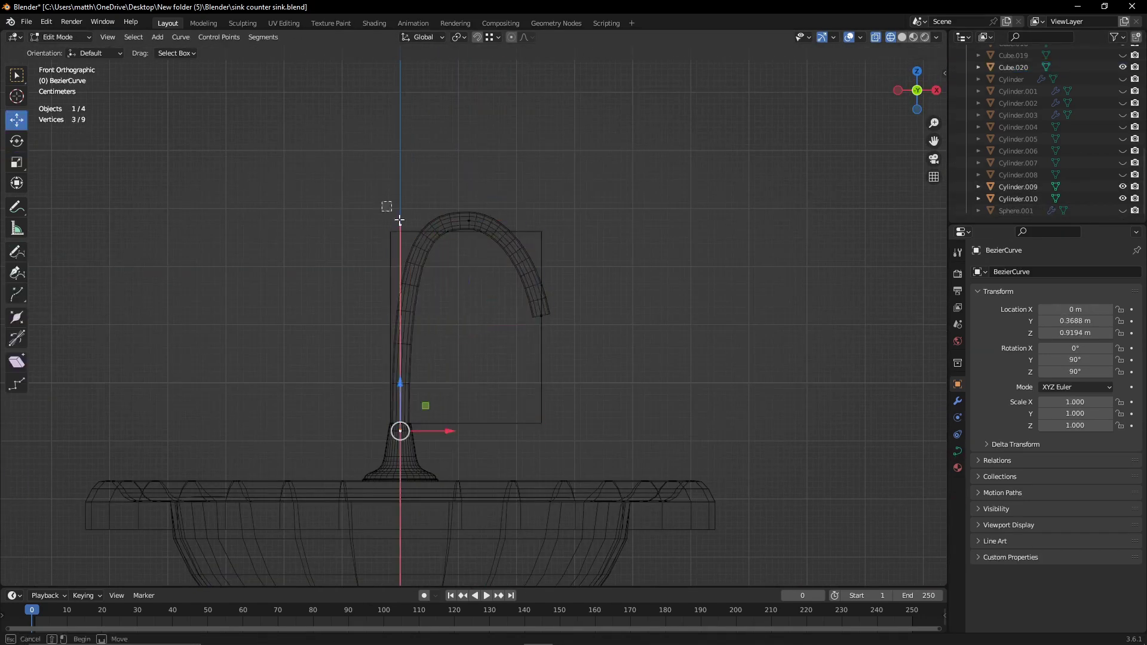
{"action": "left_click", "coordinate": [403, 234]}
- Raise the arch point 0.033314 m along Z, then shift its left handle along X
{"action": "left_click", "coordinate": [505, 267], "text": "shift"}
{"action": "key", "text": "g"}
{"action": "key", "text": "z"}
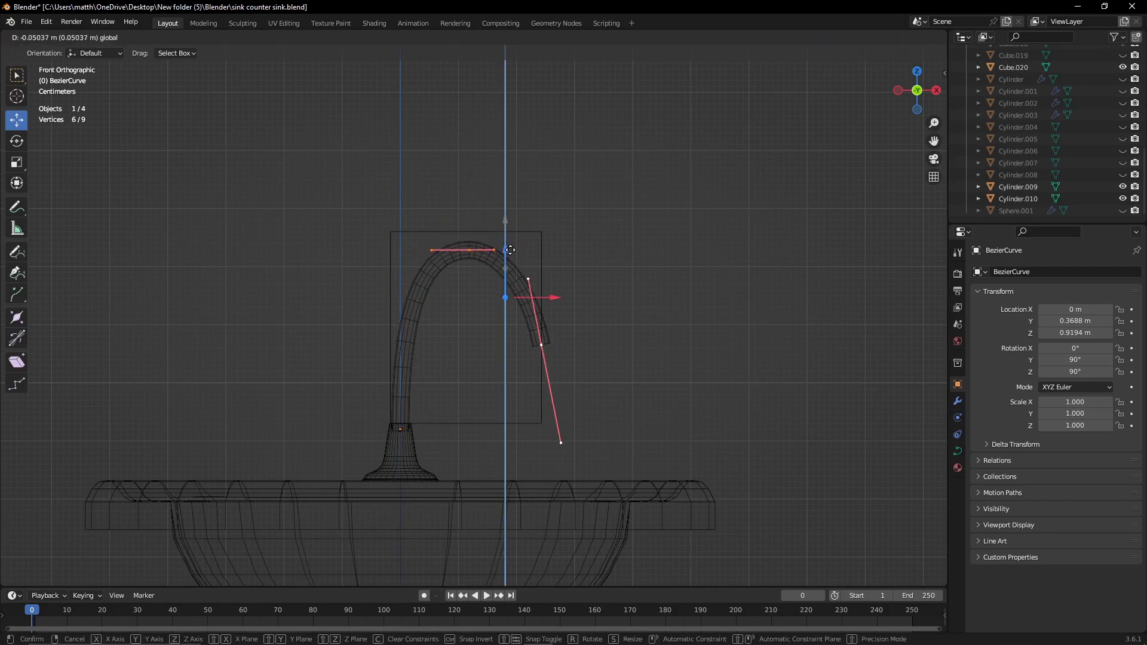
{"action": "left_click", "coordinate": [509, 250]}
{"action": "left_click", "coordinate": [432, 250]}
{"action": "key", "text": "g"}
{"action": "key", "text": "x"}
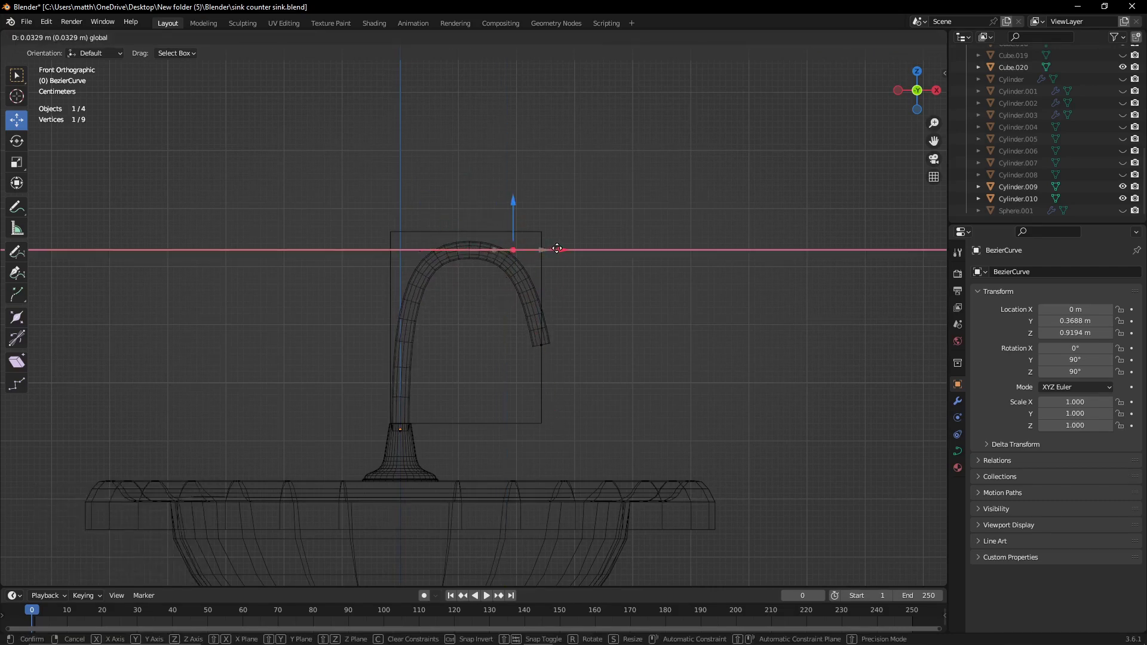
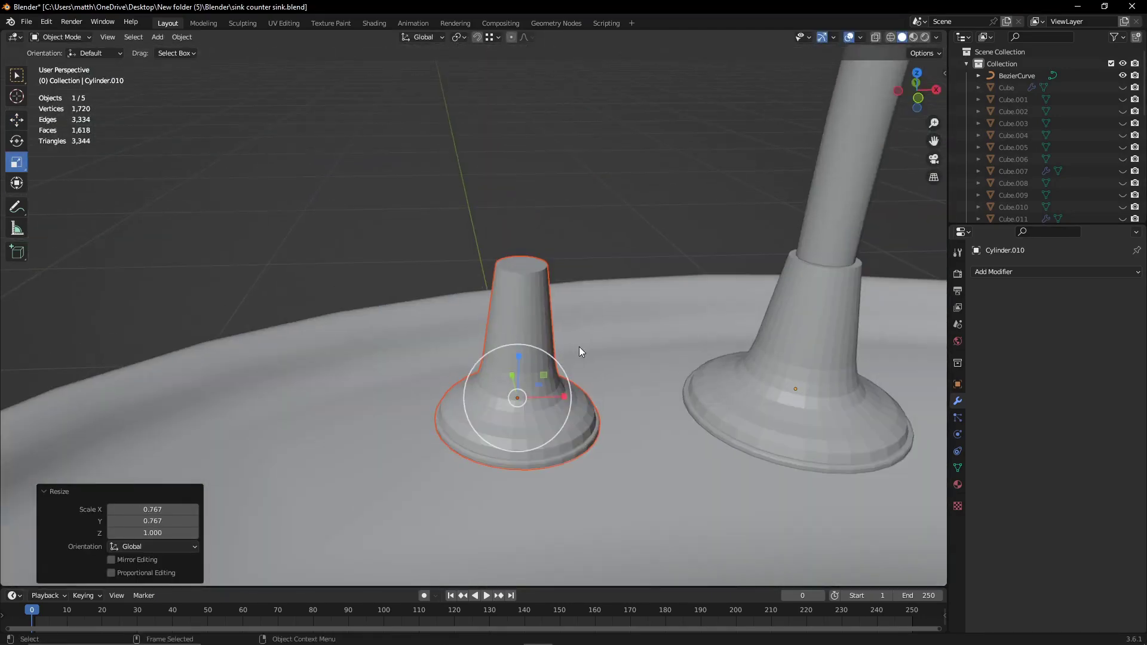
- Add a cylinder, shrink it to tap-base size and place it over the smaller tap base
{"action": "middle_click_drag", "start_coordinate": [579, 351], "coordinate": [599, 197]}
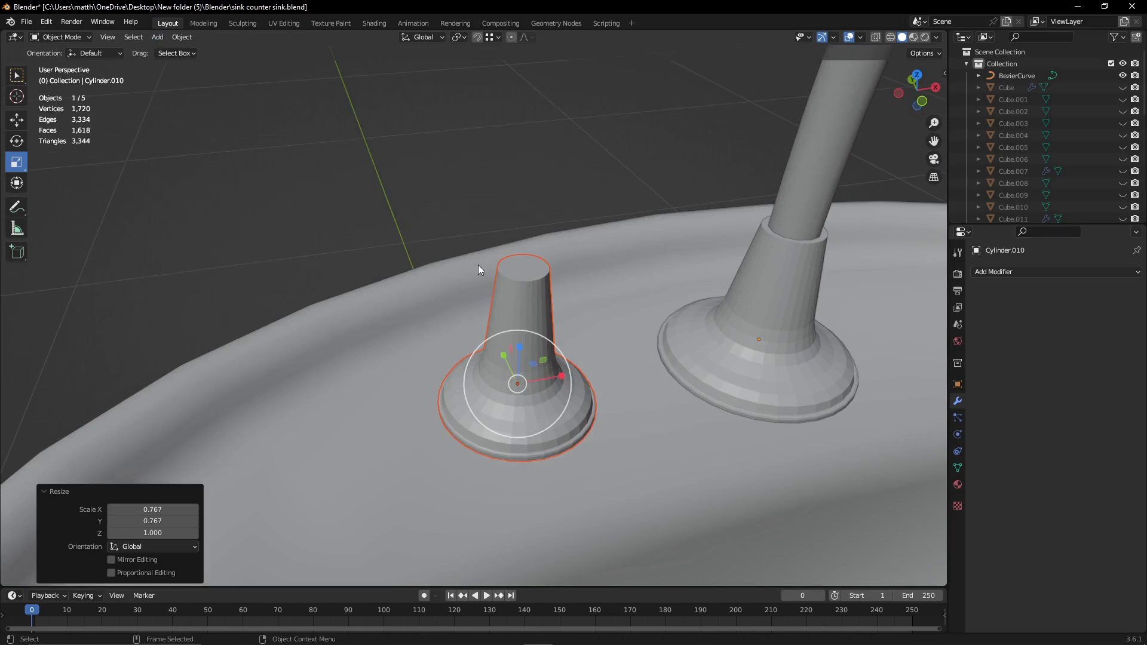
{"action": "left_click", "coordinate": [157, 36]}
{"action": "left_click", "coordinate": [281, 99]}
{"action": "key", "text": "KP_7"}
{"action": "key", "text": "g"}
{"action": "key", "text": "y"}
{"action": "key", "text": "Return"}
{"action": "key", "text": "g"}
{"action": "key", "text": "x"}
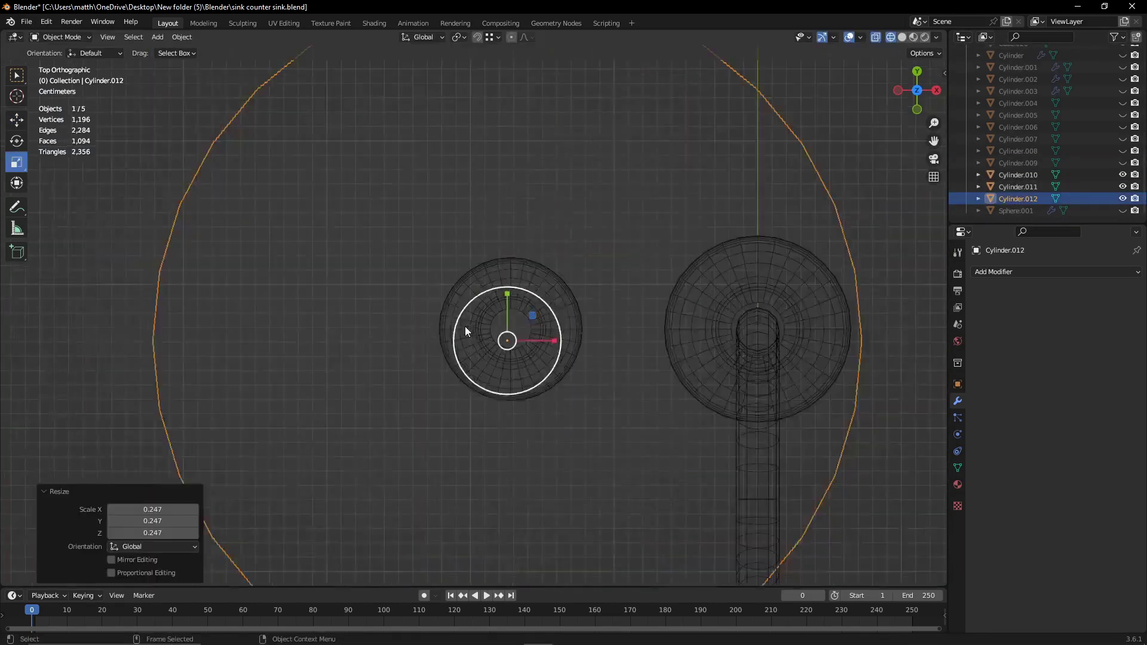
{"action": "key", "text": "KP_Decimal"}
- In Edit Mode, narrow the cylinder into a thin stem and lower it onto the tap base
{"action": "key", "text": "Tab"}
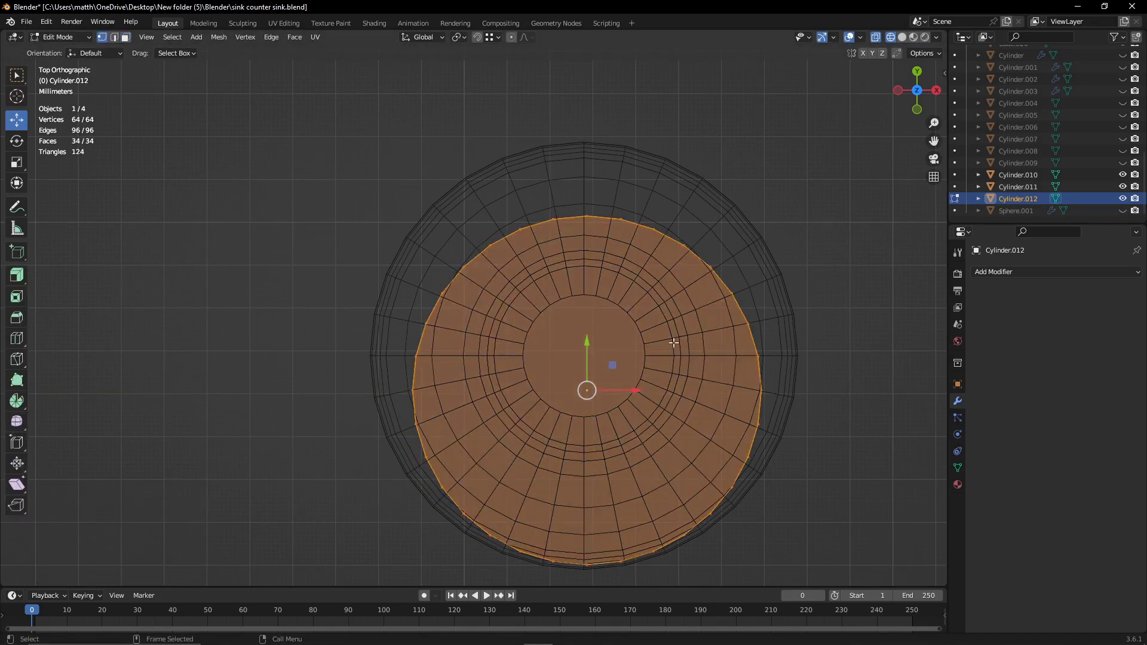
{"action": "left_click_drag", "start_coordinate": [588, 344], "coordinate": [602, 301]}
{"action": "left_click_drag", "start_coordinate": [630, 356], "coordinate": [599, 384]}
{"action": "key", "text": "KP_1"}
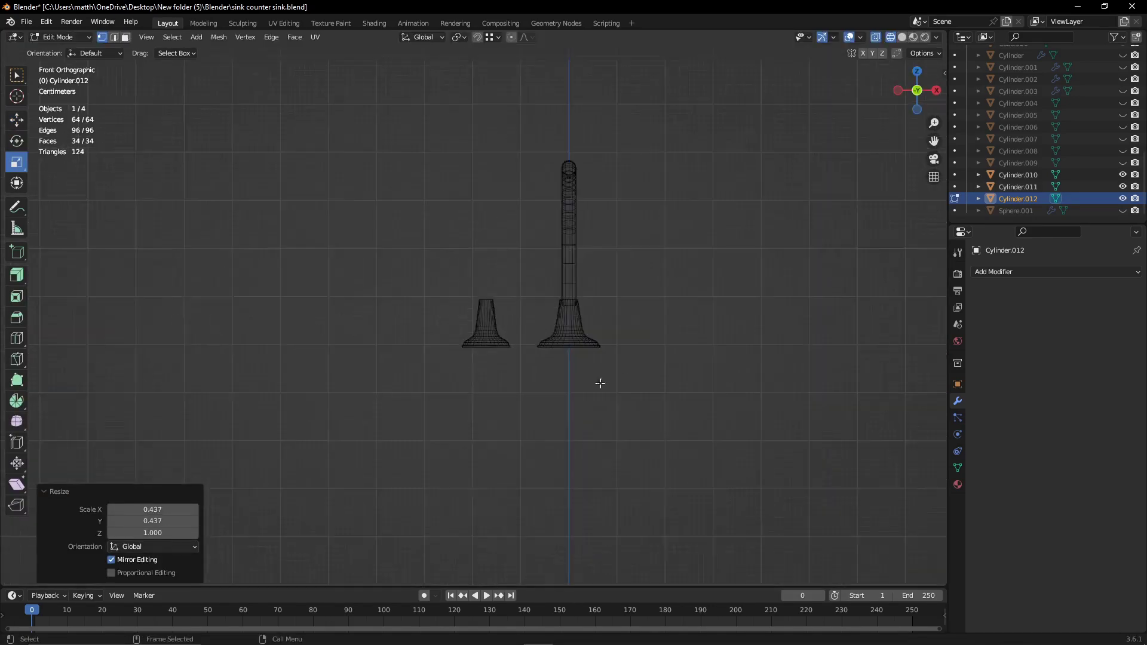
{"action": "key", "text": "g"}
{"action": "key", "text": "z"}
{"action": "right_click", "coordinate": [501, 264]}
{"action": "scroll", "coordinate": [501, 264], "scroll_direction": "up", "scroll_amount": 5}
{"action": "key", "text": "g"}
{"action": "key", "text": "z"}
{"action": "left_click", "coordinate": [474, 217]}
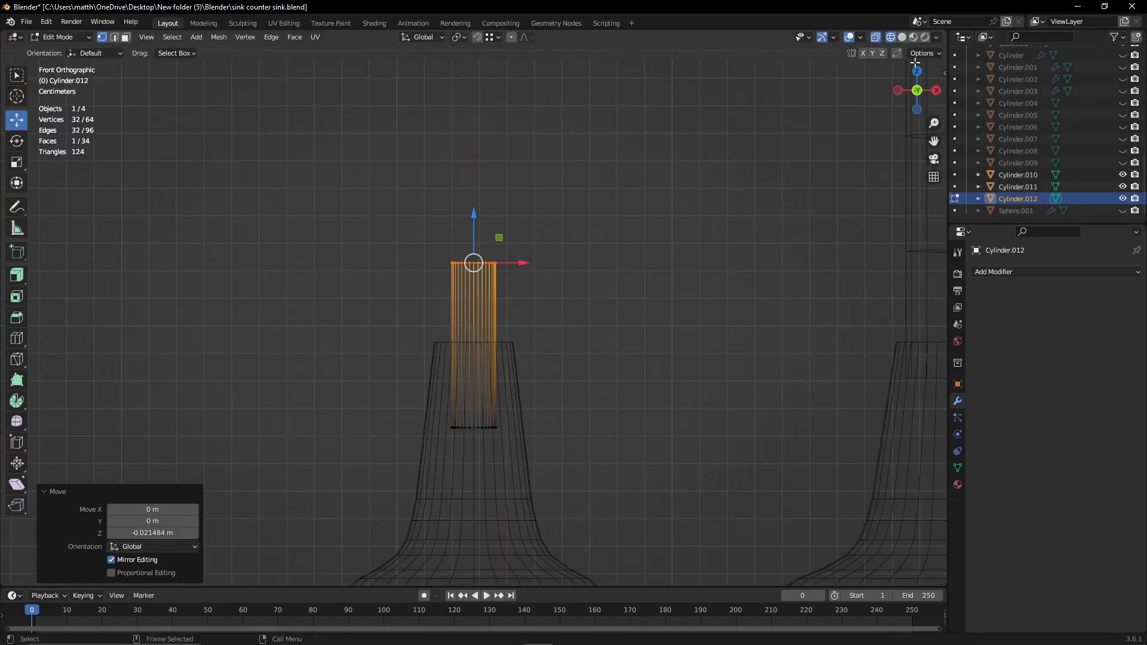
- Copy the stem piece in solid view so it can become a separate object
{"action": "key", "text": "KP_7"}
{"action": "key", "text": "shift+space"}
{"action": "key", "text": "r"}
{"action": "key", "text": "shift+z"}
{"action": "middle_click_drag", "start_coordinate": [505, 292], "coordinate": [564, 245]}
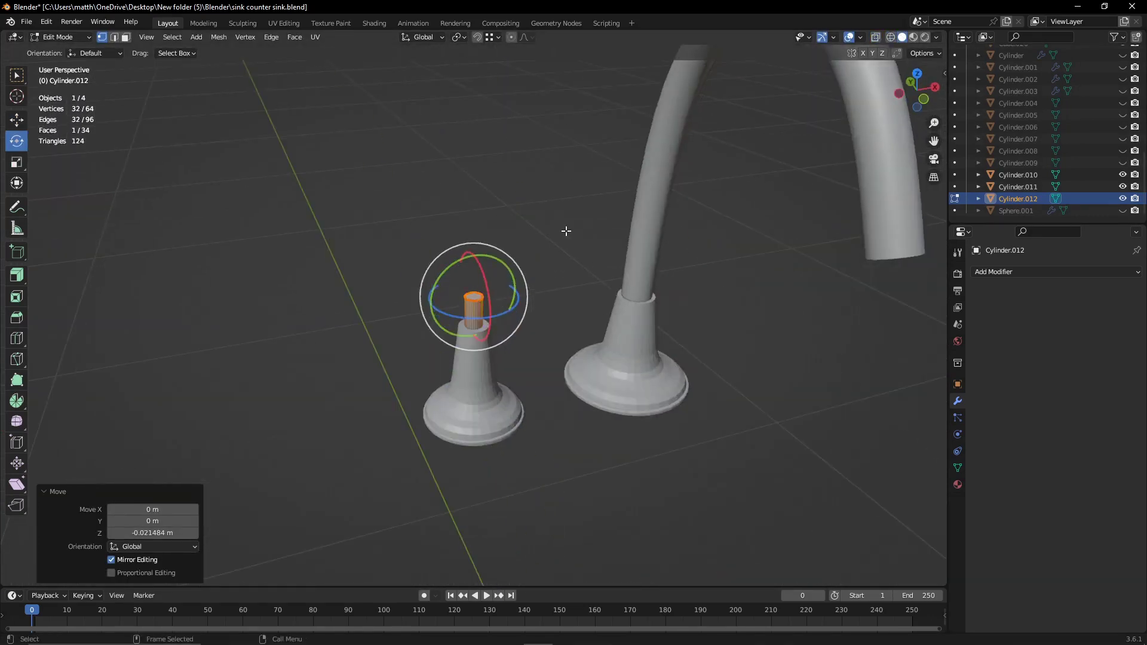
{"action": "key", "text": "p"}
{"action": "left_click", "coordinate": [479, 303]}
{"action": "key", "text": "Tab"}
{"action": "scroll", "coordinate": [473, 308], "scroll_direction": "down", "scroll_amount": 5}
- Paste the stem as Cylinder.013, raise it, and set its origin to geometry
{"action": "key", "text": "g"}
{"action": "key", "text": "z"}
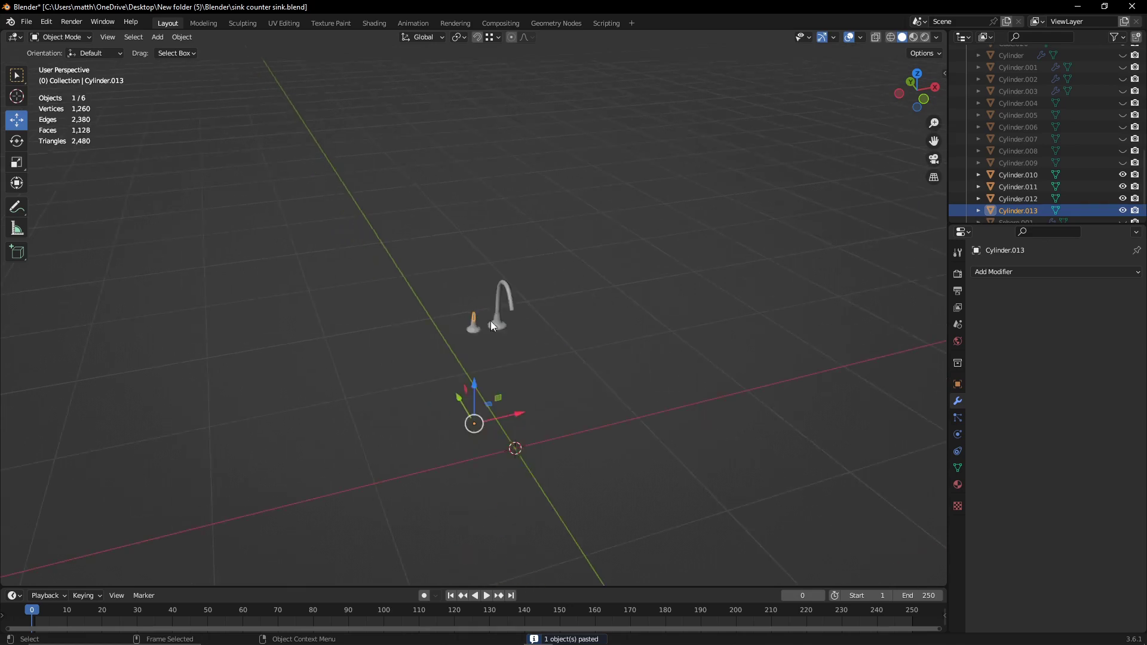
{"action": "left_click", "coordinate": [490, 321]}
{"action": "left_click", "coordinate": [181, 37]}
{"action": "left_click", "coordinate": [346, 76]}
{"action": "key", "text": "g"}
{"action": "key", "text": "z"}
{"action": "left_click", "coordinate": [482, 269]}
- Shorten the pasted piece vertically in front view
{"action": "key", "text": "KP_1"}
{"action": "key", "text": "KP_Decimal"}
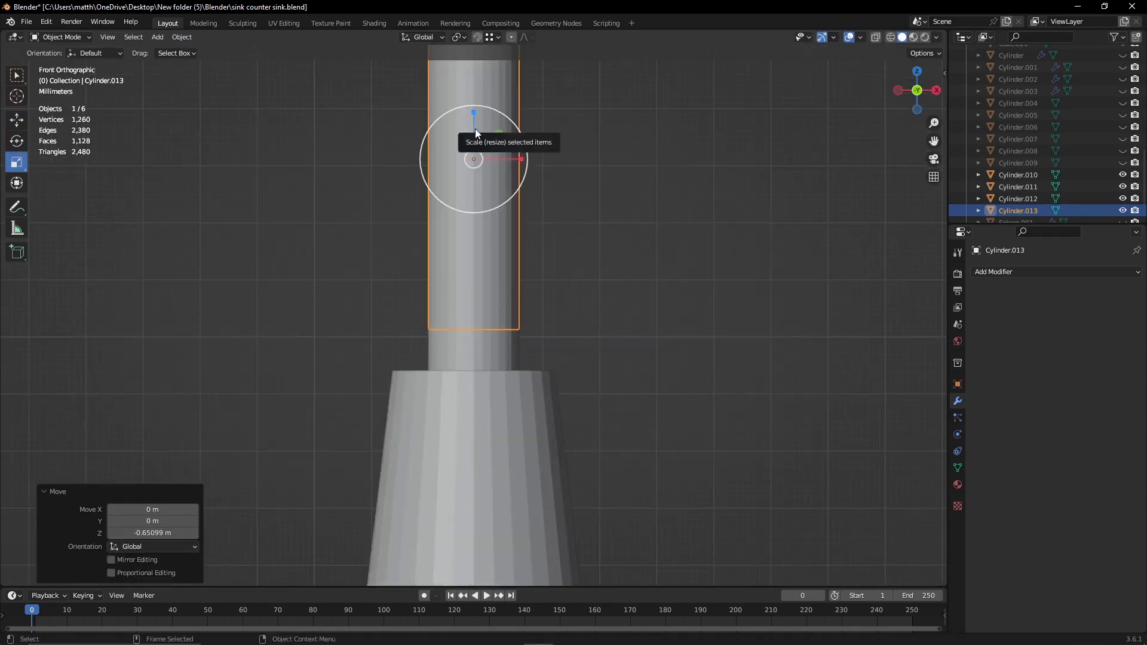
{"action": "left_click_drag", "start_coordinate": [475, 128], "coordinate": [469, 141]}
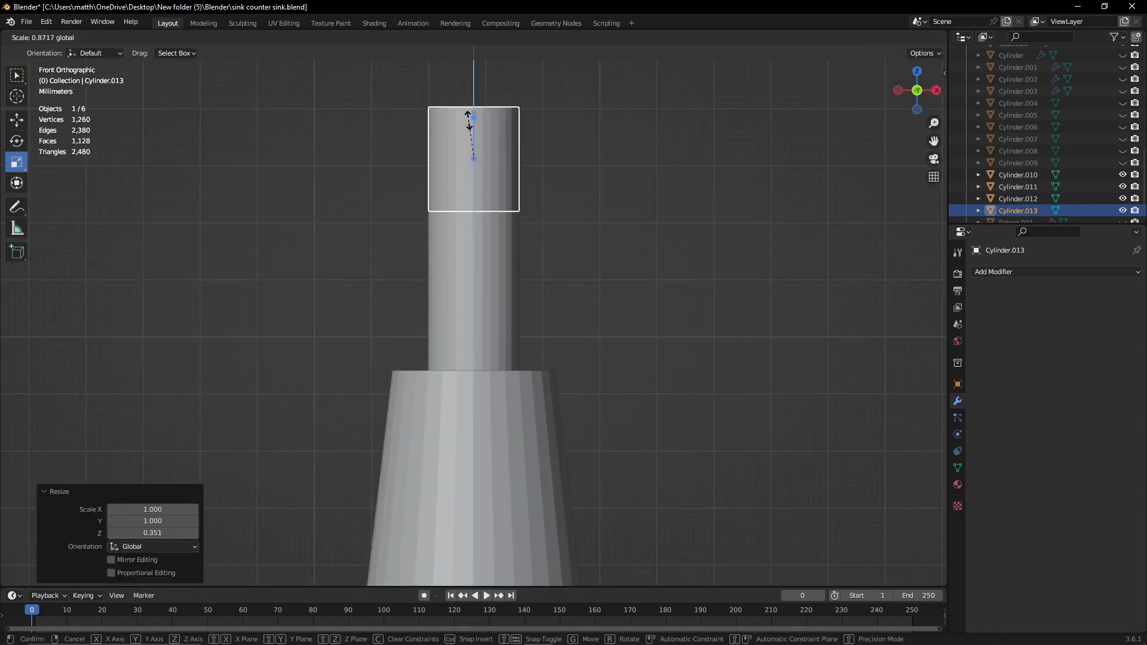
{"action": "left_click", "coordinate": [470, 117]}
{"action": "scroll", "coordinate": [470, 117], "scroll_direction": "down", "scroll_amount": 5}
- Add a new cube and begin resizing and moving it vertically
{"action": "left_click", "coordinate": [157, 37]}
{"action": "left_click", "coordinate": [275, 61]}
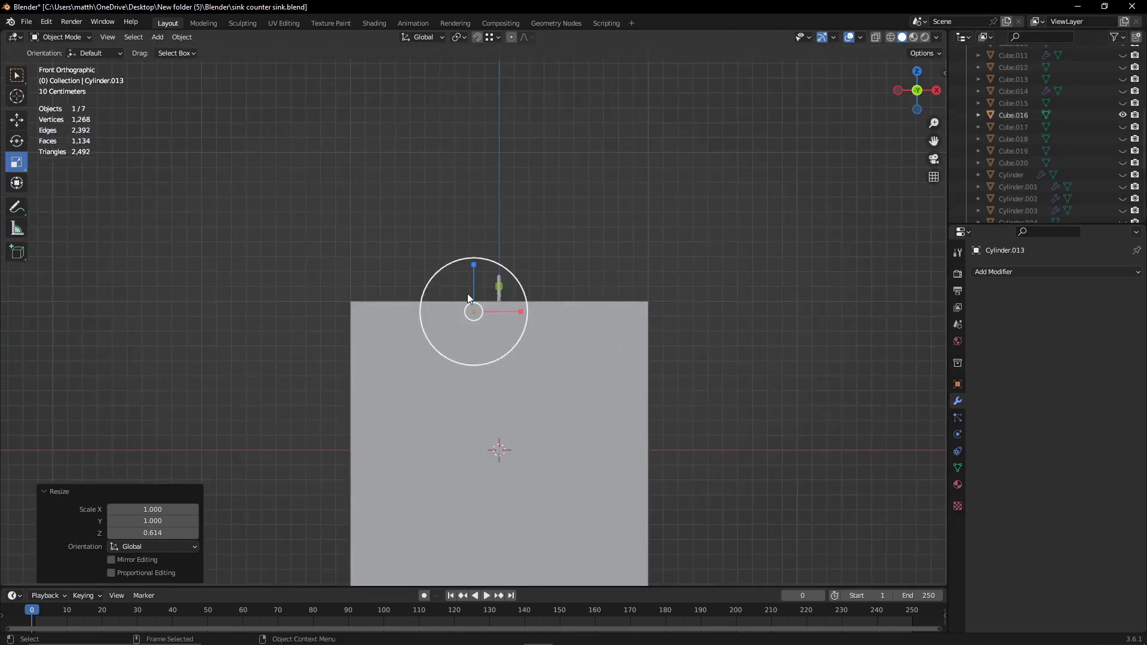
{"action": "middle_click_drag", "start_coordinate": [467, 292], "coordinate": [479, 321]}
{"action": "left_click", "coordinate": [411, 334]}
{"action": "key", "text": "s"}
{"action": "key", "text": "z"}
{"action": "left_click", "coordinate": [450, 428]}
{"action": "key", "text": "KP_1"}
{"action": "key", "text": "g"}
{"action": "key", "text": "z"}
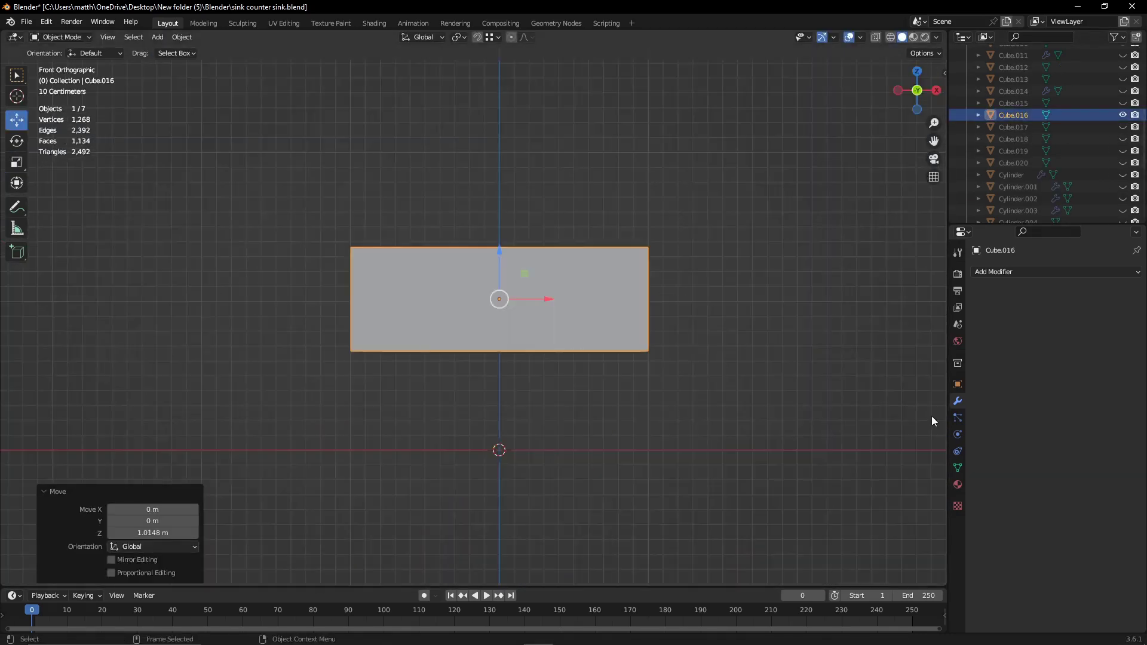
- Flatten the cube into slab Cube.016 by typing a thin Scale Z value
{"action": "left_click", "coordinate": [957, 384]}
{"action": "scroll", "coordinate": [475, 287], "scroll_direction": "up", "scroll_amount": 5}
{"action": "double_click", "coordinate": [1050, 425]}
{"action": "type", "text": "0.325"}
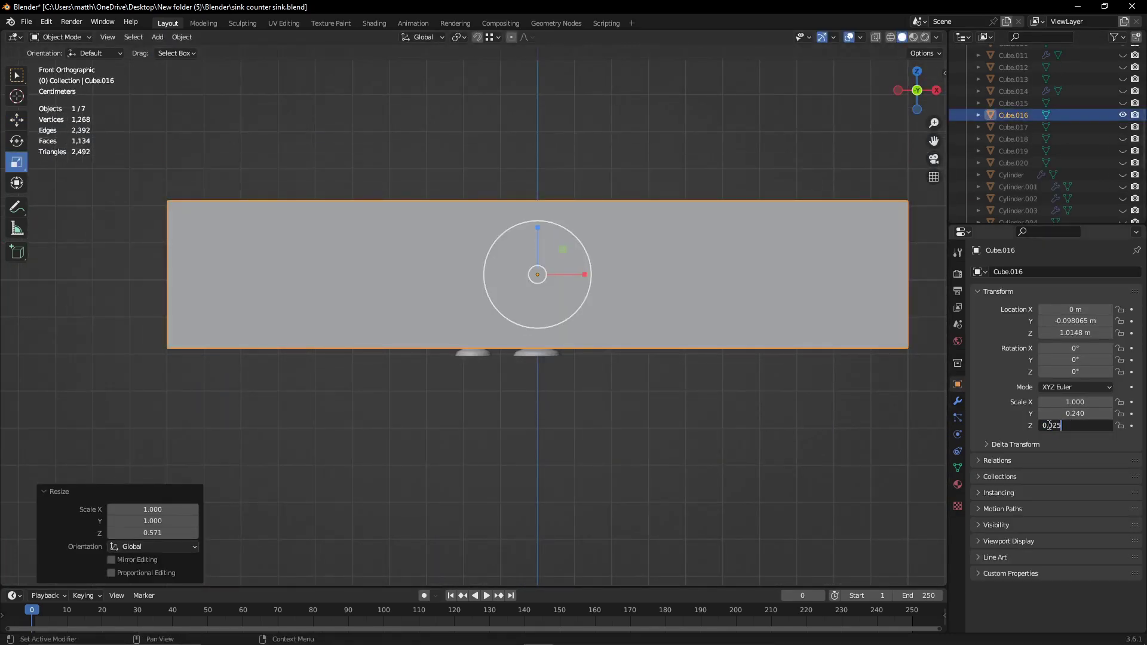
{"action": "key", "text": "Return"}
{"action": "key", "text": "shift+z"}
{"action": "scroll", "coordinate": [649, 158], "scroll_direction": "up", "scroll_amount": 5}
- Make Cylinder.013 shorter and wider, keeping its height fixed while widening
{"action": "left_click", "coordinate": [487, 243]}
{"action": "key", "text": "s"}
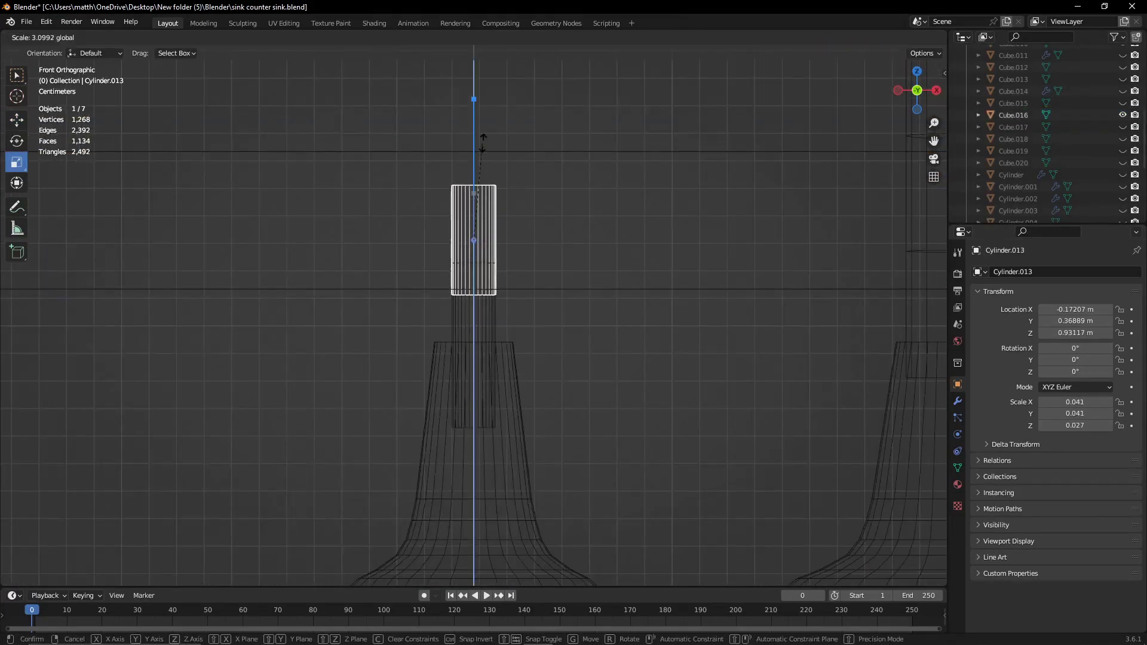
{"action": "left_click", "coordinate": [483, 167]}
{"action": "key", "text": "KP_7"}
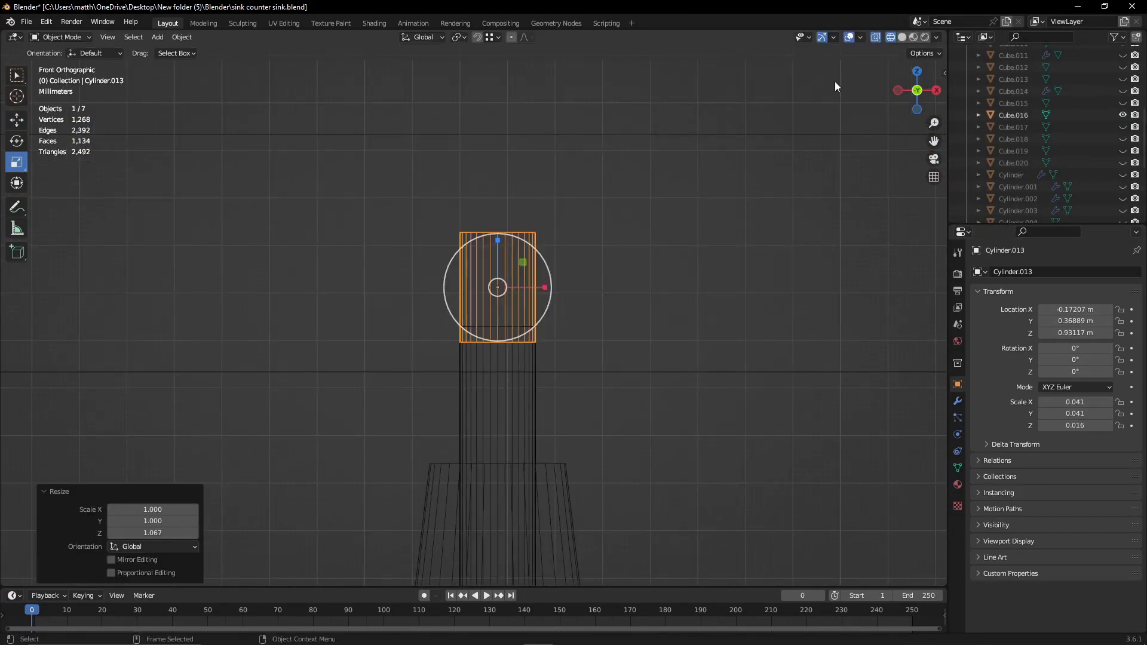
{"action": "key", "text": "s"}
{"action": "key", "text": "shift+z"}
{"action": "left_click", "coordinate": [541, 304]}
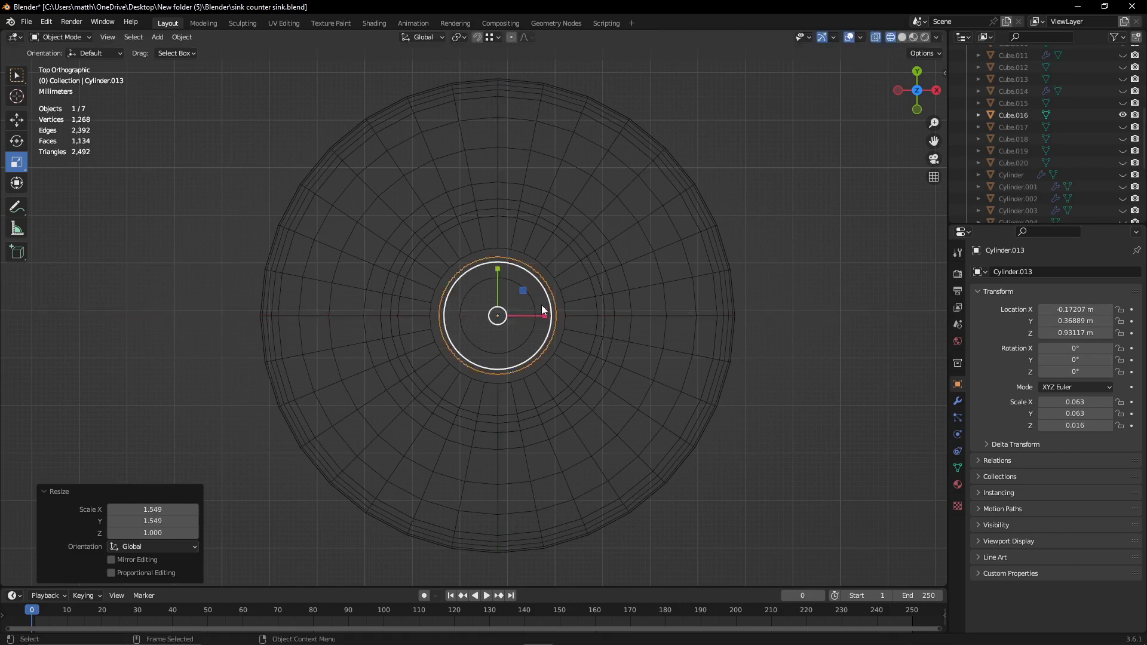
{"action": "key", "text": "KP_1"}
{"action": "scroll", "coordinate": [522, 285], "scroll_direction": "up", "scroll_amount": 4}
- Add 3 loop cuts to the cap and scale the loops into a barrel bulge
{"action": "key", "text": "Tab"}
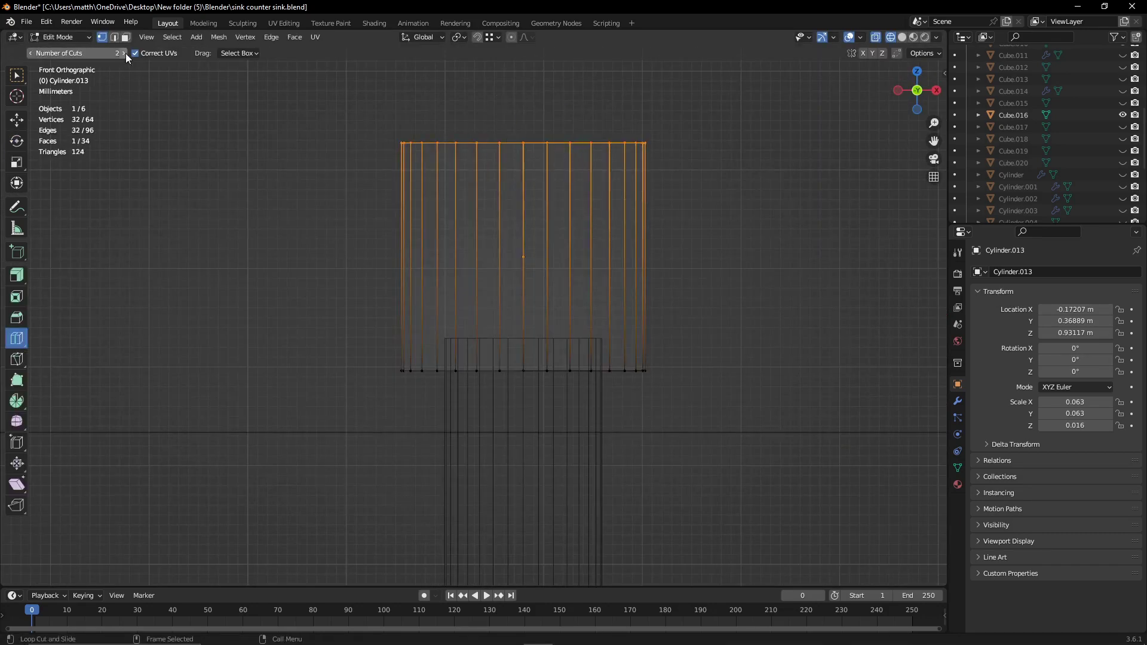
{"action": "left_click", "coordinate": [410, 257]}
{"action": "key", "text": "s"}
{"action": "left_click", "coordinate": [486, 209]}
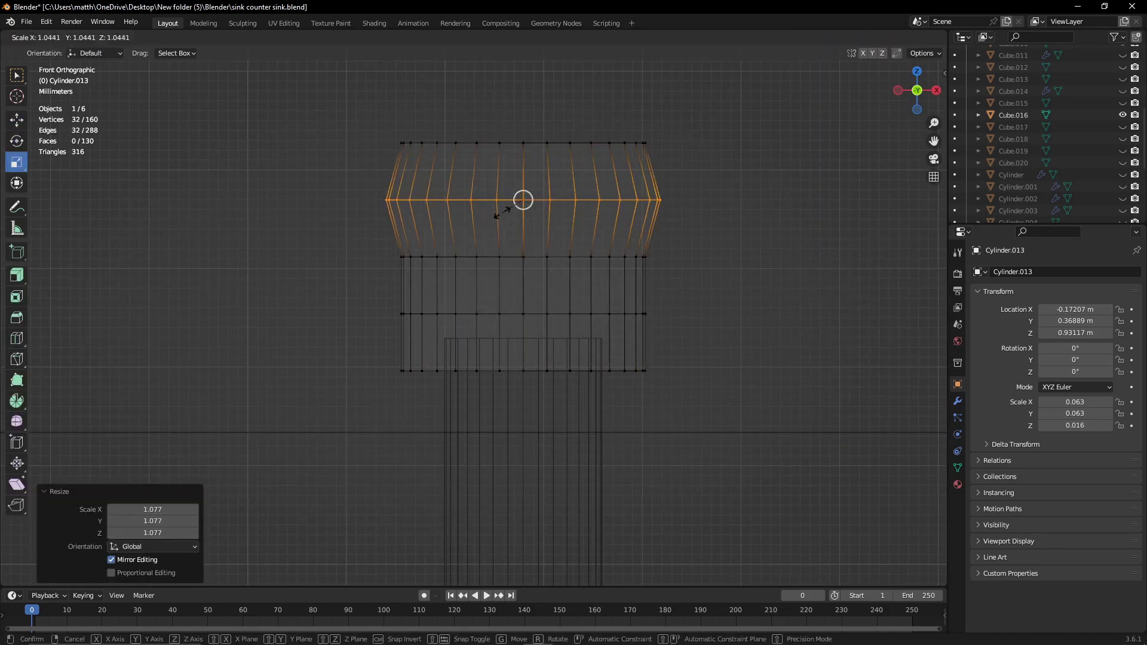
{"action": "left_click", "coordinate": [490, 258], "text": "alt"}
{"action": "key", "text": "s"}
{"action": "left_click", "coordinate": [508, 314], "text": "alt"}
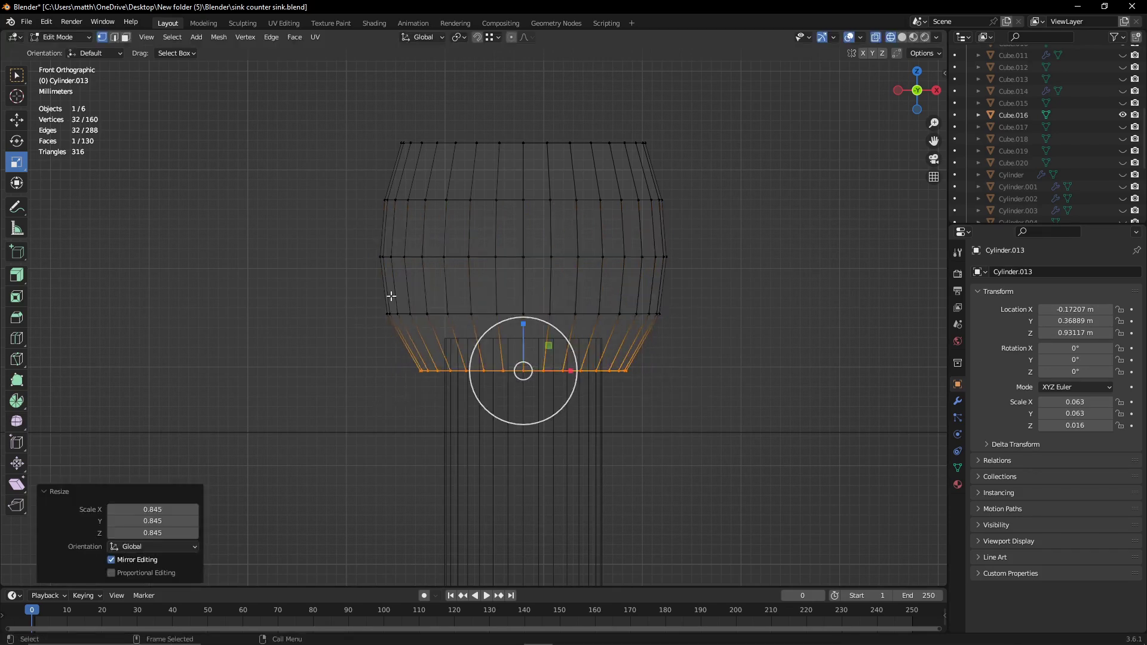
{"action": "key", "text": "s"}
{"action": "left_click", "coordinate": [523, 314]}
- Shrink the whole rounded cap slightly and deselect all vertices
{"action": "scroll", "coordinate": [715, 323], "scroll_direction": "down", "scroll_amount": 3}
{"action": "middle_click_drag", "start_coordinate": [715, 323], "coordinate": [537, 275]}
{"action": "key", "text": "a"}
{"action": "key", "text": "s"}
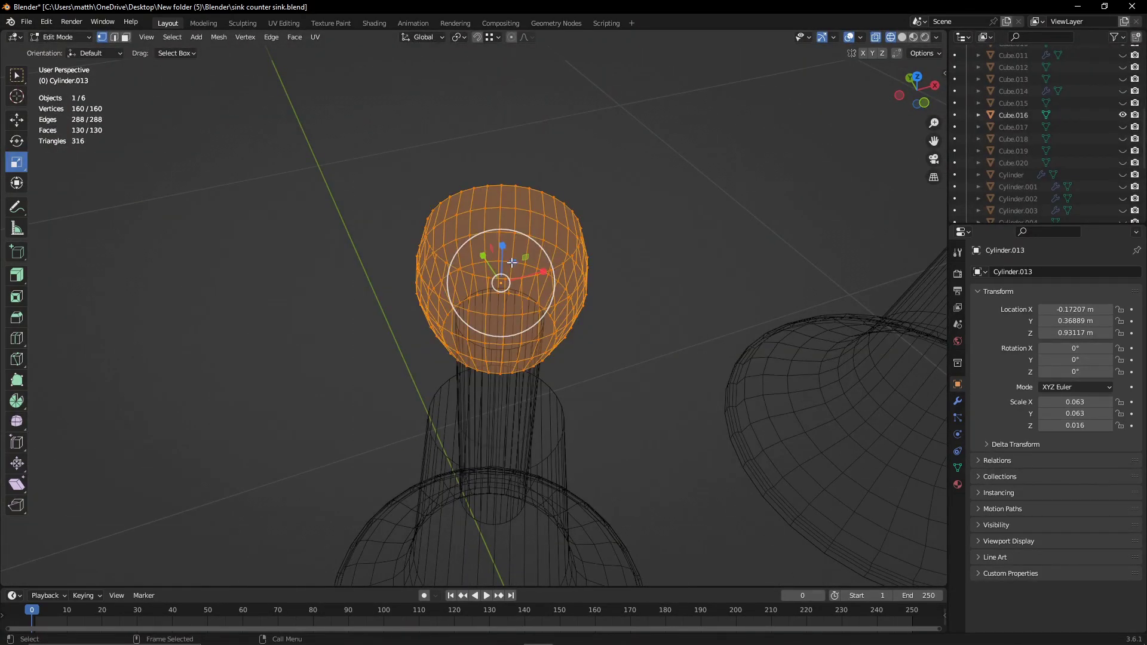
{"action": "key", "text": "KP_1"}
{"action": "left_click", "coordinate": [507, 266]}
{"action": "key", "text": "alt+a"}
{"action": "scroll", "coordinate": [485, 280], "scroll_direction": "down", "scroll_amount": 3}
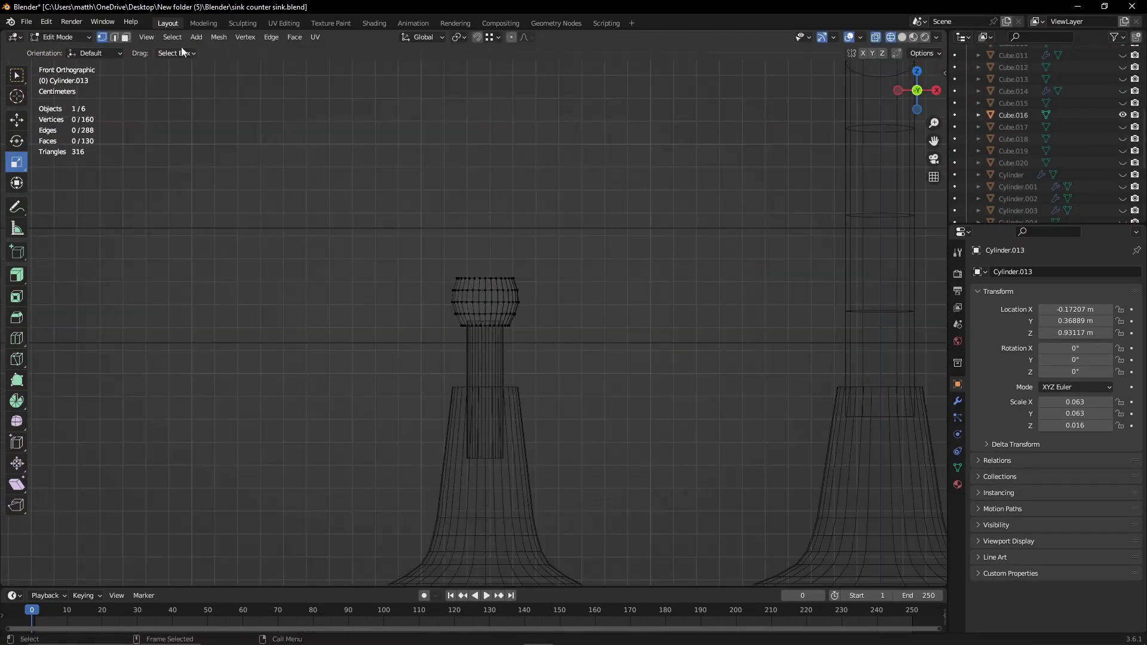
- Snap the small cylinder onto the rounded cap of the tap stem
{"action": "scroll", "coordinate": [500, 366], "scroll_direction": "down", "scroll_amount": 4}
{"action": "left_click", "coordinate": [182, 37]}
{"action": "left_click", "coordinate": [334, 77]}
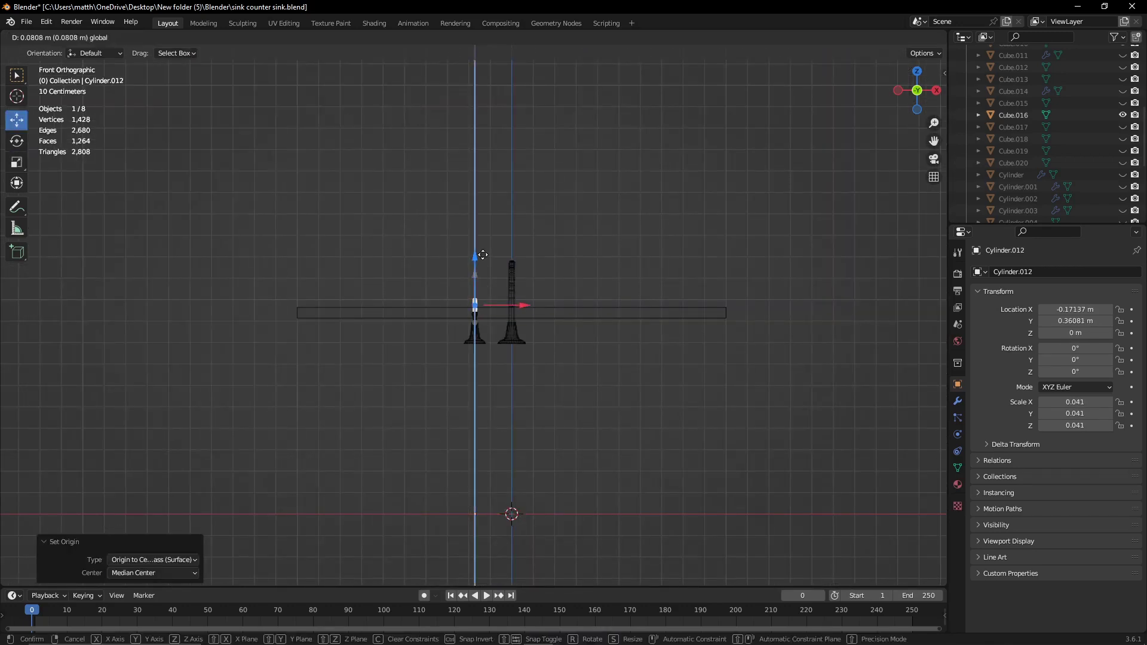
{"action": "left_click", "coordinate": [472, 316]}
{"action": "left_click", "coordinate": [474, 320]}
{"action": "scroll", "coordinate": [475, 320], "scroll_direction": "up", "scroll_amount": 4}
{"action": "left_click", "coordinate": [181, 37]}
{"action": "left_click", "coordinate": [334, 77]}
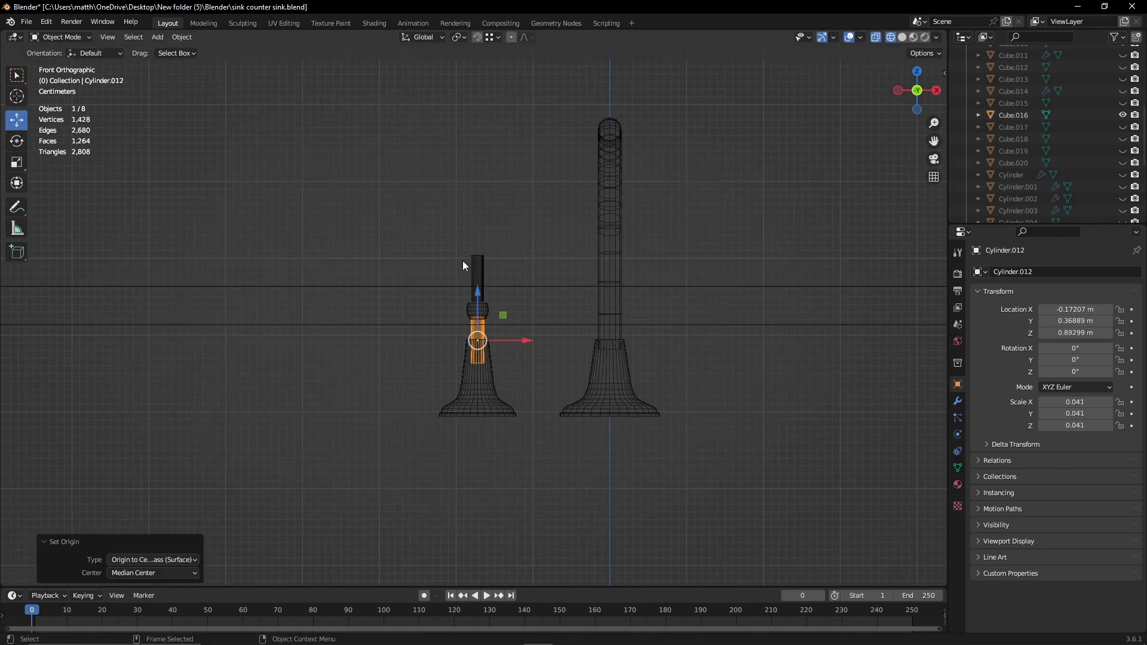
- Rotate the small cylinder 90° on Y so it lies horizontally
{"action": "key", "text": "shift+space"}
{"action": "key", "text": "r"}
{"action": "middle_click_drag", "start_coordinate": [462, 260], "coordinate": [499, 248]}
{"action": "left_click_drag", "start_coordinate": [499, 249], "coordinate": [511, 298]}
{"action": "type", "text": "0"}
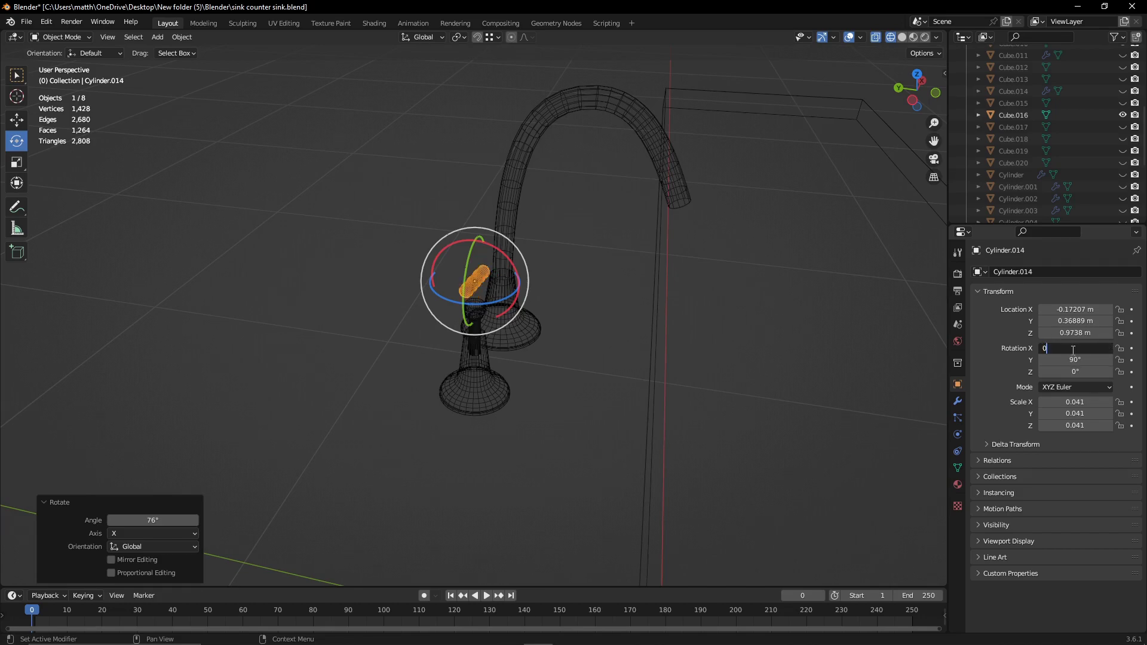
{"action": "key", "text": "Return"}
{"action": "key", "text": "KP_7"}
- Narrow the flat slab by setting its Scale X to 0.020
{"action": "left_click", "coordinate": [546, 374]}
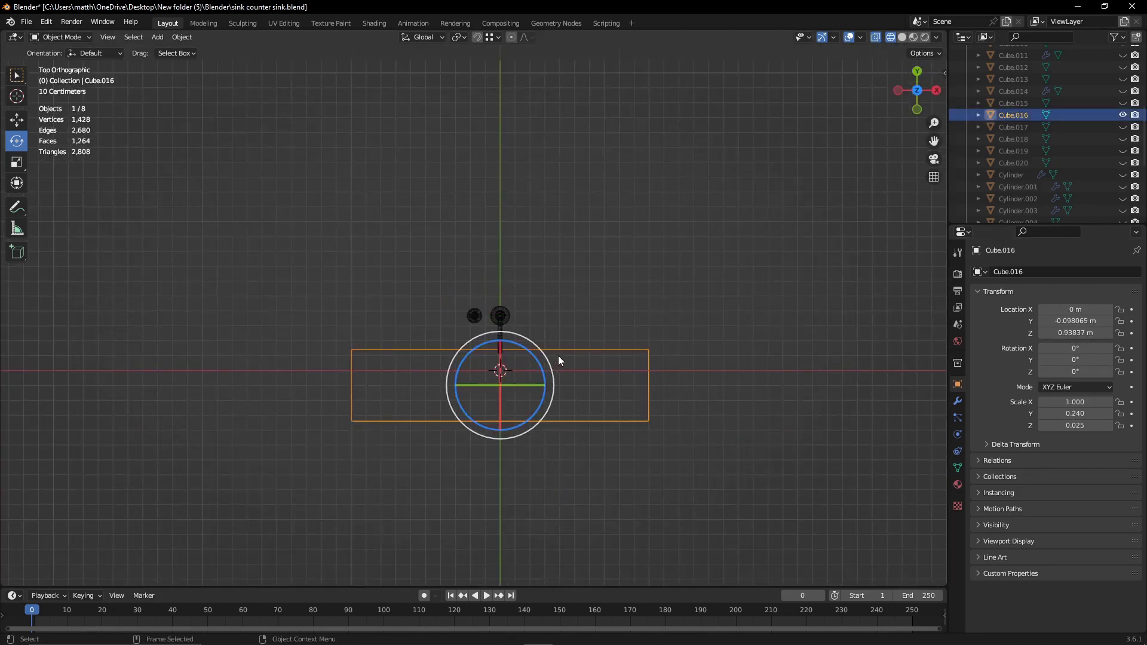
{"action": "key", "text": "shift+space"}
{"action": "key", "text": "s"}
{"action": "left_click_drag", "start_coordinate": [547, 385], "coordinate": [519, 385]}
{"action": "left_click", "coordinate": [1073, 401]}
{"action": "key", "text": "Return"}
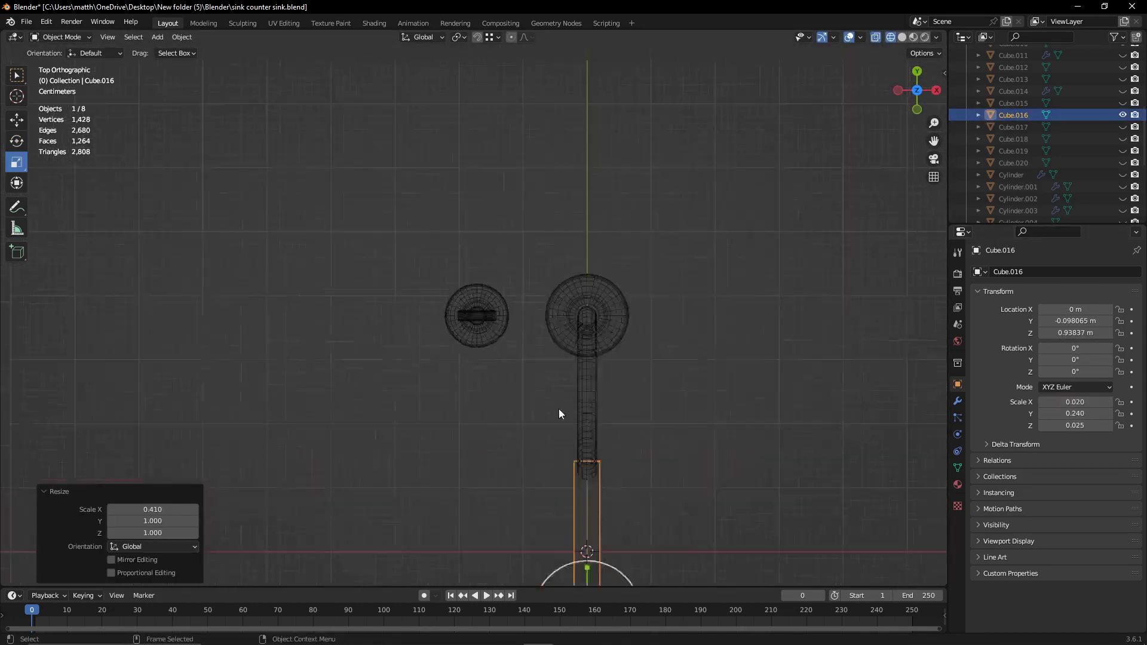
- Frame and hide Cylinder.011
{"action": "left_click", "coordinate": [517, 323]}
{"action": "key", "text": "KP_Decimal"}
{"action": "scroll", "coordinate": [1009, 149], "scroll_direction": "down", "scroll_amount": 5}
{"action": "key", "text": "h"}
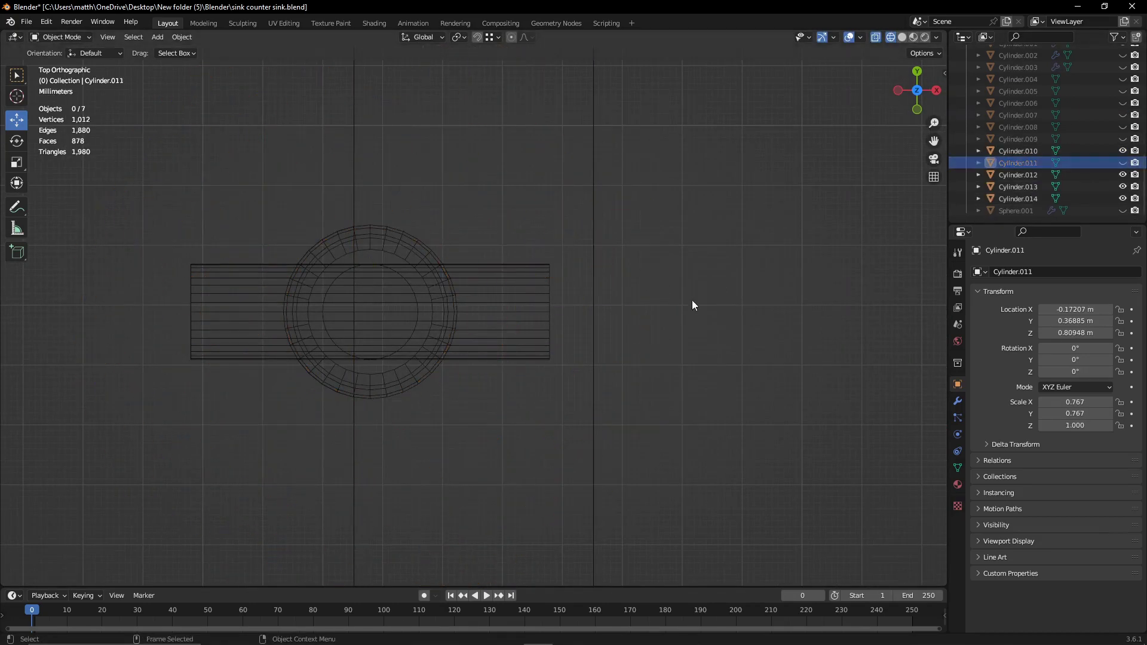
- Slide the arm along X, then pull its far end toward the cap to shorten it
{"action": "left_click", "coordinate": [565, 322]}
{"action": "key", "text": "g"}
{"action": "key", "text": "x"}
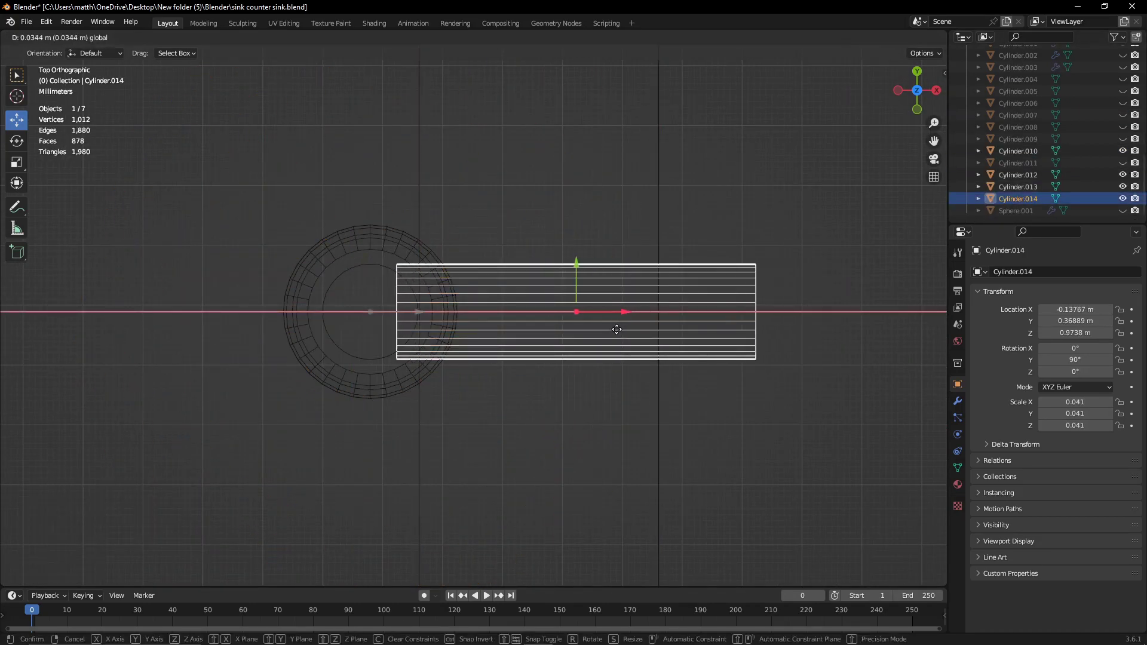
{"action": "left_click", "coordinate": [617, 329]}
{"action": "key", "text": "g"}
{"action": "key", "text": "x"}
{"action": "left_click", "coordinate": [302, 295]}
{"action": "key", "text": "Tab"}
{"action": "key", "text": "g"}
{"action": "key", "text": "x"}
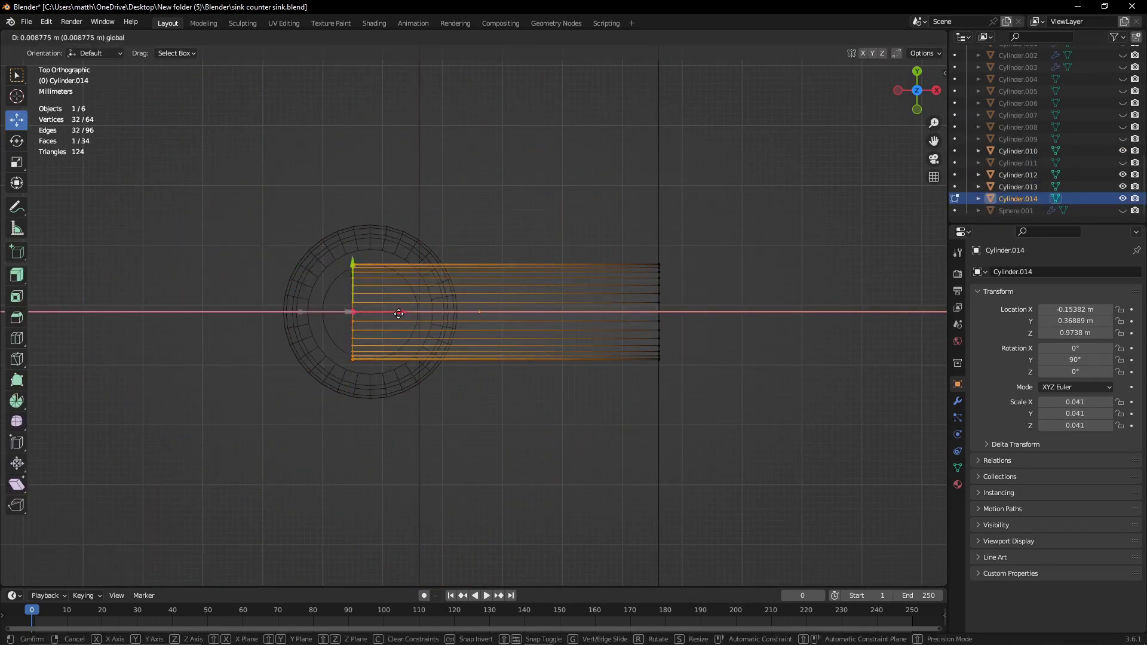
{"action": "mouse_move", "coordinate": [334, 298]}
{"action": "middle_mouse_down"}
{"action": "mouse_move", "coordinate": [601, 295]}
{"action": "mouse_move", "coordinate": [744, 184]}
{"action": "middle_mouse_up"}
- Lower the arm onto the cap, then frame the finished handle arm from above
{"action": "key", "text": "g"}
{"action": "key", "text": "z"}
{"action": "left_click", "coordinate": [471, 169]}
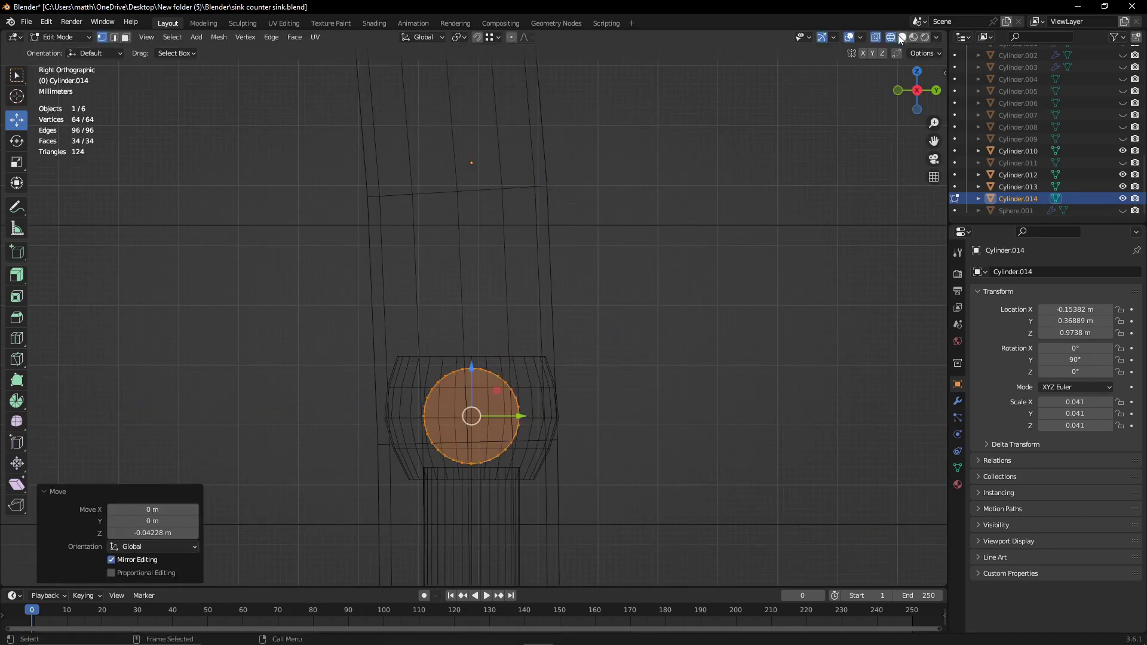
{"action": "key", "text": "alt+a"}
{"action": "key", "text": "shift+z"}
{"action": "middle_click_drag", "start_coordinate": [472, 169], "coordinate": [612, 327]}
{"action": "key", "text": "Tab"}
{"action": "scroll", "coordinate": [1060, 181], "scroll_direction": "up", "scroll_amount": 5}
{"action": "key", "text": "ctrl+z"}
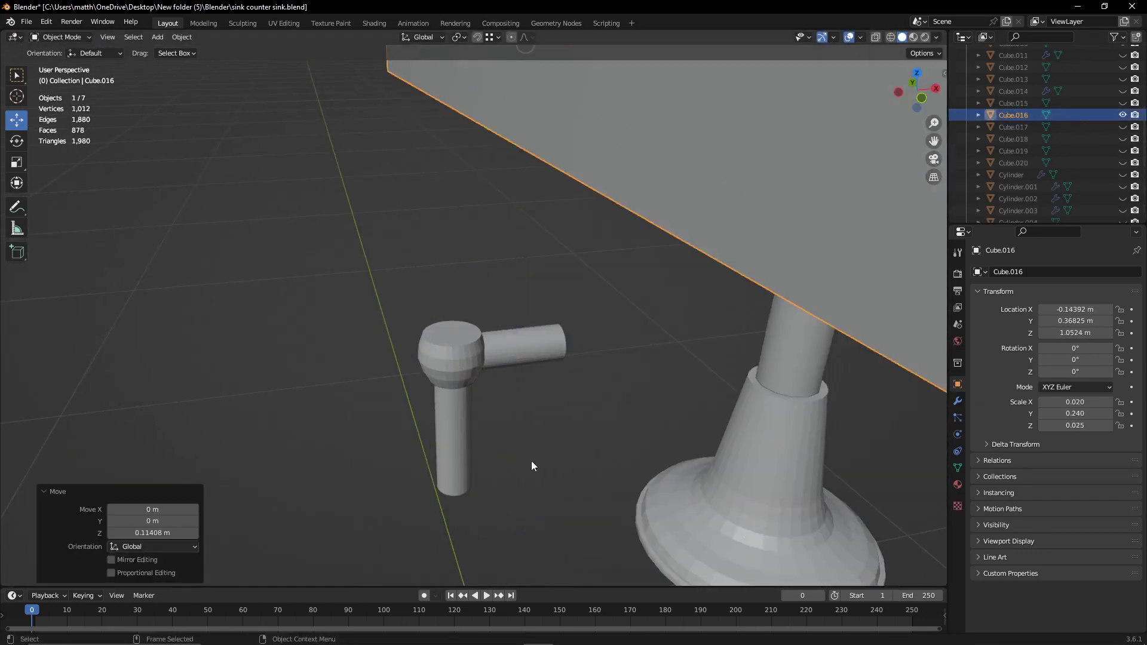
{"action": "key", "text": "KP_Decimal"}
{"action": "key", "text": "KP_7"}
{"action": "left_click", "coordinate": [890, 37]}
- Apply the arm's scale and bevel the edges at its outer end
{"action": "key", "text": "Tab"}
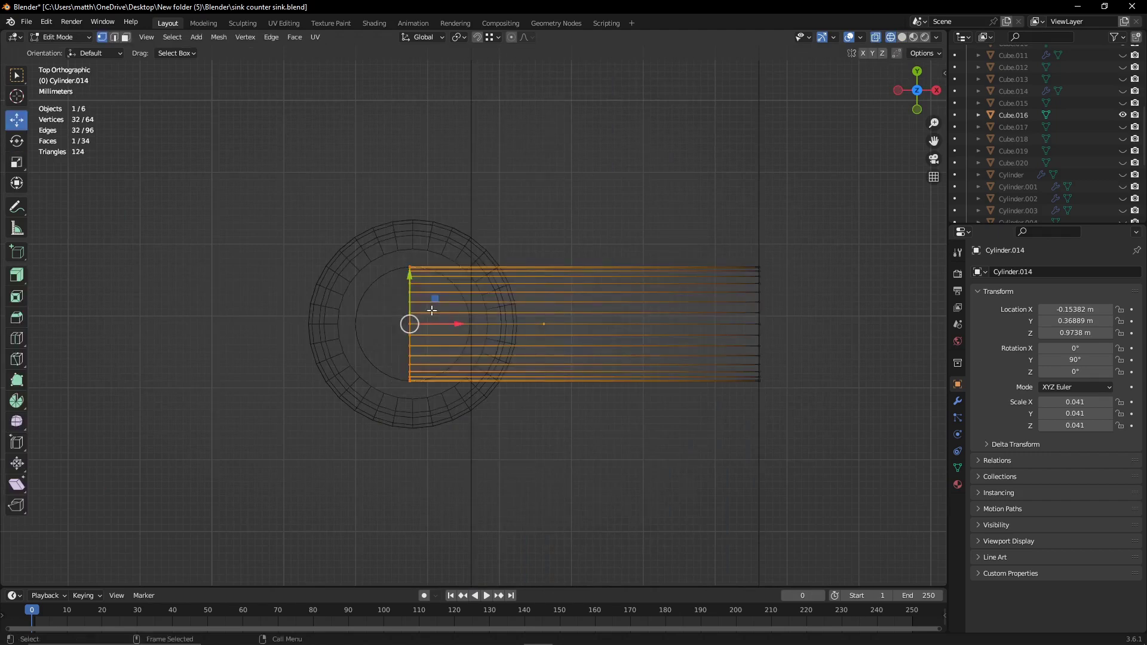
{"action": "key", "text": "s"}
{"action": "left_click", "coordinate": [273, 356]}
{"action": "key", "text": "ctrl+i"}
{"action": "key", "text": "Tab"}
{"action": "key", "text": "ctrl+a"}
{"action": "left_click", "coordinate": [518, 346]}
{"action": "key", "text": "Tab"}
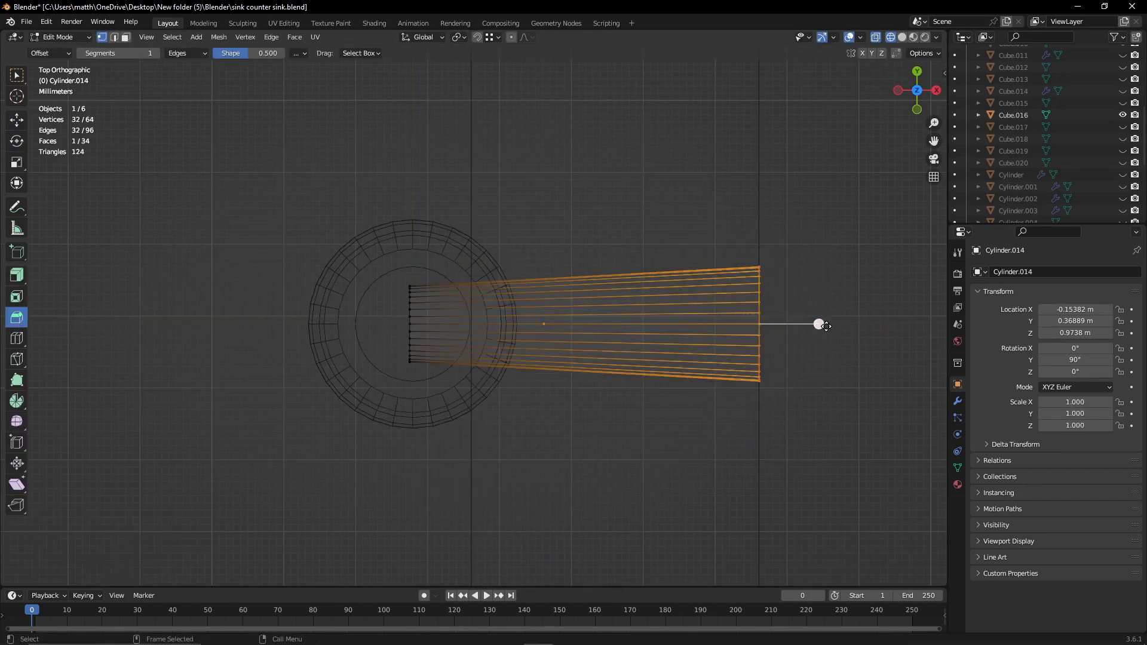
{"action": "left_click", "coordinate": [860, 326]}
{"action": "middle_click_drag", "start_coordinate": [697, 394], "coordinate": [459, 278]}
{"action": "key", "text": "shift+z"}
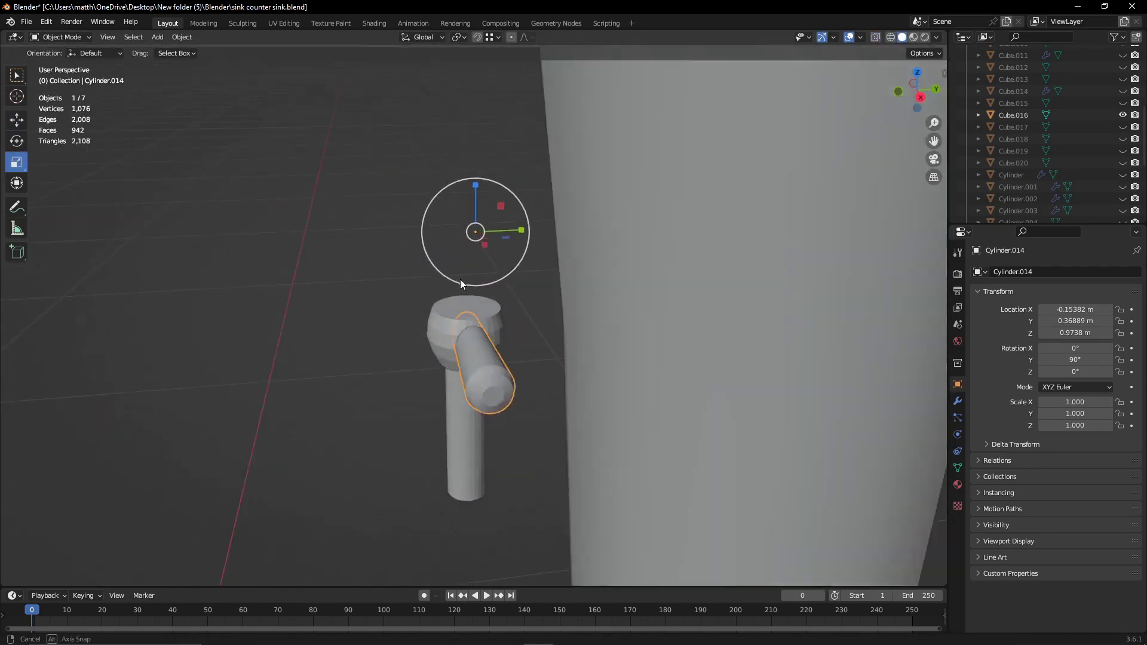
- Repeat the bevel, then scale the arm's end face along Z until it is circular
{"action": "left_click", "coordinate": [46, 22]}
{"action": "left_click", "coordinate": [89, 48]}
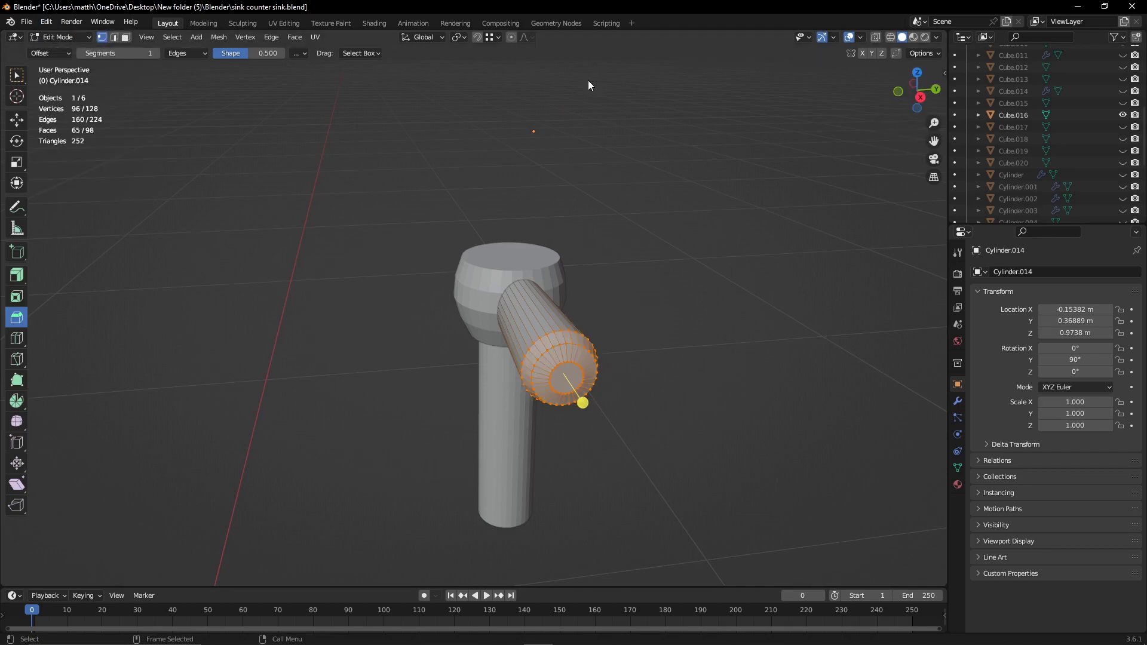
{"action": "key", "text": "ctrl+KP_3"}
{"action": "key", "text": "shift+z"}
{"action": "left_click", "coordinate": [16, 162]}
{"action": "scroll", "coordinate": [524, 301], "scroll_direction": "up", "scroll_amount": 3}
{"action": "left_click_drag", "start_coordinate": [332, 257], "coordinate": [332, 269]}
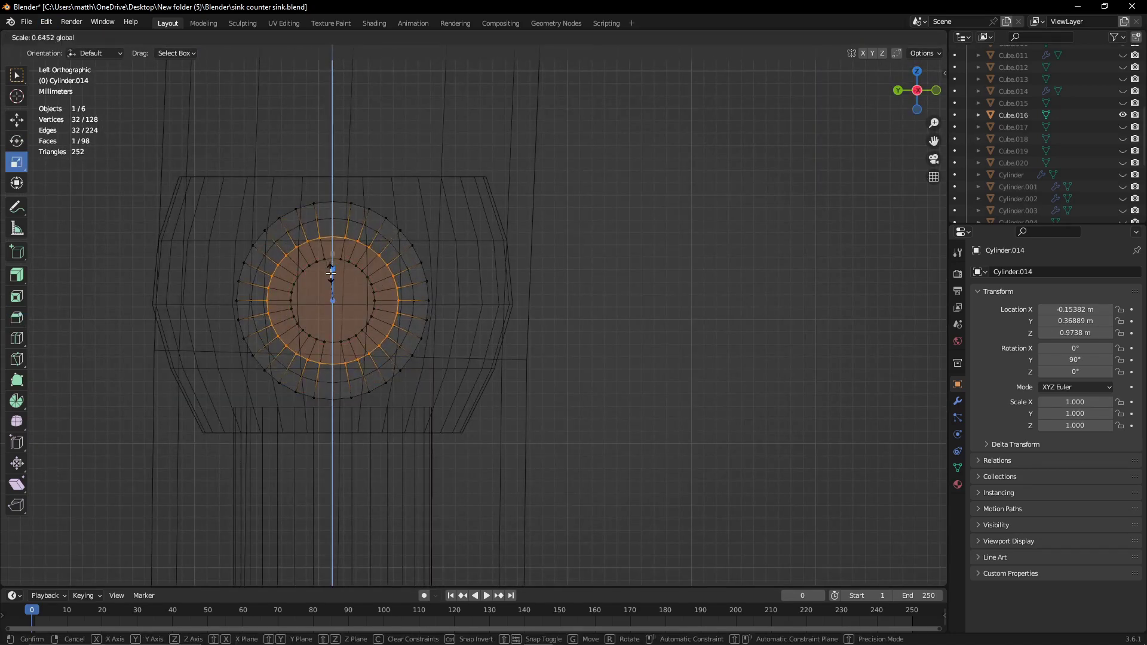
{"action": "scroll", "coordinate": [588, 280], "scroll_direction": "up", "scroll_amount": 5}
{"action": "left_click_drag", "start_coordinate": [585, 203], "coordinate": [586, 236]}
{"action": "middle_click_drag", "start_coordinate": [586, 236], "coordinate": [583, 311]}
{"action": "key", "text": "Tab"}
- Undo an off-centre 3-step spin of the arm and centre the 3D cursor on the stem
{"action": "scroll", "coordinate": [583, 333], "scroll_direction": "down", "scroll_amount": 3}
{"action": "key", "text": "KP_Divide"}
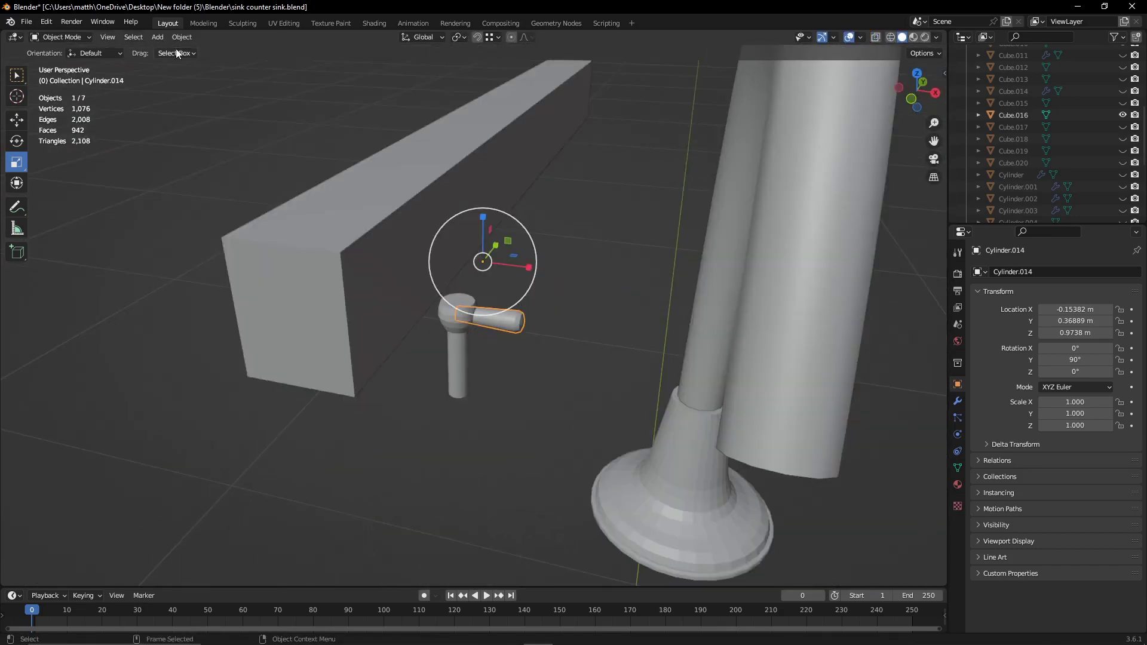
{"action": "key", "text": "ctrl+z"}
{"action": "key", "text": "KP_7"}
{"action": "key", "text": "Tab"}
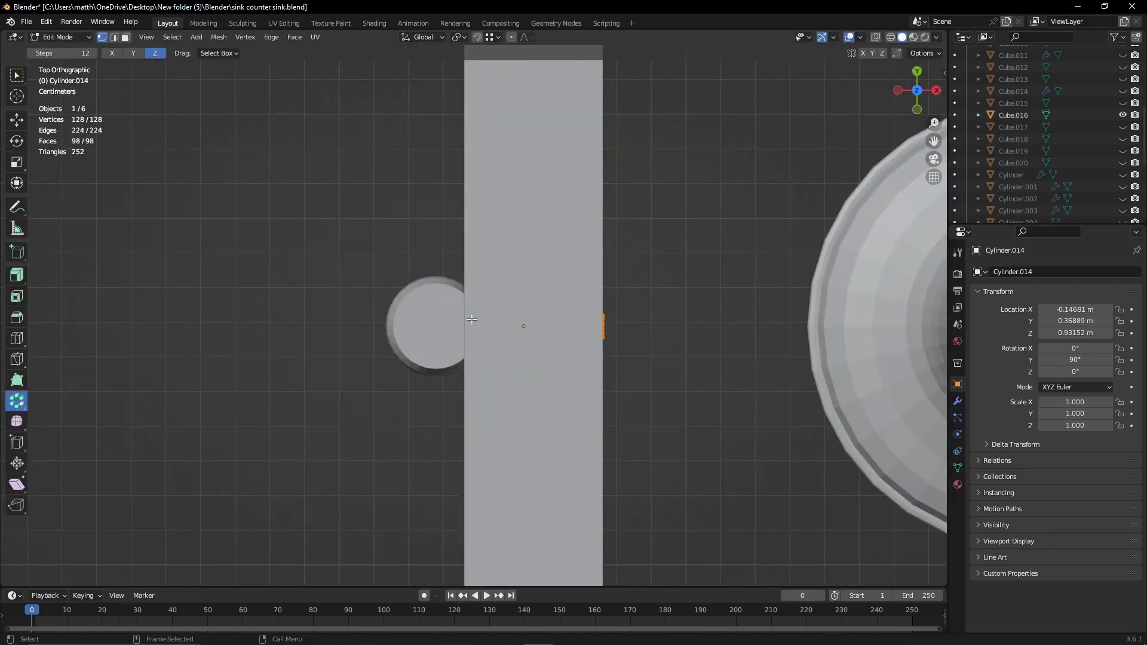
{"action": "key", "text": "shift+z"}
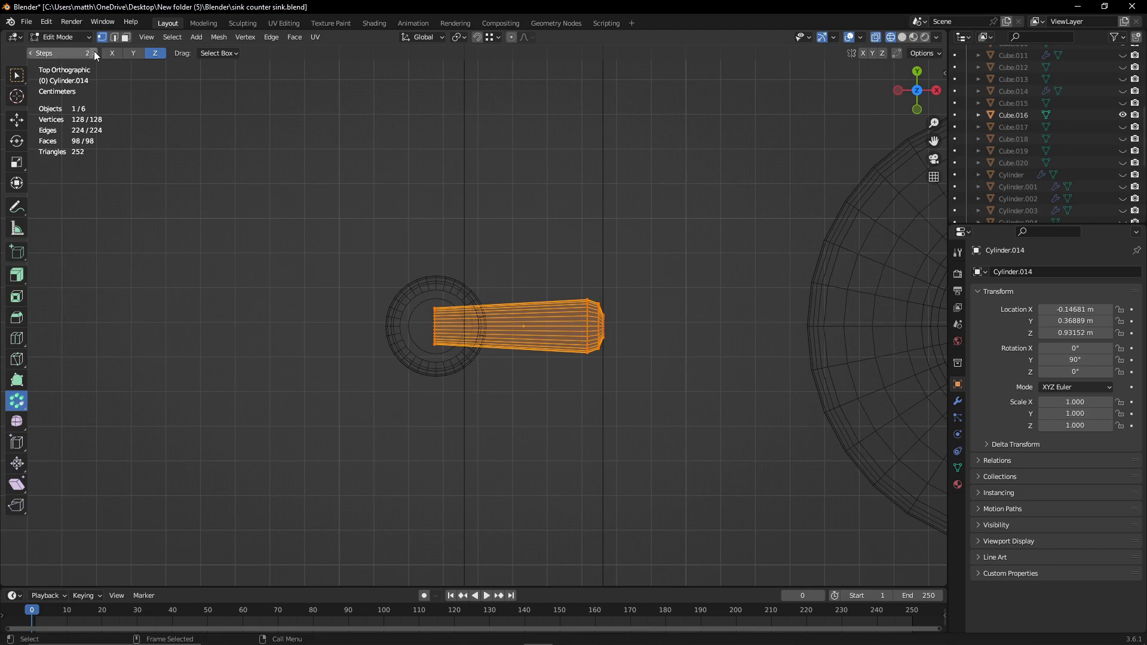
{"action": "left_click", "coordinate": [94, 53]}
{"action": "scroll", "coordinate": [430, 306], "scroll_direction": "down", "scroll_amount": 6}
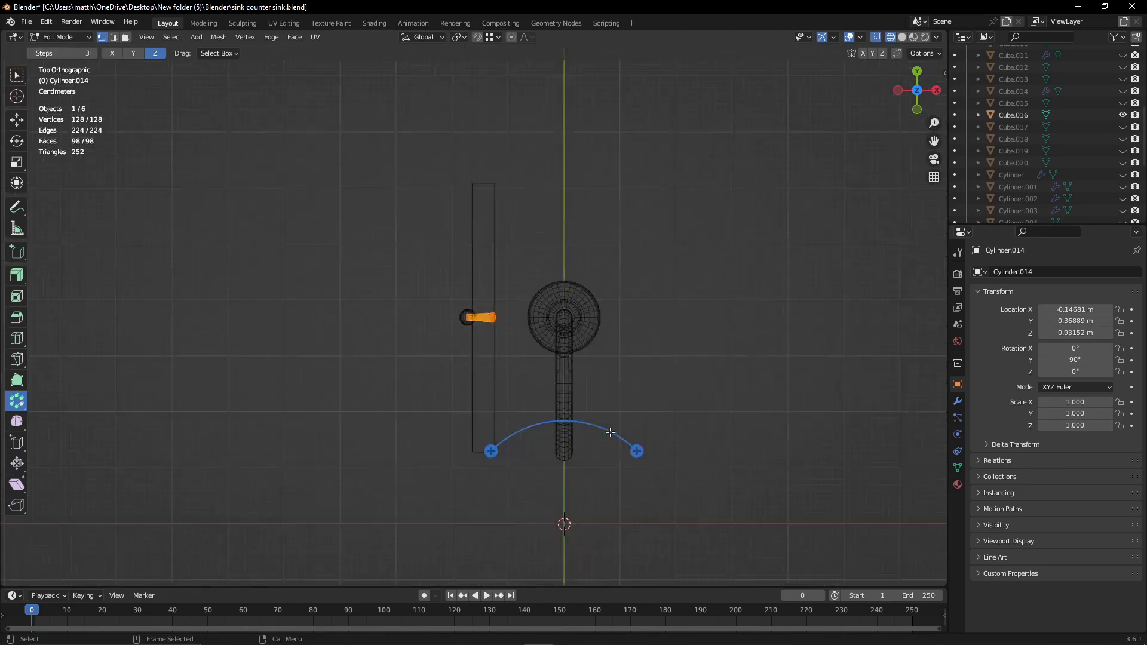
{"action": "left_click_drag", "start_coordinate": [635, 450], "coordinate": [606, 442]}
{"action": "key", "text": "ctrl+z"}
{"action": "key", "text": "KP_Decimal"}
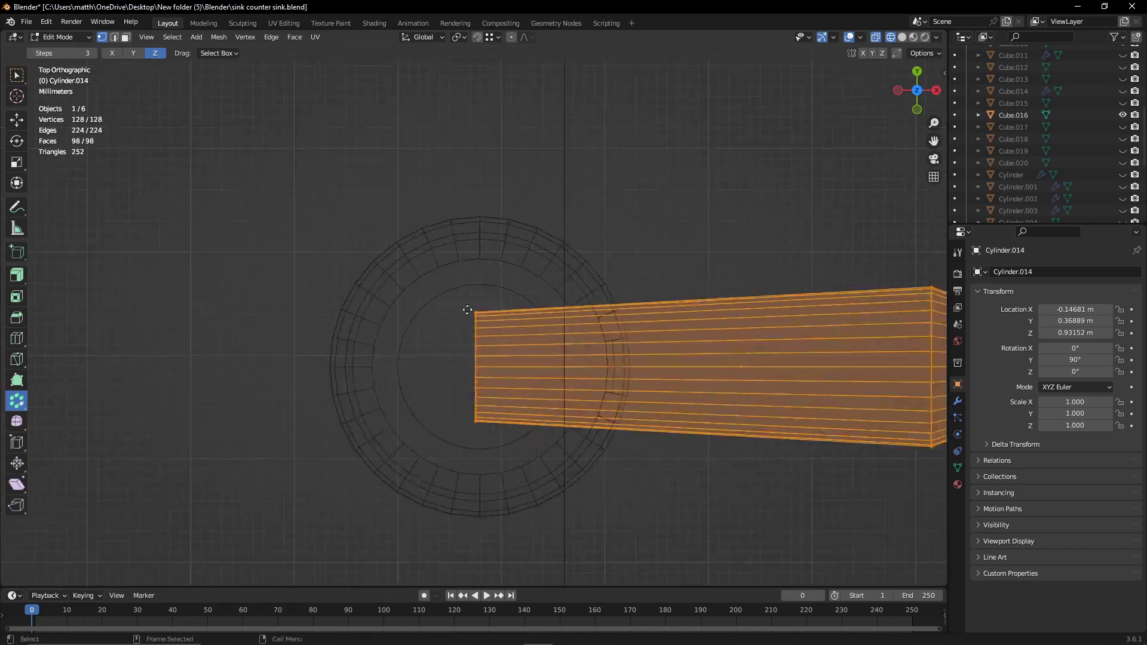
{"action": "key", "text": "Tab"}
{"action": "scroll", "coordinate": [528, 478], "scroll_direction": "up", "scroll_amount": 3}
- Spin the arm 3 steps around the stem to form a four-armed cross
{"action": "scroll", "coordinate": [553, 393], "scroll_direction": "down", "scroll_amount": 5}
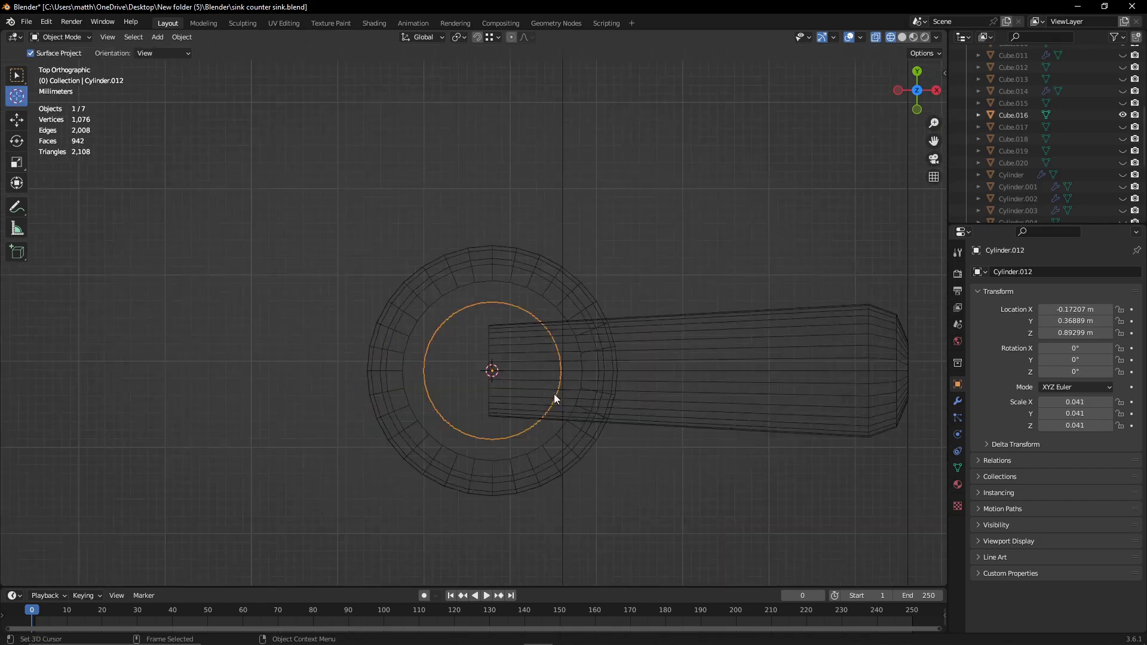
{"action": "left_click", "coordinate": [704, 345]}
{"action": "key", "text": "Tab"}
{"action": "mouse_move", "coordinate": [549, 284]}
{"action": "left_mouse_down"}
{"action": "mouse_move", "coordinate": [472, 219]}
{"action": "mouse_move", "coordinate": [549, 423]}
{"action": "left_mouse_up"}
{"action": "key", "text": "Tab"}
{"action": "mouse_move", "coordinate": [549, 424]}
{"action": "middle_mouse_down"}
{"action": "mouse_move", "coordinate": [754, 267]}
{"action": "mouse_move", "coordinate": [901, 246]}
{"action": "mouse_move", "coordinate": [747, 304]}
{"action": "middle_mouse_up"}
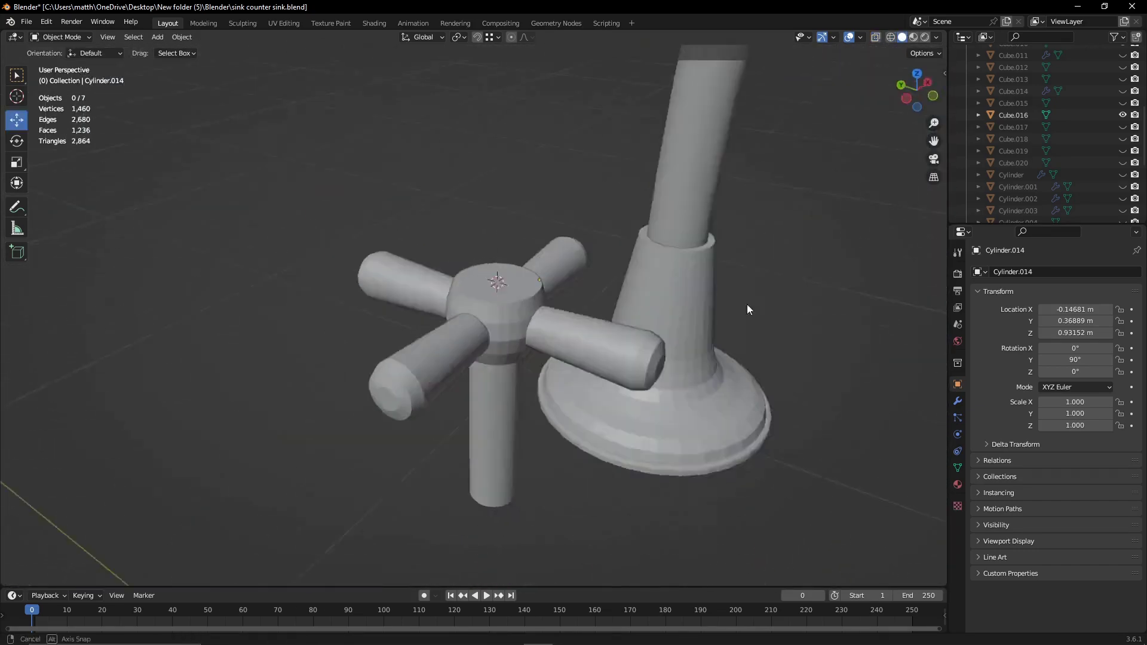
- Lower the four-armed cross slightly onto the hub in front view
{"action": "key", "text": "KP_1"}
{"action": "left_click", "coordinate": [526, 309]}
{"action": "key", "text": "shift+z"}
{"action": "scroll", "coordinate": [775, 242], "scroll_direction": "up", "scroll_amount": 2}
{"action": "left_click_drag", "start_coordinate": [776, 242], "coordinate": [779, 234]}
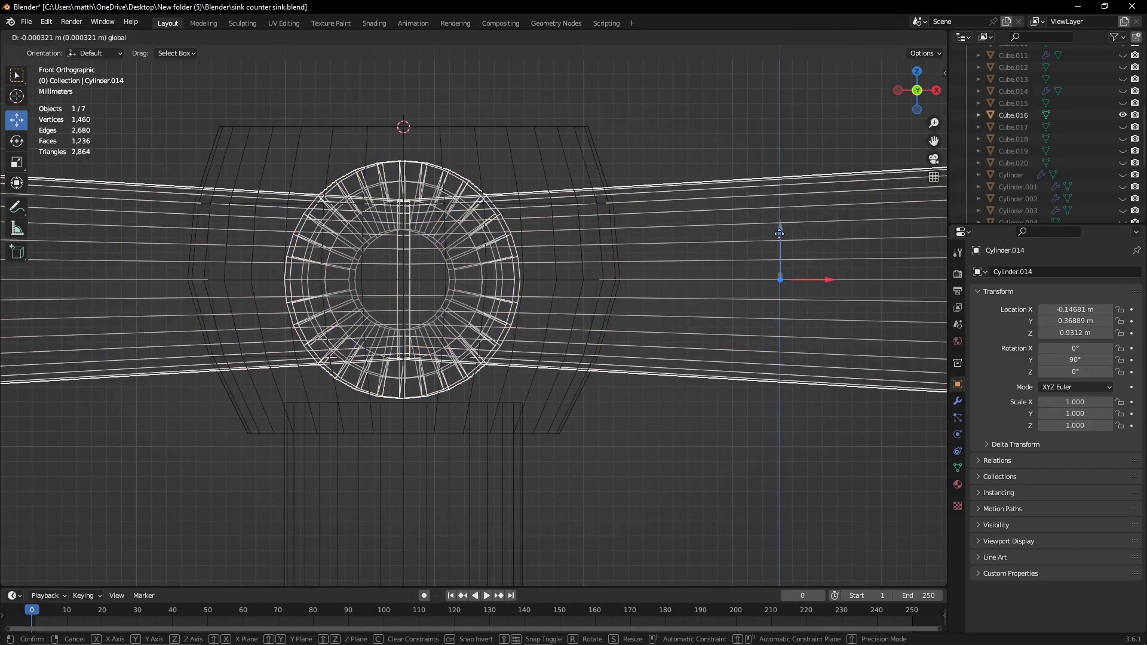
{"action": "left_click", "coordinate": [780, 234]}
{"action": "key", "text": "shift+z"}
{"action": "mouse_move", "coordinate": [779, 234]}
{"action": "middle_mouse_down"}
{"action": "mouse_move", "coordinate": [646, 303]}
{"action": "mouse_move", "coordinate": [605, 256]}
{"action": "mouse_move", "coordinate": [627, 194]}
{"action": "middle_mouse_up"}
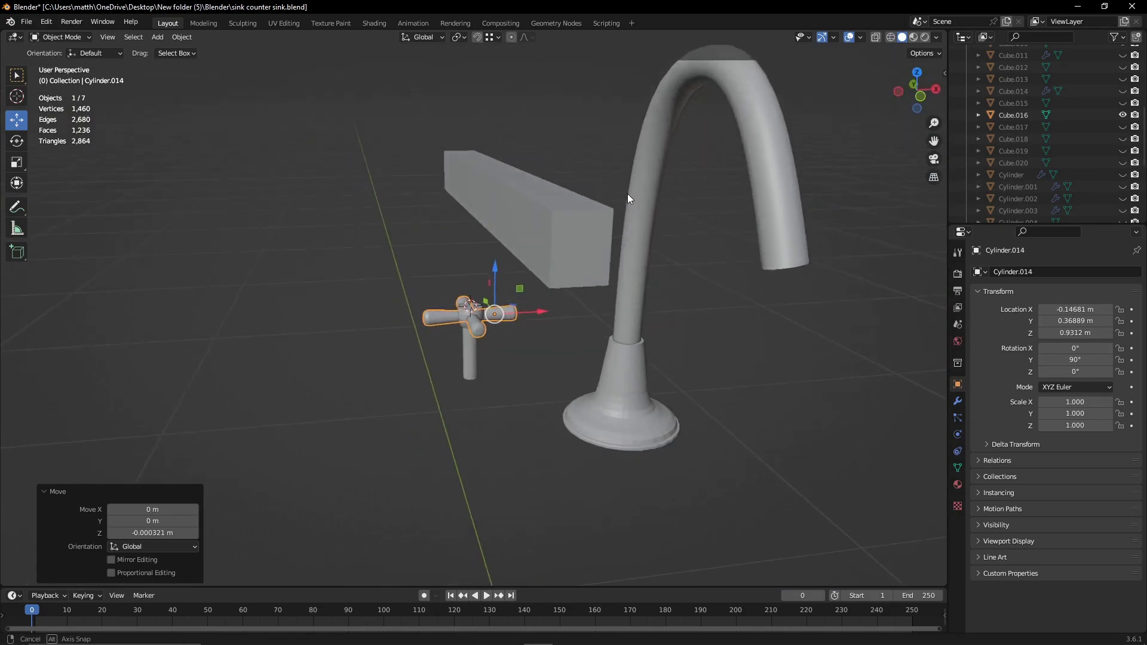
- Add a new cylinder at the handle's hub
{"action": "left_click", "coordinate": [471, 307]}
{"action": "key", "text": "KP_Decimal"}
{"action": "right_click", "coordinate": [472, 350]}
{"action": "key", "text": "Escape"}
{"action": "middle_click_drag", "start_coordinate": [472, 350], "coordinate": [488, 325]}
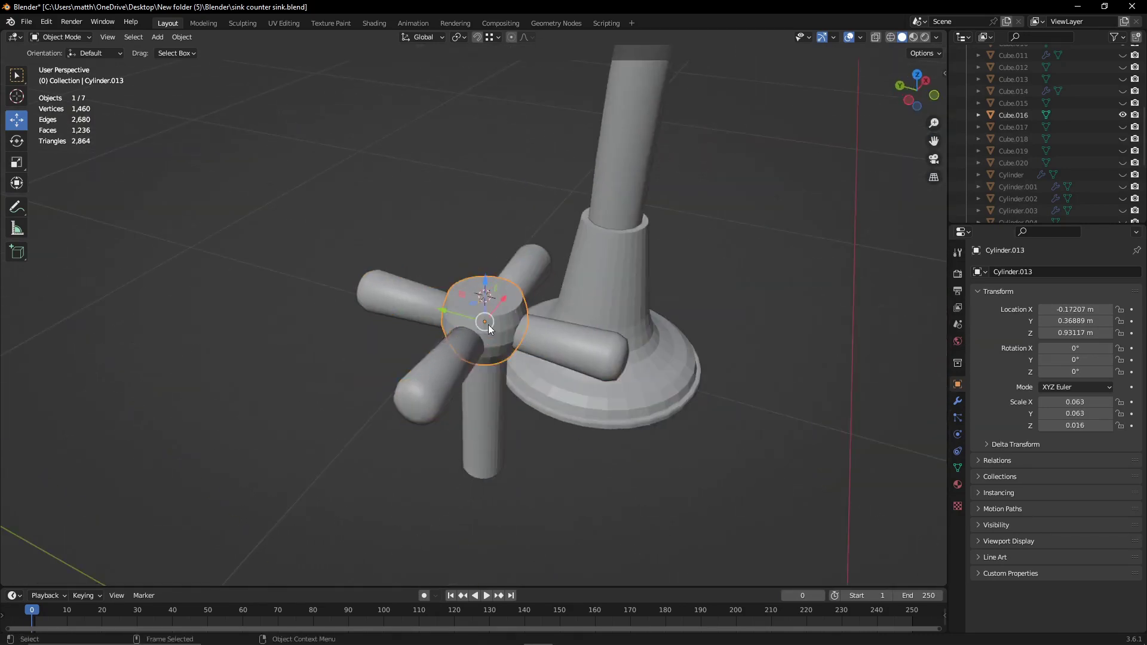
{"action": "left_click", "coordinate": [162, 40]}
{"action": "mouse_move", "coordinate": [177, 51]}
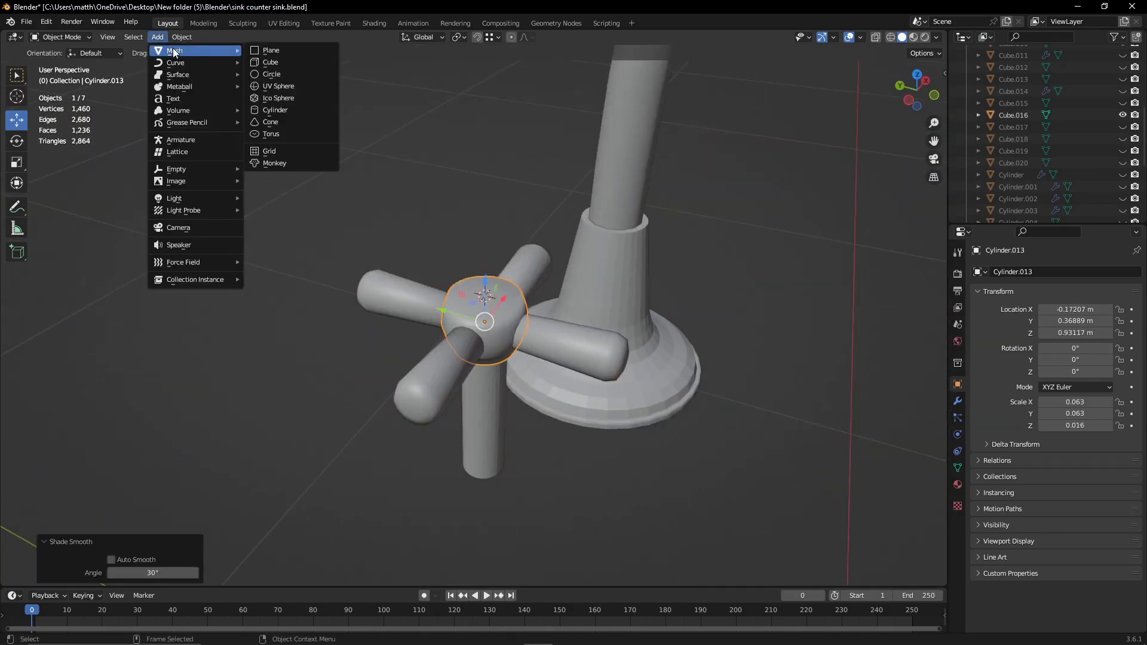
{"action": "left_click", "coordinate": [275, 110]}
{"action": "key", "text": "Return"}
{"action": "key", "text": "KP_7"}
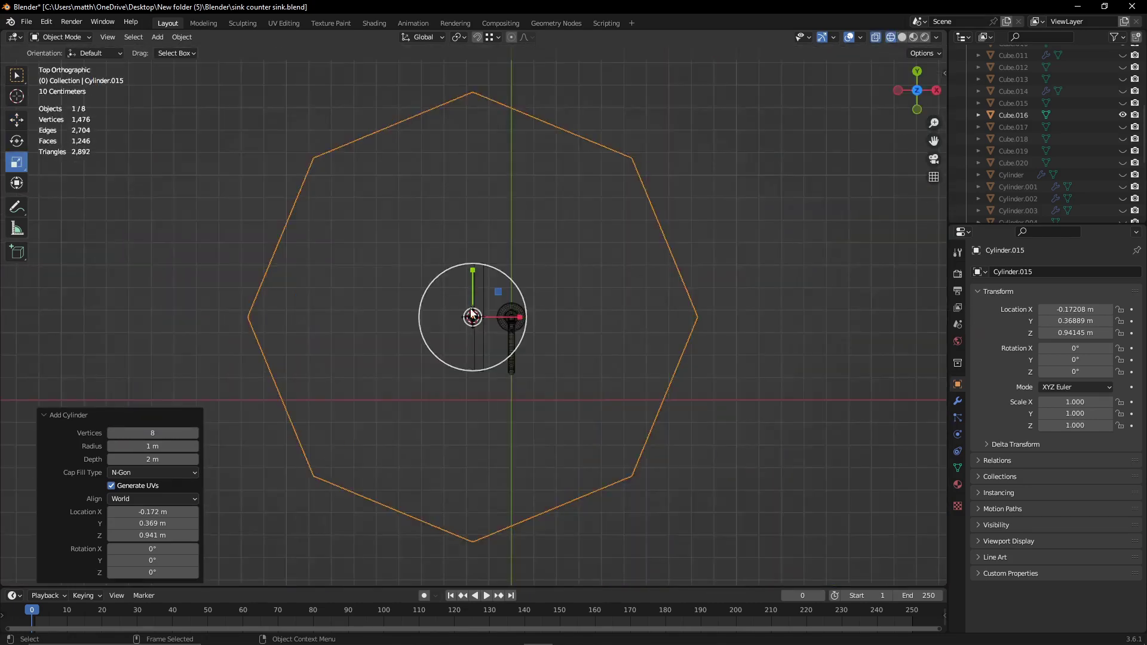
- Give the cylinder eight sides and flatten it along Z into a disc
{"action": "key", "text": "s"}
{"action": "left_click", "coordinate": [495, 317]}
{"action": "scroll", "coordinate": [496, 318], "scroll_direction": "up", "scroll_amount": 5}
{"action": "middle_click_drag", "start_coordinate": [538, 329], "coordinate": [485, 264]}
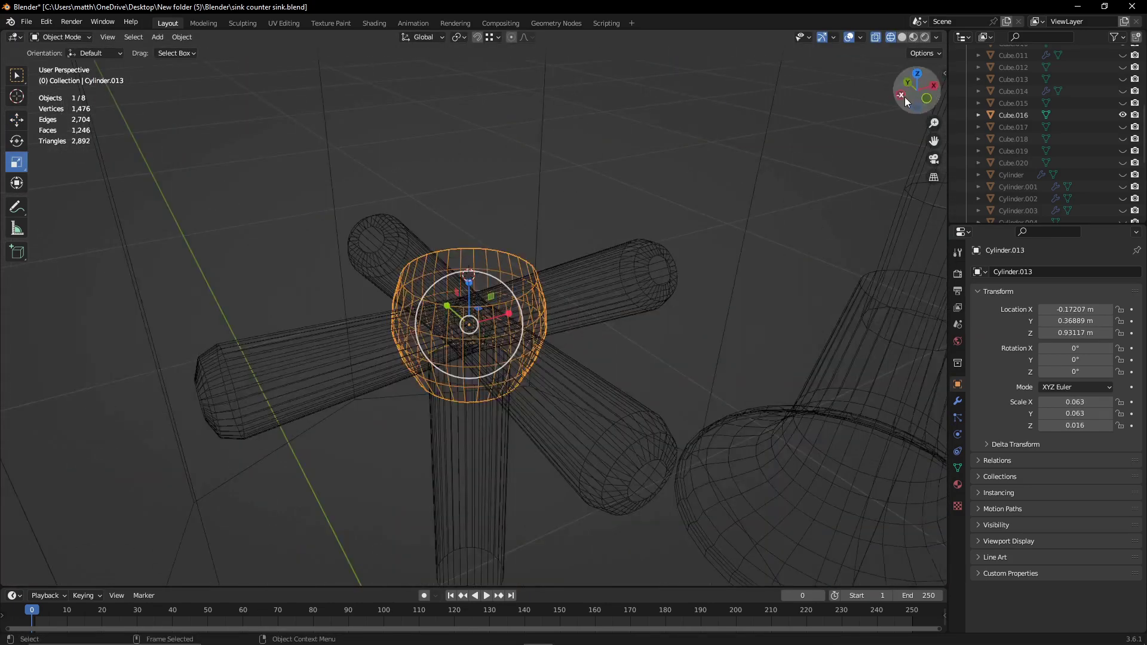
{"action": "key", "text": "ctrl+KP_3"}
{"action": "key", "text": "ctrl+z"}
{"action": "key", "text": "s"}
{"action": "key", "text": "z"}
{"action": "left_click", "coordinate": [492, 256]}
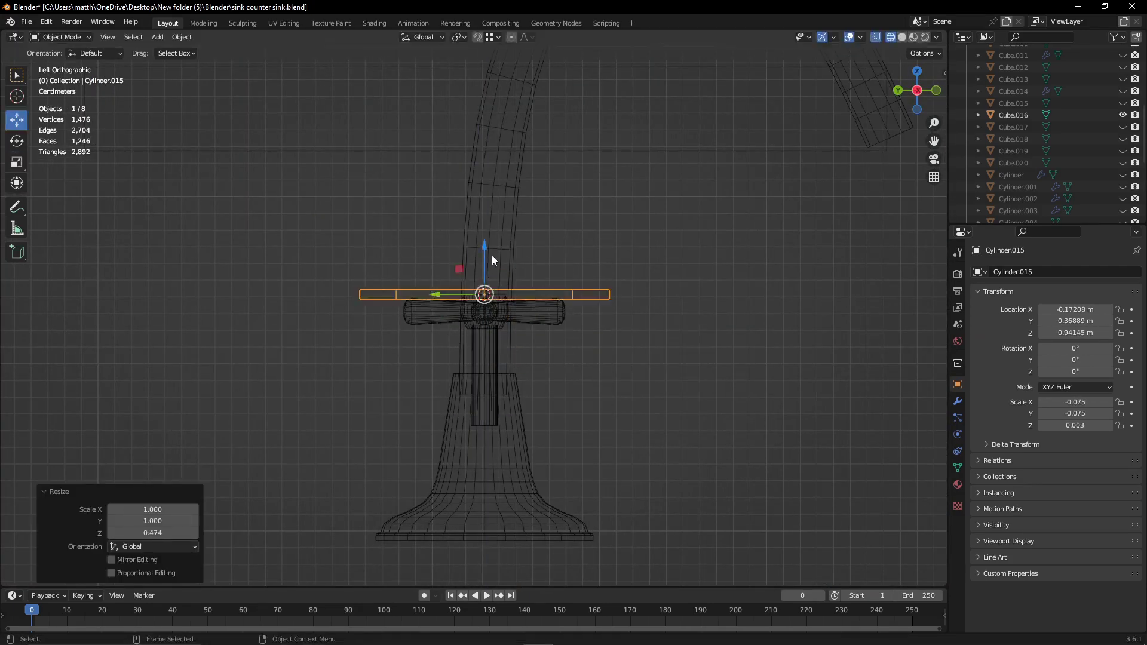
{"action": "scroll", "coordinate": [492, 256], "scroll_direction": "up", "scroll_amount": 3}
- Place the octagonal disc on top of the hub and shrink its width
{"action": "key", "text": "g"}
{"action": "key", "text": "z"}
{"action": "left_click", "coordinate": [481, 302]}
{"action": "key", "text": "KP_7"}
{"action": "key", "text": "s"}
{"action": "left_click", "coordinate": [483, 306]}
{"action": "key", "text": "alt+z"}
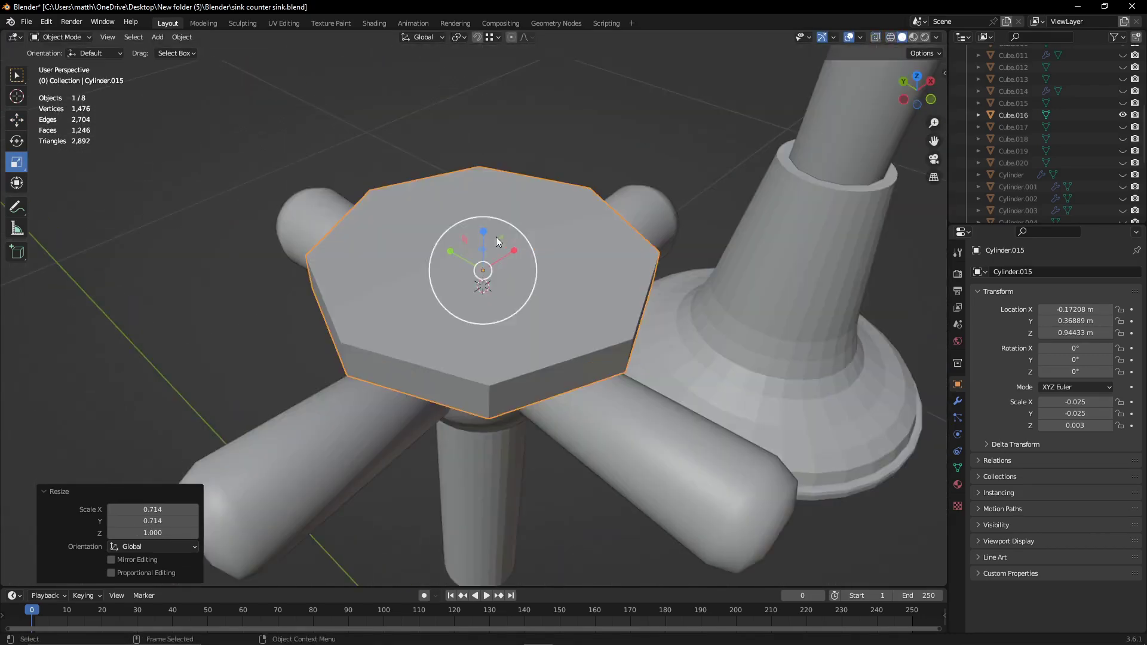
{"action": "middle_click_drag", "start_coordinate": [483, 306], "coordinate": [457, 251]}
- Thin the octagonal cap further along Z and raise it vertically
{"action": "key", "text": "s"}
{"action": "key", "text": "Escape"}
{"action": "scroll", "coordinate": [490, 239], "scroll_direction": "up", "scroll_amount": 3}
{"action": "key", "text": "s"}
{"action": "key", "text": "z"}
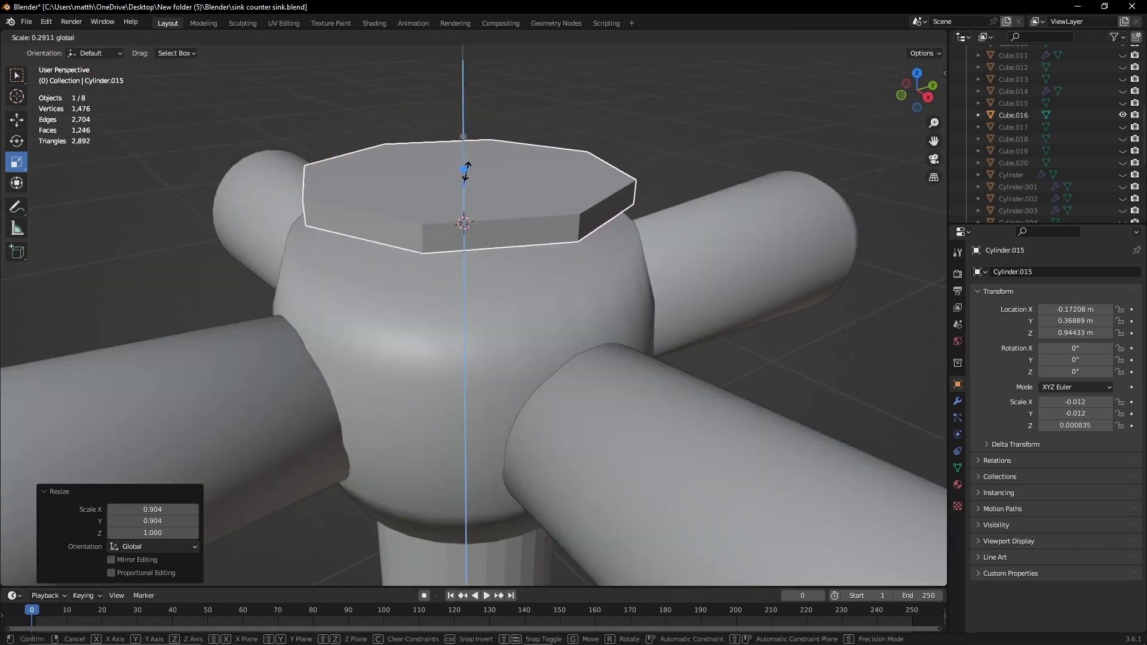
{"action": "left_click", "coordinate": [462, 170]}
{"action": "key", "text": "g"}
{"action": "key", "text": "z"}
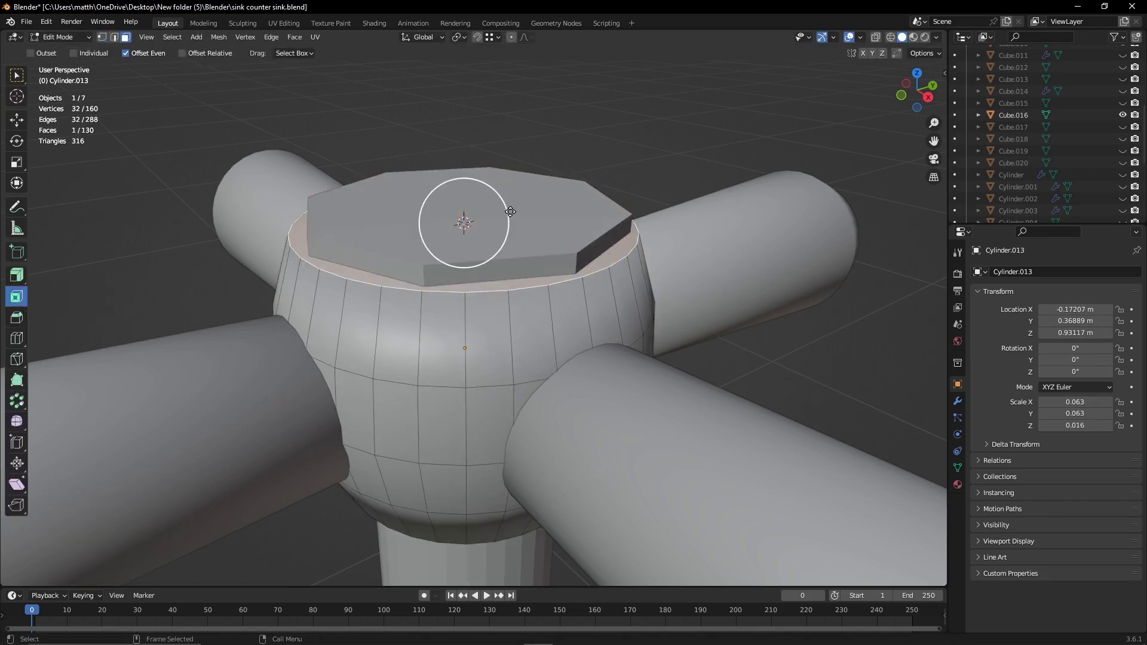
- Inset the hub's top face and shrink the inner face slightly
{"action": "left_click", "coordinate": [482, 221]}
{"action": "key", "text": "alt+z"}
{"action": "key", "text": "KP_7"}
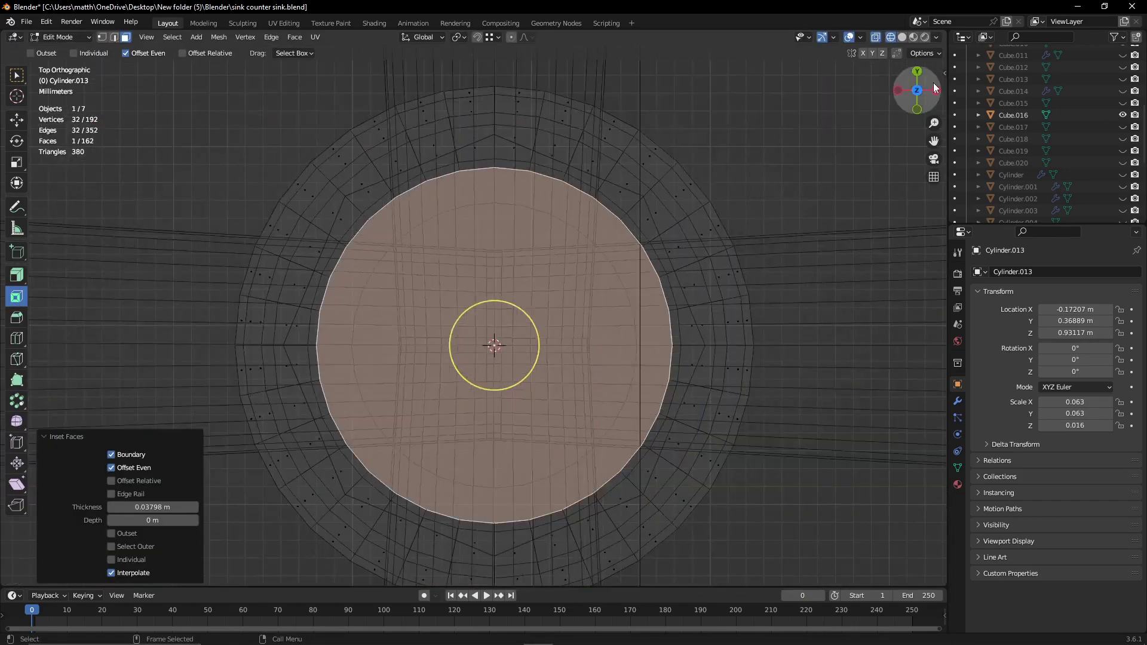
{"action": "key", "text": "shift+space"}
{"action": "key", "text": "s"}
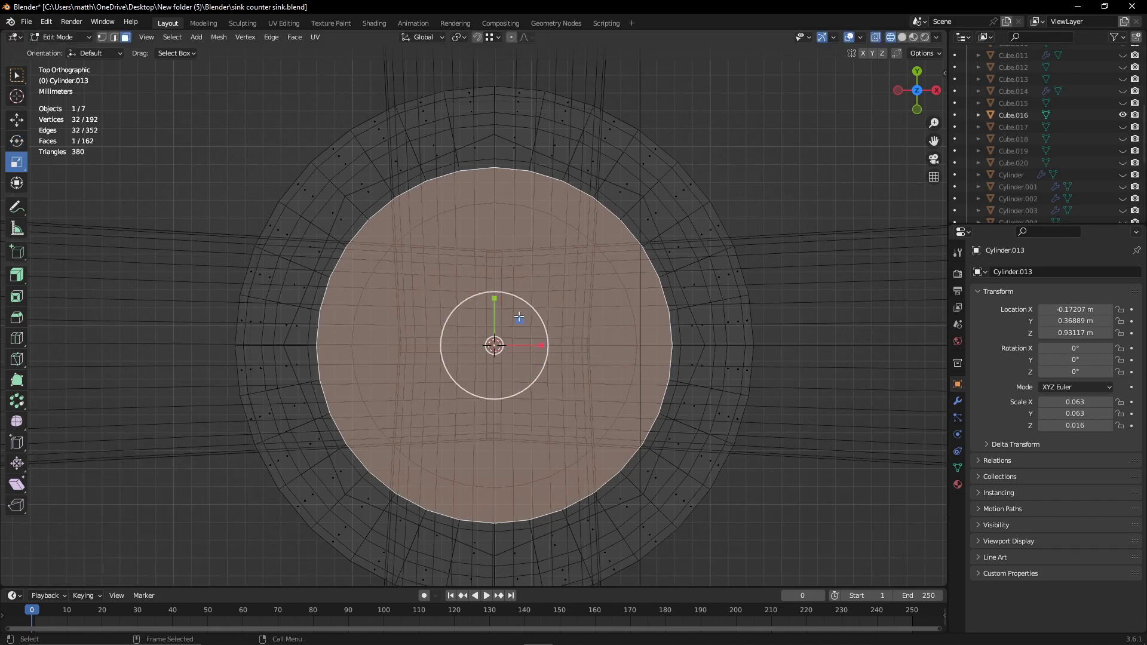
{"action": "left_click_drag", "start_coordinate": [543, 321], "coordinate": [541, 322]}
- Extrude the inner top face upward and leave edit mode
{"action": "key", "text": "KP_3"}
{"action": "key", "text": "e"}
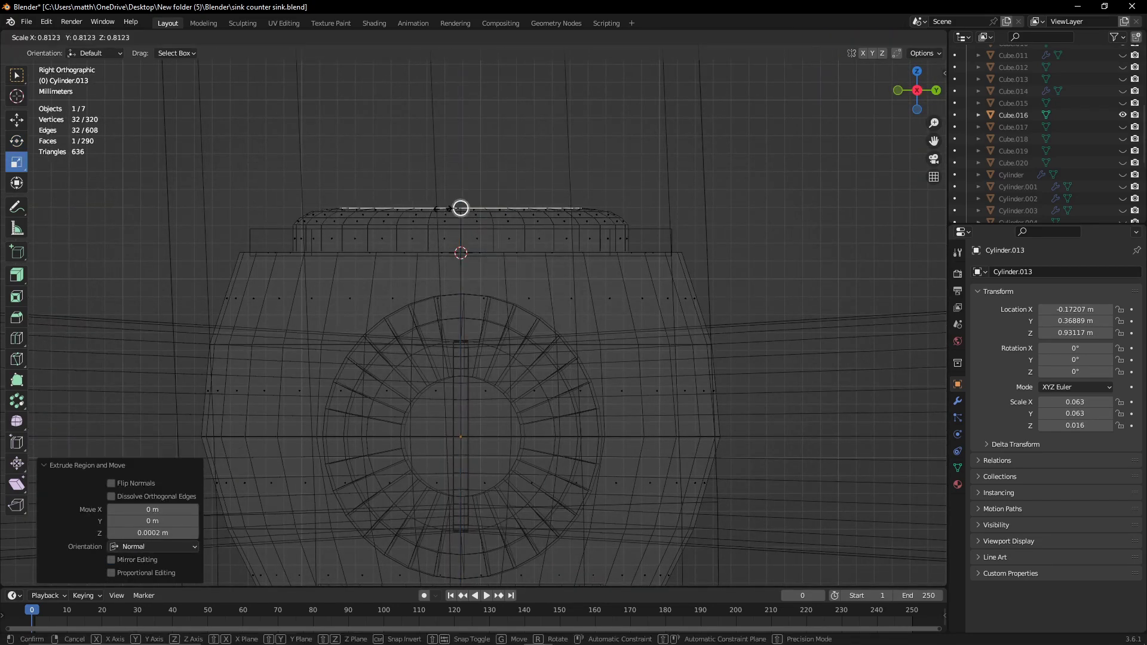
{"action": "left_click", "coordinate": [460, 208]}
{"action": "key", "text": "alt+z"}
{"action": "middle_click_drag", "start_coordinate": [461, 207], "coordinate": [657, 239]}
{"action": "key", "text": "Tab"}
- Smooth-shade the faucet's handle stem
{"action": "left_click", "coordinate": [595, 326]}
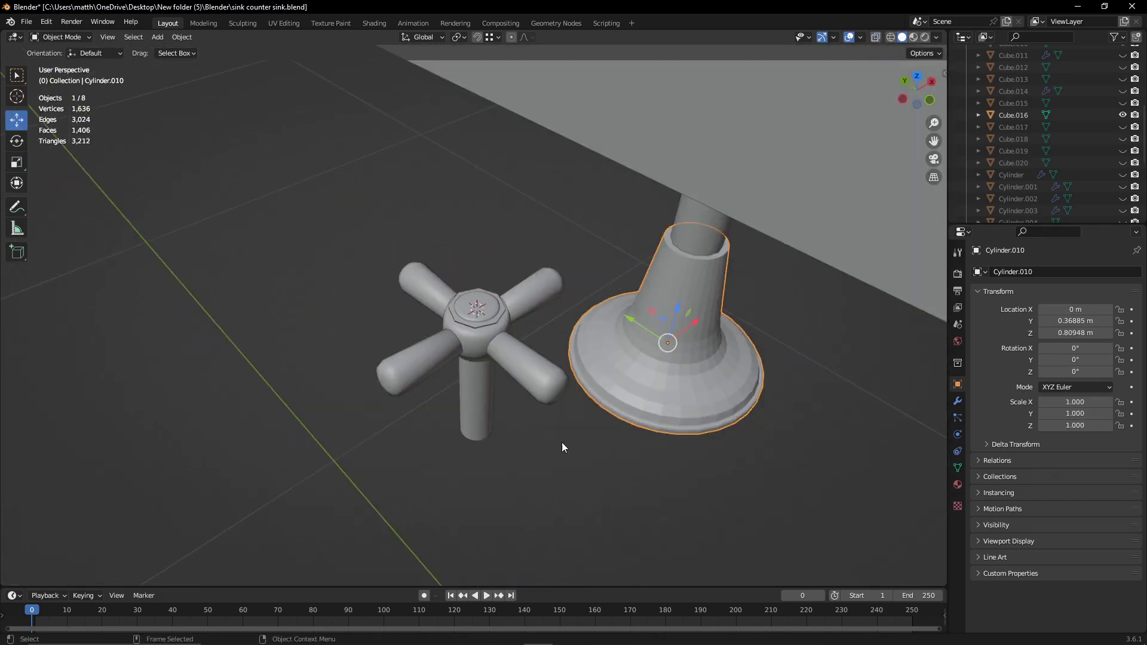
{"action": "left_click", "coordinate": [476, 412]}
{"action": "right_click", "coordinate": [442, 382]}
{"action": "left_click", "coordinate": [442, 382]}
- Unhide the tap base and give it smooth shading
{"action": "left_click", "coordinate": [1122, 151]}
{"action": "left_click", "coordinate": [1019, 151]}
{"action": "scroll", "coordinate": [844, 270], "scroll_direction": "down", "scroll_amount": 5}
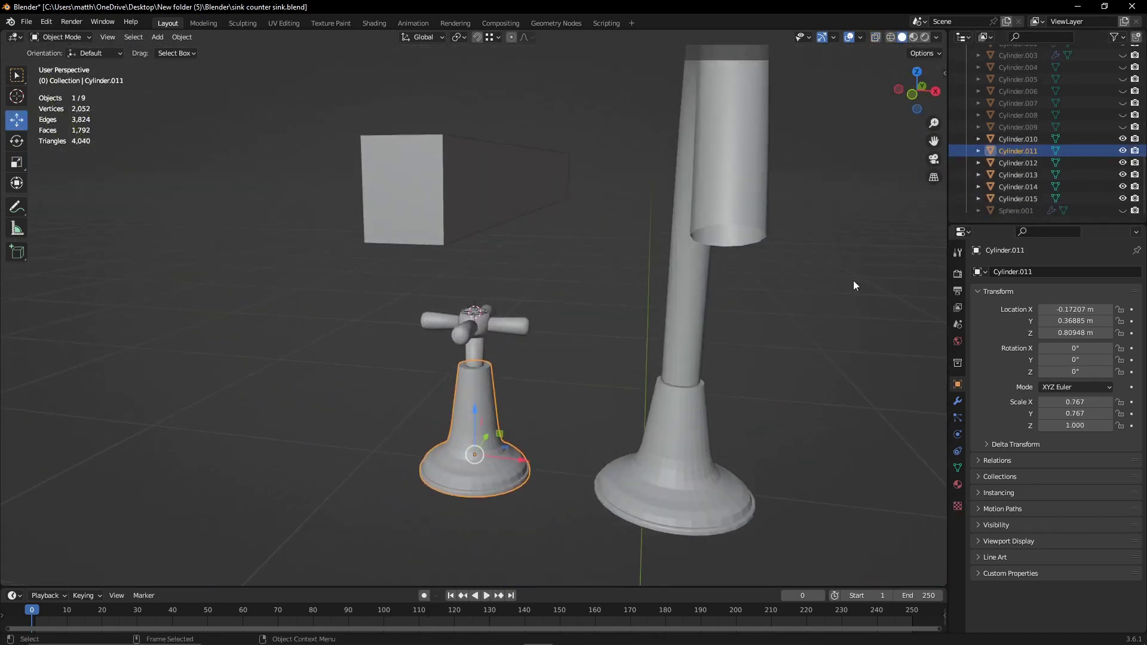
{"action": "right_click", "coordinate": [467, 424]}
{"action": "left_click", "coordinate": [467, 425]}
{"action": "mouse_move", "coordinate": [468, 425]}
{"action": "middle_mouse_down"}
{"action": "mouse_move", "coordinate": [521, 443]}
{"action": "mouse_move", "coordinate": [743, 339]}
{"action": "middle_mouse_up"}
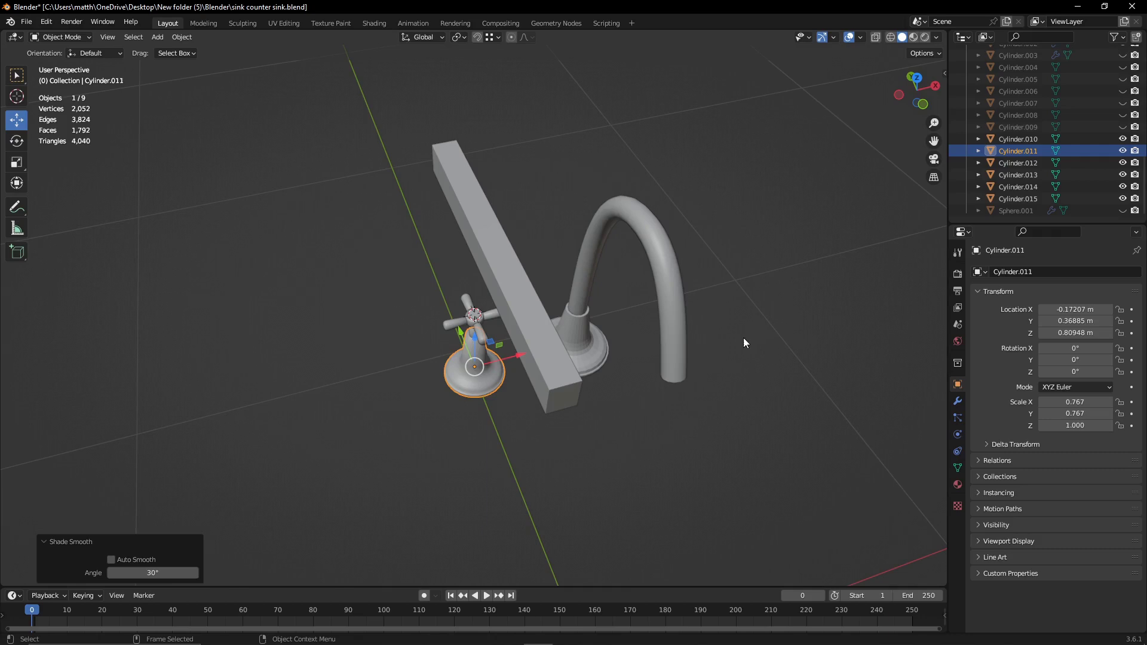
- Convert the curved spout curve into a mesh and enter Edit Mode on it
{"action": "left_click", "coordinate": [677, 340]}
{"action": "scroll", "coordinate": [1053, 175], "scroll_direction": "down", "scroll_amount": 1}
{"action": "right_click", "coordinate": [671, 259]}
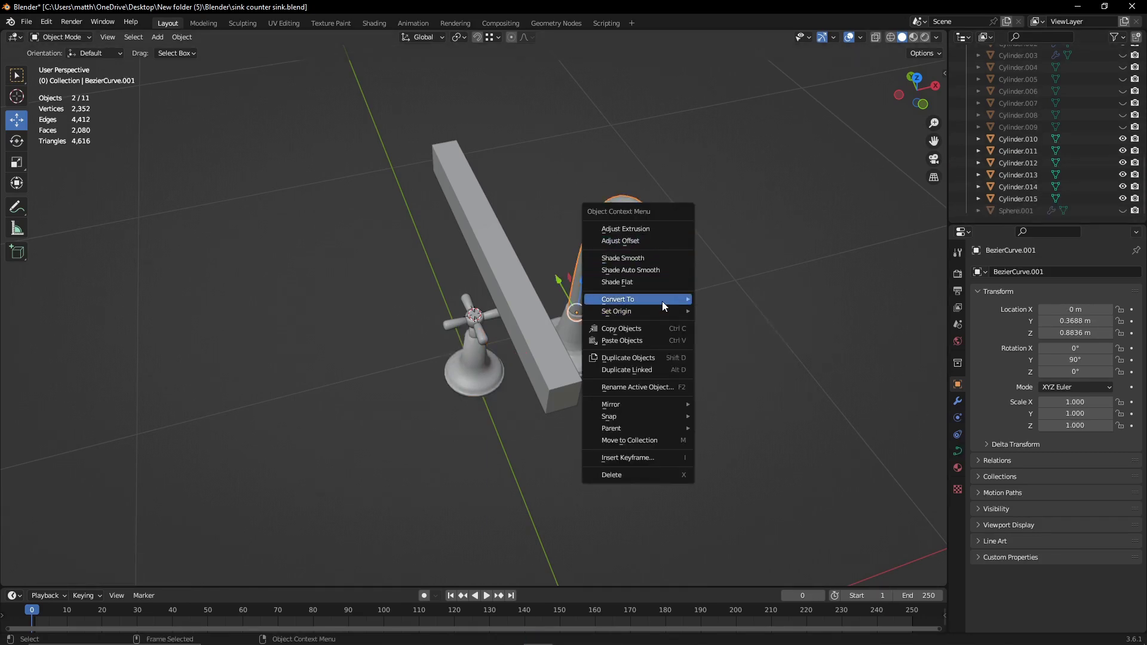
{"action": "left_click", "coordinate": [728, 319]}
{"action": "key", "text": "Tab"}
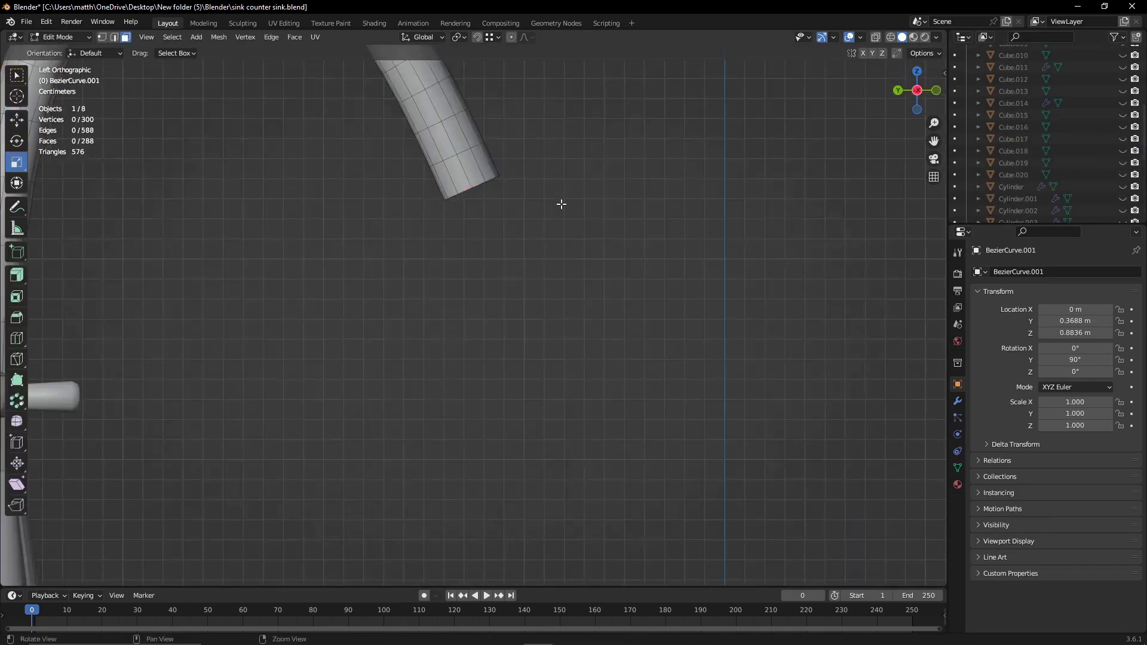
- Switch to vertex selection with X-ray on to reach the spout's end ring
{"action": "left_click", "coordinate": [101, 37]}
{"action": "scroll", "coordinate": [686, 358], "scroll_direction": "down", "scroll_amount": 3}
{"action": "key", "text": "alt+z"}
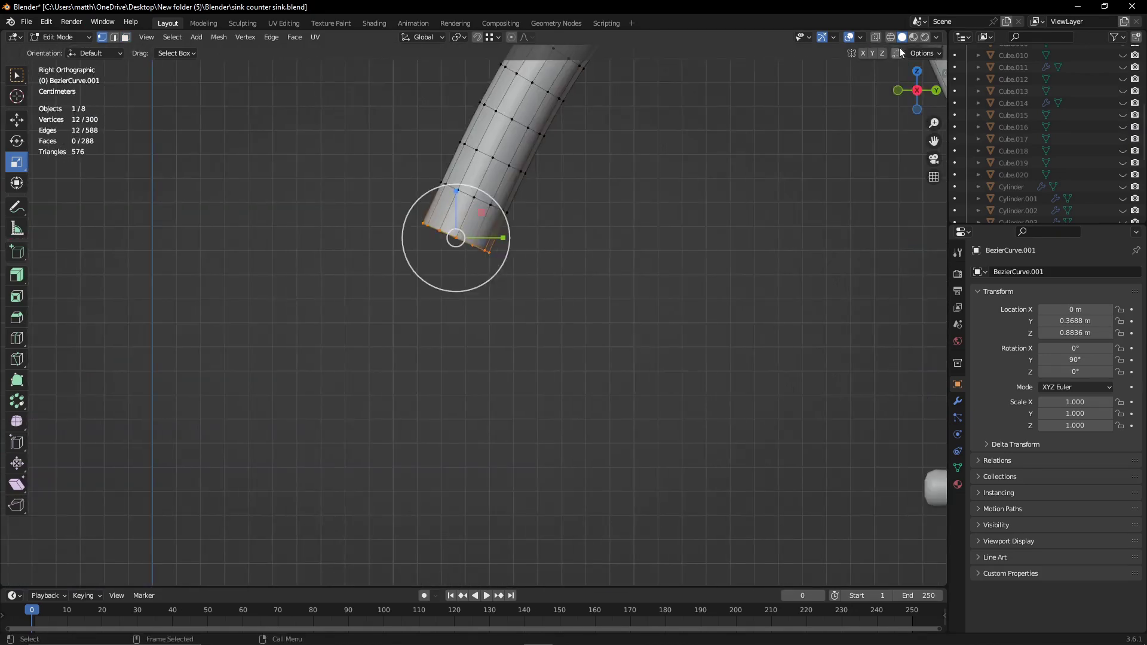
{"action": "scroll", "coordinate": [687, 178], "scroll_direction": "up", "scroll_amount": 3}
{"action": "middle_click_drag", "start_coordinate": [687, 178], "coordinate": [695, 217], "text": "shift"}
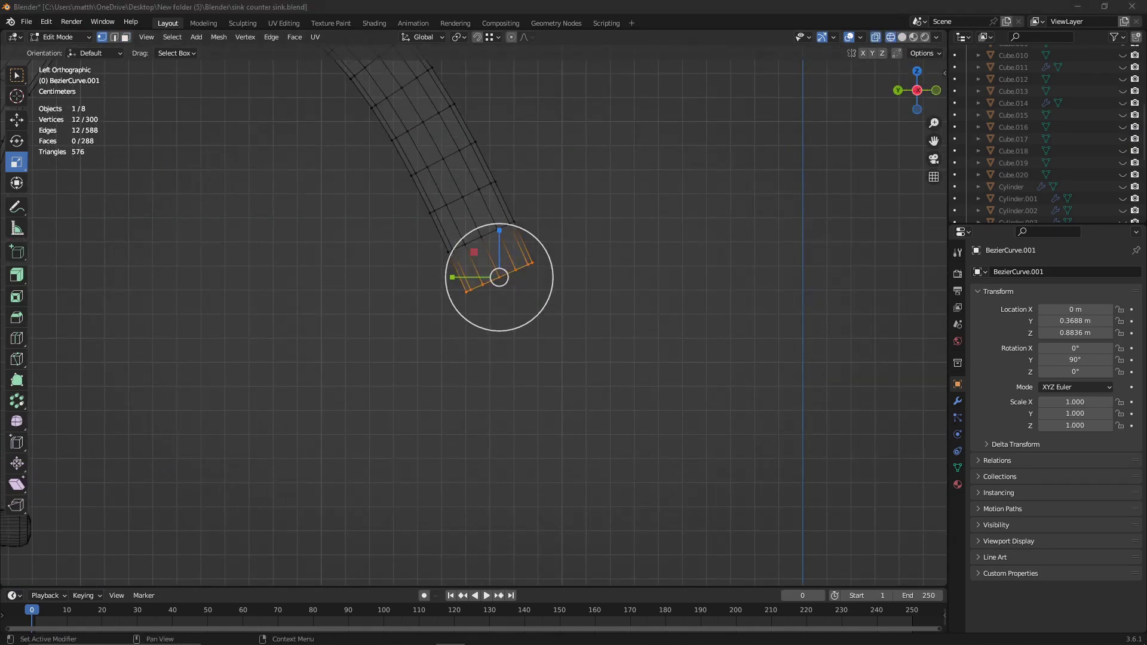
{"action": "scroll", "coordinate": [491, 274], "scroll_direction": "up", "scroll_amount": 3}
- Create a custom transform orientation from the spout's end edge loop
{"action": "key", "text": "e"}
{"action": "right_click", "coordinate": [476, 315]}
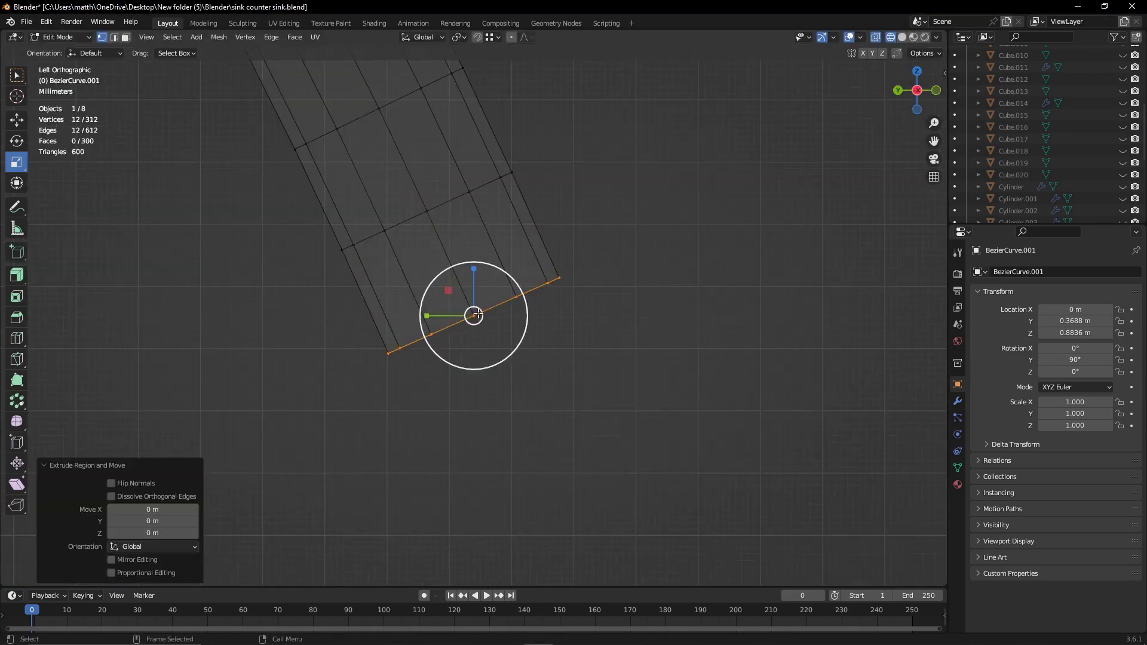
{"action": "key", "text": "ctrl+z"}
{"action": "left_click", "coordinate": [423, 37]}
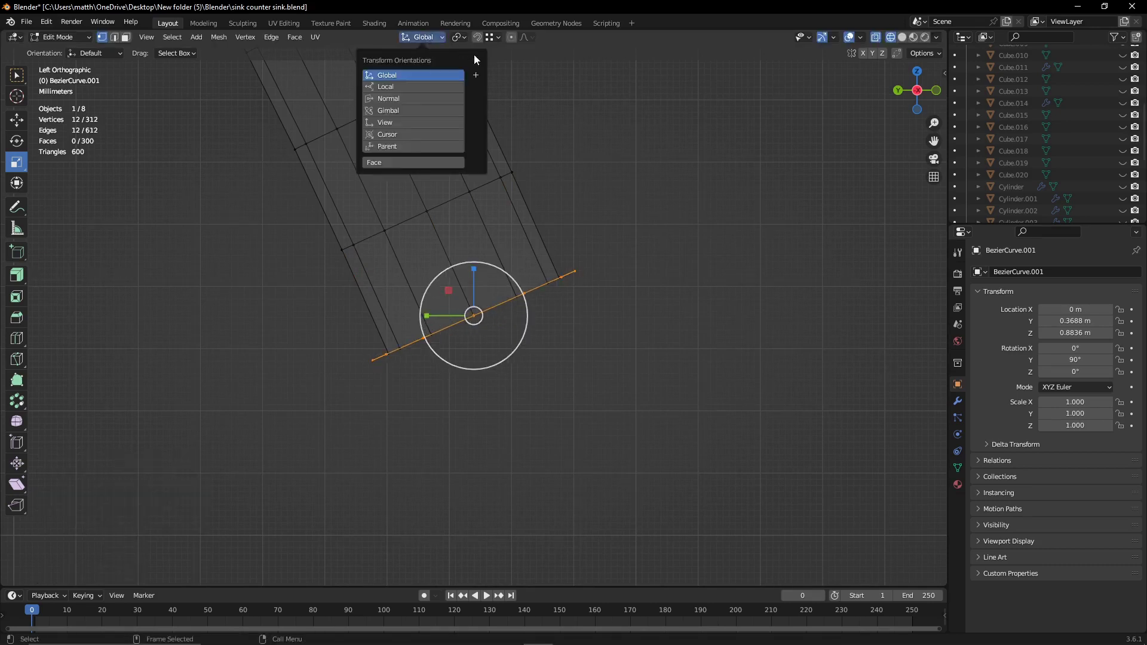
{"action": "left_click", "coordinate": [475, 57]}
- Extrude the spout's end loop outward along its normals into a new ring
{"action": "left_click", "coordinate": [17, 279]}
{"action": "mouse_move", "coordinate": [454, 274]}
{"action": "left_mouse_down"}
{"action": "mouse_move", "coordinate": [473, 322]}
{"action": "mouse_move", "coordinate": [522, 349]}
{"action": "left_mouse_up"}
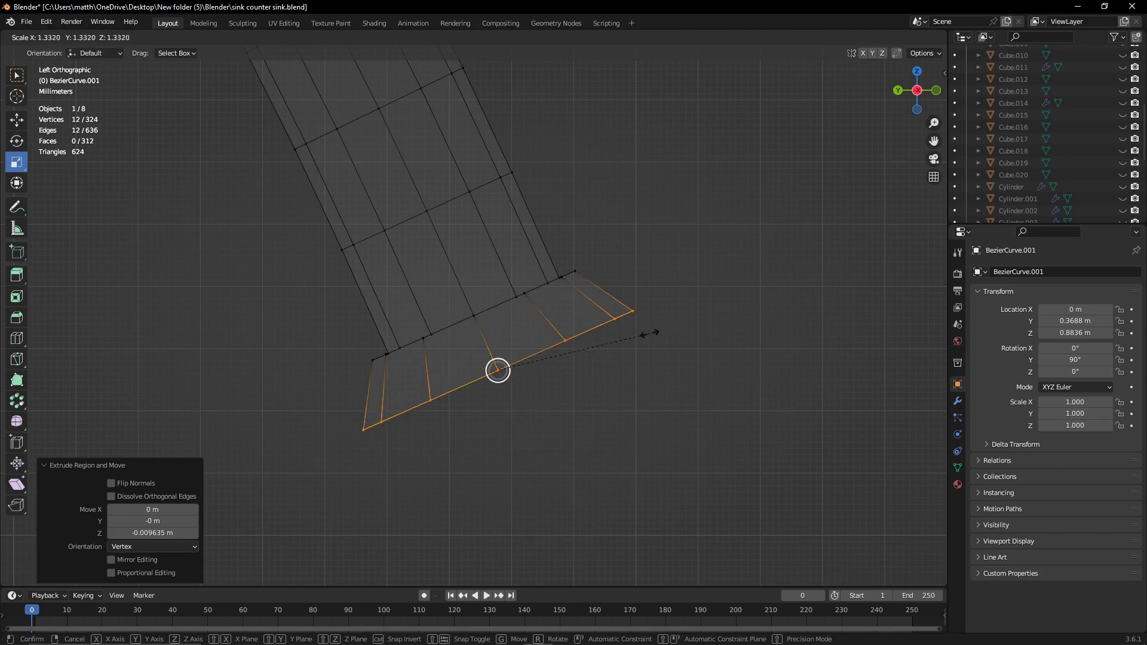
{"action": "key", "text": "Escape"}
{"action": "left_click_drag", "start_coordinate": [524, 412], "coordinate": [525, 430]}
{"action": "scroll", "coordinate": [539, 324], "scroll_direction": "down", "scroll_amount": 3}
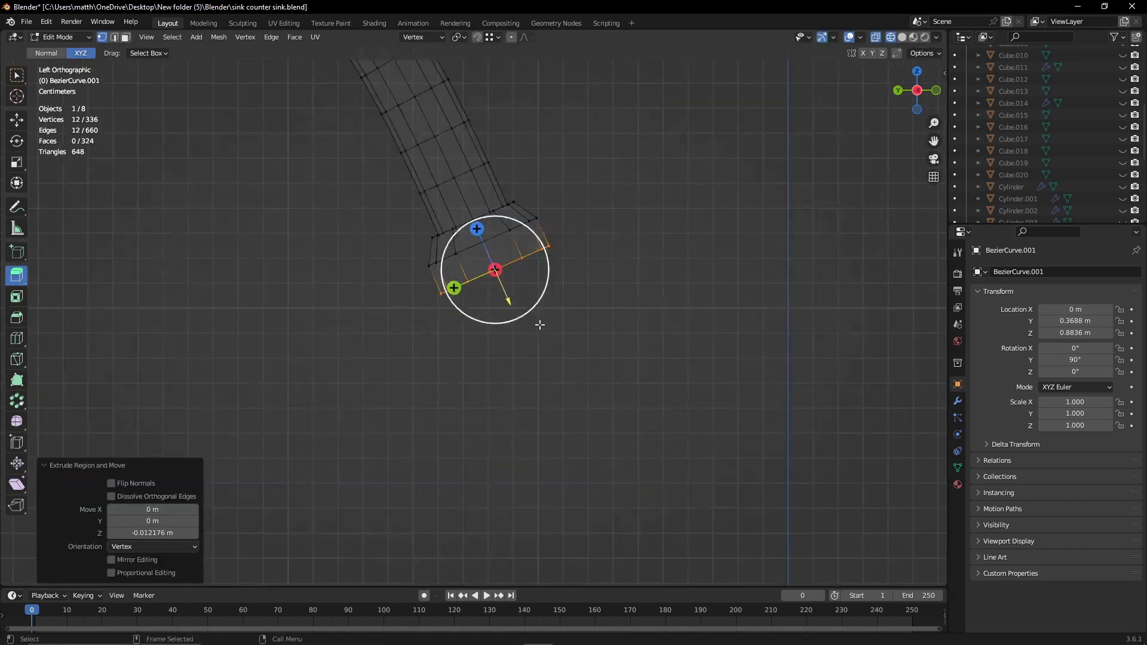
{"action": "left_click", "coordinate": [482, 236]}
- Shrink and inset the end ring to form a collar at the spout tip
{"action": "scroll", "coordinate": [532, 254], "scroll_direction": "up", "scroll_amount": 2}
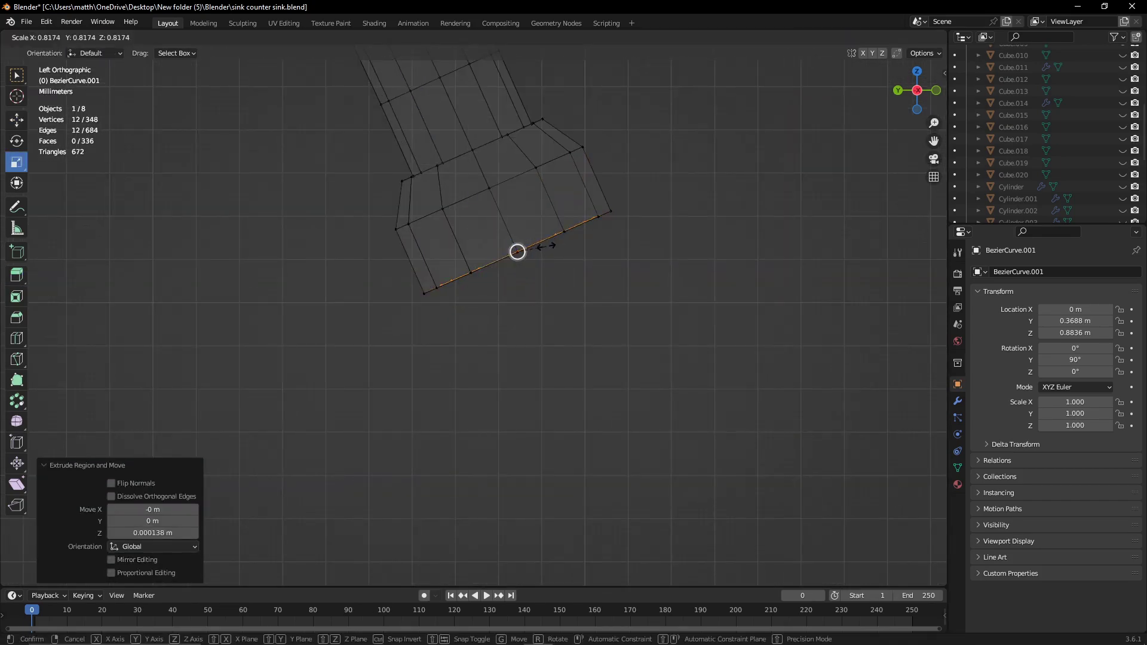
{"action": "scroll", "coordinate": [544, 248], "scroll_direction": "up", "scroll_amount": 1}
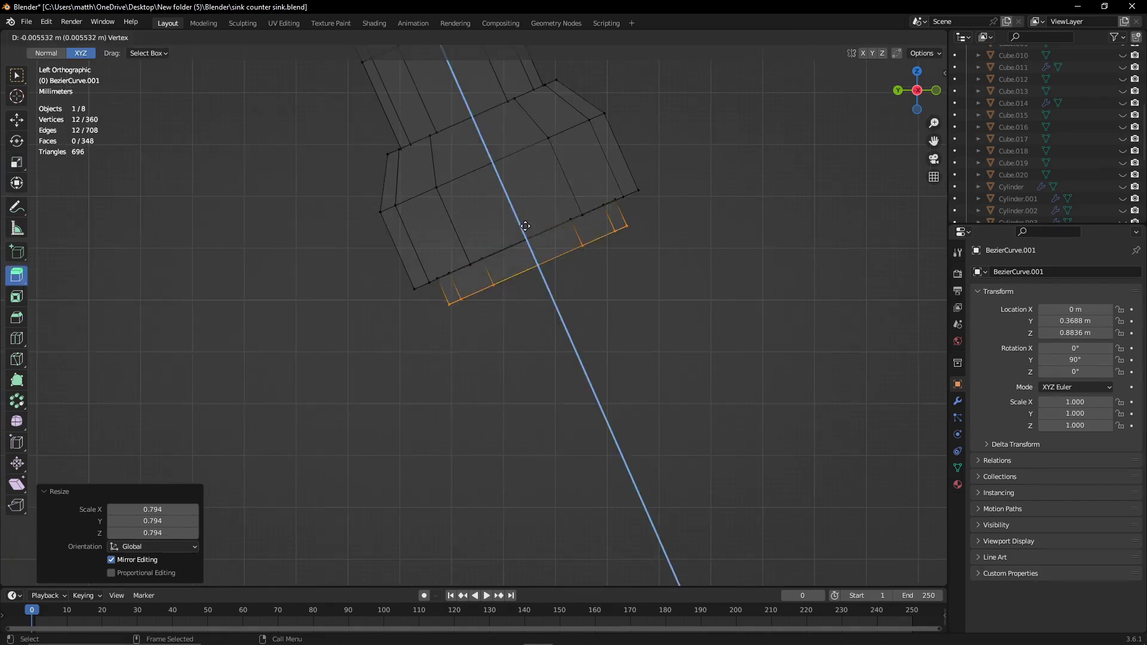
{"action": "key", "text": "ctrl+z"}
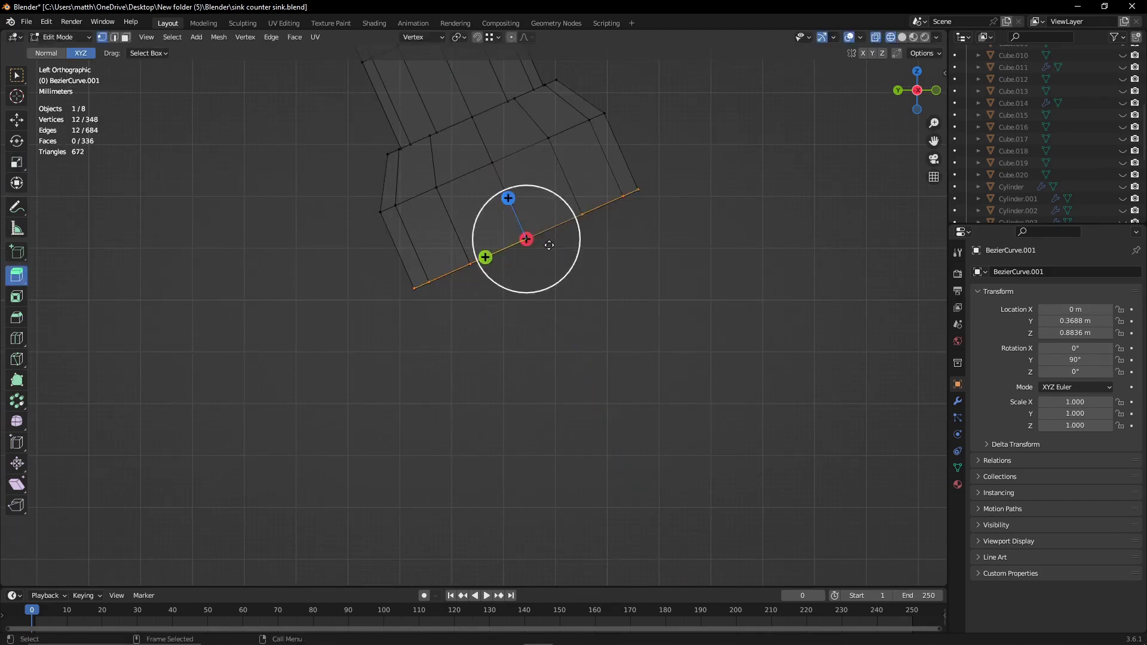
{"action": "left_click", "coordinate": [545, 240]}
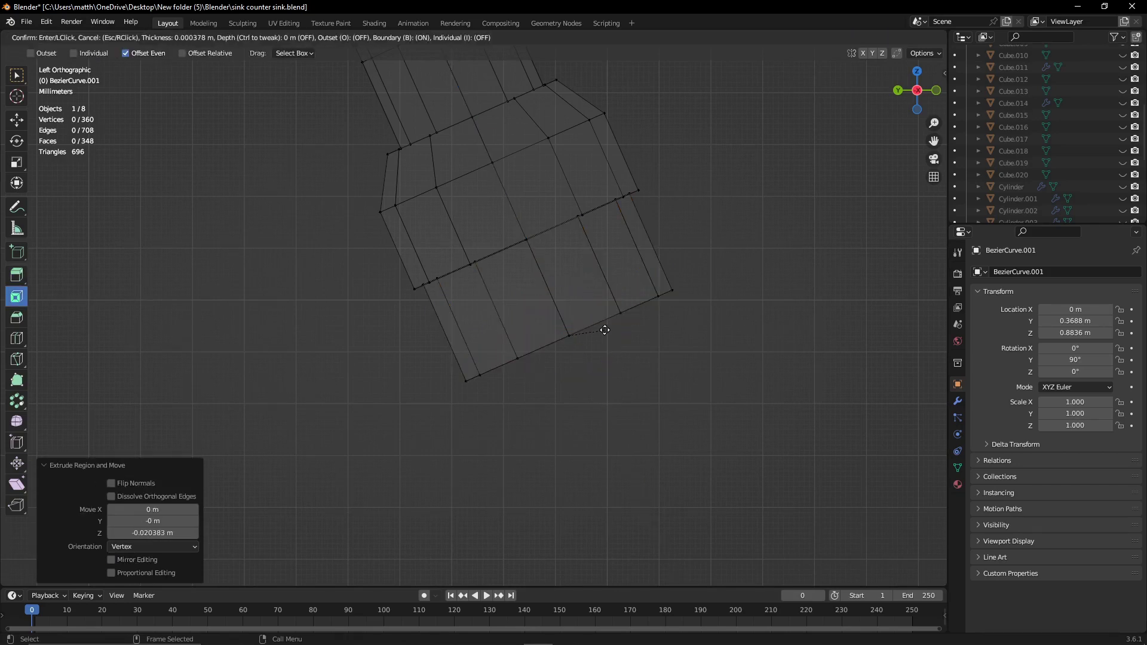
{"action": "left_click", "coordinate": [604, 330]}
- Extend the spout tip with one more short nozzle ring
{"action": "middle_click_drag", "start_coordinate": [604, 330], "coordinate": [634, 311]}
{"action": "key", "text": "ctrl+KP_3"}
{"action": "key", "text": "e"}
{"action": "right_click", "coordinate": [602, 328]}
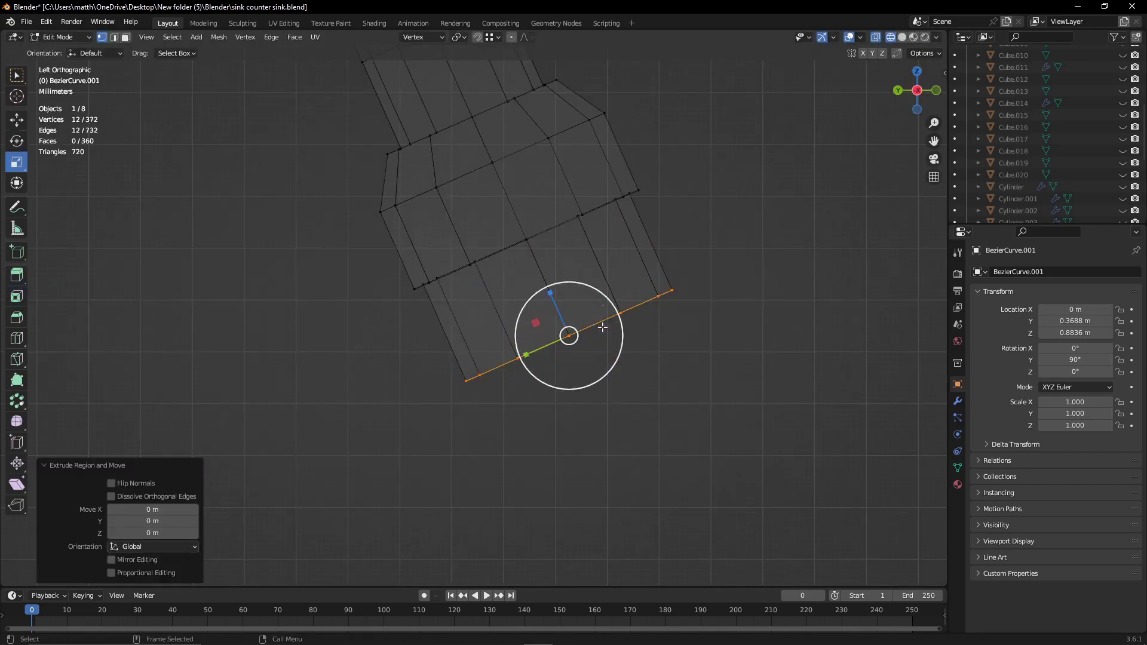
{"action": "key", "text": "ctrl+z"}
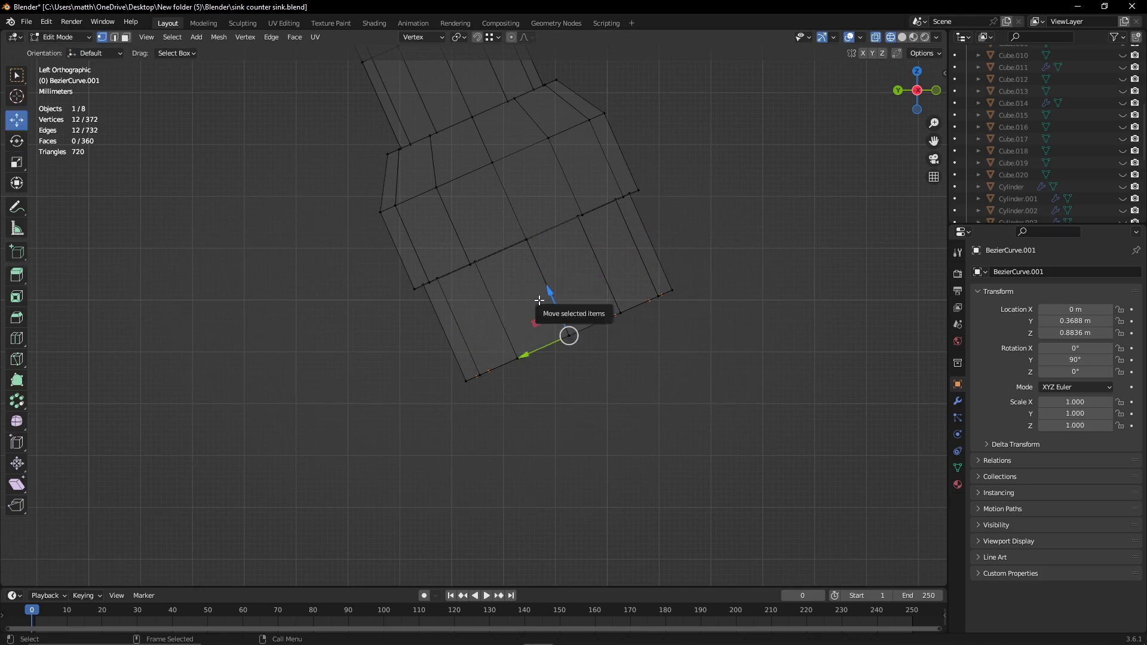
- Turn off X-ray and return to Object Mode to view the finished nozzle
{"action": "key", "text": "3"}
{"action": "middle_click_drag", "start_coordinate": [528, 187], "coordinate": [584, 200]}
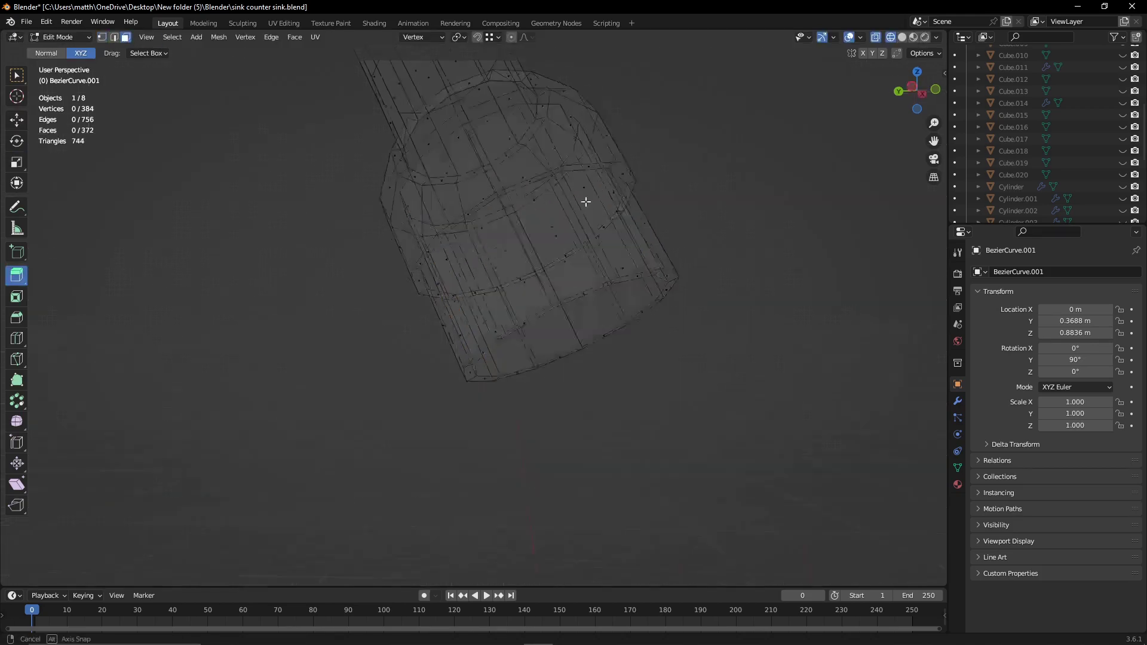
{"action": "scroll", "coordinate": [584, 199], "scroll_direction": "up", "scroll_amount": 3}
{"action": "key", "text": "alt+z"}
{"action": "key", "text": "Tab"}
{"action": "scroll", "coordinate": [563, 187], "scroll_direction": "down", "scroll_amount": 5}
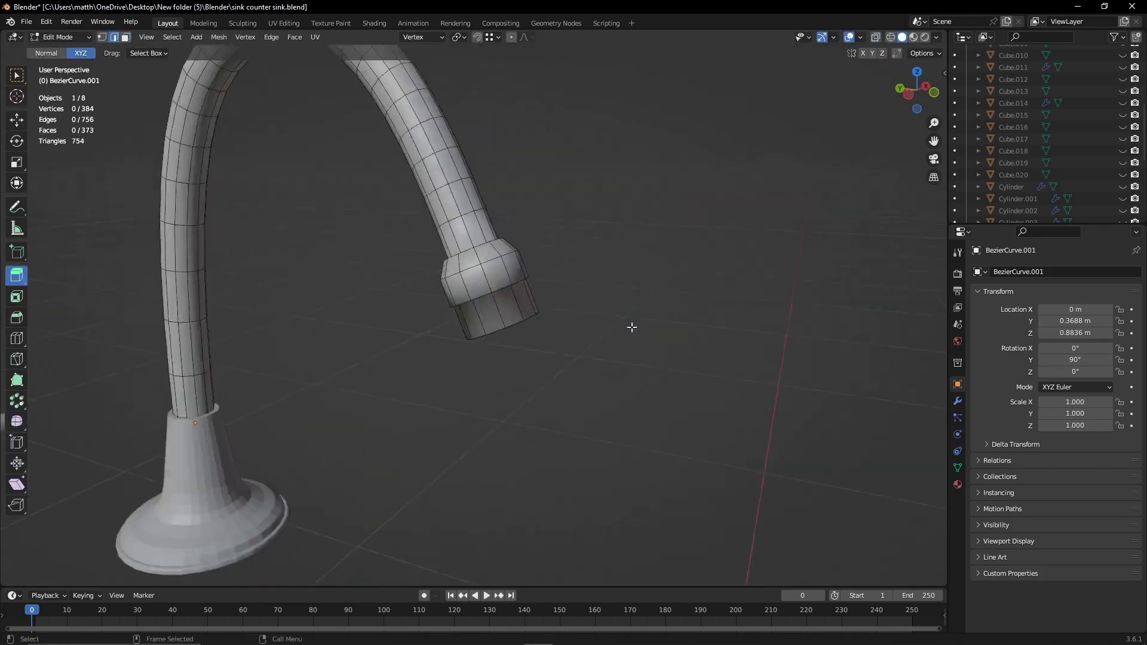
{"action": "middle_click_drag", "start_coordinate": [537, 360], "coordinate": [806, 442]}
{"action": "left_click", "coordinate": [758, 418]}
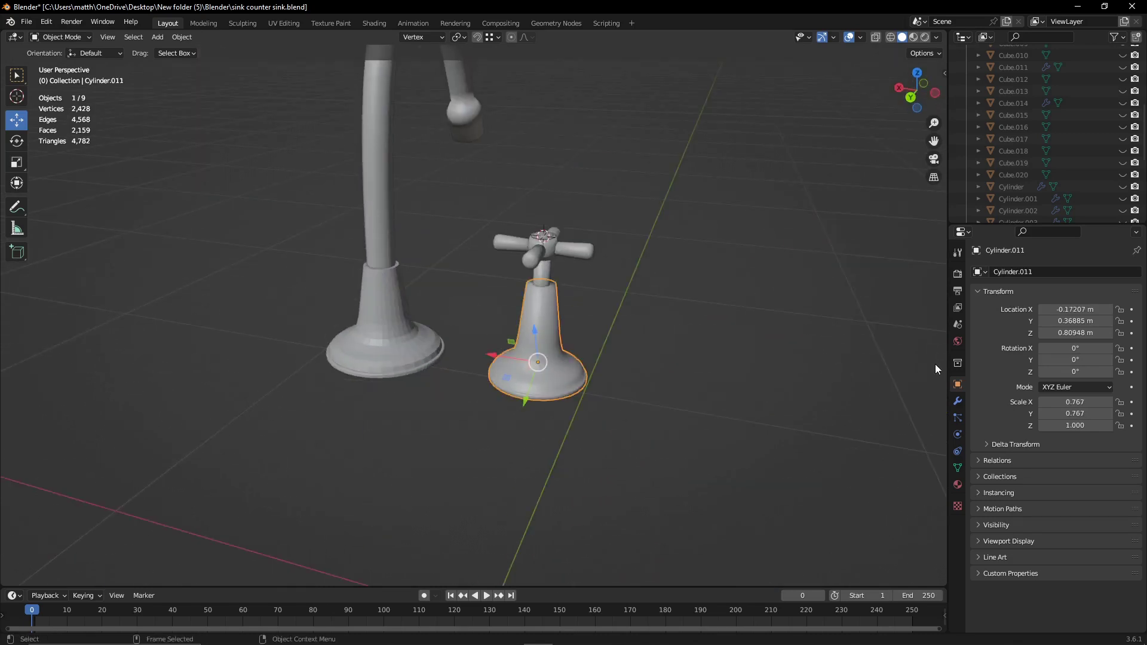
- Add Mirror modifiers to the tap base and the next tap part
{"action": "left_click", "coordinate": [957, 401]}
{"action": "left_click", "coordinate": [1023, 273]}
{"action": "left_click", "coordinate": [902, 408]}
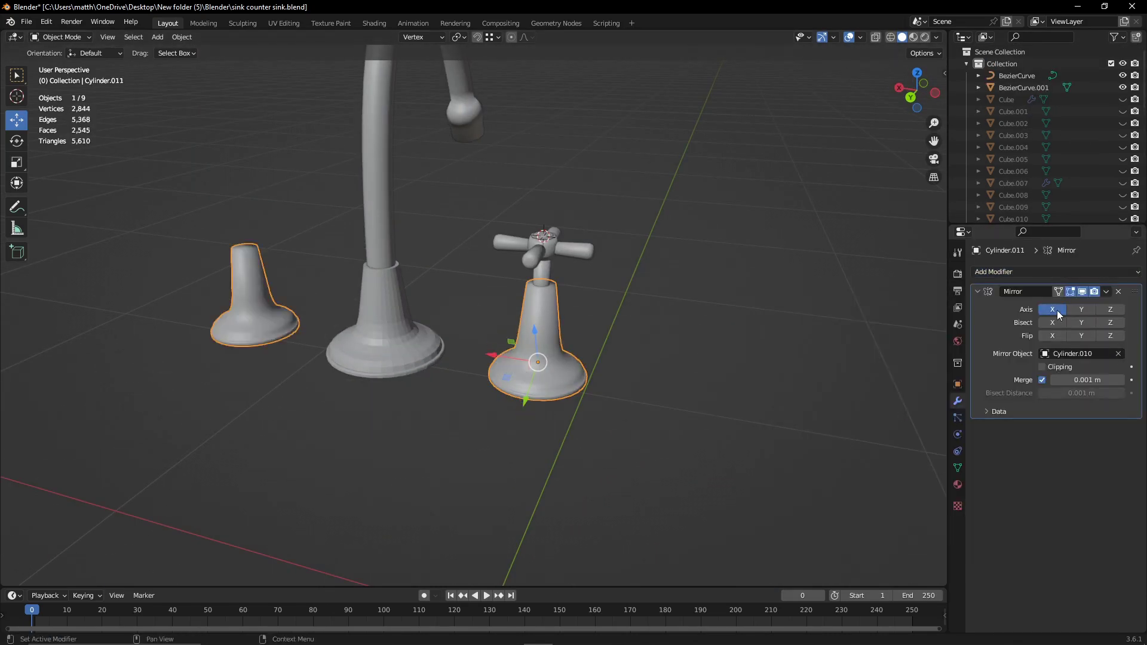
{"action": "left_click", "coordinate": [1027, 272]}
{"action": "left_click", "coordinate": [833, 433]}
- Mirror the cross handle across Cylinder.010 with a Mirror modifier
{"action": "left_click", "coordinate": [544, 244]}
{"action": "left_click", "coordinate": [1027, 272]}
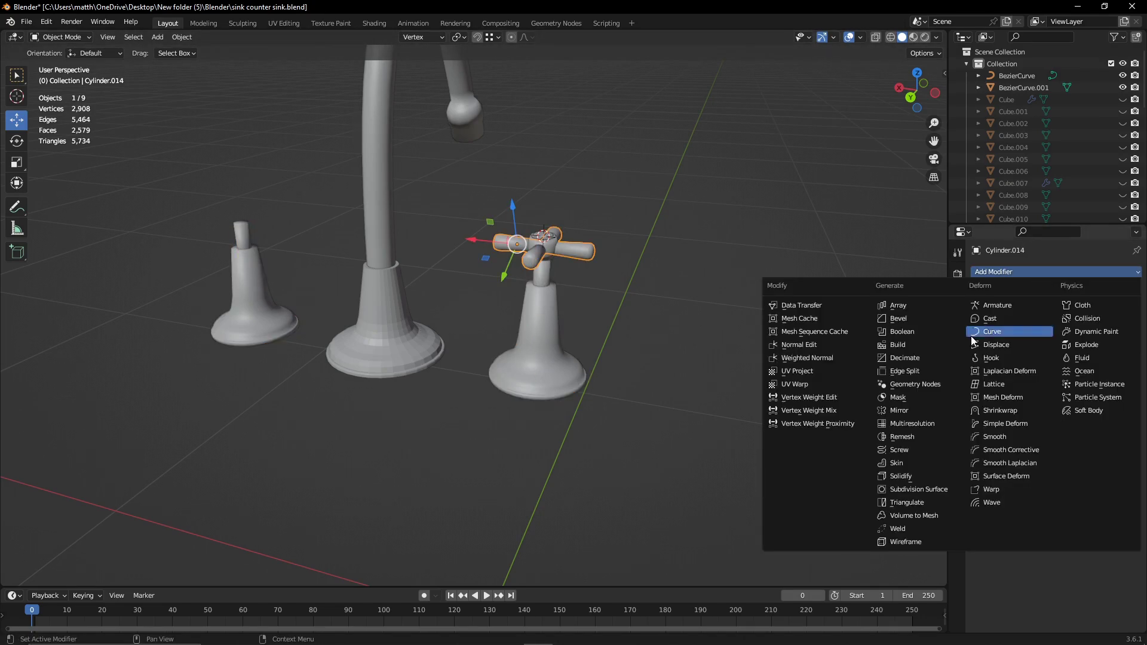
{"action": "left_click", "coordinate": [833, 432]}
{"action": "left_click", "coordinate": [533, 258]}
{"action": "left_click", "coordinate": [1028, 272]}
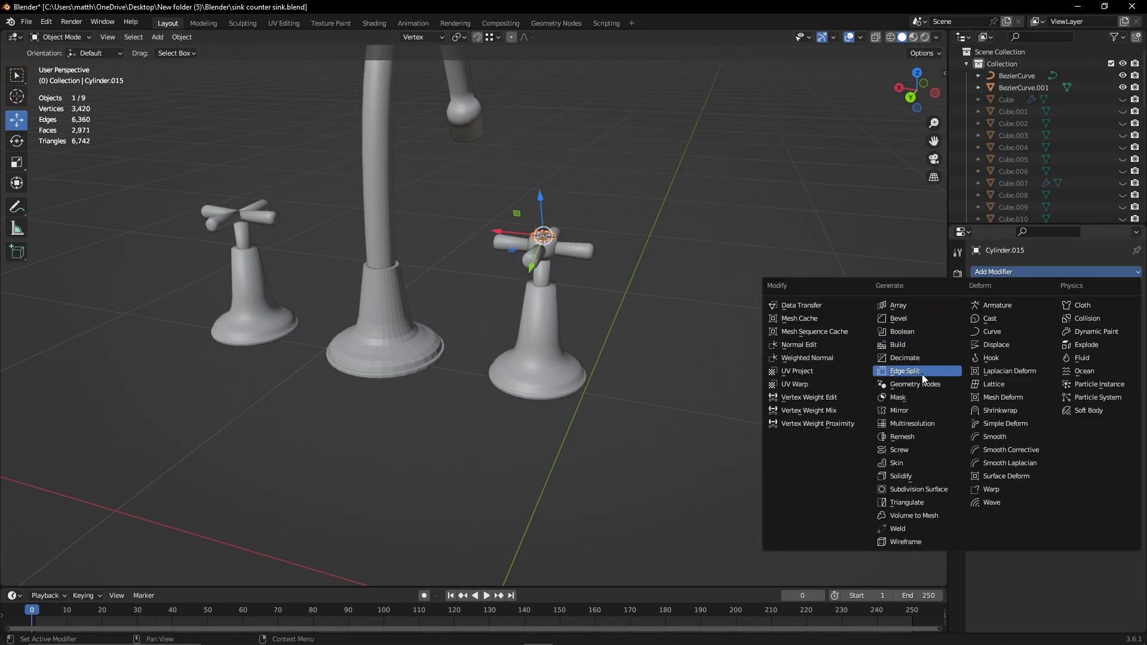
{"action": "left_click", "coordinate": [833, 432]}
- Mirror the handle's centre piece across Cylinder.010, then deselect everything
{"action": "mouse_move", "coordinate": [657, 280]}
{"action": "middle_mouse_down"}
{"action": "mouse_move", "coordinate": [695, 283]}
{"action": "mouse_move", "coordinate": [689, 325]}
{"action": "mouse_move", "coordinate": [656, 299]}
{"action": "mouse_move", "coordinate": [604, 321]}
{"action": "middle_mouse_up"}
{"action": "left_click", "coordinate": [421, 231]}
{"action": "left_click", "coordinate": [1027, 273]}
{"action": "left_click", "coordinate": [920, 408]}
{"action": "left_click", "coordinate": [627, 301]}
{"action": "scroll", "coordinate": [604, 322], "scroll_direction": "down", "scroll_amount": 4}
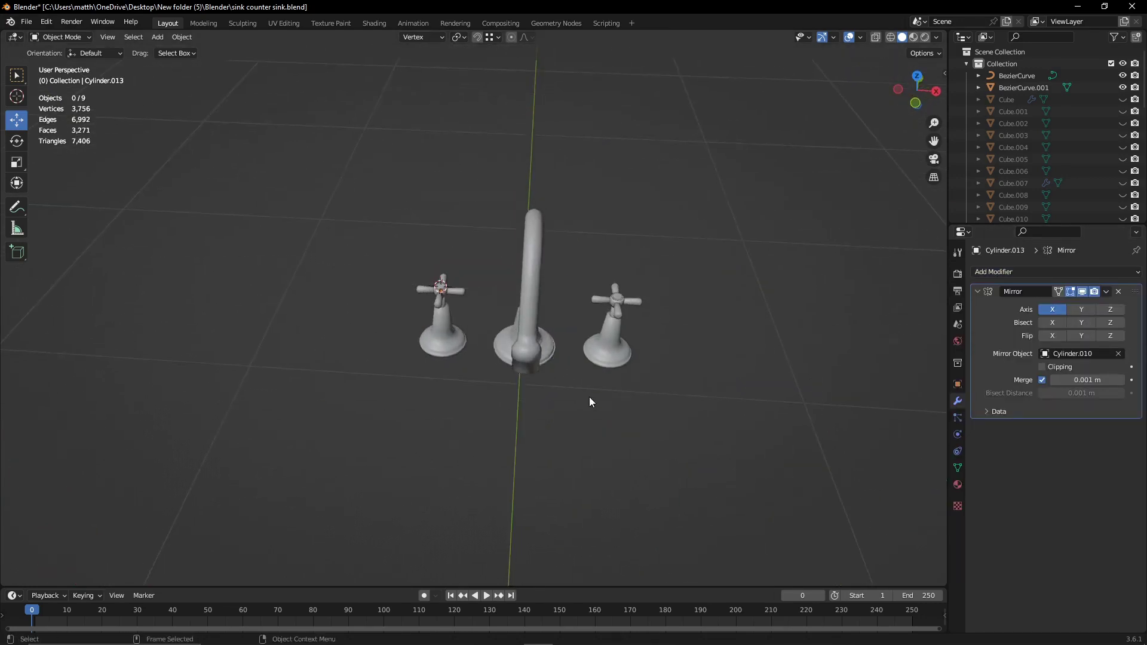
- Unhide the sink cabinet and inset the pentagonal countertop's top face
{"action": "left_click", "coordinate": [1122, 99]}
{"action": "middle_click_drag", "start_coordinate": [657, 286], "coordinate": [671, 286]}
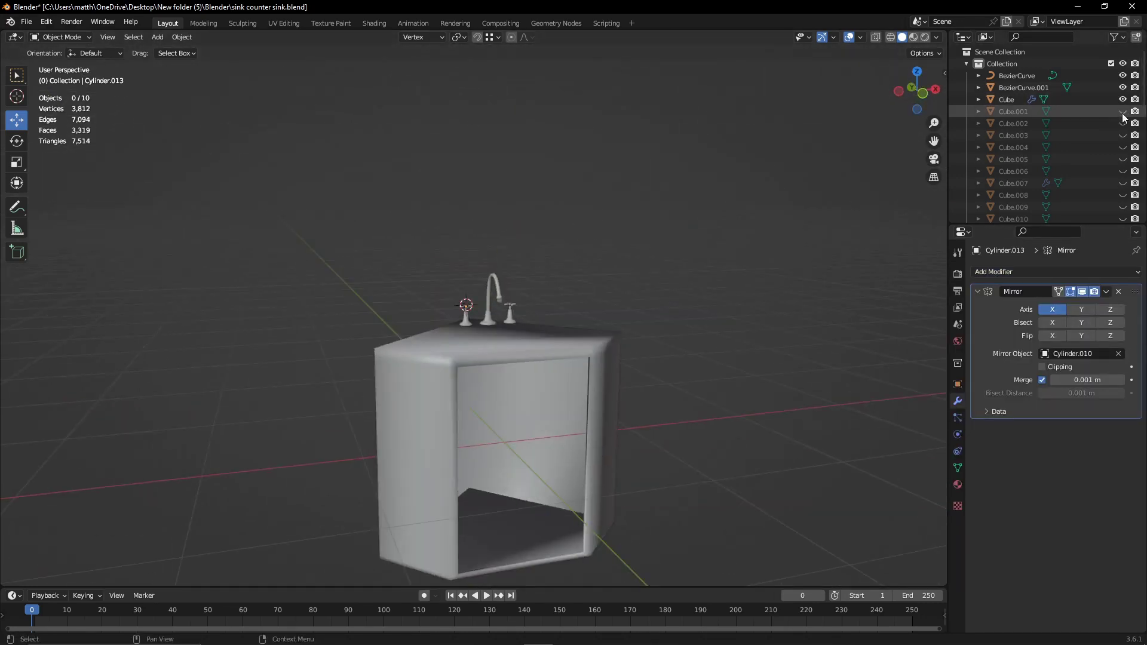
{"action": "scroll", "coordinate": [578, 343], "scroll_direction": "up", "scroll_amount": 5}
{"action": "scroll", "coordinate": [1083, 205], "scroll_direction": "down", "scroll_amount": 5}
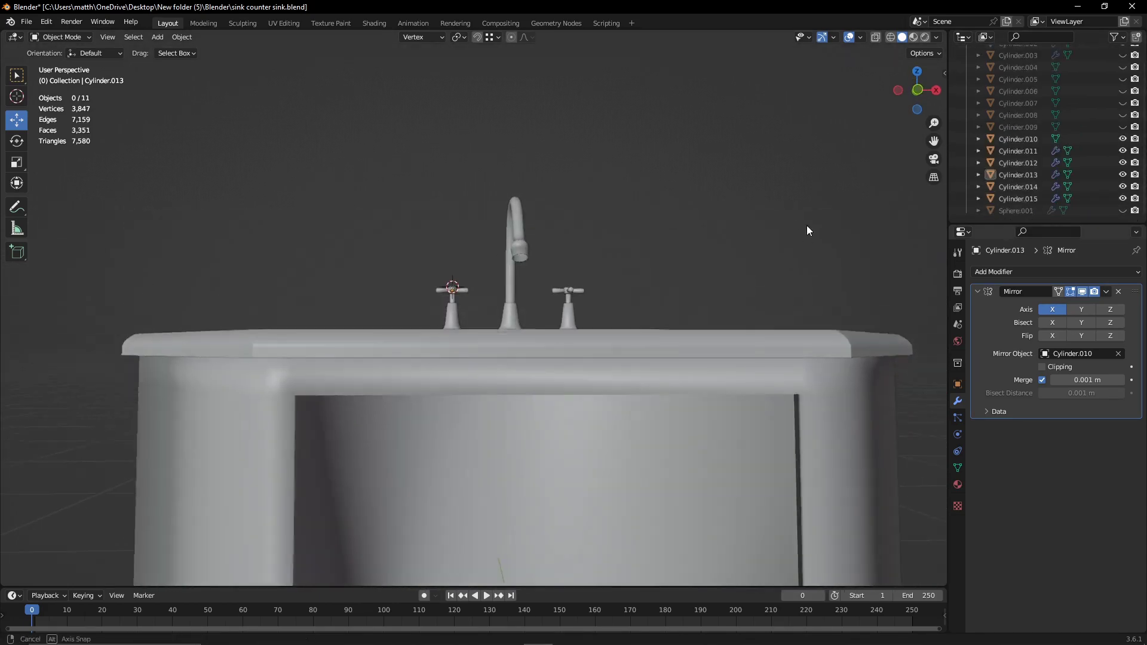
{"action": "middle_click_drag", "start_coordinate": [806, 224], "coordinate": [1095, 190]}
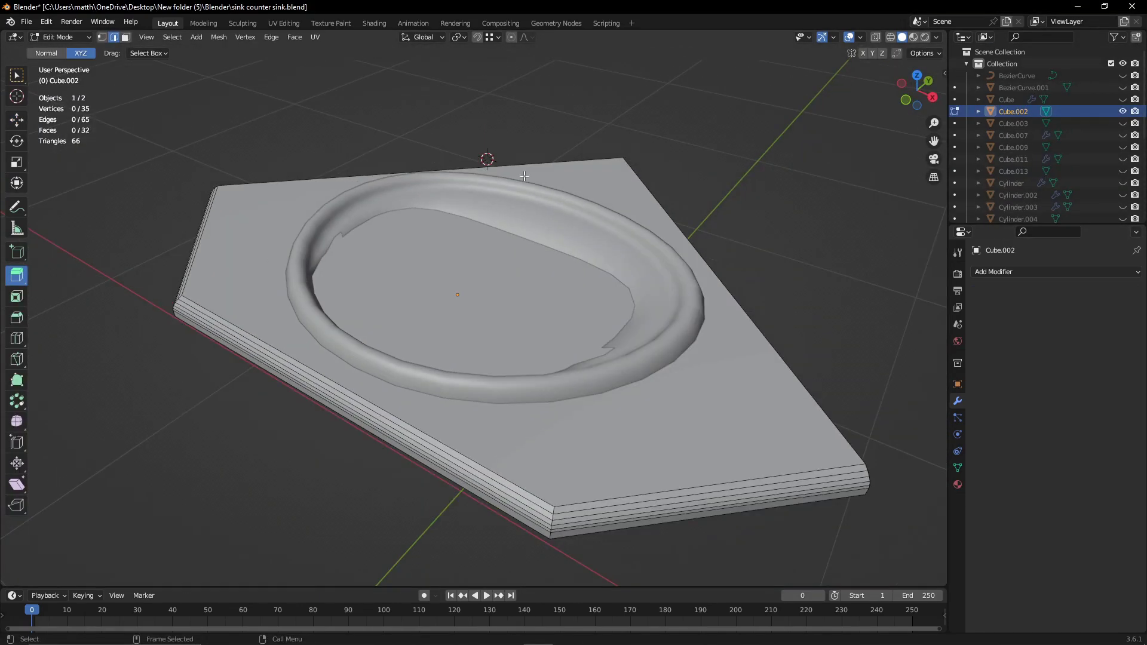
{"action": "left_click", "coordinate": [125, 37]}
{"action": "left_click", "coordinate": [473, 332]}
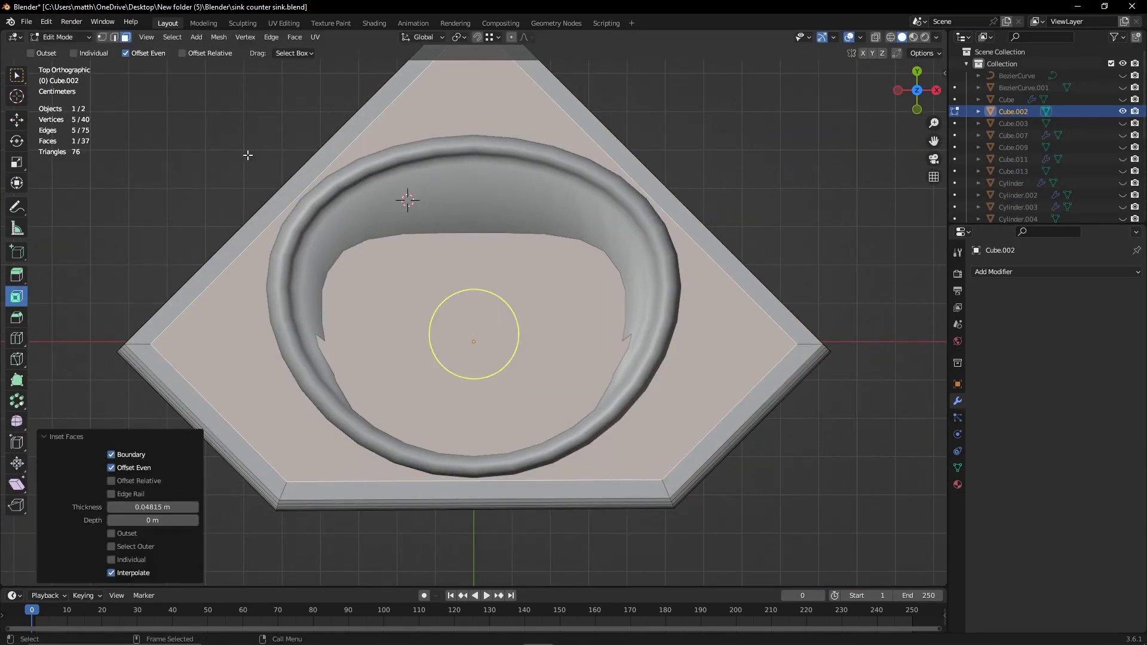
- Move a countertop corner vertex along Y in see-through wireframe view
{"action": "key", "text": "shift+z"}
{"action": "key", "text": "1"}
{"action": "left_click", "coordinate": [286, 481]}
{"action": "left_click", "coordinate": [150, 344]}
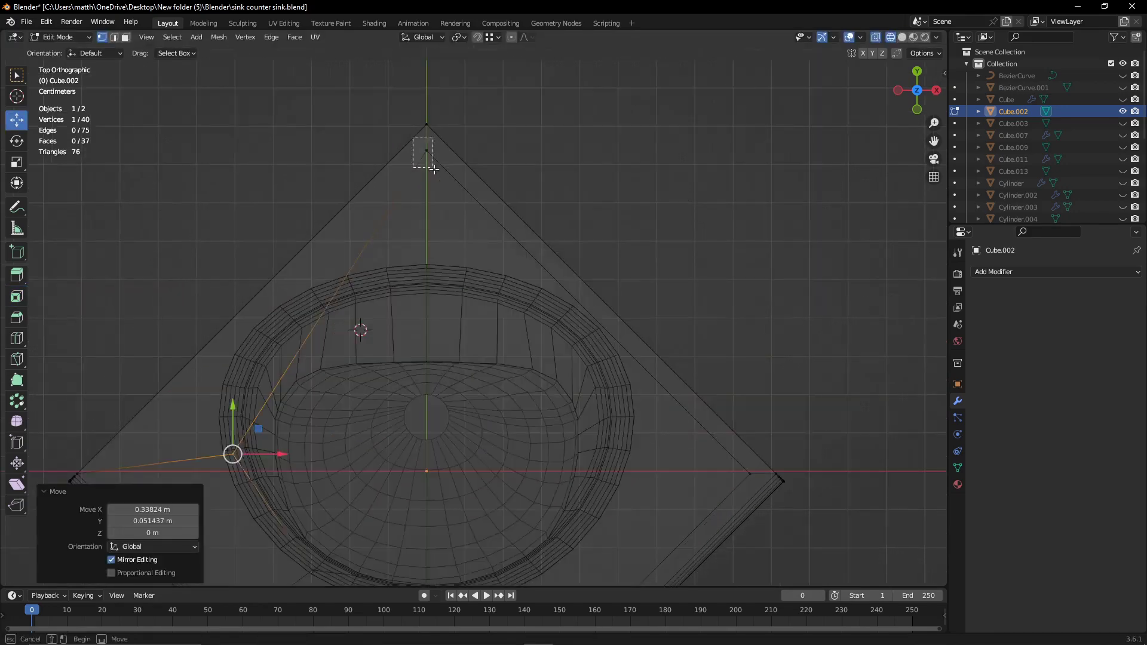
{"action": "key", "text": "g"}
{"action": "key", "text": "y"}
{"action": "left_click", "coordinate": [528, 335]}
- Shift the countertop's lower front edge along Y, narrow it to about 57%, and lower the top corner
{"action": "left_click_drag", "start_coordinate": [768, 468], "coordinate": [358, 404]}
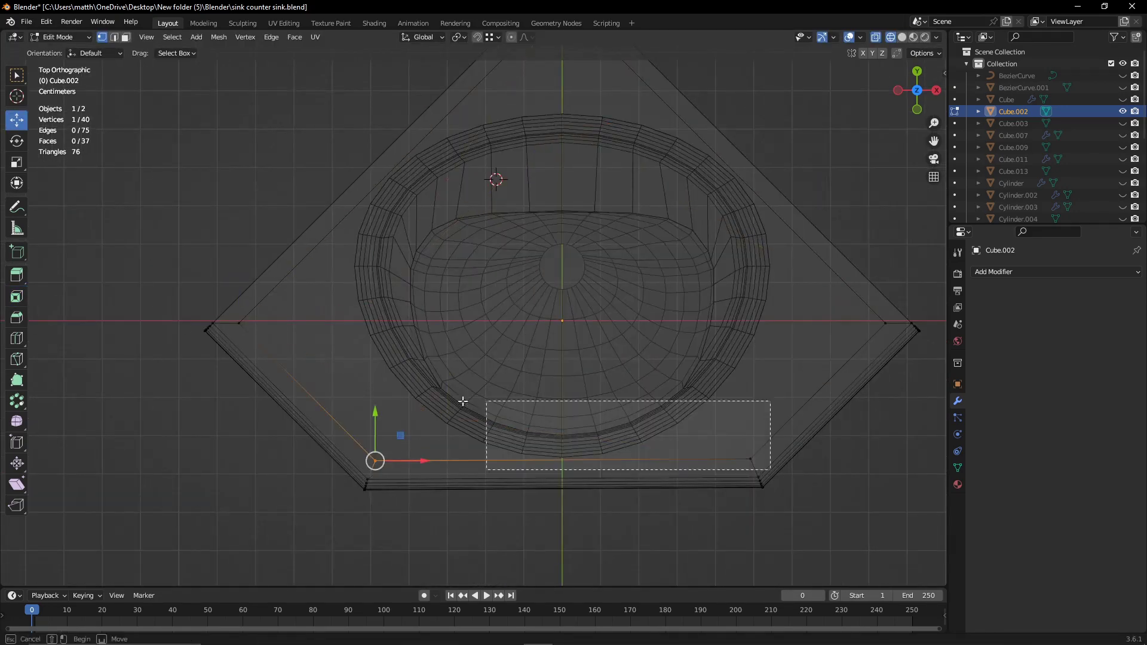
{"action": "left_click_drag", "start_coordinate": [562, 418], "coordinate": [562, 397]}
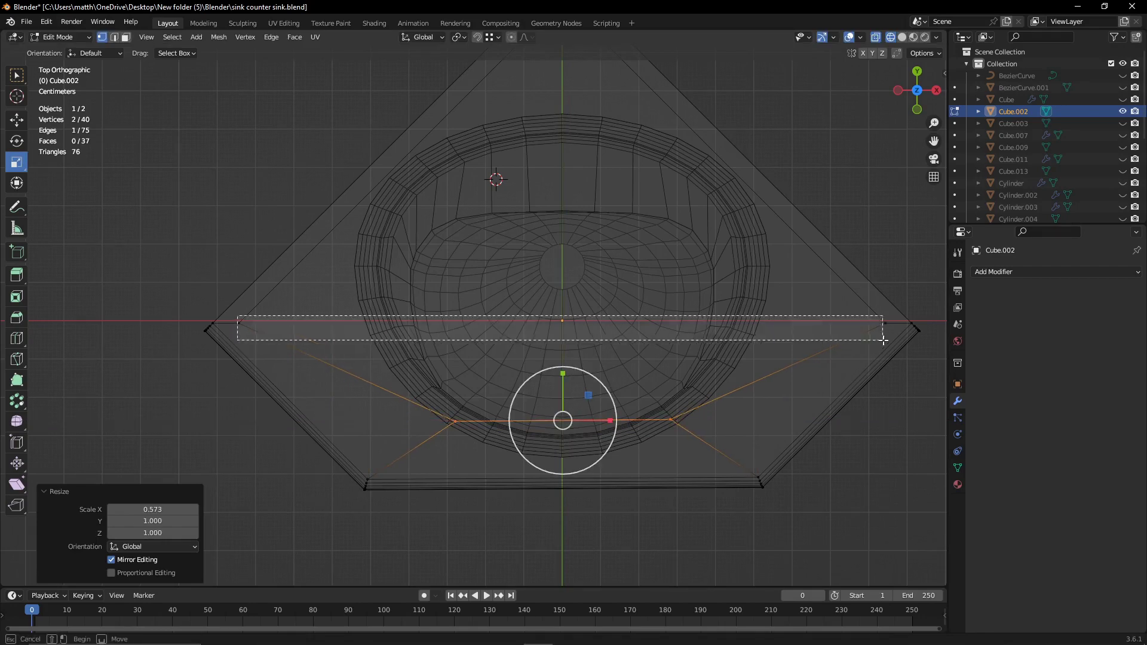
{"action": "left_click_drag", "start_coordinate": [883, 340], "coordinate": [883, 341]}
{"action": "left_click_drag", "start_coordinate": [597, 328], "coordinate": [609, 334]}
{"action": "left_click", "coordinate": [563, 251]}
{"action": "left_click_drag", "start_coordinate": [563, 250], "coordinate": [580, 299]}
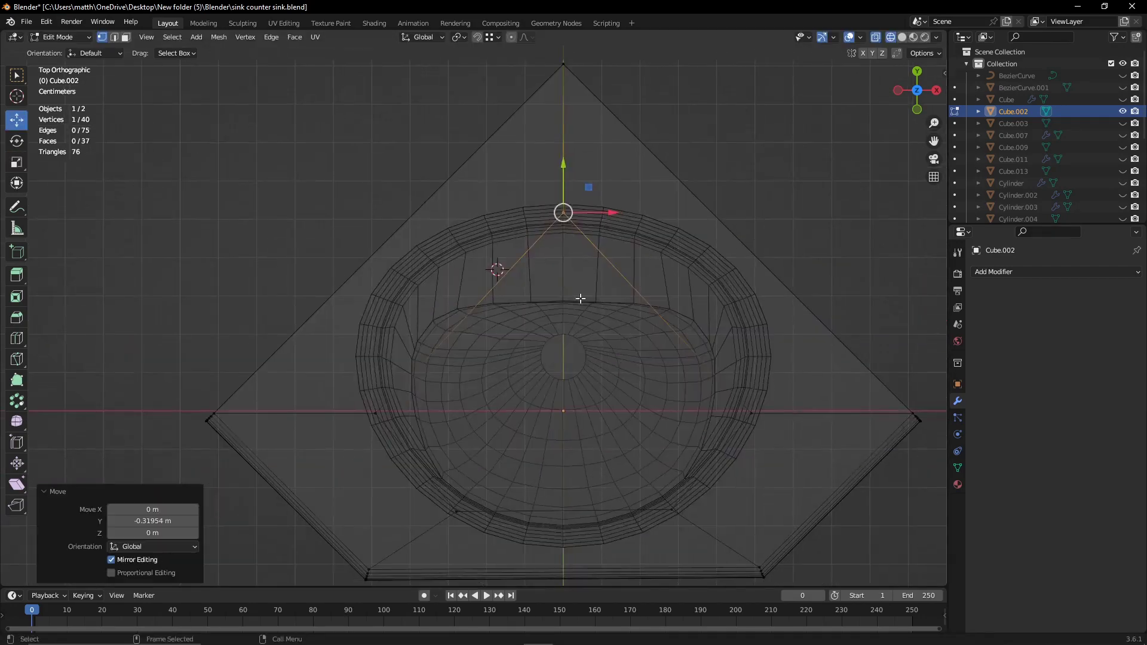
- Check the countertop in perspective, then move a vertex toward the basin rim from top view
{"action": "key", "text": "shift+z"}
{"action": "middle_click_drag", "start_coordinate": [942, 55], "coordinate": [672, 356]}
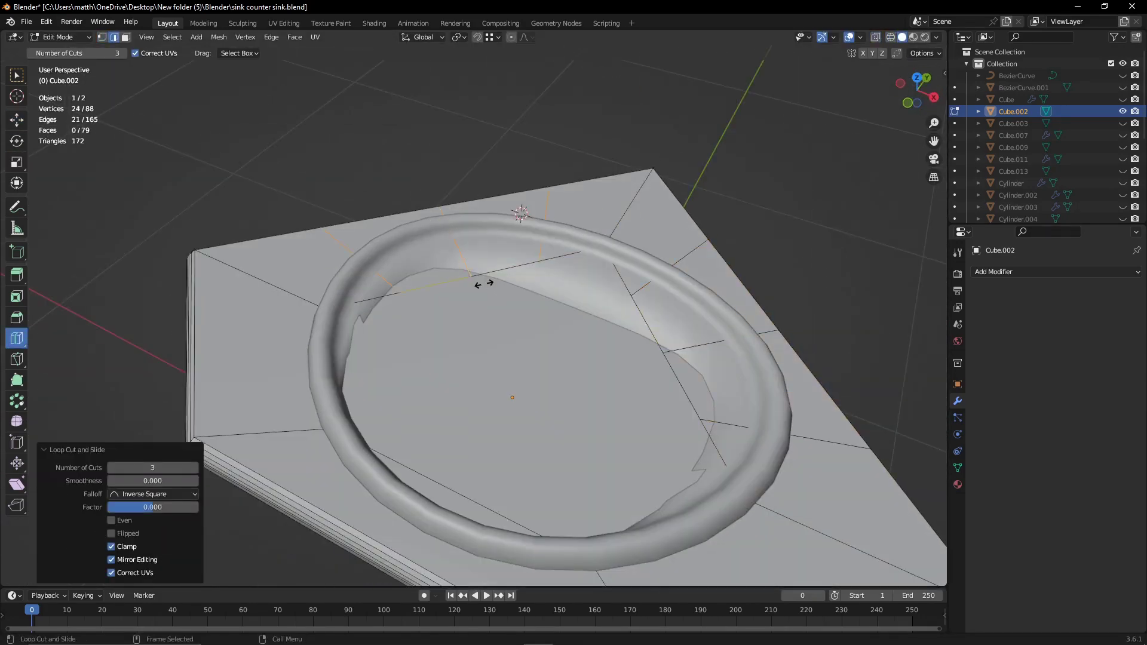
{"action": "key", "text": "KP_7"}
{"action": "key", "text": "shift+z"}
{"action": "left_click", "coordinate": [17, 119]}
{"action": "left_click", "coordinate": [583, 341]}
{"action": "scroll", "coordinate": [583, 341], "scroll_direction": "up", "scroll_amount": 4}
{"action": "left_click_drag", "start_coordinate": [573, 366], "coordinate": [484, 291]}
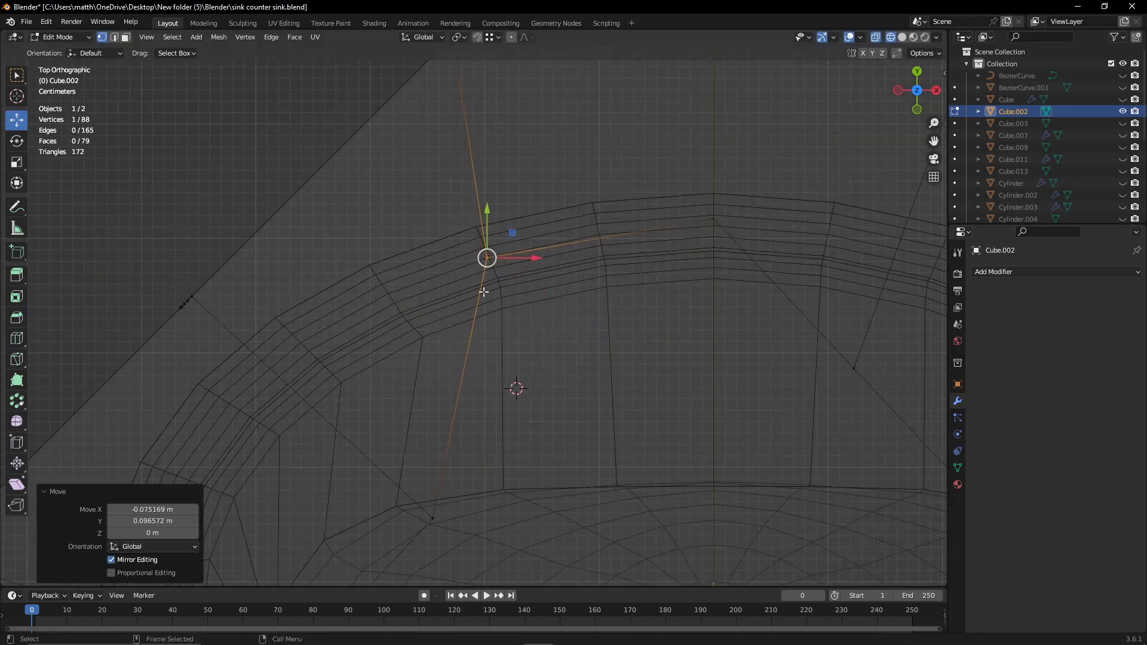
{"action": "key", "text": "g"}
{"action": "left_click", "coordinate": [353, 253]}
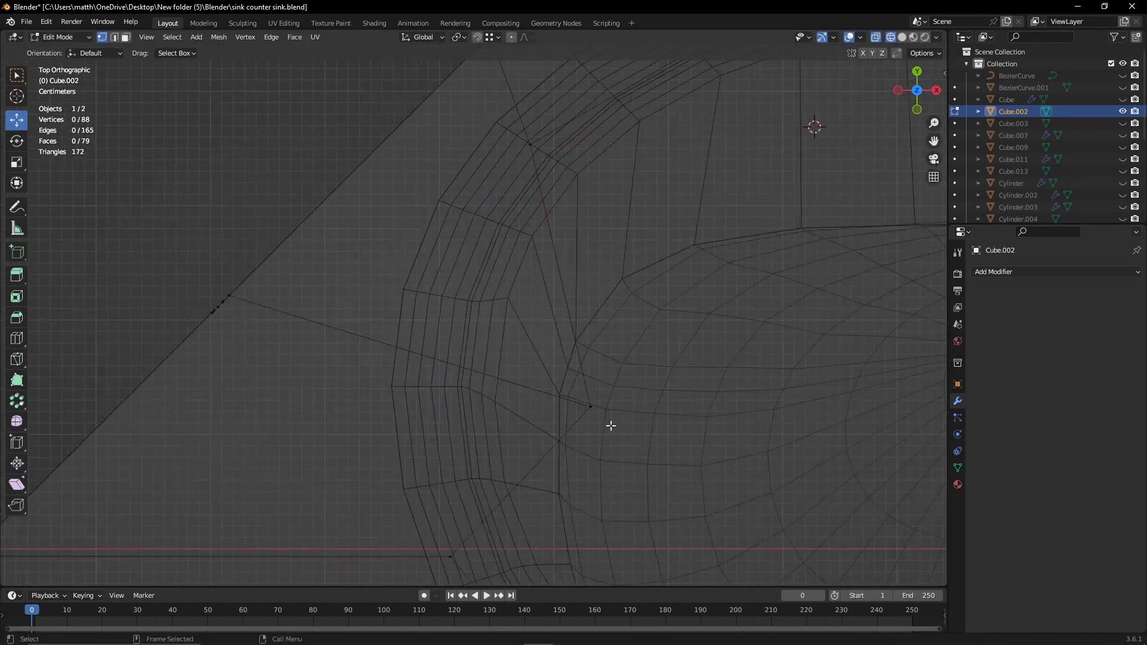
- Move two more vertices along the basin rim into place
{"action": "middle_click_drag", "start_coordinate": [451, 297], "coordinate": [431, 271], "text": "shift"}
{"action": "left_click_drag", "start_coordinate": [432, 272], "coordinate": [502, 205]}
{"action": "key", "text": "g"}
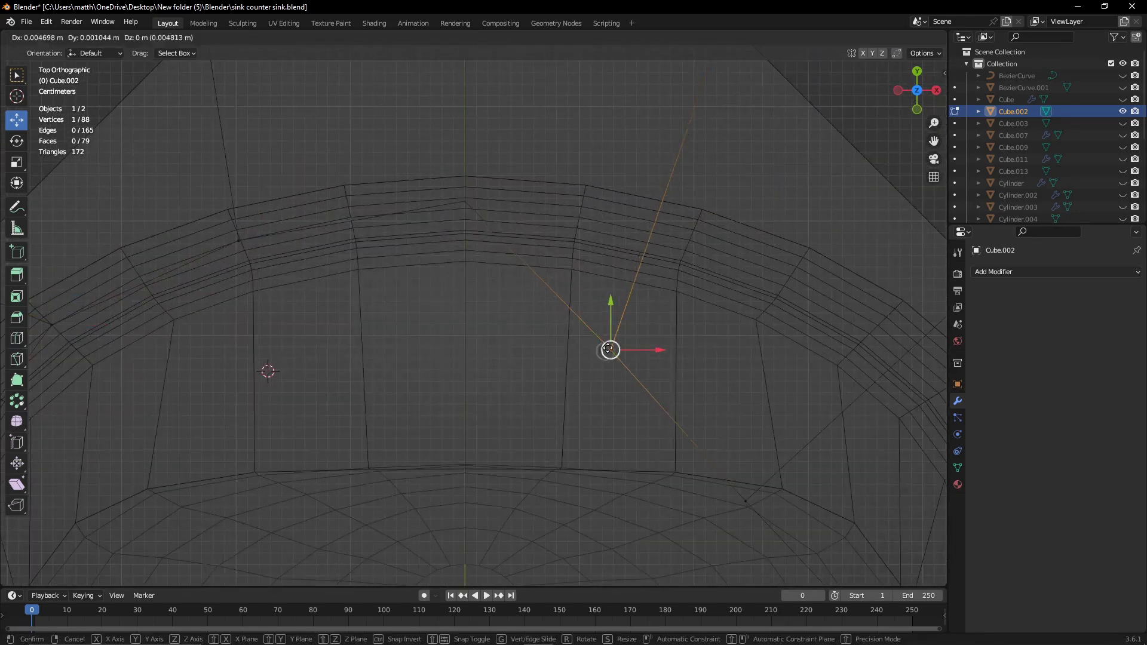
{"action": "left_click", "coordinate": [688, 240]}
{"action": "middle_click_drag", "start_coordinate": [617, 174], "coordinate": [812, 430], "text": "shift"}
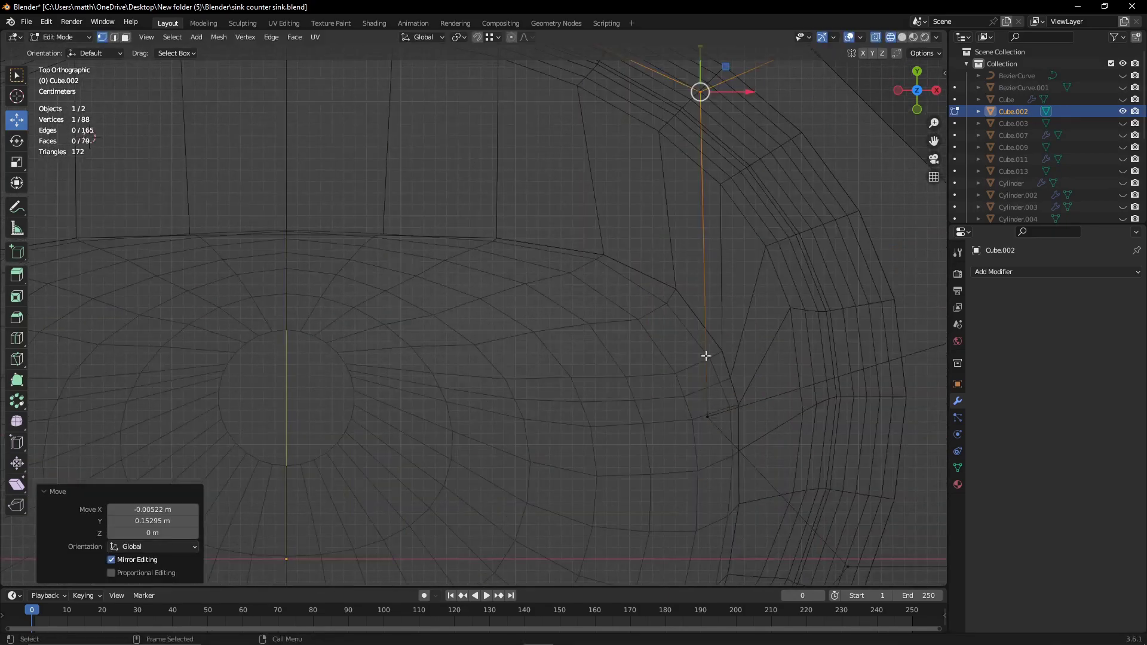
{"action": "key", "text": "g"}
{"action": "left_click", "coordinate": [865, 313]}
{"action": "scroll", "coordinate": [865, 313], "scroll_direction": "down", "scroll_amount": 3}
- Clear the selection and add two edge loops around the basin
{"action": "key", "text": "shift+z"}
{"action": "middle_click_drag", "start_coordinate": [705, 299], "coordinate": [794, 197]}
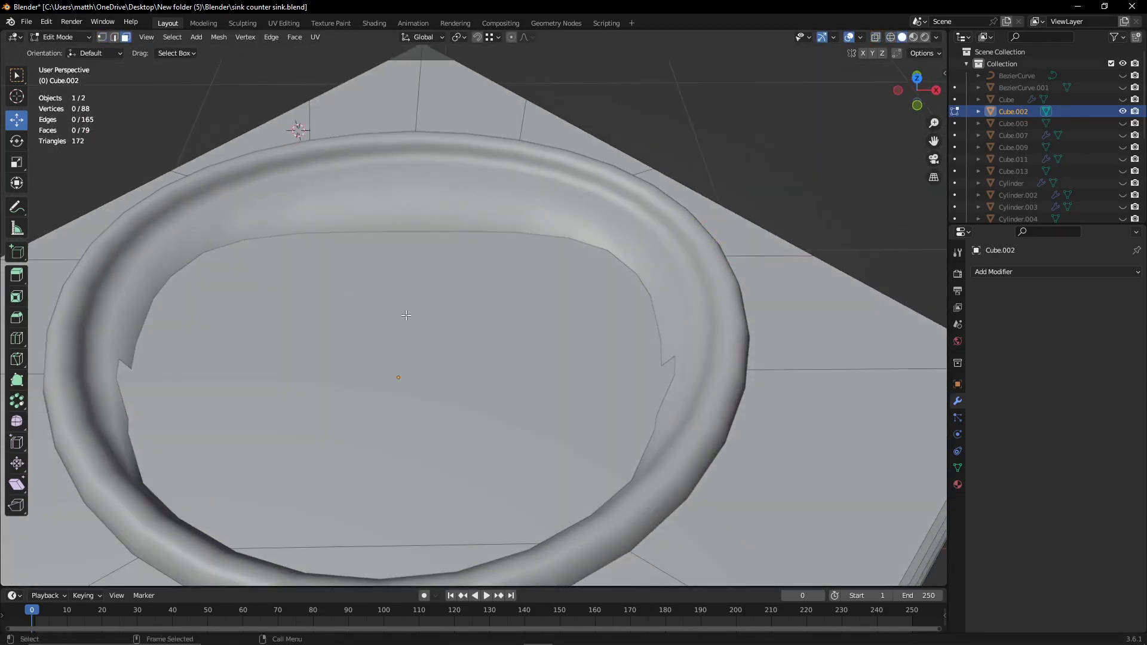
{"action": "left_click", "coordinate": [406, 315]}
{"action": "middle_click_drag", "start_coordinate": [406, 315], "coordinate": [493, 295]}
{"action": "left_click", "coordinate": [30, 55]}
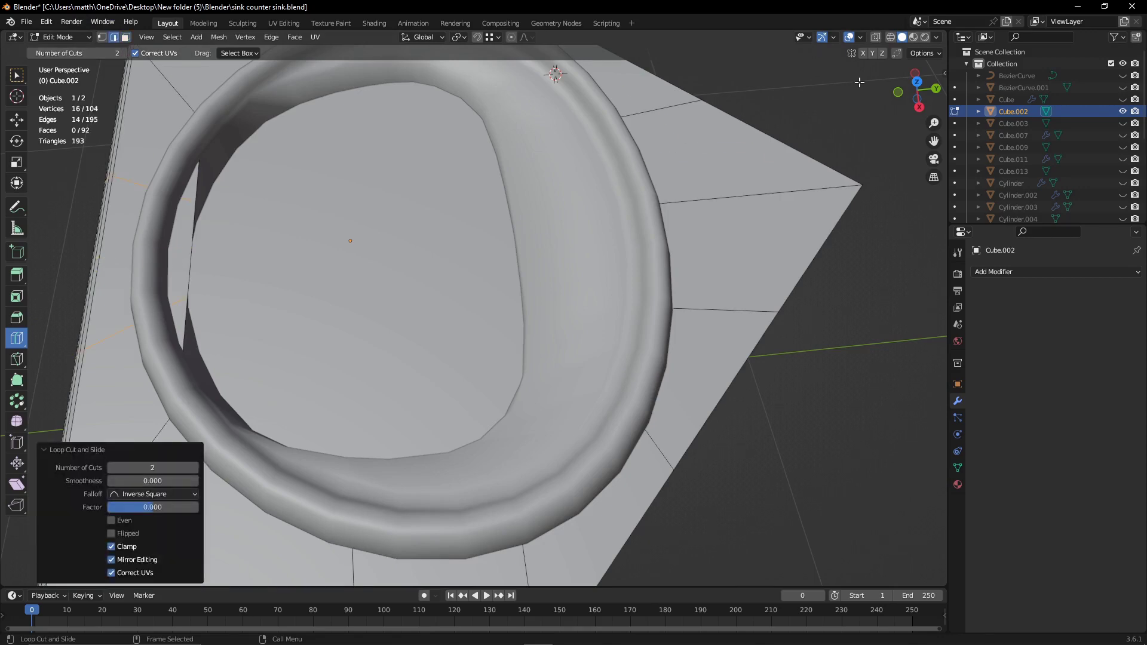
- Reposition a single basin-rim vertex in the top wireframe view
{"action": "key", "text": "KP_7"}
{"action": "key", "text": "shift+z"}
{"action": "left_click", "coordinate": [532, 456]}
{"action": "key", "text": "g"}
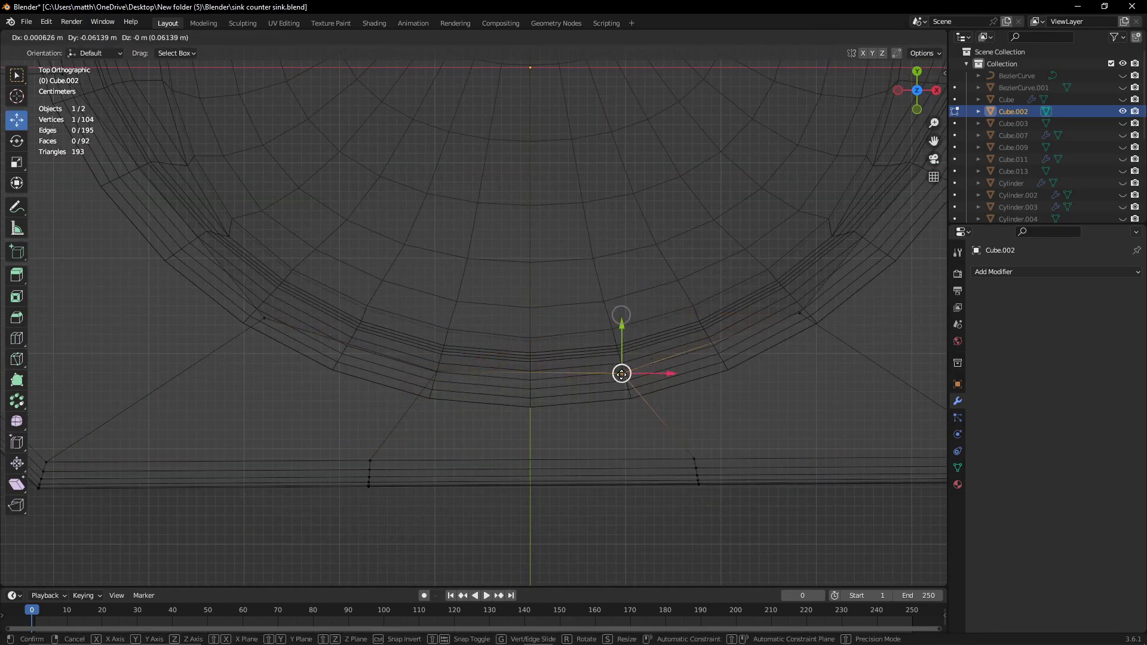
{"action": "left_click", "coordinate": [621, 372]}
- Select the basin's bottom face in face-select mode
{"action": "key", "text": "shift+z"}
{"action": "middle_click_drag", "start_coordinate": [621, 372], "coordinate": [443, 313]}
{"action": "scroll", "coordinate": [339, 97], "scroll_direction": "up", "scroll_amount": 3}
{"action": "key", "text": "3"}
{"action": "left_click", "coordinate": [460, 302]}
{"action": "key", "text": "x"}
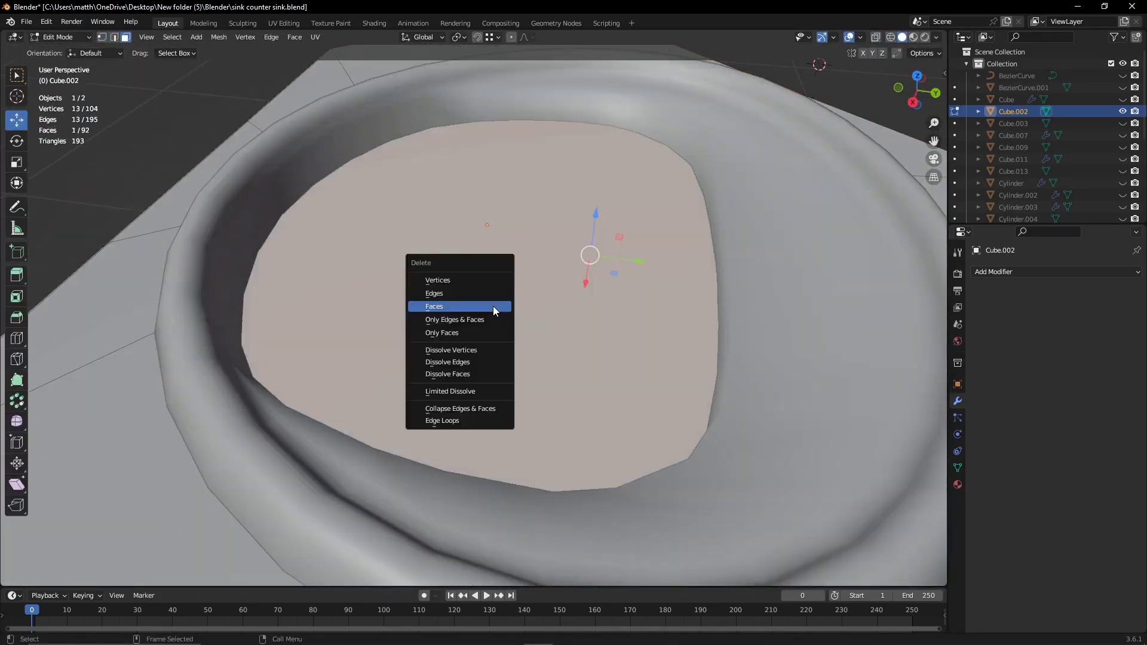
{"action": "scroll", "coordinate": [647, 367], "scroll_direction": "down", "scroll_amount": 6}
{"action": "left_click", "coordinate": [617, 251]}
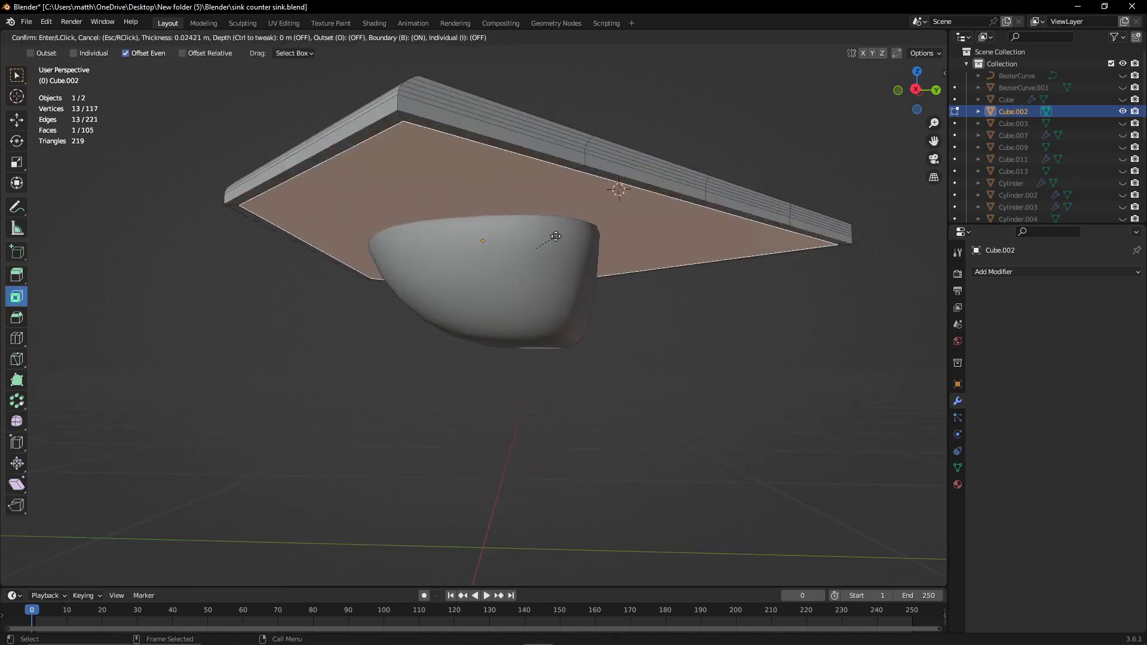
- Inset the basin bottom face, scale it to about 70%, and delete it as a drain hole
{"action": "left_click", "coordinate": [555, 237]}
{"action": "key", "text": "shift+space"}
{"action": "key", "text": "s"}
{"action": "middle_click_drag", "start_coordinate": [531, 249], "coordinate": [489, 227]}
{"action": "left_click_drag", "start_coordinate": [520, 197], "coordinate": [492, 215]}
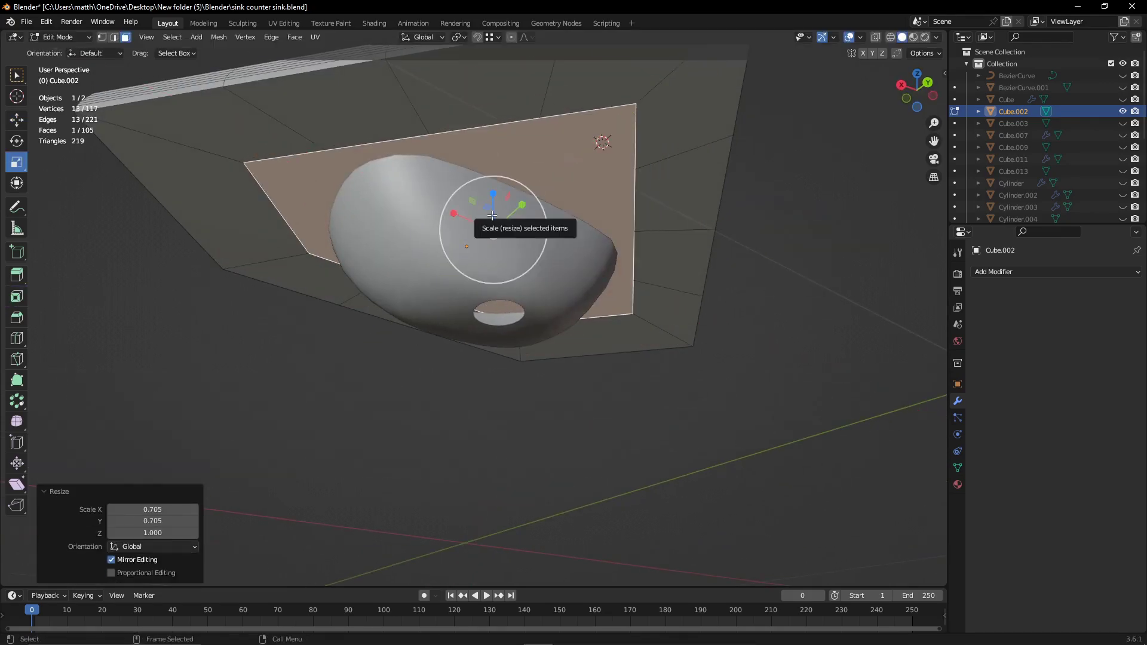
{"action": "key", "text": "x"}
{"action": "left_click", "coordinate": [513, 269]}
- Inspect the drain hole and select basin rim vertices in see-through view
{"action": "mouse_move", "coordinate": [514, 269]}
{"action": "middle_mouse_down"}
{"action": "mouse_move", "coordinate": [537, 227]}
{"action": "mouse_move", "coordinate": [785, 69]}
{"action": "middle_mouse_up"}
{"action": "scroll", "coordinate": [538, 227], "scroll_direction": "up", "scroll_amount": 5}
{"action": "key", "text": "1"}
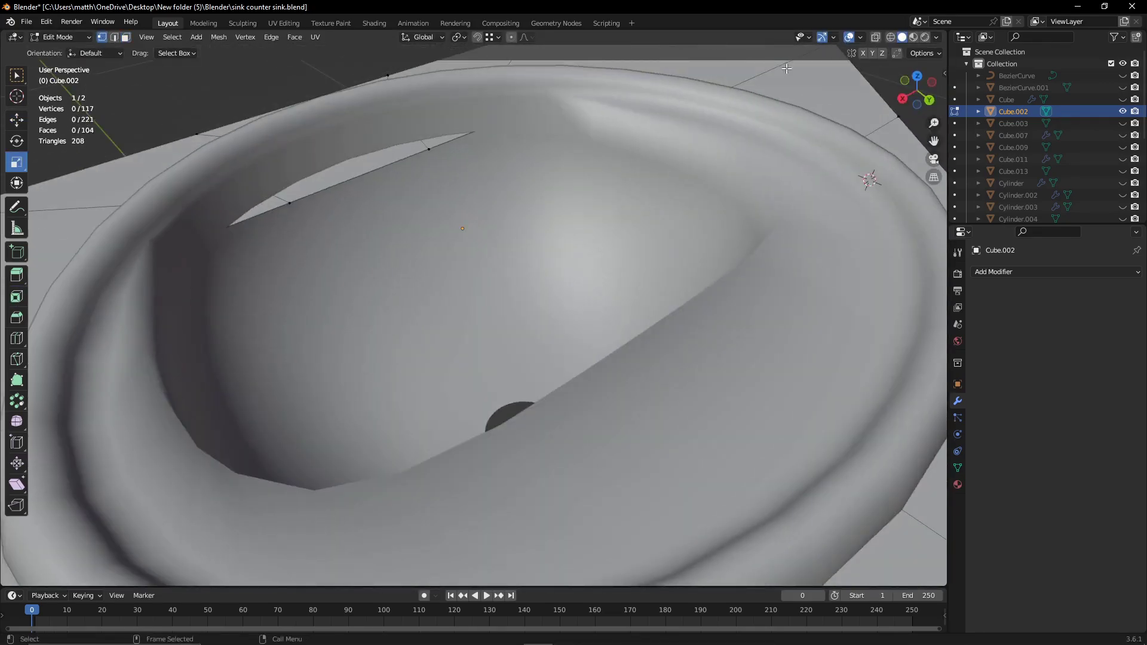
{"action": "scroll", "coordinate": [664, 202], "scroll_direction": "down", "scroll_amount": 5}
{"action": "middle_click_drag", "start_coordinate": [664, 202], "coordinate": [919, 84]}
{"action": "left_click", "coordinate": [917, 77]}
{"action": "key", "text": "alt+z"}
{"action": "left_click", "coordinate": [436, 410]}
- Turn off see-through display, deselect all vertices, and unhide the cabinet
{"action": "scroll", "coordinate": [422, 286], "scroll_direction": "up", "scroll_amount": 3}
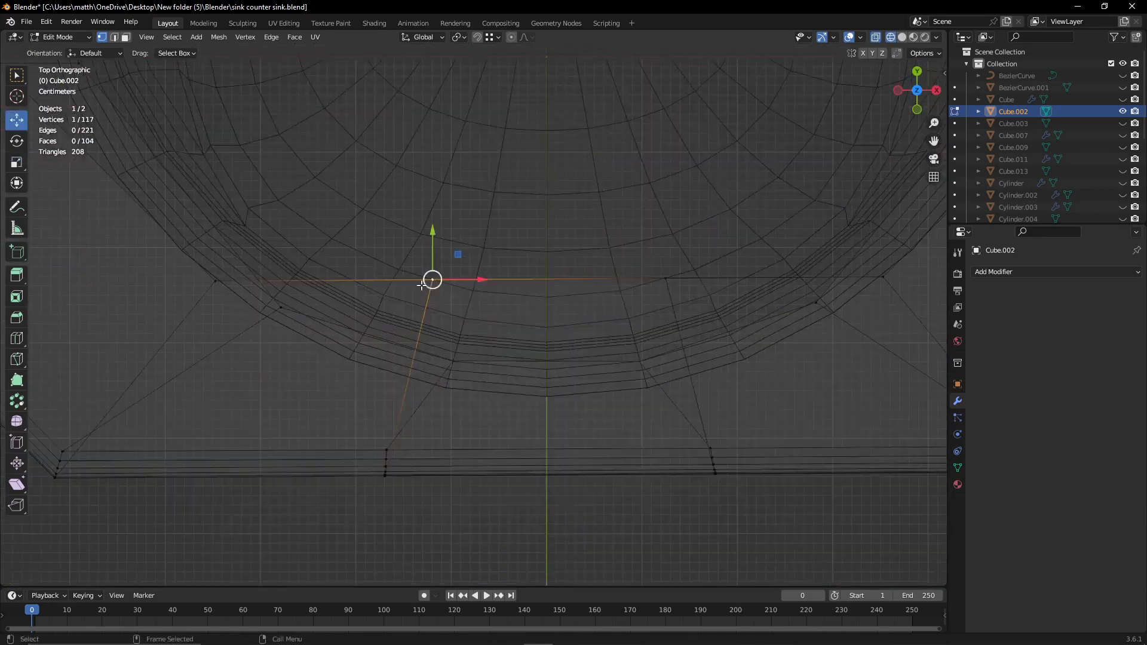
{"action": "scroll", "coordinate": [422, 286], "scroll_direction": "down", "scroll_amount": 2}
{"action": "mouse_move", "coordinate": [422, 286]}
{"action": "left_mouse_down"}
{"action": "mouse_move", "coordinate": [456, 358]}
{"action": "mouse_move", "coordinate": [639, 358]}
{"action": "left_mouse_up"}
{"action": "key", "text": "alt+z"}
{"action": "mouse_move", "coordinate": [640, 358]}
{"action": "middle_mouse_down"}
{"action": "mouse_move", "coordinate": [743, 365]}
{"action": "mouse_move", "coordinate": [692, 357]}
{"action": "middle_mouse_up"}
{"action": "key", "text": "alt+a"}
{"action": "left_click", "coordinate": [1122, 99]}
- Paste a duplicate of the cabinet and hide the counter with the basin
{"action": "left_click", "coordinate": [1007, 99]}
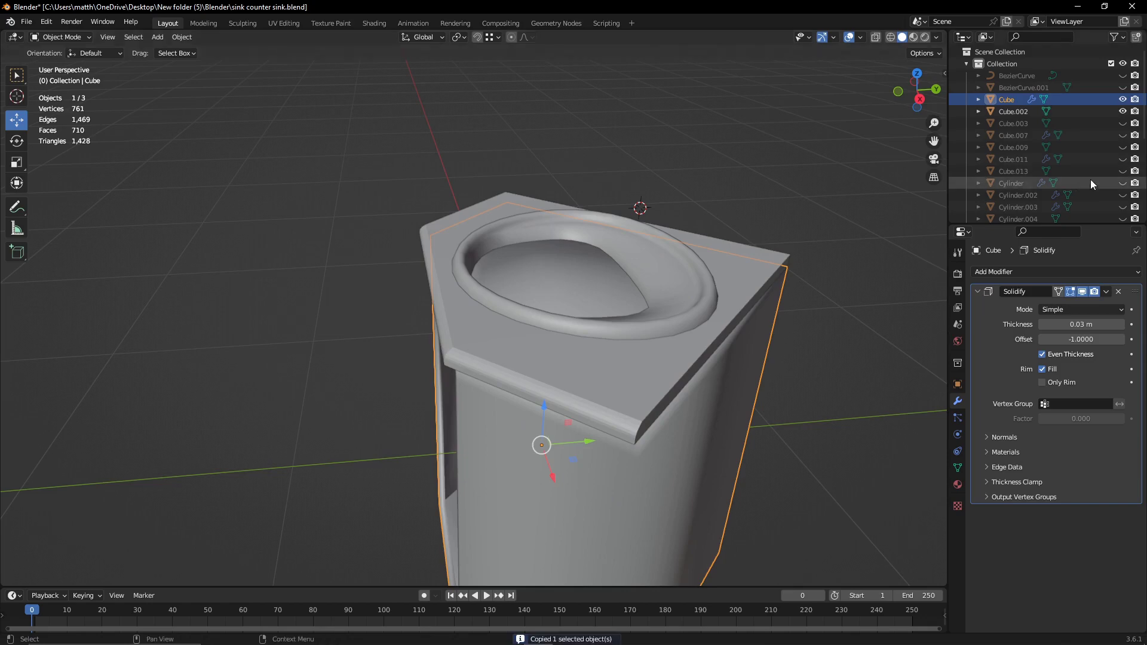
{"action": "scroll", "coordinate": [1061, 144], "scroll_direction": "down", "scroll_amount": 1}
{"action": "scroll", "coordinate": [548, 389], "scroll_direction": "down", "scroll_amount": 5}
{"action": "key", "text": "ctrl+v"}
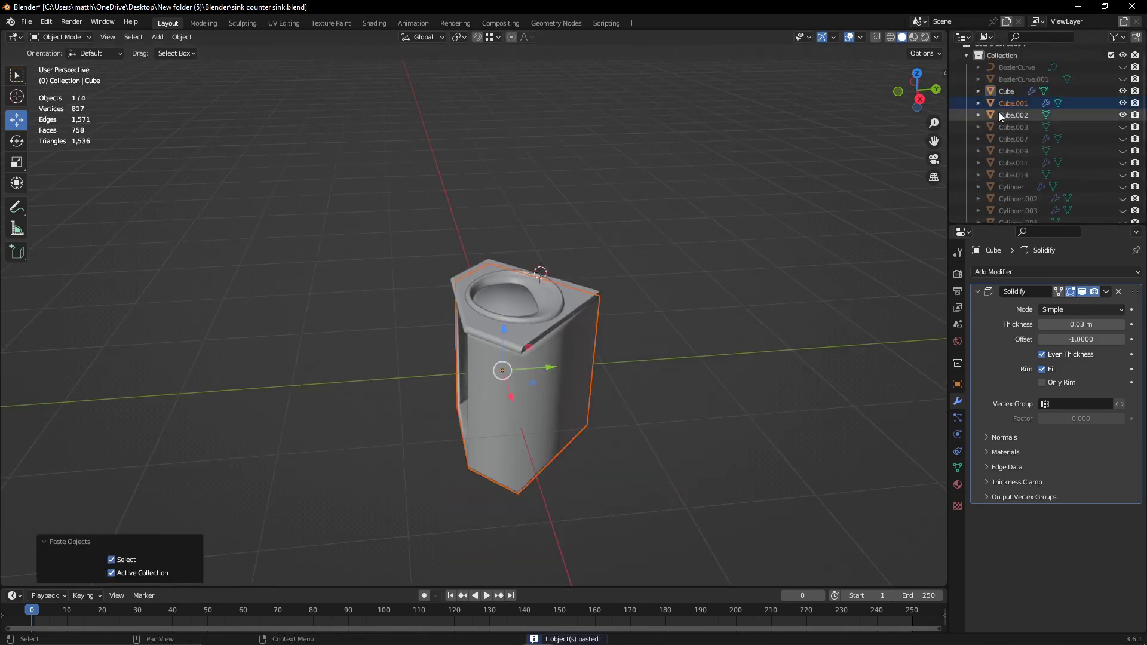
{"action": "key", "text": "ctrl+KP_3"}
{"action": "left_click_drag", "start_coordinate": [922, 70], "coordinate": [625, 287]}
{"action": "key", "text": "shift+z"}
{"action": "middle_click_drag", "start_coordinate": [625, 286], "coordinate": [839, 289]}
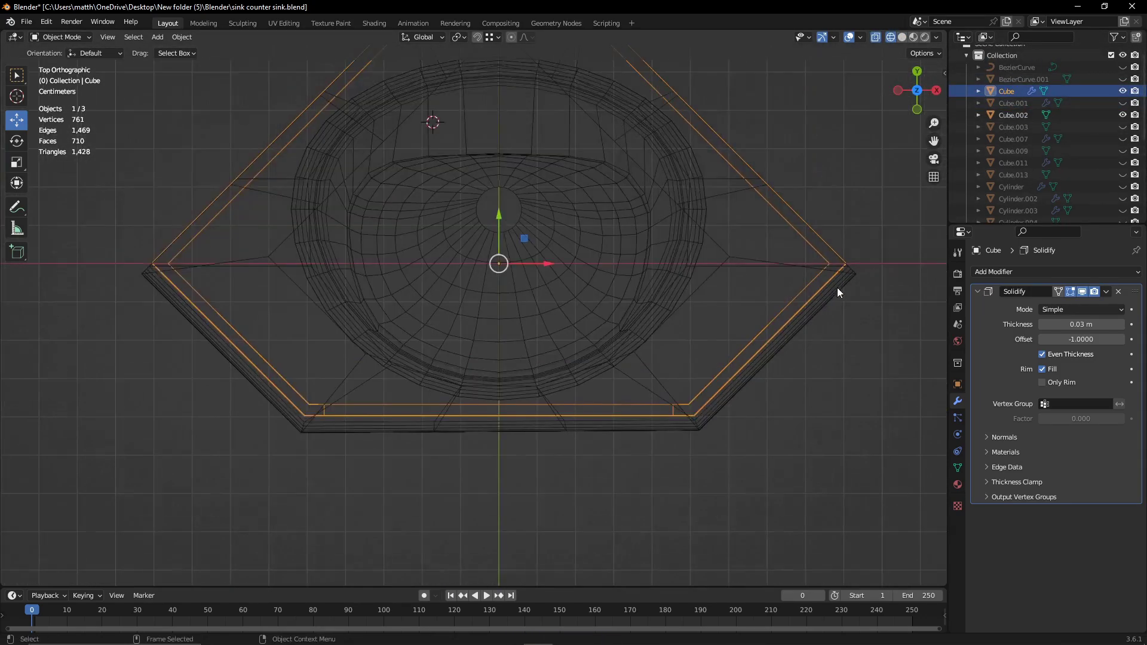
- Inset the original cabinet's top face and scale it down to fit the basin
{"action": "left_click", "coordinate": [699, 248]}
{"action": "key", "text": "h"}
{"action": "left_click", "coordinate": [902, 37]}
{"action": "key", "text": "Tab"}
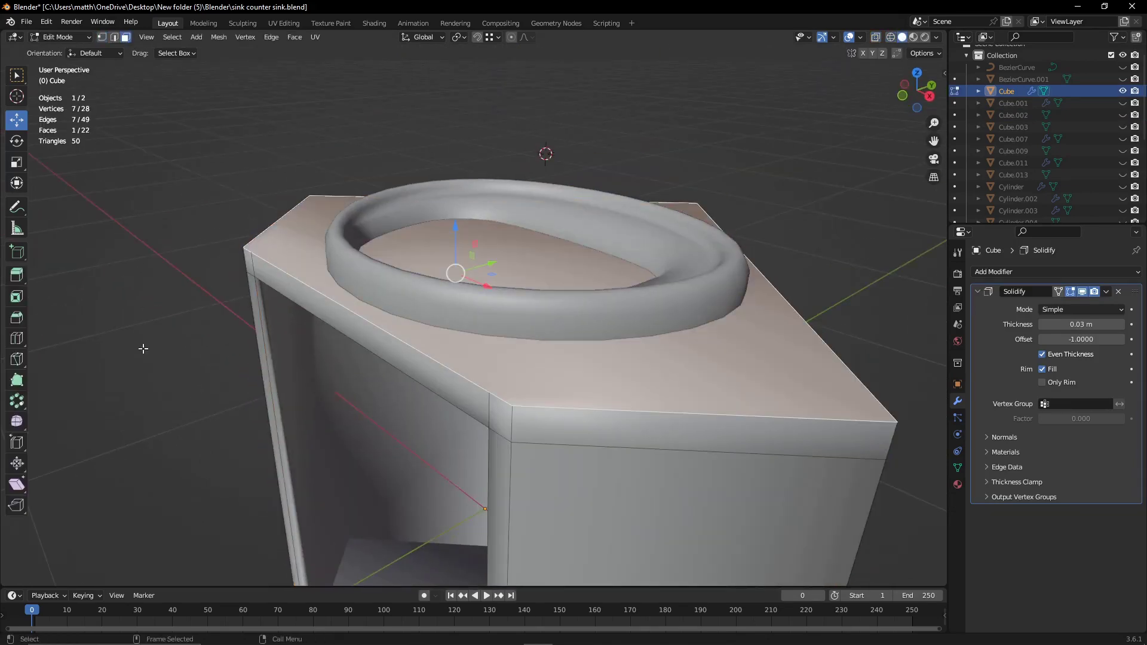
{"action": "left_click_drag", "start_coordinate": [488, 263], "coordinate": [466, 281]}
{"action": "key", "text": "KP_7"}
{"action": "key", "text": "shift+z"}
{"action": "key", "text": "s"}
{"action": "left_click", "coordinate": [167, 127]}
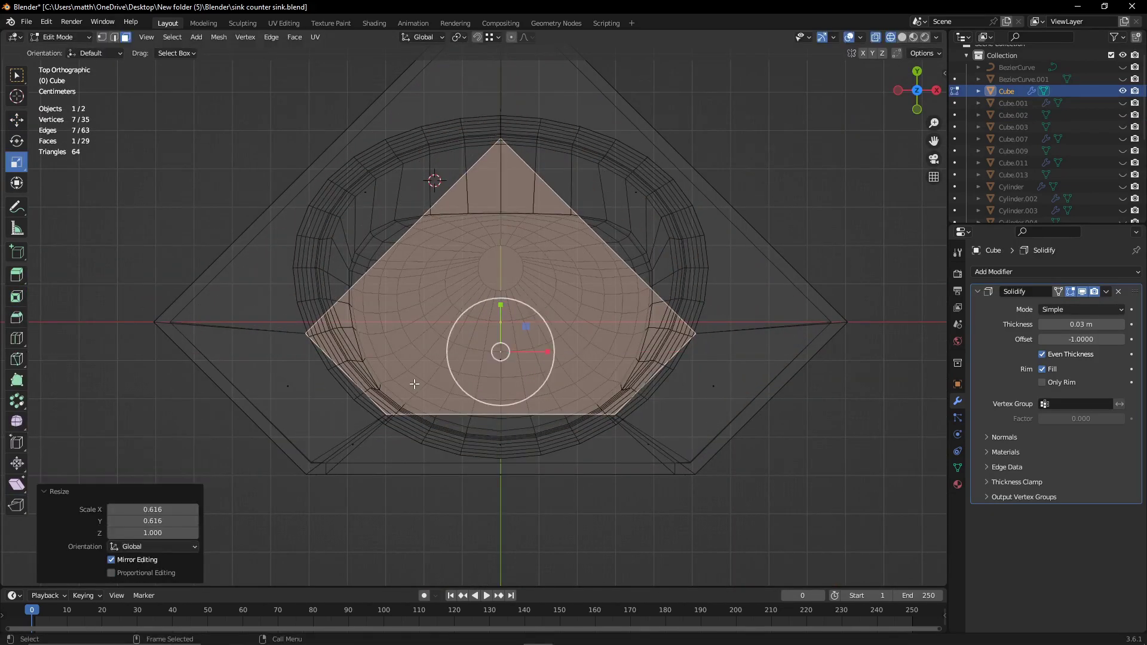
{"action": "scroll", "coordinate": [386, 482], "scroll_direction": "up", "scroll_amount": 3}
- Move the opening's corner and side vertices onto the basin rim outline
{"action": "left_click_drag", "start_coordinate": [387, 365], "coordinate": [359, 347]}
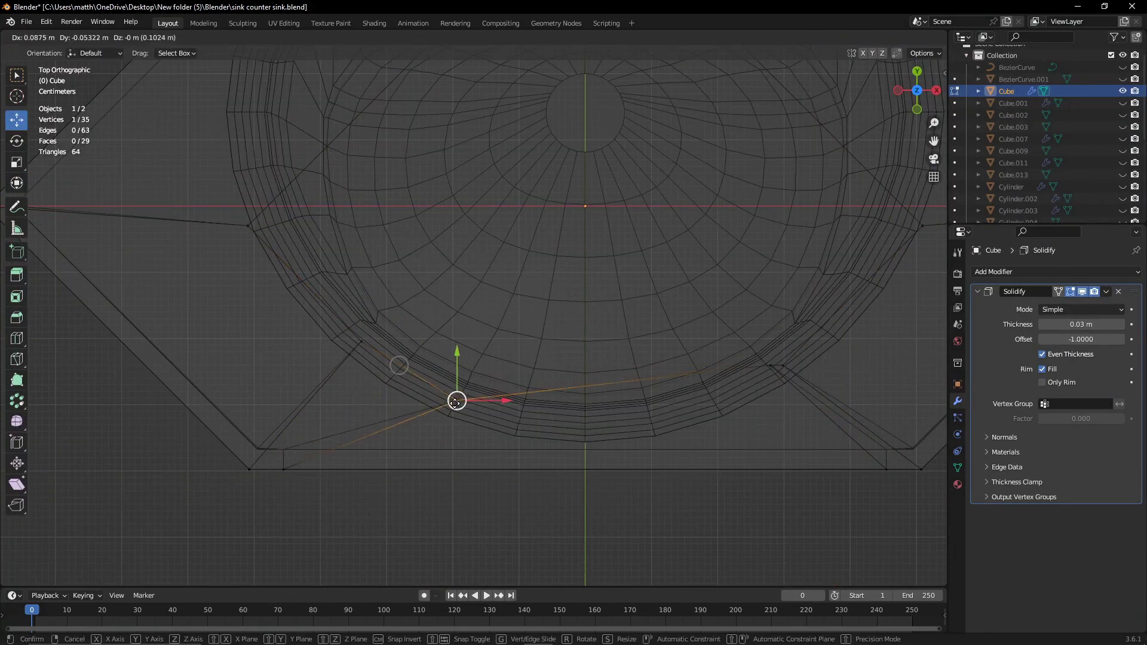
{"action": "left_click_drag", "start_coordinate": [456, 402], "coordinate": [348, 328]}
{"action": "scroll", "coordinate": [538, 261], "scroll_direction": "up", "scroll_amount": 3}
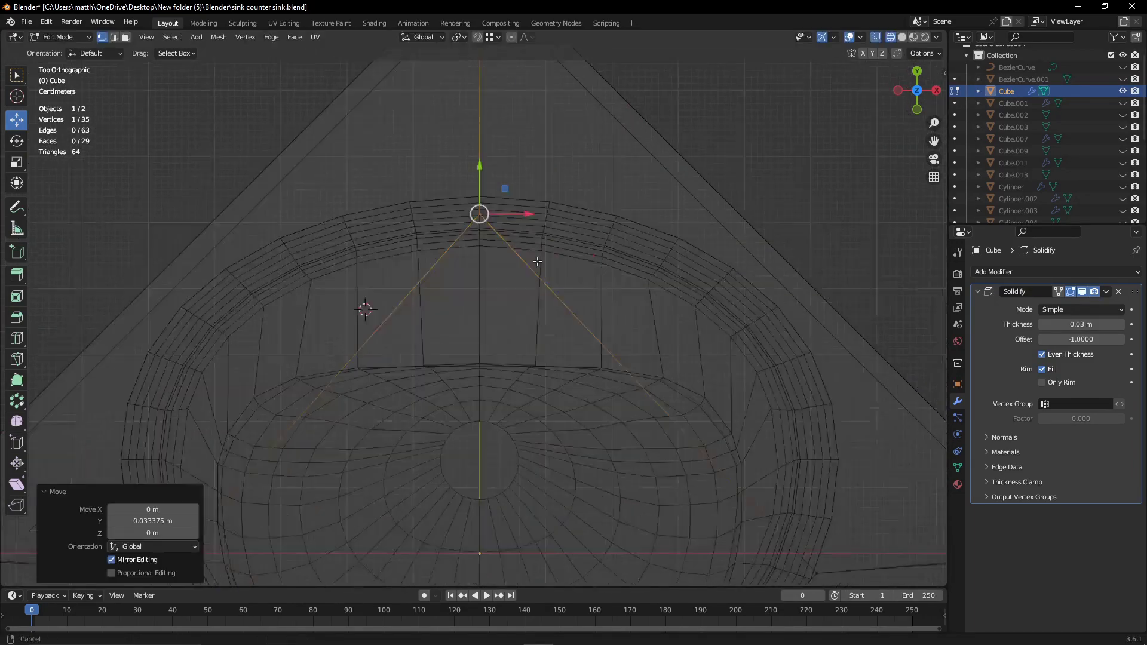
{"action": "middle_click_drag", "start_coordinate": [737, 561], "coordinate": [673, 327], "text": "shift"}
{"action": "left_click", "coordinate": [747, 391]}
{"action": "left_click_drag", "start_coordinate": [747, 392], "coordinate": [747, 335]}
{"action": "left_click", "coordinate": [353, 400]}
{"action": "mouse_move", "coordinate": [747, 335]}
{"action": "middle_mouse_down", "text": "shift"}
{"action": "mouse_move", "coordinate": [413, 413]}
{"action": "mouse_move", "coordinate": [228, 335]}
{"action": "mouse_move", "coordinate": [610, 317]}
{"action": "middle_mouse_up", "text": "shift"}
{"action": "left_click_drag", "start_coordinate": [590, 342], "coordinate": [636, 317]}
{"action": "left_click", "coordinate": [676, 282]}
- Delete the inner face of the cabinet top to open it
{"action": "middle_click_drag", "start_coordinate": [592, 266], "coordinate": [619, 246]}
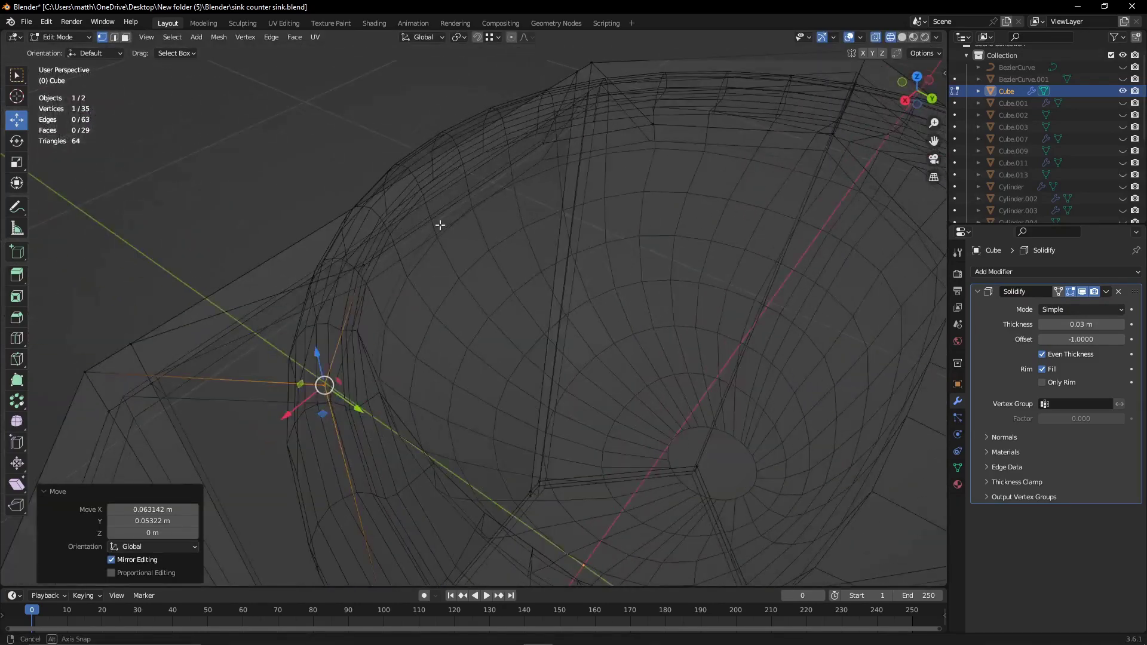
{"action": "key", "text": "shift+z"}
{"action": "middle_click_drag", "start_coordinate": [606, 196], "coordinate": [251, 92]}
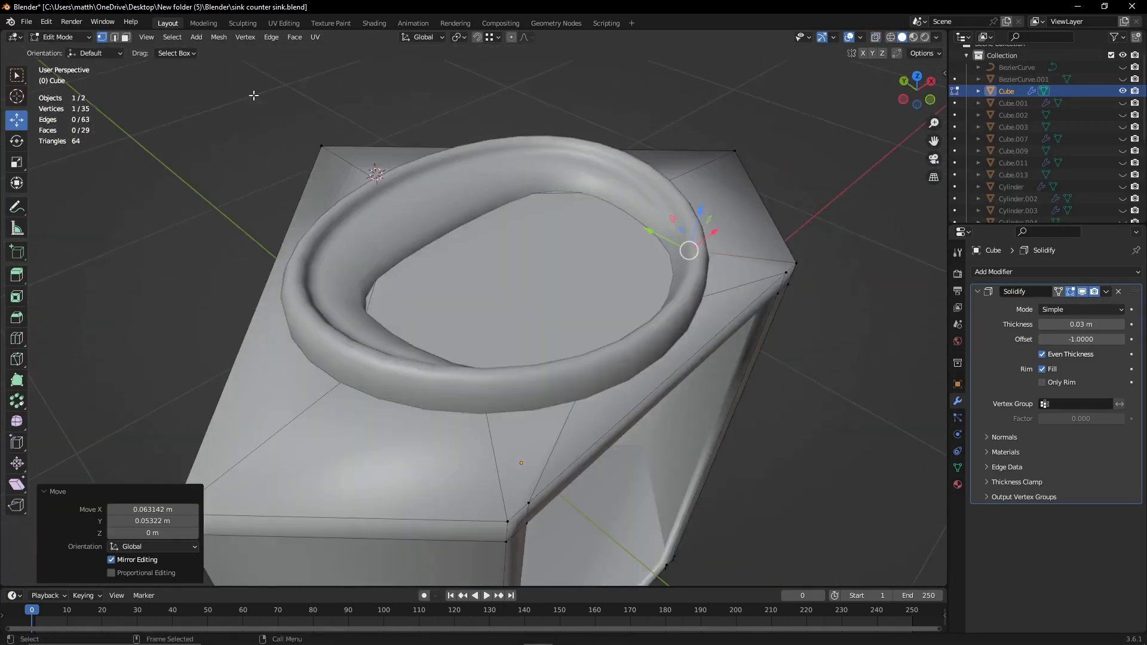
{"action": "key", "text": "3"}
{"action": "left_click", "coordinate": [551, 282]}
{"action": "key", "text": "x"}
{"action": "left_click", "coordinate": [592, 286]}
- Add two edge loops across the cabinet top and select a vertex near the opening
{"action": "middle_click_drag", "start_coordinate": [592, 285], "coordinate": [643, 303]}
{"action": "key", "text": "KP_7"}
{"action": "key", "text": "shift+z"}
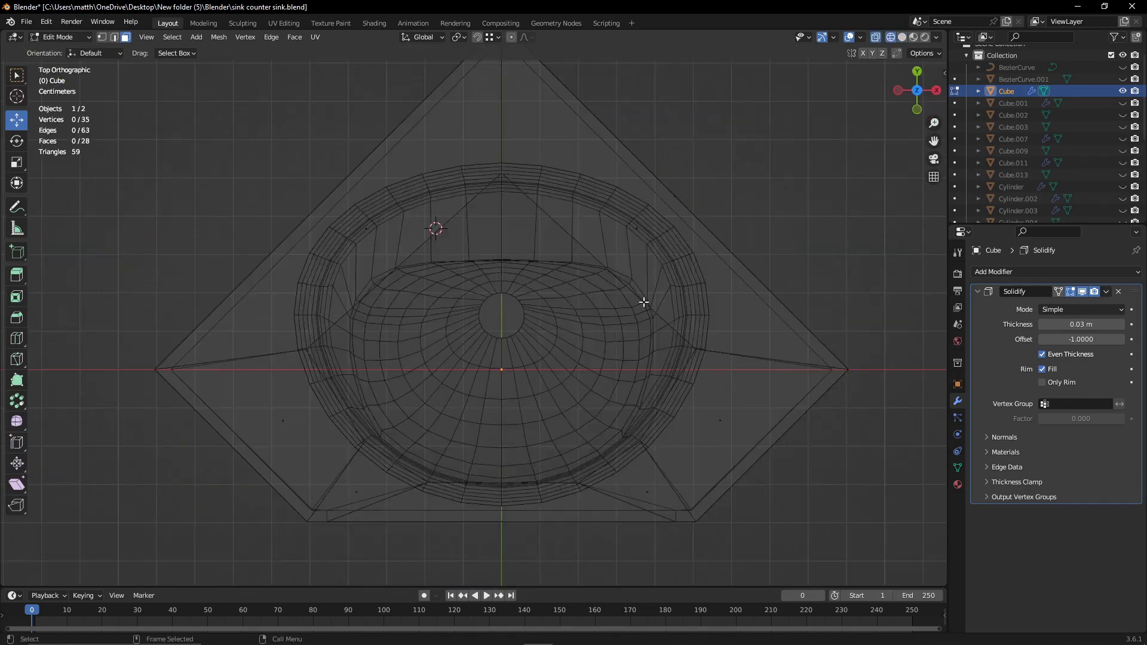
{"action": "left_click", "coordinate": [343, 311]}
{"action": "scroll", "coordinate": [418, 298], "scroll_direction": "up", "scroll_amount": 3}
{"action": "left_click", "coordinate": [422, 302]}
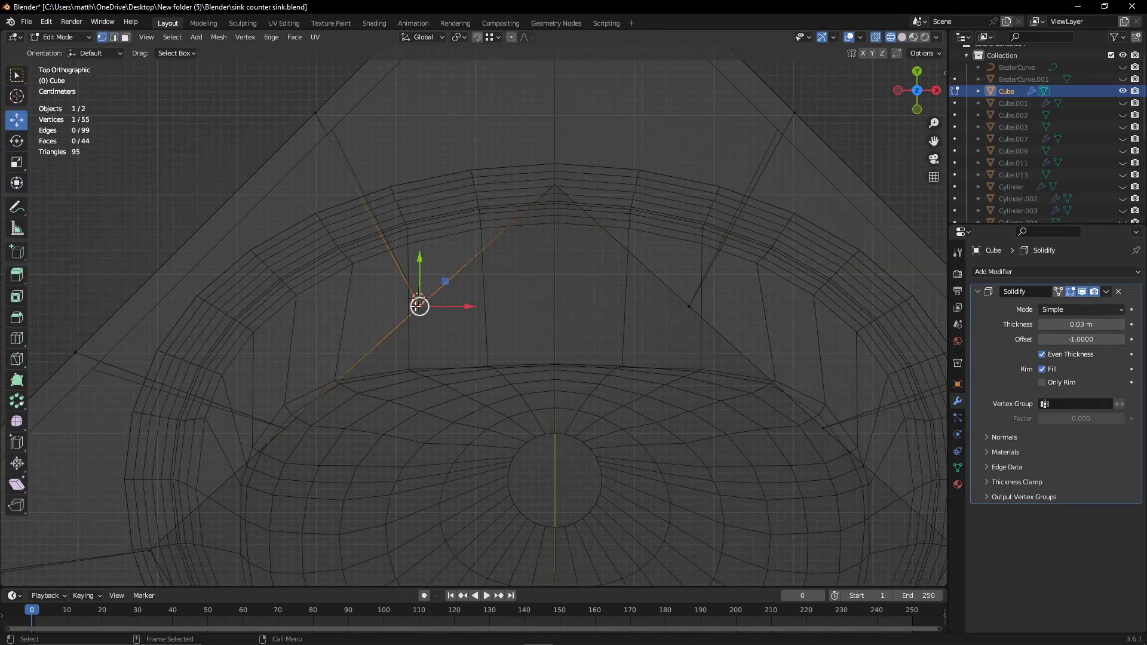
{"action": "scroll", "coordinate": [452, 312], "scroll_direction": "down", "scroll_amount": 3}
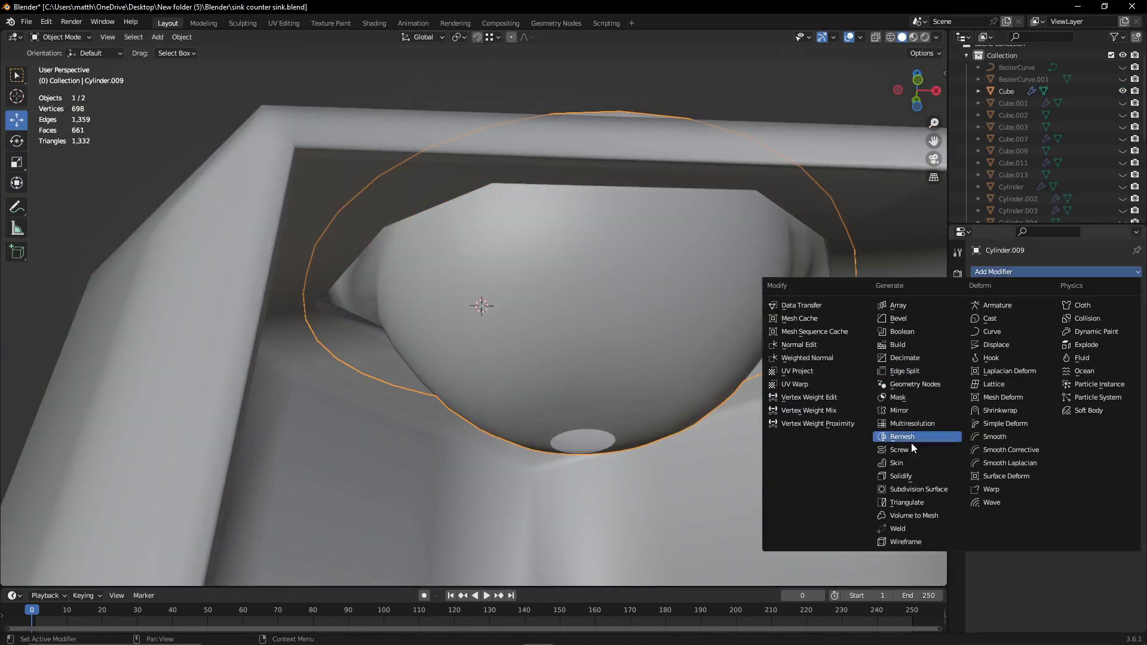
- Set the basin's Solidify thickness and lower the basin along Z into the counter
{"action": "left_click", "coordinate": [908, 442]}
{"action": "mouse_move", "coordinate": [908, 443]}
{"action": "middle_mouse_down"}
{"action": "mouse_move", "coordinate": [714, 419]}
{"action": "mouse_move", "coordinate": [594, 340]}
{"action": "middle_mouse_up"}
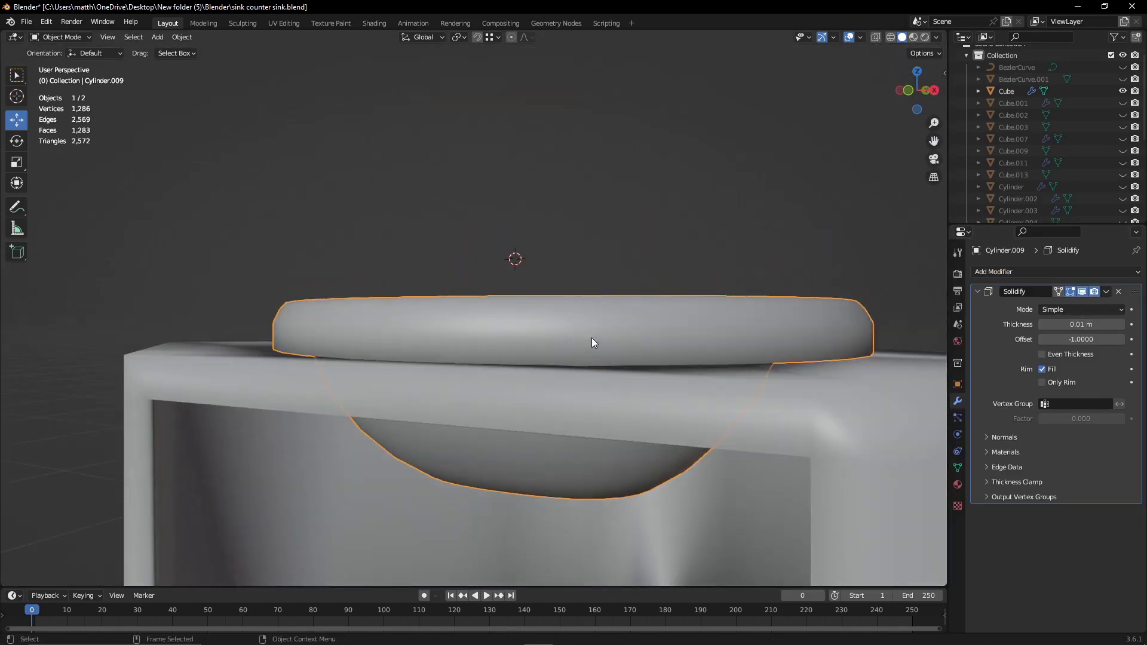
{"action": "scroll", "coordinate": [537, 314], "scroll_direction": "down", "scroll_amount": 3}
{"action": "left_click", "coordinate": [181, 37]}
{"action": "scroll", "coordinate": [537, 300], "scroll_direction": "up", "scroll_amount": 3}
{"action": "key", "text": "g"}
{"action": "key", "text": "z"}
{"action": "left_click", "coordinate": [536, 300]}
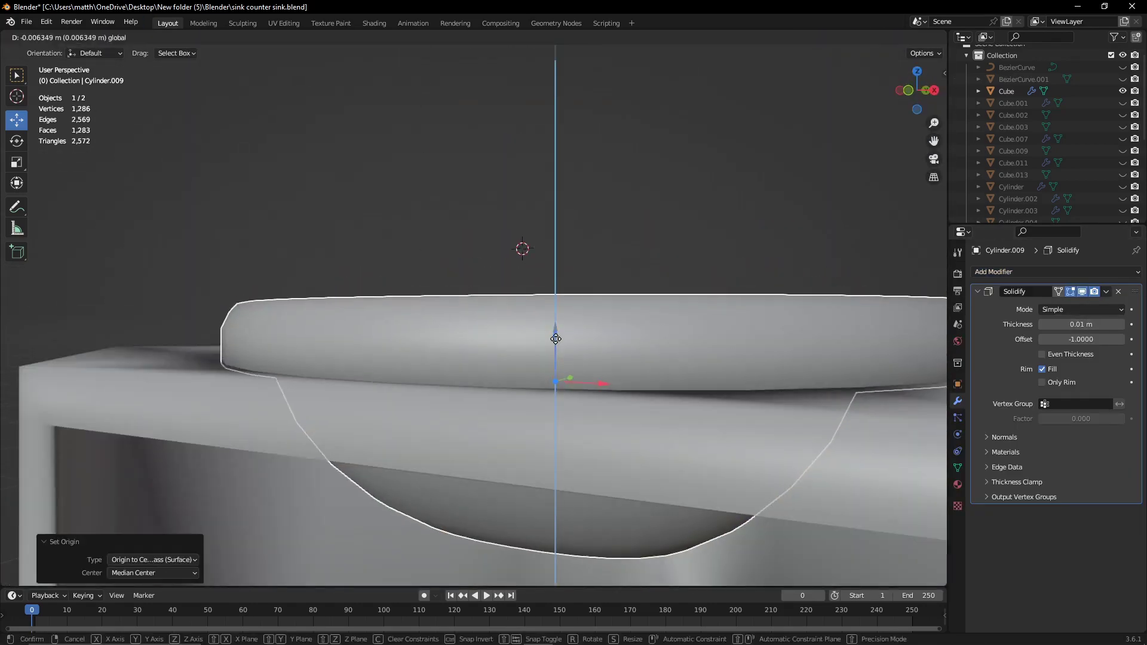
{"action": "middle_click_drag", "start_coordinate": [536, 299], "coordinate": [230, 418]}
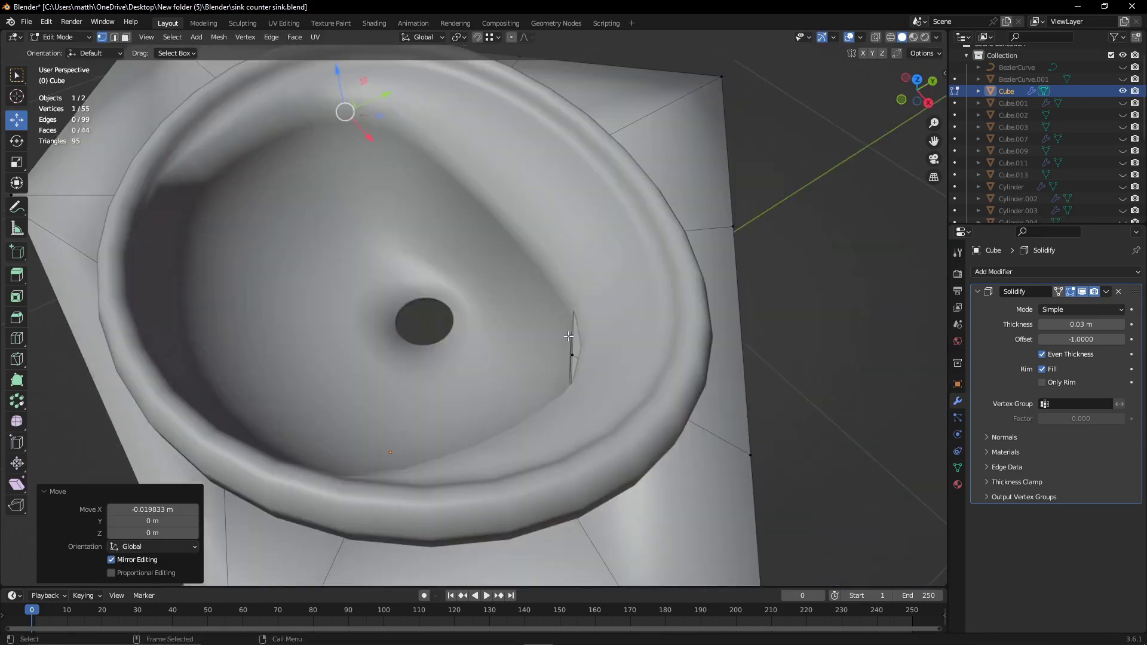
- Slide the first countertop opening vertices along Y toward the basin rim
{"action": "left_click", "coordinate": [617, 408]}
{"action": "key", "text": "KP_Decimal"}
{"action": "key", "text": "g"}
{"action": "key", "text": "y"}
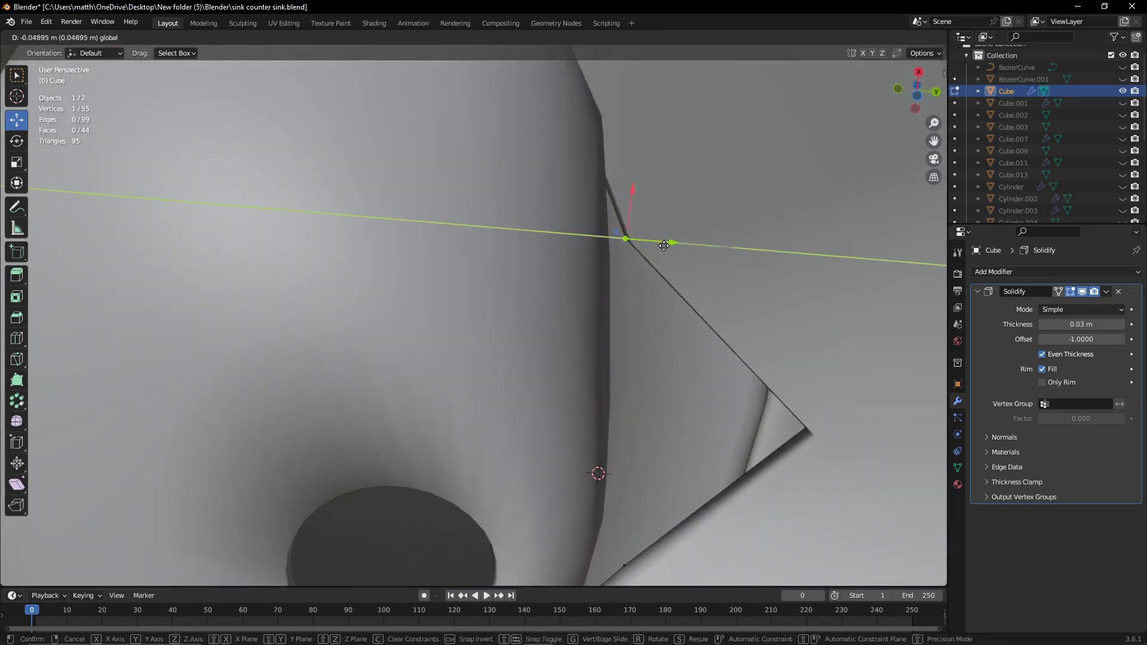
{"action": "left_click", "coordinate": [754, 292]}
{"action": "key", "text": "g"}
{"action": "key", "text": "y"}
{"action": "left_click", "coordinate": [576, 448]}
- Nudge more opening vertices along Y, checking each against the rim
{"action": "key", "text": "KP_Decimal"}
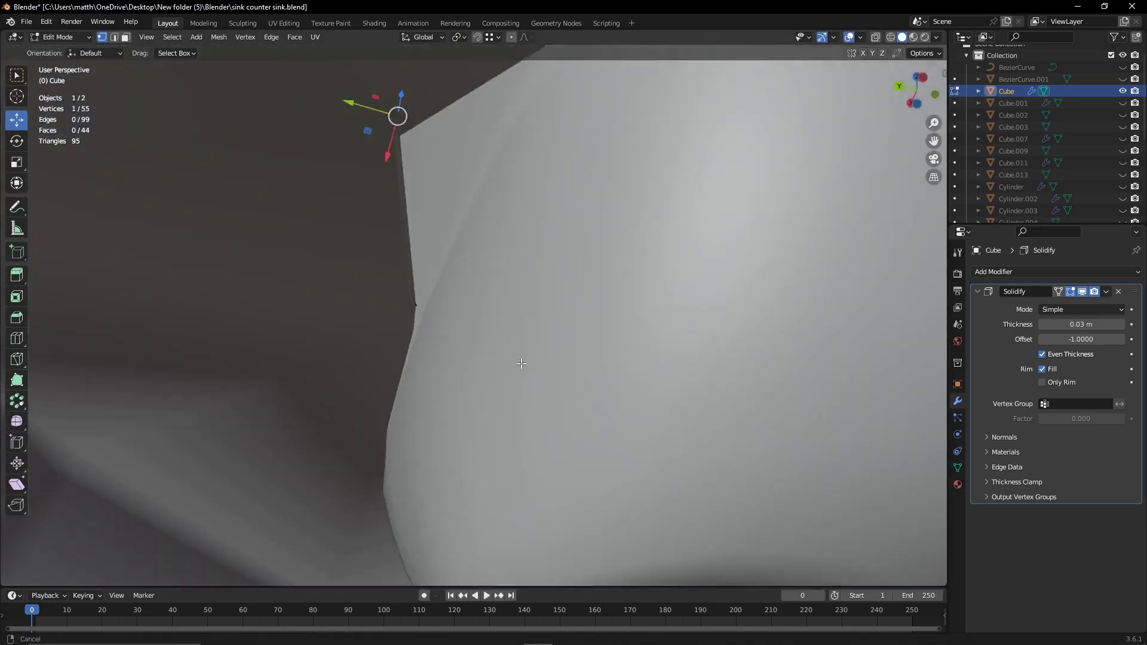
{"action": "key", "text": "g"}
{"action": "key", "text": "y"}
{"action": "left_click", "coordinate": [465, 169]}
{"action": "key", "text": "KP_Decimal"}
{"action": "middle_click_drag", "start_coordinate": [465, 169], "coordinate": [770, 365]}
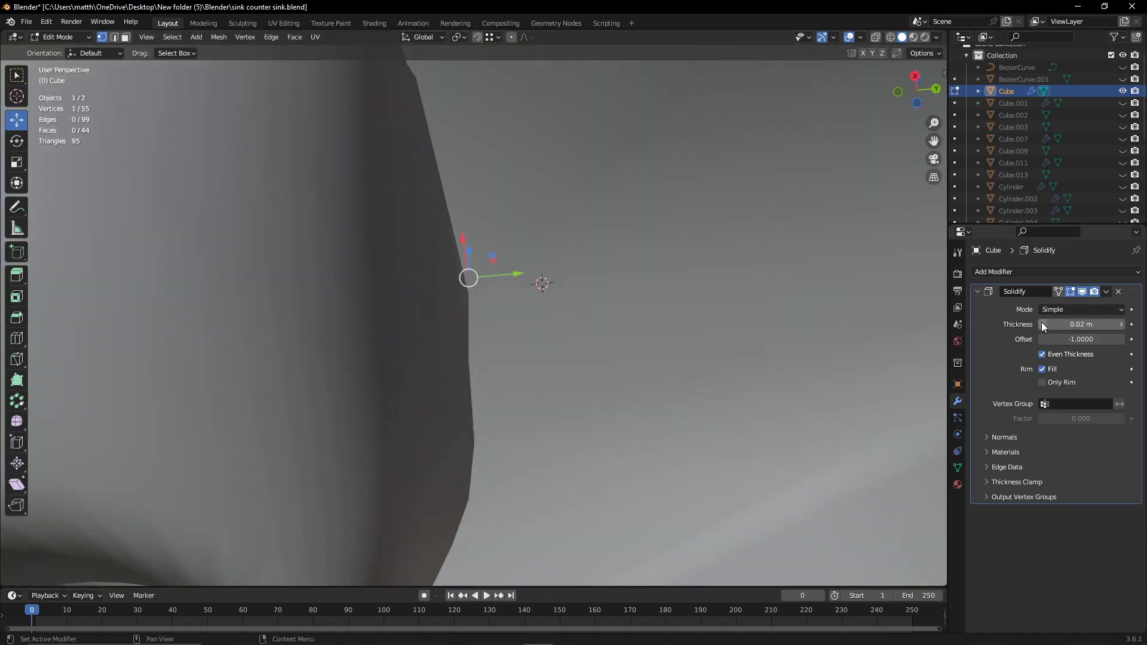
{"action": "key", "text": "BackSpace"}
{"action": "middle_click_drag", "start_coordinate": [612, 274], "coordinate": [510, 260]}
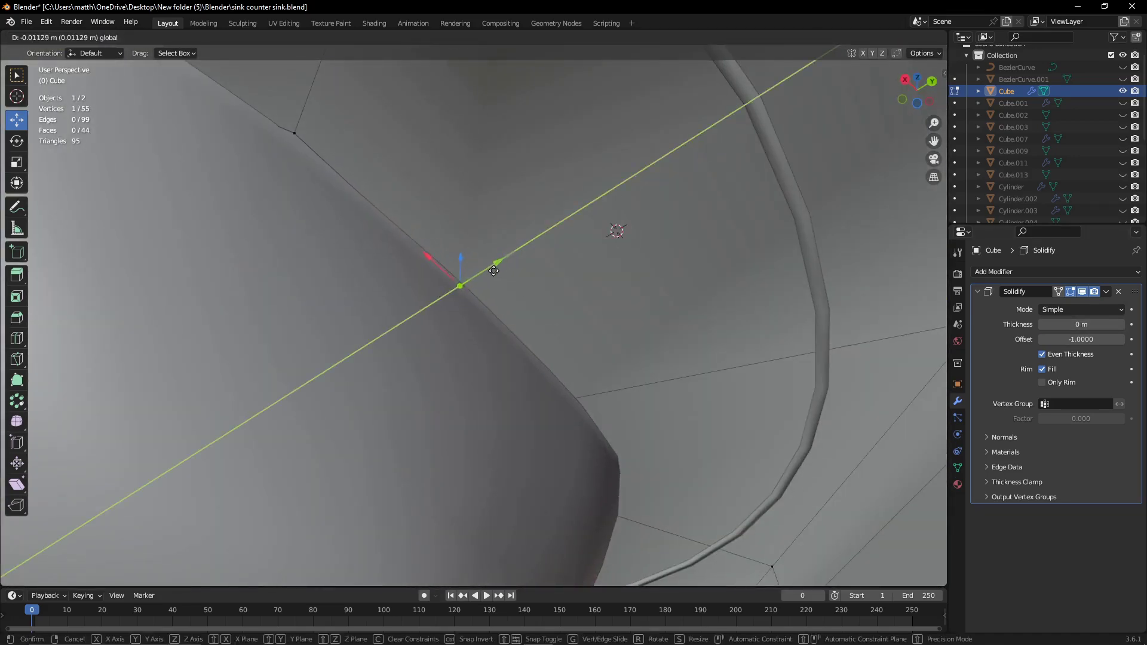
{"action": "left_click", "coordinate": [493, 271]}
{"action": "mouse_move", "coordinate": [294, 127]}
{"action": "middle_mouse_down"}
{"action": "mouse_move", "coordinate": [640, 300]}
{"action": "mouse_move", "coordinate": [161, 174]}
{"action": "middle_mouse_up"}
- Tuck opening-edge vertices under the basin rim with X and Y moves
{"action": "key", "text": "g"}
{"action": "key", "text": "x"}
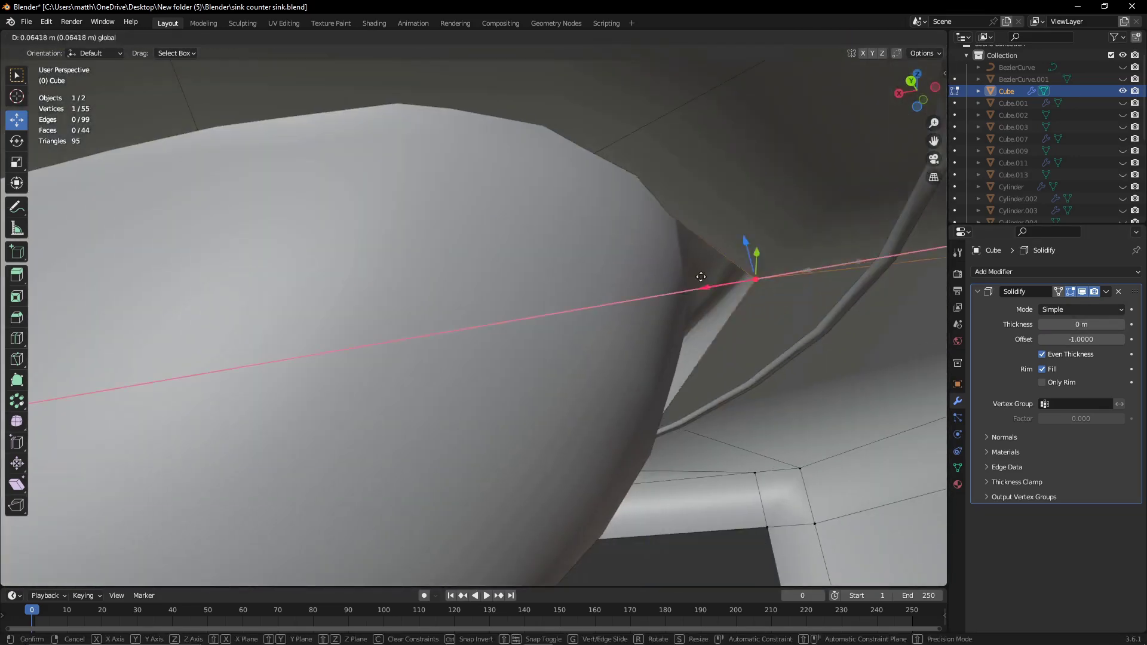
{"action": "left_click", "coordinate": [701, 277]}
{"action": "mouse_move", "coordinate": [700, 276]}
{"action": "middle_mouse_down"}
{"action": "mouse_move", "coordinate": [318, 285]}
{"action": "mouse_move", "coordinate": [563, 371]}
{"action": "mouse_move", "coordinate": [609, 363]}
{"action": "mouse_move", "coordinate": [428, 251]}
{"action": "mouse_move", "coordinate": [574, 382]}
{"action": "mouse_move", "coordinate": [680, 328]}
{"action": "middle_mouse_up"}
{"action": "left_click", "coordinate": [328, 251]}
{"action": "key", "text": "g"}
{"action": "key", "text": "y"}
{"action": "left_click", "coordinate": [573, 381]}
- Pick another opening-edge vertex and slide it along Y, then along X
{"action": "middle_click_drag", "start_coordinate": [477, 189], "coordinate": [609, 149]}
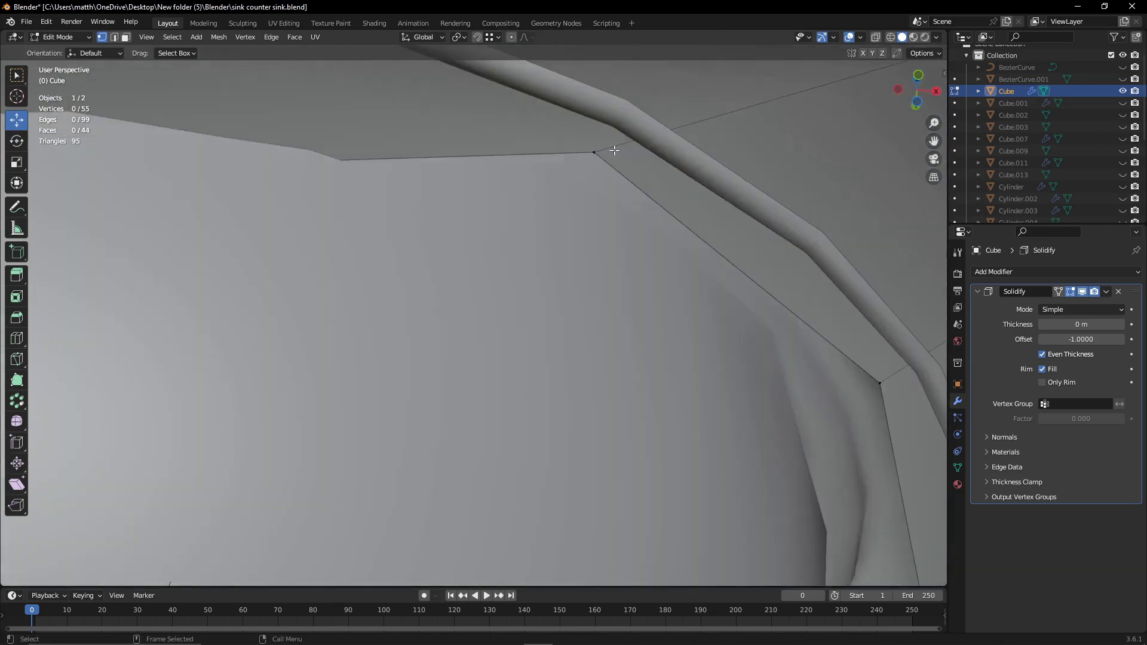
{"action": "left_click", "coordinate": [609, 148]}
{"action": "key", "text": "g"}
{"action": "key", "text": "y"}
{"action": "left_click", "coordinate": [578, 230]}
{"action": "mouse_move", "coordinate": [578, 230]}
{"action": "middle_mouse_down"}
{"action": "mouse_move", "coordinate": [592, 195]}
{"action": "mouse_move", "coordinate": [663, 199]}
{"action": "mouse_move", "coordinate": [609, 375]}
{"action": "middle_mouse_up"}
{"action": "left_click", "coordinate": [596, 186]}
{"action": "key", "text": "g"}
{"action": "key", "text": "x"}
{"action": "left_click", "coordinate": [662, 199]}
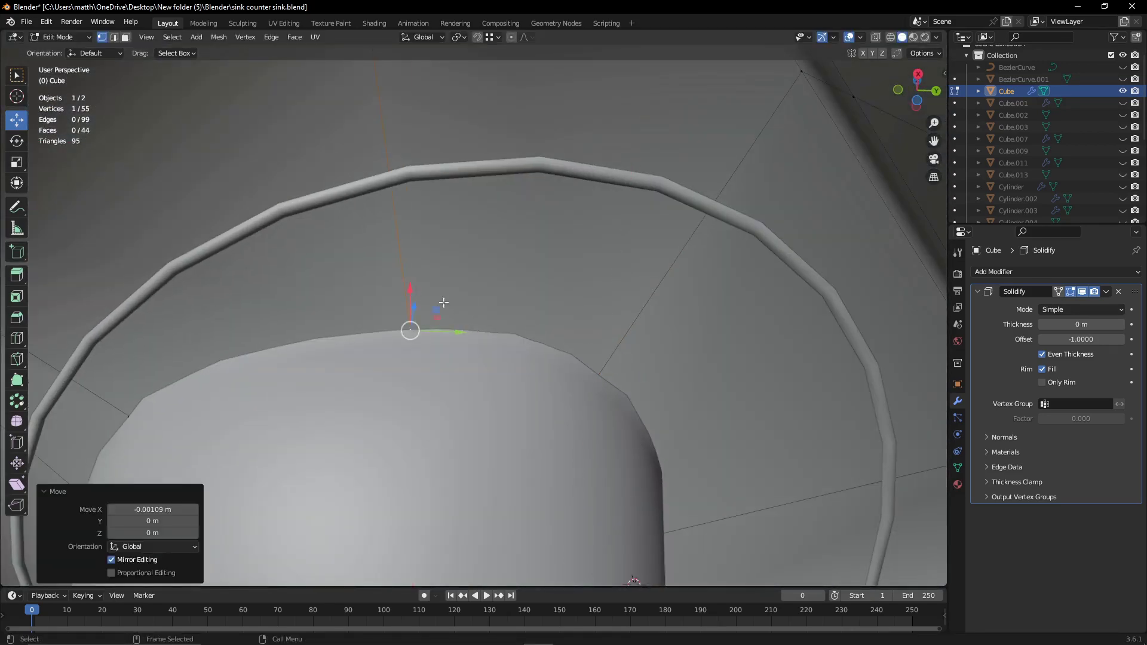
- Add an edge loop around the opening and slide a new vertex along X
{"action": "mouse_move", "coordinate": [682, 381]}
{"action": "middle_mouse_down"}
{"action": "mouse_move", "coordinate": [778, 133]}
{"action": "mouse_move", "coordinate": [402, 364]}
{"action": "middle_mouse_up"}
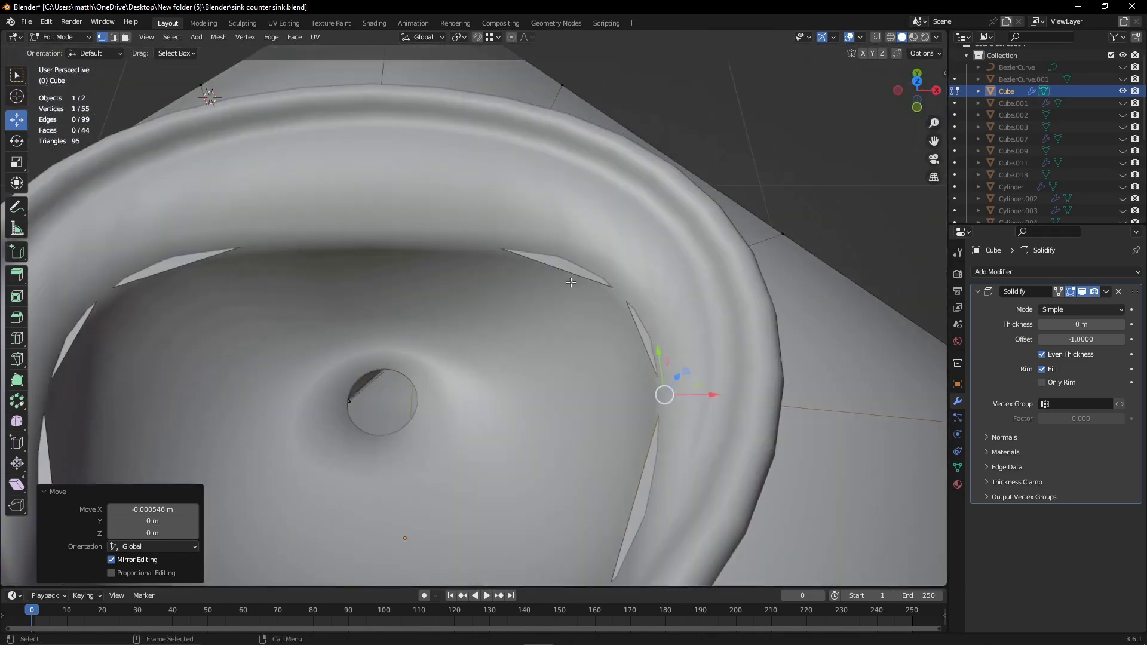
{"action": "left_click_drag", "start_coordinate": [91, 53], "coordinate": [72, 53]}
{"action": "left_click", "coordinate": [444, 252]}
{"action": "mouse_move", "coordinate": [445, 252]}
{"action": "middle_mouse_down"}
{"action": "mouse_move", "coordinate": [464, 288]}
{"action": "mouse_move", "coordinate": [573, 153]}
{"action": "mouse_move", "coordinate": [565, 223]}
{"action": "mouse_move", "coordinate": [473, 268]}
{"action": "middle_mouse_up"}
{"action": "left_click", "coordinate": [573, 153]}
{"action": "key", "text": "g"}
{"action": "key", "text": "x"}
{"action": "left_click", "coordinate": [575, 221]}
- Slide the new loop's vertices along Y to follow the rim's curve
{"action": "middle_click_drag", "start_coordinate": [568, 260], "coordinate": [537, 256]}
{"action": "key", "text": "g"}
{"action": "key", "text": "y"}
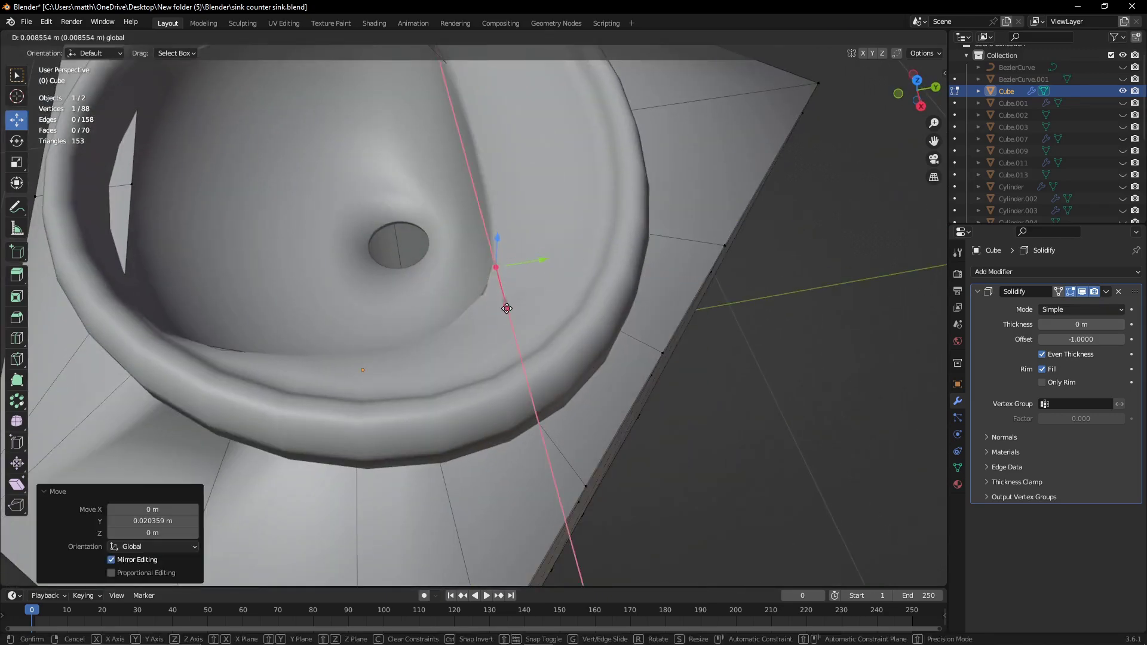
{"action": "middle_click_drag", "start_coordinate": [466, 273], "coordinate": [447, 324]}
{"action": "key", "text": "g"}
{"action": "key", "text": "y"}
{"action": "left_click", "coordinate": [449, 313]}
{"action": "left_click", "coordinate": [512, 275]}
- Adjust further loop vertices along X and Y around the oval rim
{"action": "key", "text": "g"}
{"action": "key", "text": "x"}
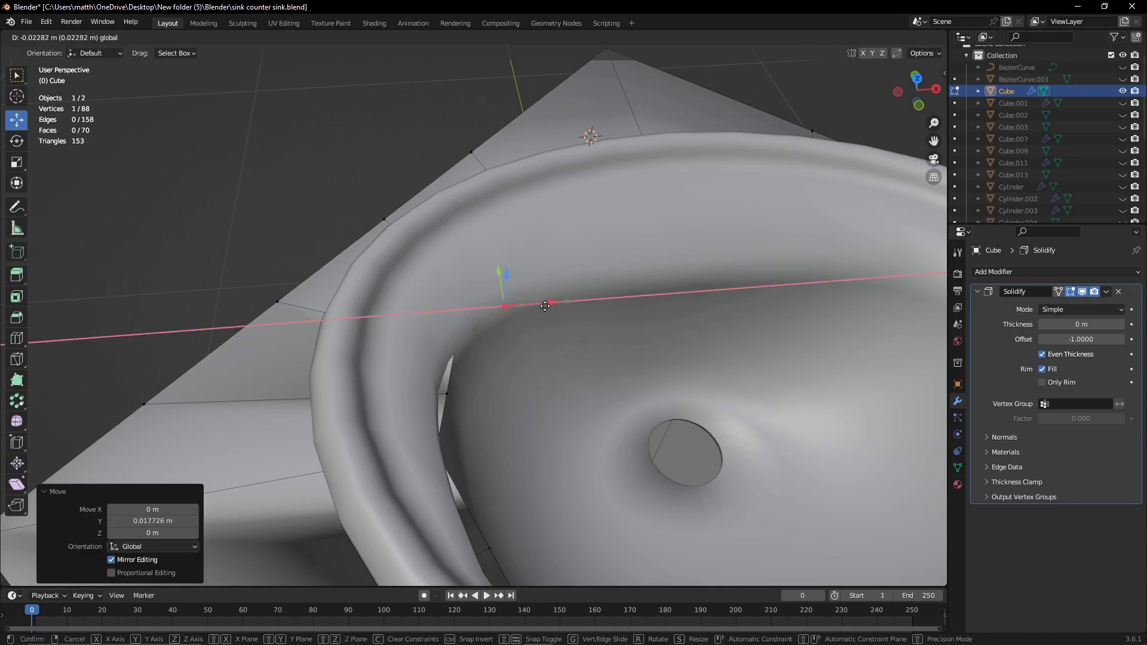
{"action": "key", "text": "g"}
{"action": "key", "text": "y"}
{"action": "middle_click_drag", "start_coordinate": [533, 315], "coordinate": [460, 314]}
{"action": "left_click", "coordinate": [478, 317]}
{"action": "key", "text": "g"}
{"action": "key", "text": "y"}
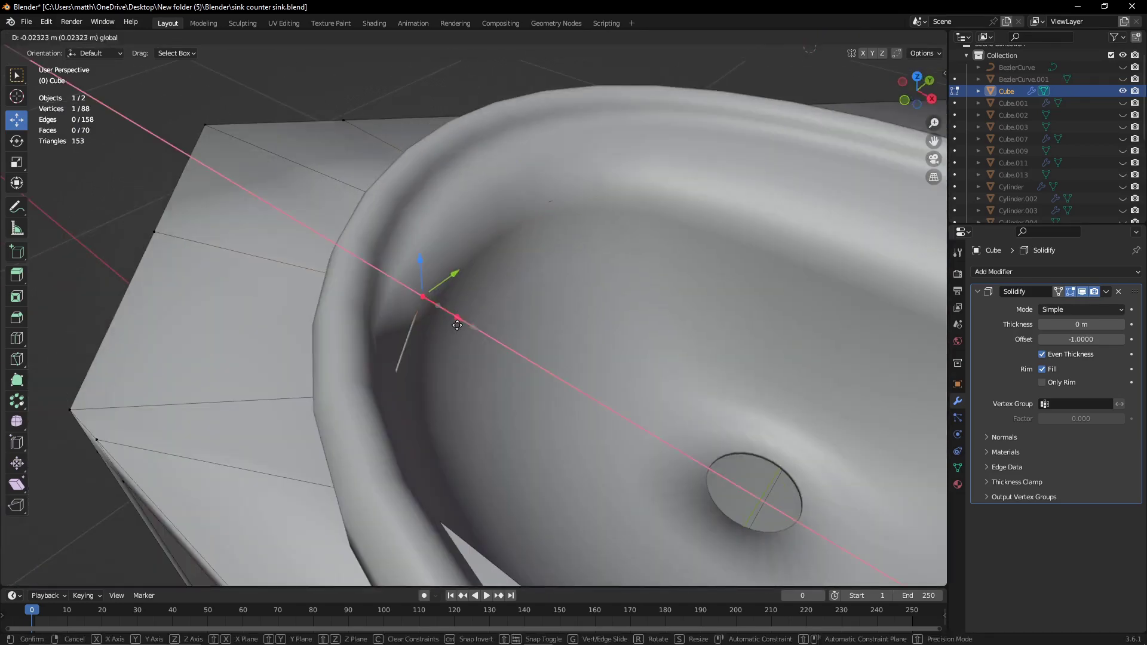
{"action": "left_click", "coordinate": [549, 205]}
- Move the vertices at the basin edge along Y until they meet the rim
{"action": "scroll", "coordinate": [600, 216], "scroll_direction": "down", "scroll_amount": 5}
{"action": "key", "text": "g"}
{"action": "key", "text": "y"}
{"action": "left_click", "coordinate": [490, 335]}
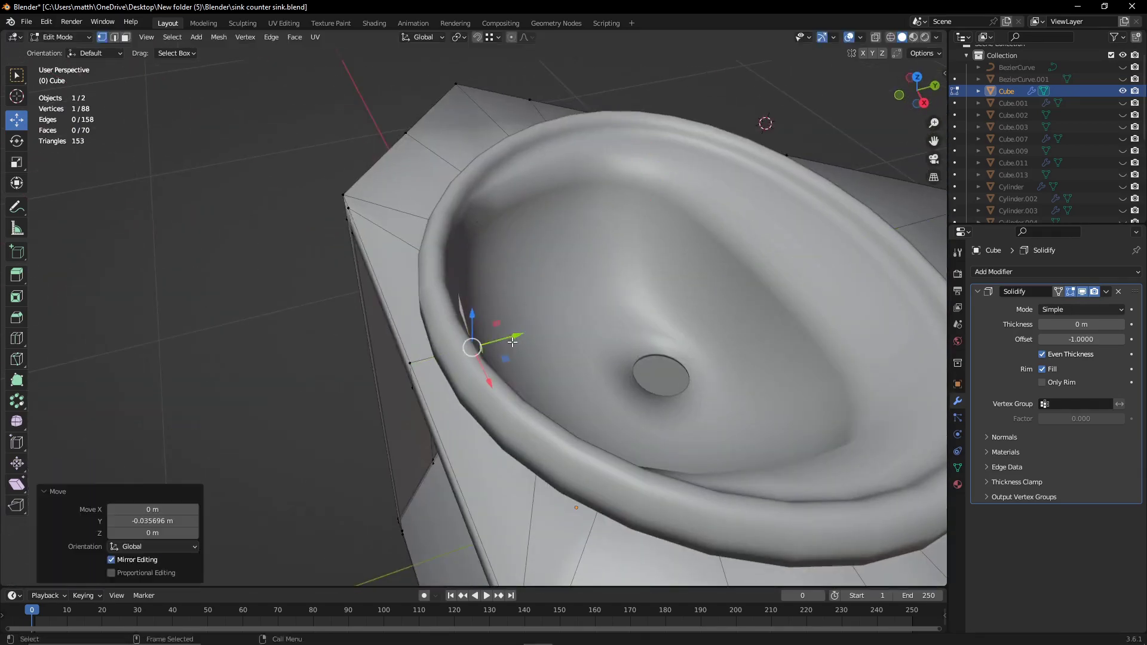
{"action": "middle_click_drag", "start_coordinate": [490, 335], "coordinate": [603, 255]}
{"action": "scroll", "coordinate": [603, 255], "scroll_direction": "up", "scroll_amount": 5}
{"action": "middle_click_drag", "start_coordinate": [33, 346], "coordinate": [457, 302]}
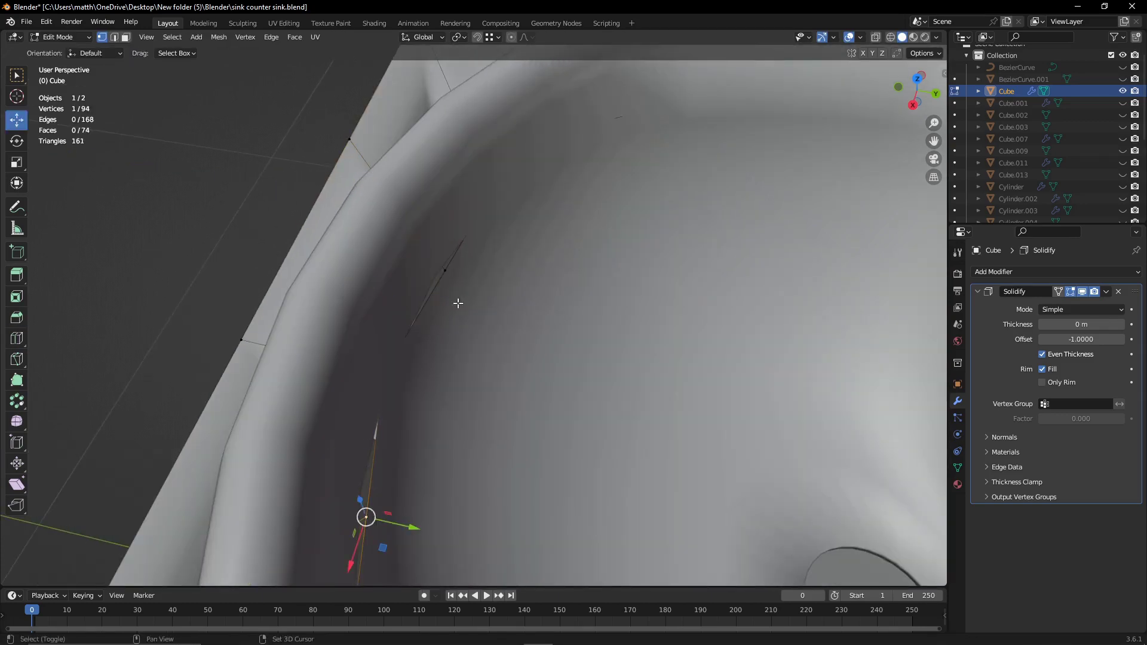
{"action": "key", "text": "g"}
{"action": "key", "text": "y"}
{"action": "left_click", "coordinate": [397, 377]}
- Shift one more countertop edge vertex along X beneath the rim
{"action": "middle_click_drag", "start_coordinate": [397, 377], "coordinate": [603, 302]}
{"action": "key", "text": "g"}
{"action": "key", "text": "x"}
{"action": "left_click", "coordinate": [540, 446]}
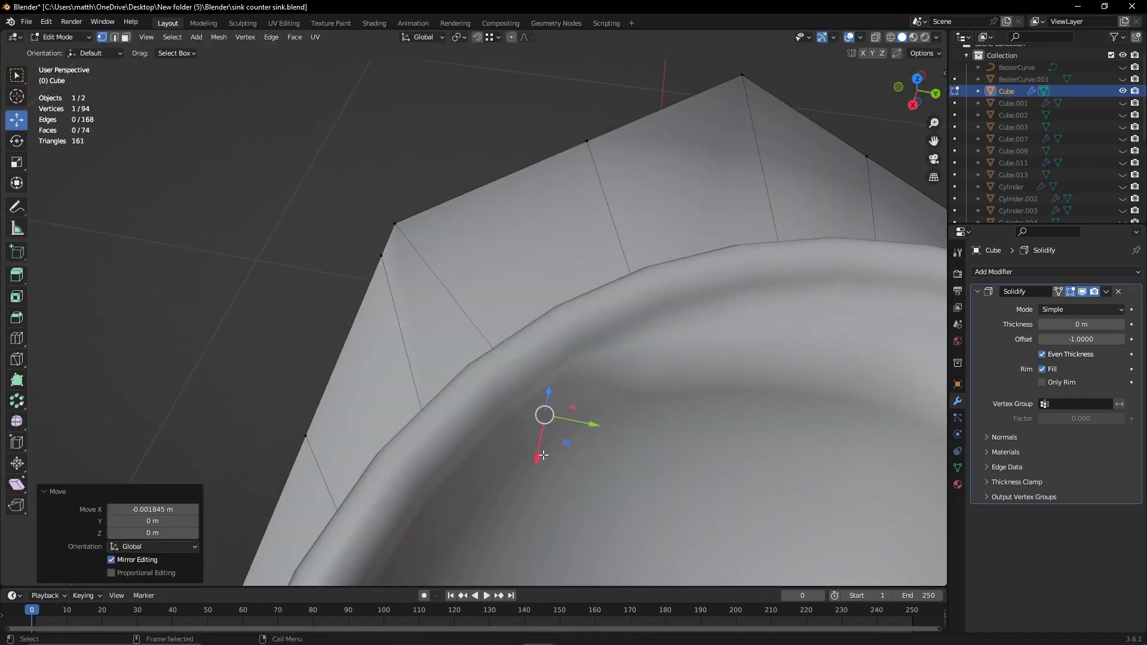
{"action": "middle_click_drag", "start_coordinate": [540, 446], "coordinate": [520, 294]}
{"action": "scroll", "coordinate": [520, 294], "scroll_direction": "up", "scroll_amount": 5}
- Check the fit in wireframe, then review the counter in Material Preview
{"action": "key", "text": "shift+z"}
{"action": "middle_click_drag", "start_coordinate": [657, 382], "coordinate": [666, 395]}
{"action": "key", "text": "shift+z"}
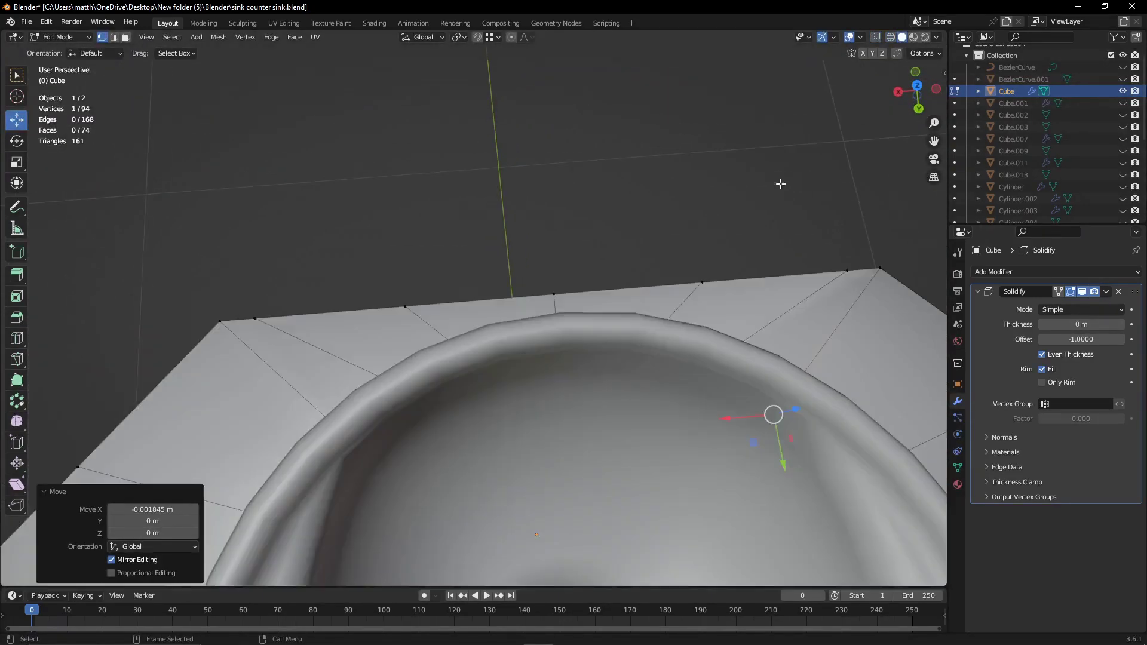
{"action": "mouse_move", "coordinate": [770, 412]}
{"action": "middle_mouse_down"}
{"action": "mouse_move", "coordinate": [361, 350]}
{"action": "mouse_move", "coordinate": [540, 228]}
{"action": "middle_mouse_up"}
{"action": "key", "text": "z"}
{"action": "key", "text": "2"}
{"action": "scroll", "coordinate": [540, 228], "scroll_direction": "up", "scroll_amount": 4}
- Cancel the pending vertex move, return to Object Mode and zoom out over the whole sink cabinet
{"action": "left_click", "coordinate": [540, 228]}
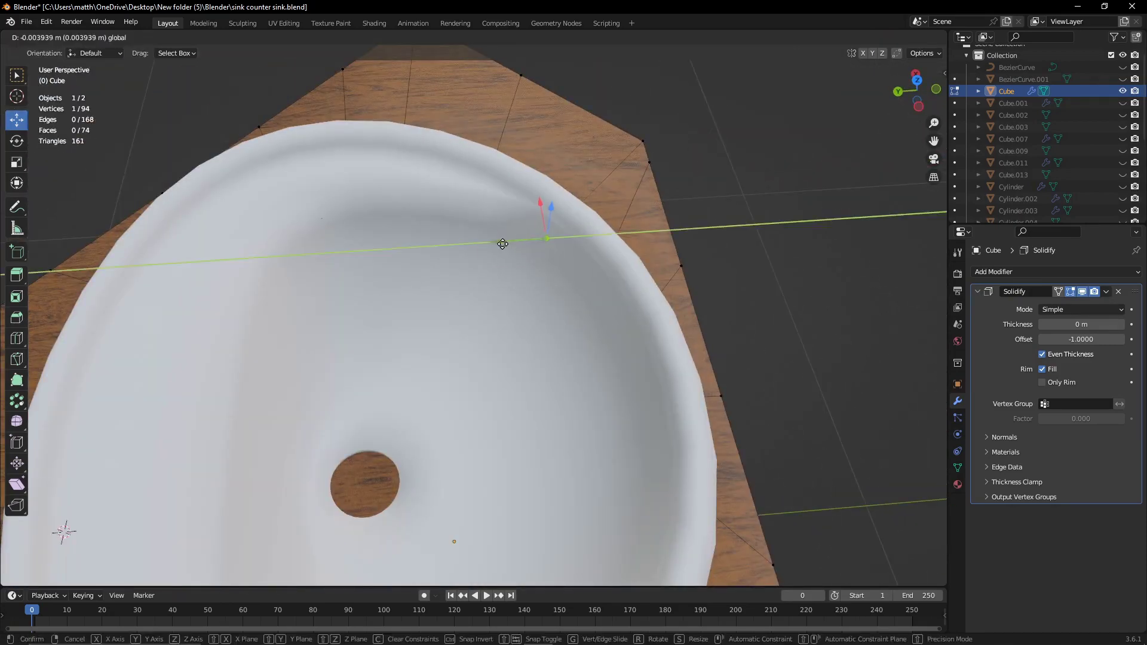
{"action": "left_click", "coordinate": [304, 226]}
{"action": "right_click", "coordinate": [307, 193], "text": "shift"}
{"action": "key", "text": "Tab"}
{"action": "scroll", "coordinate": [644, 301], "scroll_direction": "down", "scroll_amount": 5}
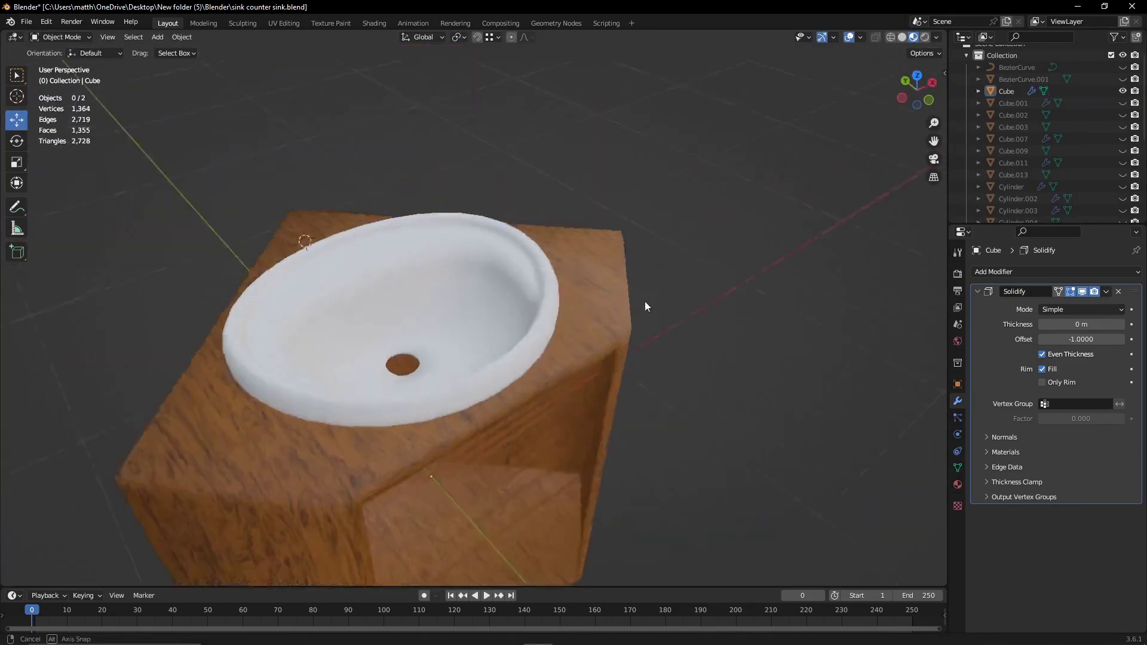
{"action": "middle_click_drag", "start_coordinate": [643, 301], "coordinate": [577, 303]}
{"action": "scroll", "coordinate": [577, 302], "scroll_direction": "up", "scroll_amount": 2}
{"action": "scroll", "coordinate": [1126, 150], "scroll_direction": "down", "scroll_amount": 5}
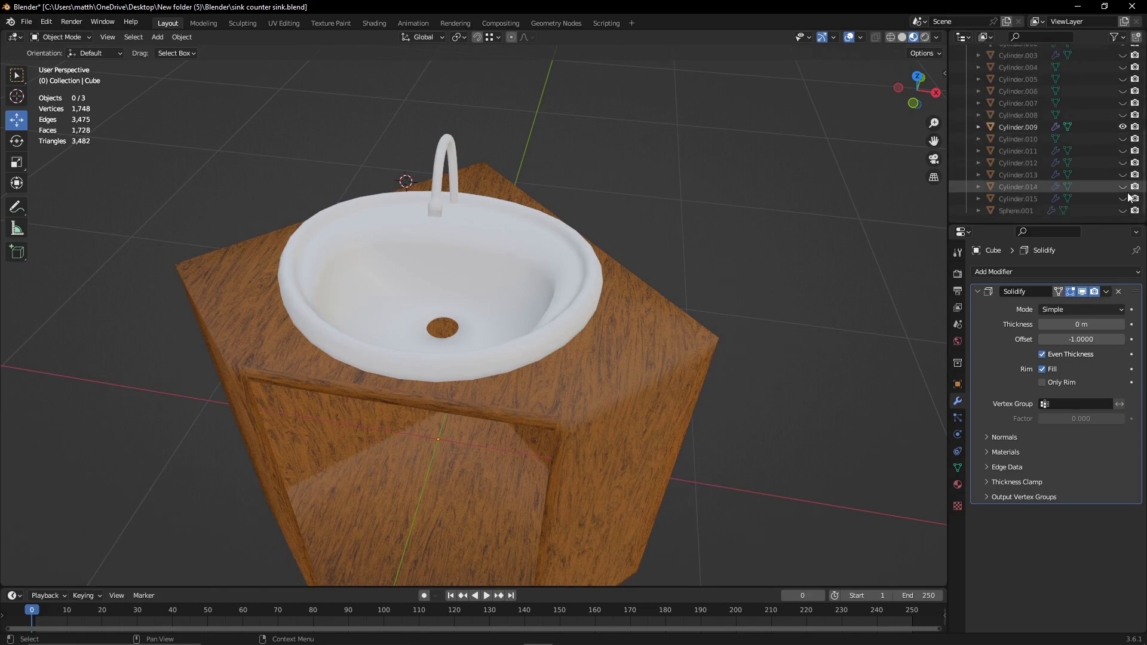
{"action": "middle_click_drag", "start_coordinate": [932, 158], "coordinate": [964, 162]}
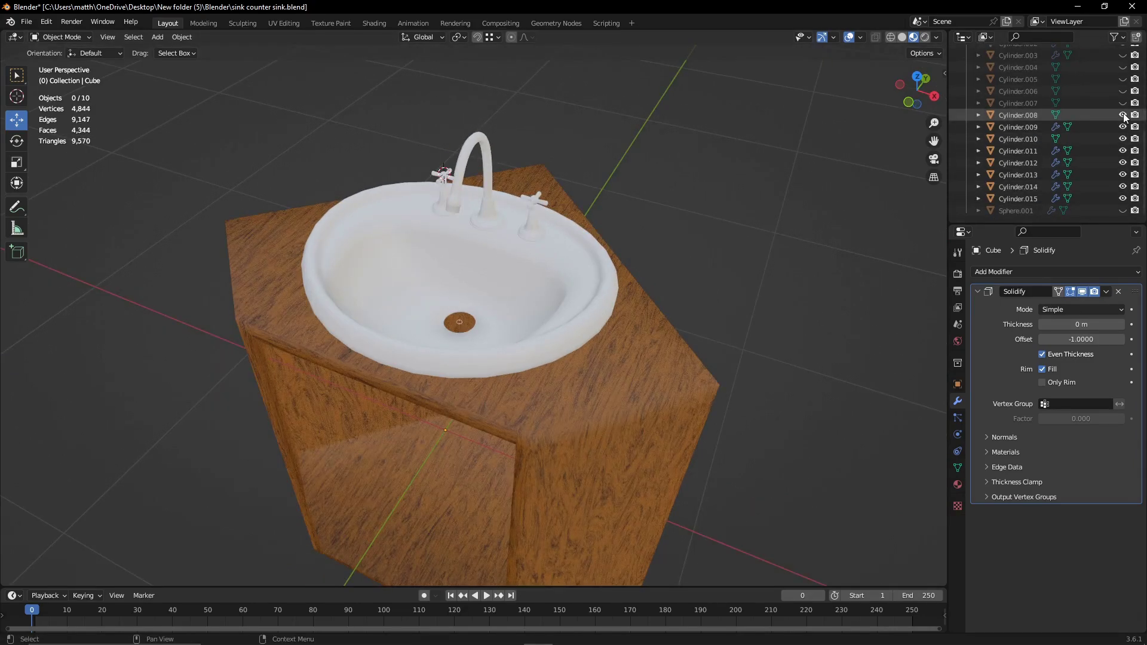
{"action": "scroll", "coordinate": [864, 150], "scroll_direction": "up", "scroll_amount": 4}
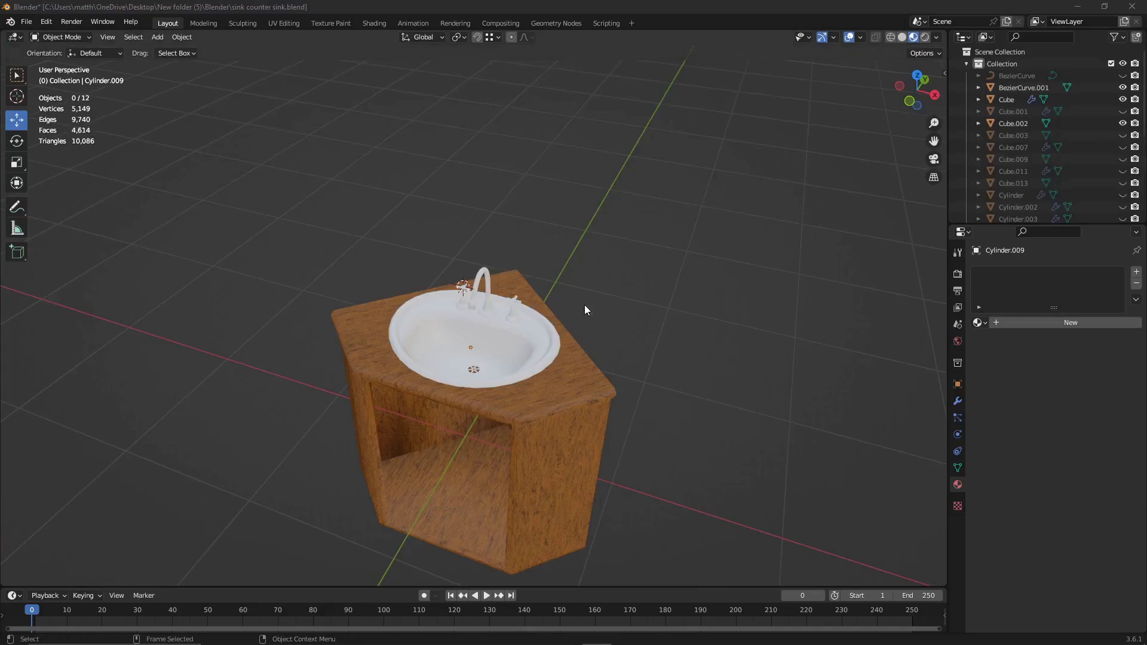
{"action": "scroll", "coordinate": [584, 304], "scroll_direction": "up", "scroll_amount": 5}
- Give the basin the existing Material.015 and adjust its base colour
{"action": "middle_click_drag", "start_coordinate": [584, 356], "coordinate": [776, 311]}
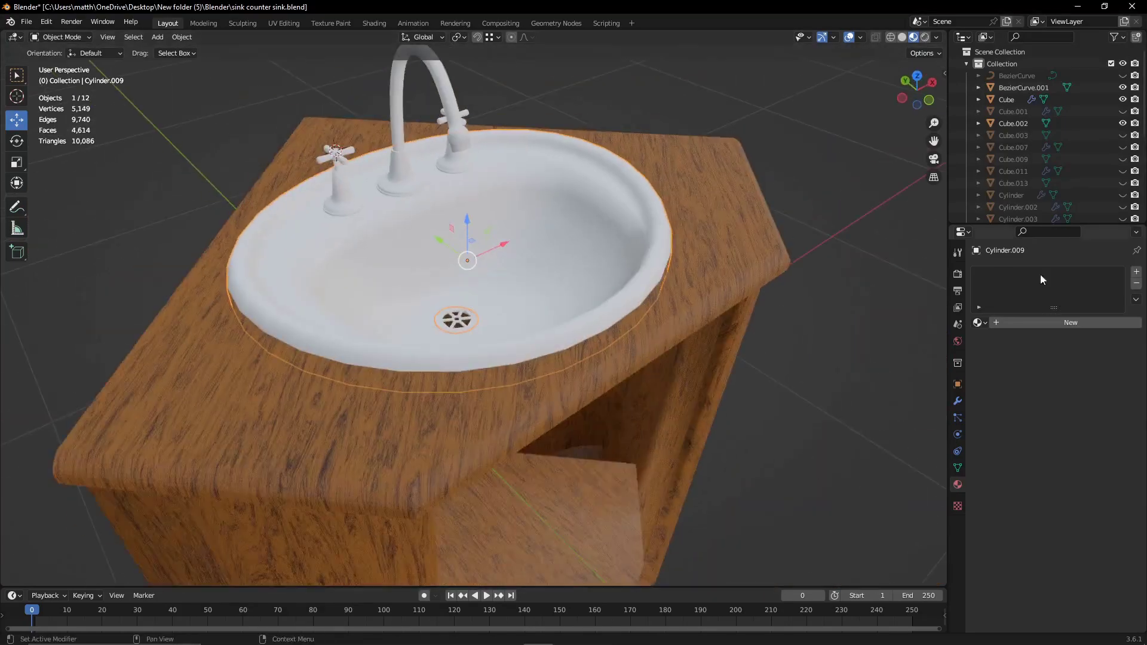
{"action": "left_click", "coordinate": [992, 323]}
{"action": "scroll", "coordinate": [678, 330], "scroll_direction": "up", "scroll_amount": 4}
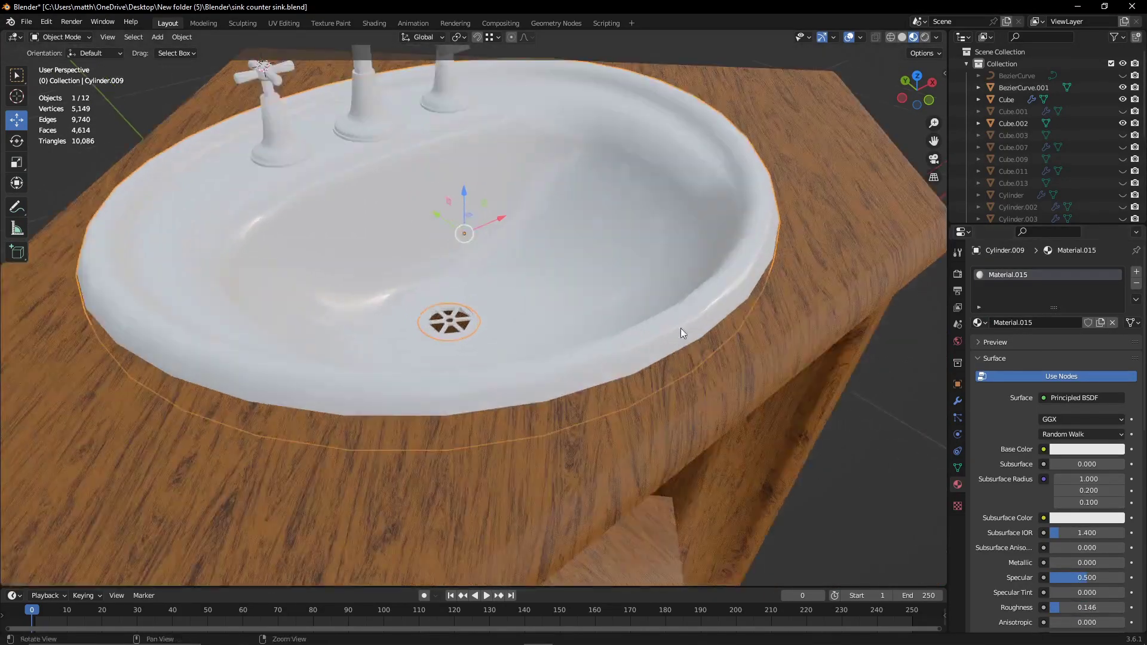
{"action": "left_click", "coordinate": [1086, 449]}
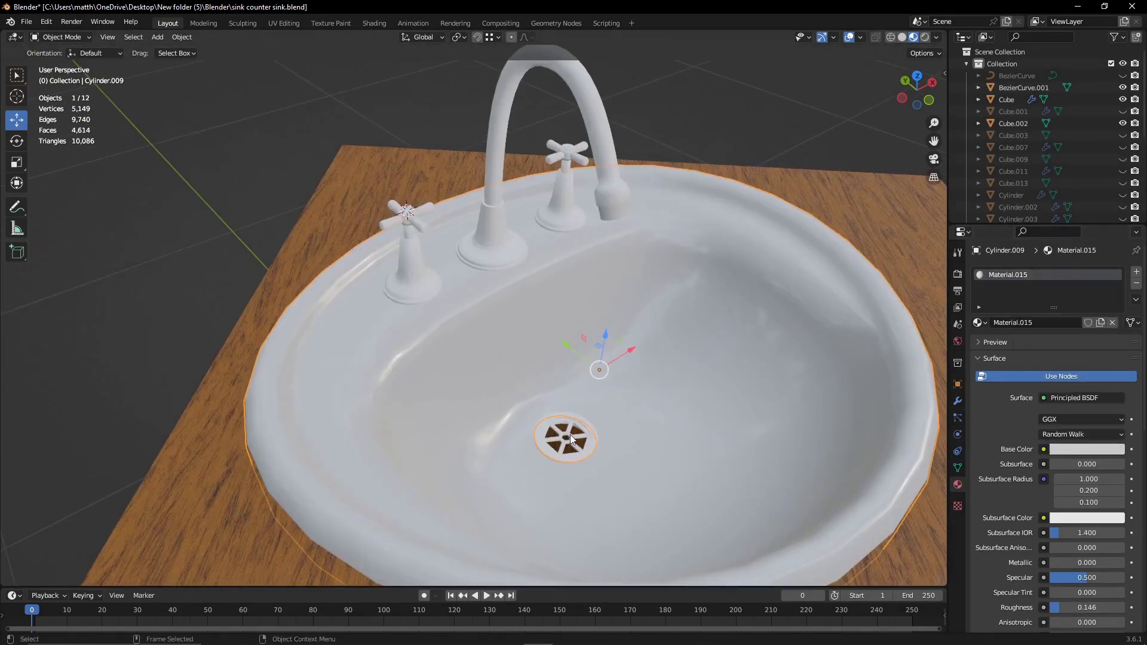
- Assign Material.015 to the curved faucet and the left tap base and handle
{"action": "left_click", "coordinate": [513, 174]}
{"action": "left_click", "coordinate": [979, 322]}
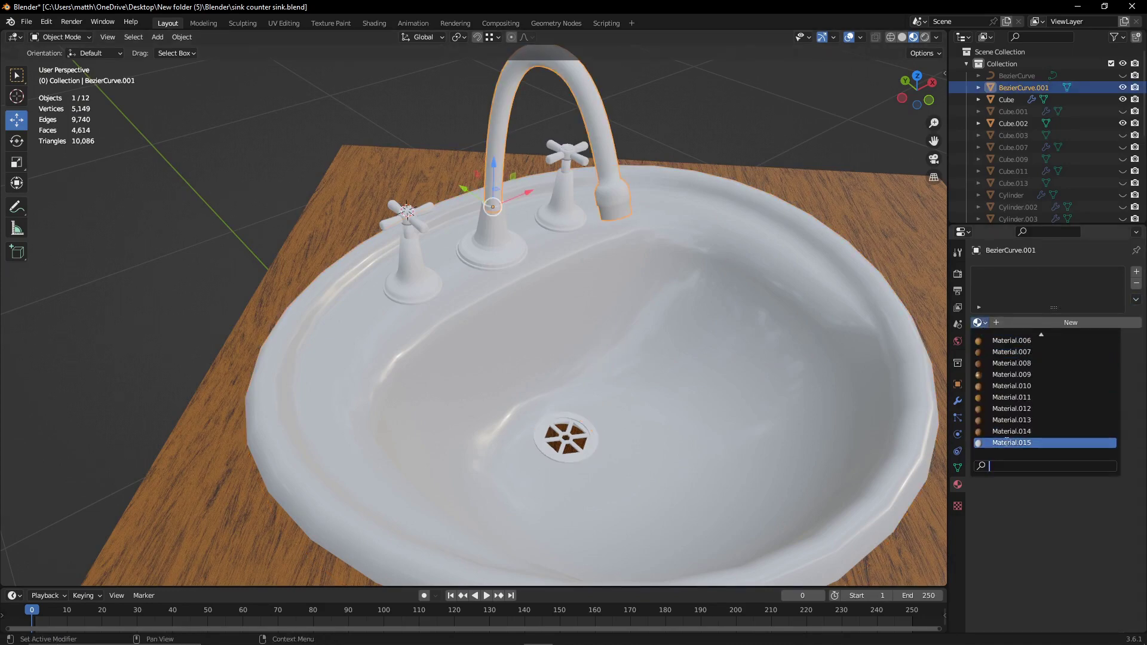
{"action": "left_click", "coordinate": [1006, 442]}
{"action": "left_click", "coordinate": [494, 239]}
{"action": "left_click", "coordinate": [979, 323]}
{"action": "left_click", "coordinate": [412, 269]}
{"action": "left_click", "coordinate": [979, 322]}
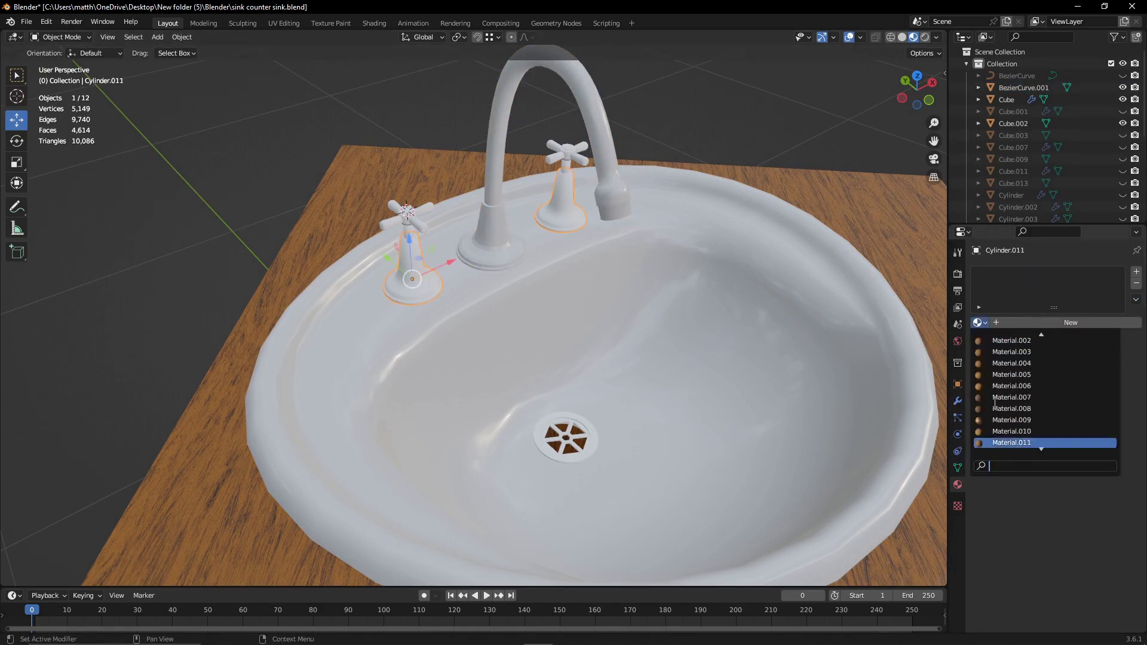
{"action": "left_click", "coordinate": [1006, 442]}
{"action": "left_click", "coordinate": [409, 213]}
{"action": "left_click", "coordinate": [979, 322]}
- Apply Material.015 to the tap handle and the middle faucet base
{"action": "left_click", "coordinate": [1007, 442]}
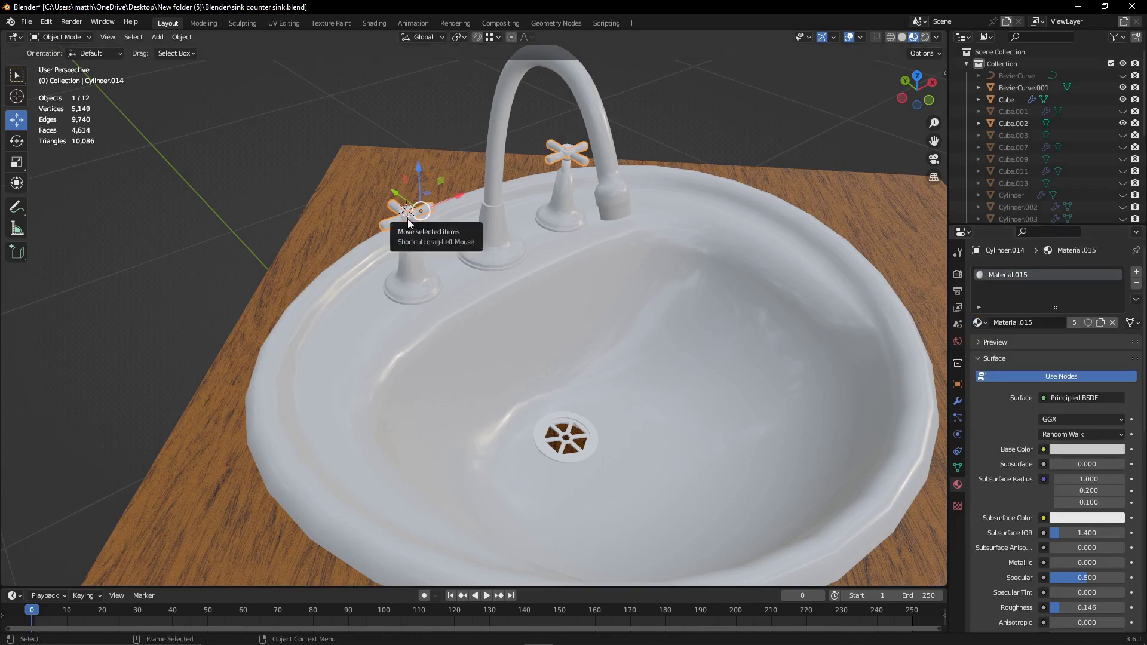
{"action": "left_click", "coordinate": [494, 251]}
{"action": "left_click", "coordinate": [978, 322]}
{"action": "left_click", "coordinate": [1006, 442]}
- Smooth-shade the faucet base and the left tap handle
{"action": "key", "text": "KP_Decimal"}
{"action": "right_click", "coordinate": [496, 383]}
{"action": "left_click", "coordinate": [496, 385]}
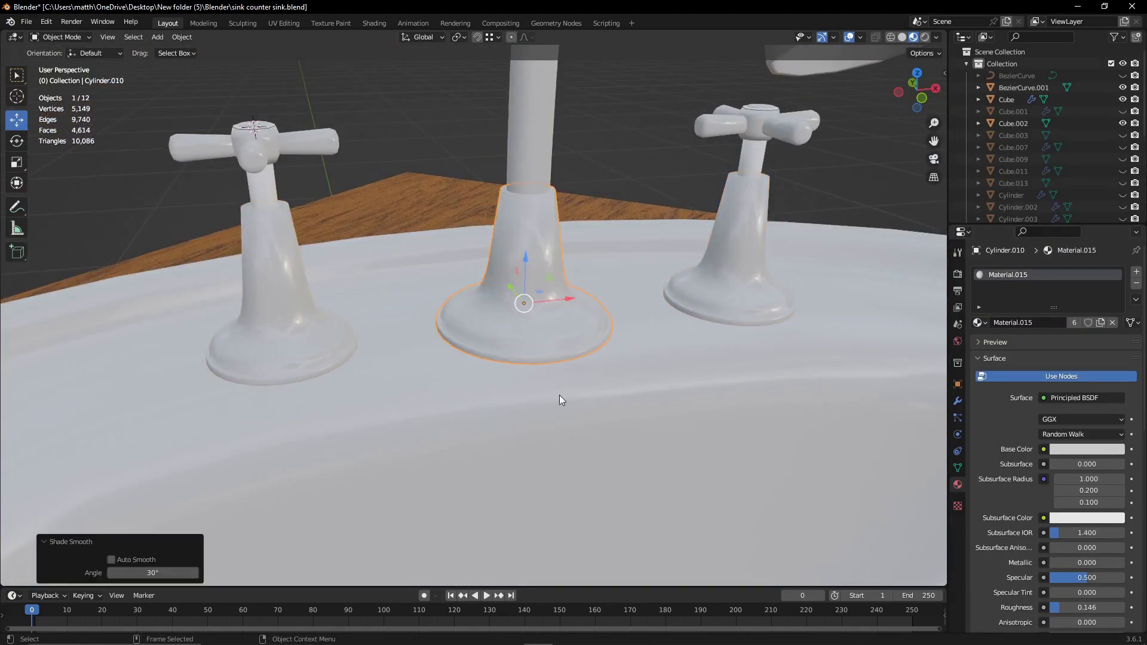
{"action": "scroll", "coordinate": [559, 400], "scroll_direction": "down", "scroll_amount": 5}
{"action": "scroll", "coordinate": [538, 362], "scroll_direction": "up", "scroll_amount": 4}
{"action": "left_click", "coordinate": [388, 316]}
{"action": "key", "text": "KP_Decimal"}
{"action": "right_click", "coordinate": [381, 314]}
{"action": "left_click", "coordinate": [382, 313]}
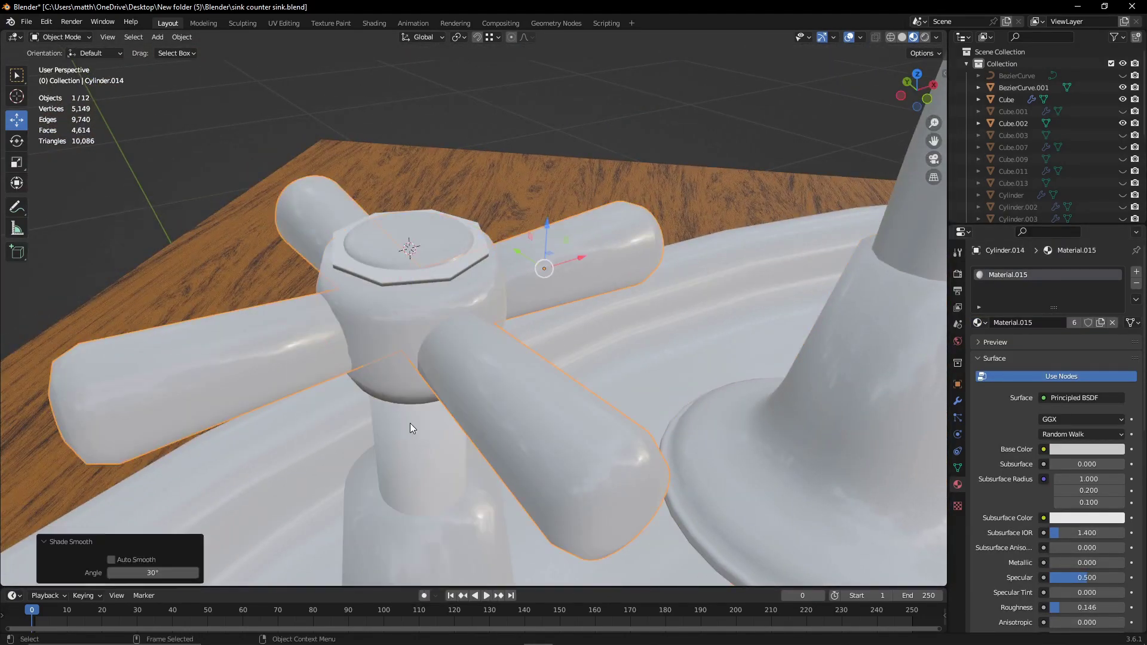
- In Edit Mode on the left tap base, select its bottom face loop and create new Material.016
{"action": "left_click", "coordinate": [410, 427]}
{"action": "scroll", "coordinate": [418, 412], "scroll_direction": "down", "scroll_amount": 5}
{"action": "middle_click_drag", "start_coordinate": [419, 409], "coordinate": [828, 424]}
{"action": "key", "text": "Tab"}
{"action": "scroll", "coordinate": [137, 95], "scroll_direction": "up", "scroll_amount": 4}
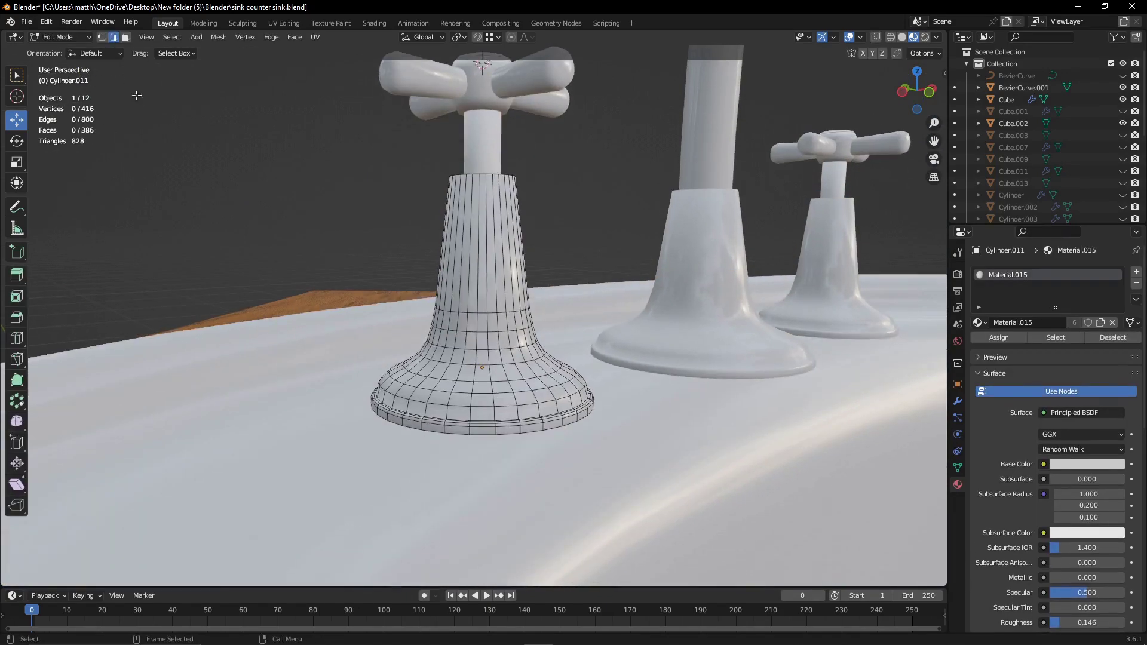
{"action": "left_click", "coordinate": [423, 426], "text": "alt"}
{"action": "scroll", "coordinate": [381, 485], "scroll_direction": "up", "scroll_amount": 5}
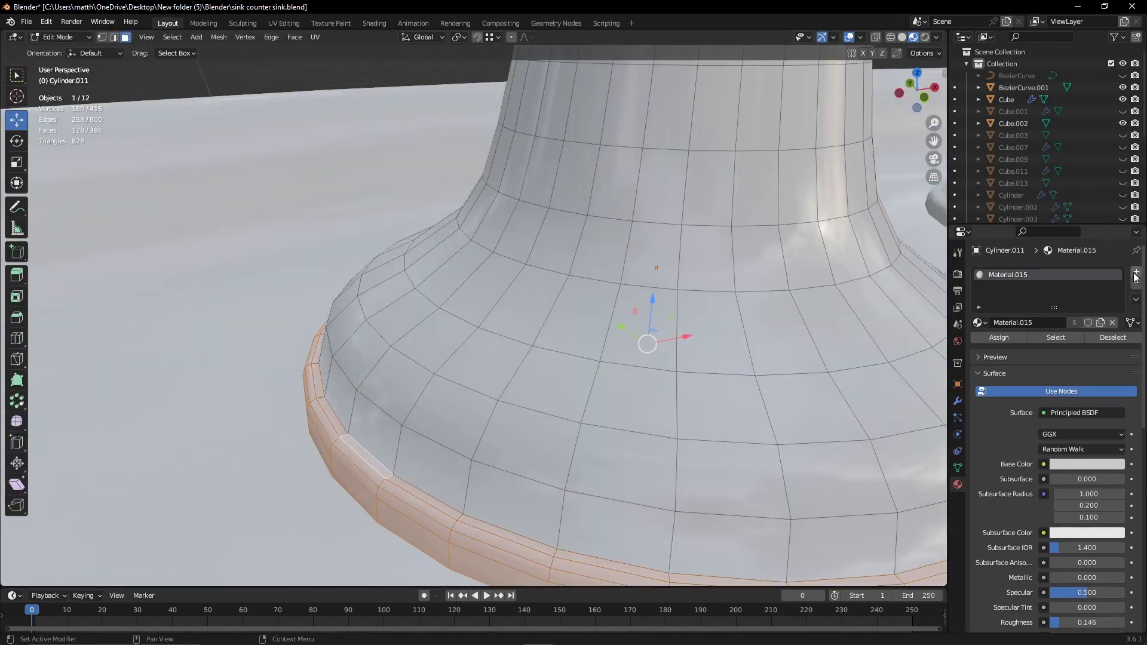
{"action": "left_click", "coordinate": [1135, 272]}
{"action": "left_click", "coordinate": [1013, 346]}
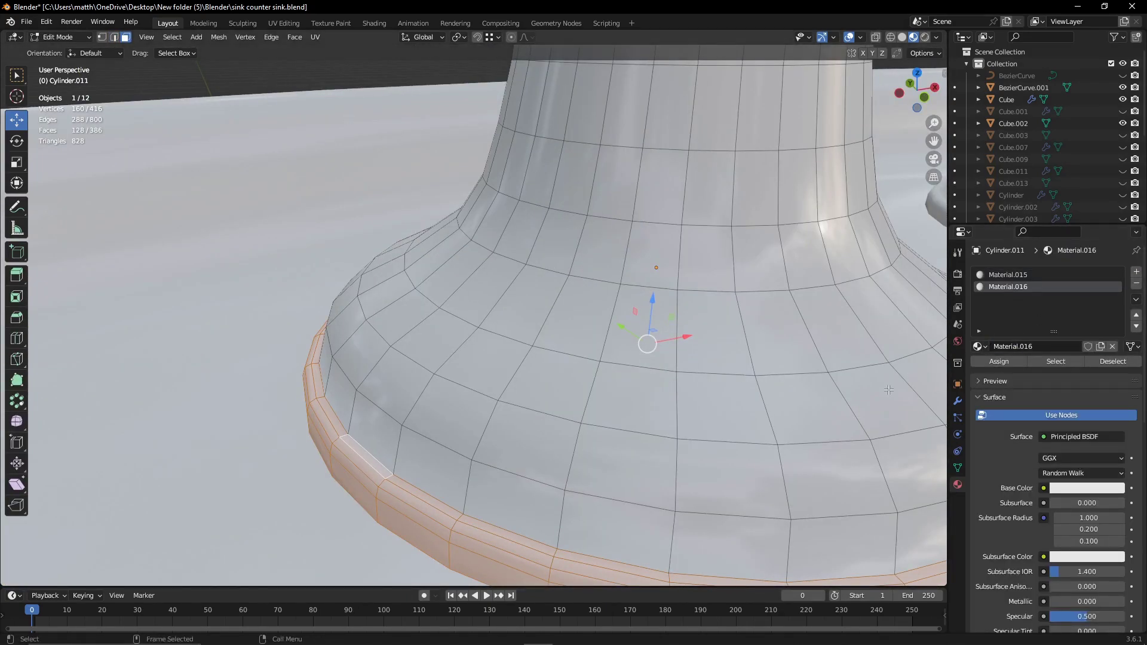
{"action": "scroll", "coordinate": [888, 390], "scroll_direction": "down", "scroll_amount": 3}
- Make Material.016 fully metallic and assign it to both rim face loops
{"action": "scroll", "coordinate": [1066, 499], "scroll_direction": "down", "scroll_amount": 5}
{"action": "left_click_drag", "start_coordinate": [1066, 458], "coordinate": [1125, 480]}
{"action": "scroll", "coordinate": [739, 377], "scroll_direction": "down", "scroll_amount": 3}
{"action": "scroll", "coordinate": [1073, 474], "scroll_direction": "up", "scroll_amount": 1}
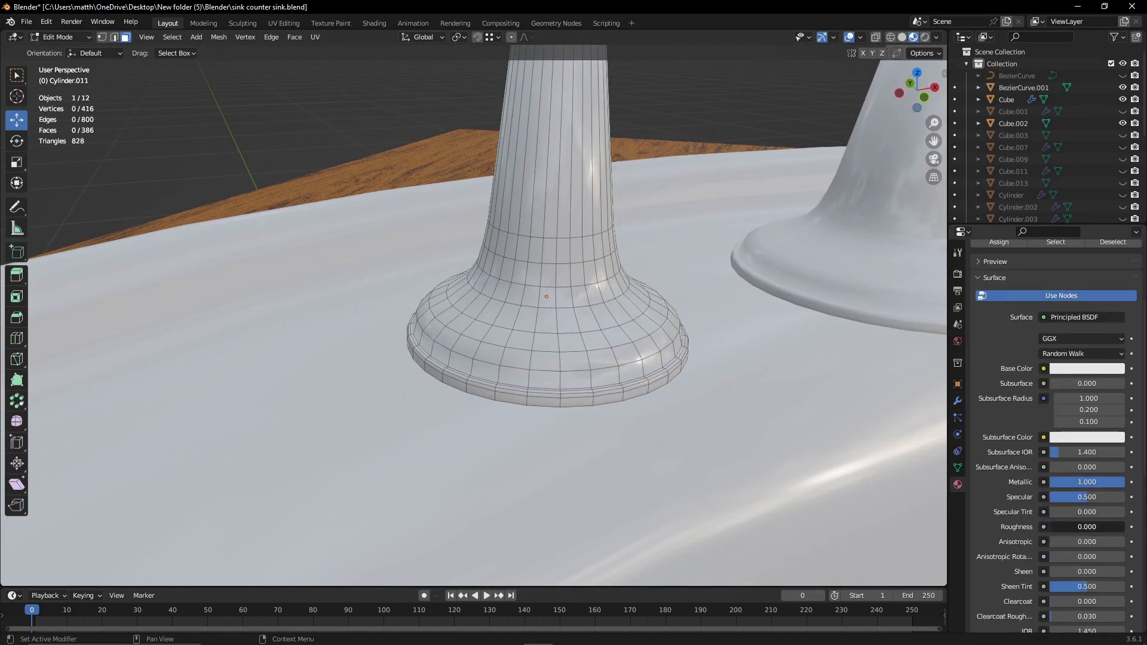
{"action": "scroll", "coordinate": [1084, 383], "scroll_direction": "up", "scroll_amount": 2}
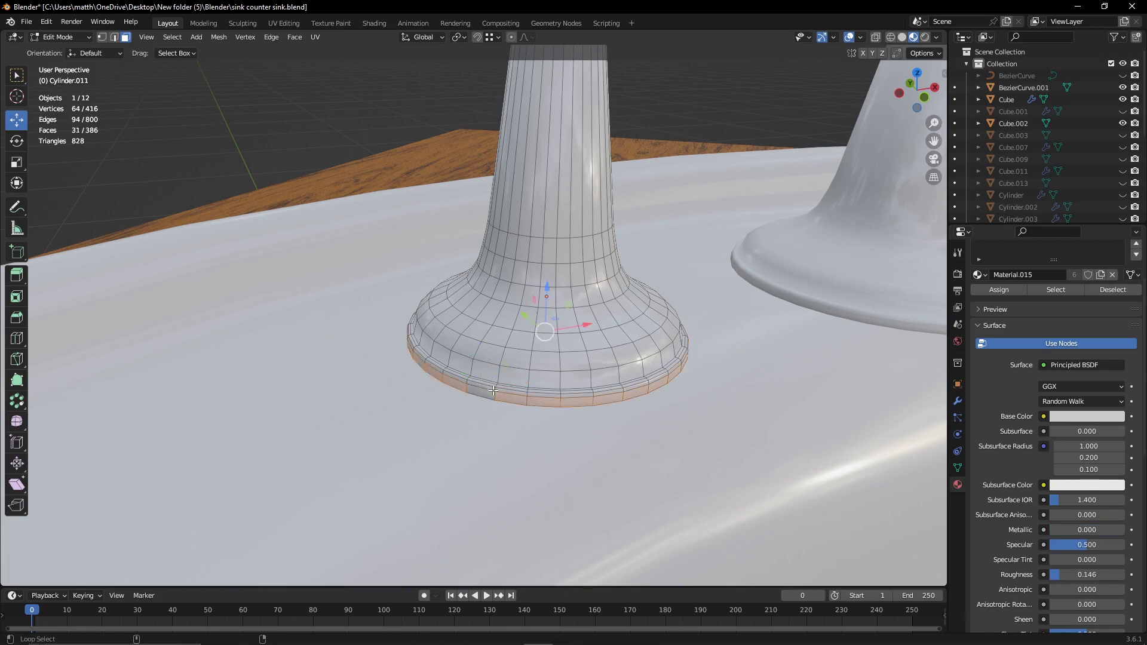
{"action": "scroll", "coordinate": [493, 390], "scroll_direction": "up", "scroll_amount": 5}
{"action": "left_click", "coordinate": [430, 387], "text": "alt+shift"}
{"action": "scroll", "coordinate": [1037, 324], "scroll_direction": "up", "scroll_amount": 2}
{"action": "left_click", "coordinate": [1016, 286]}
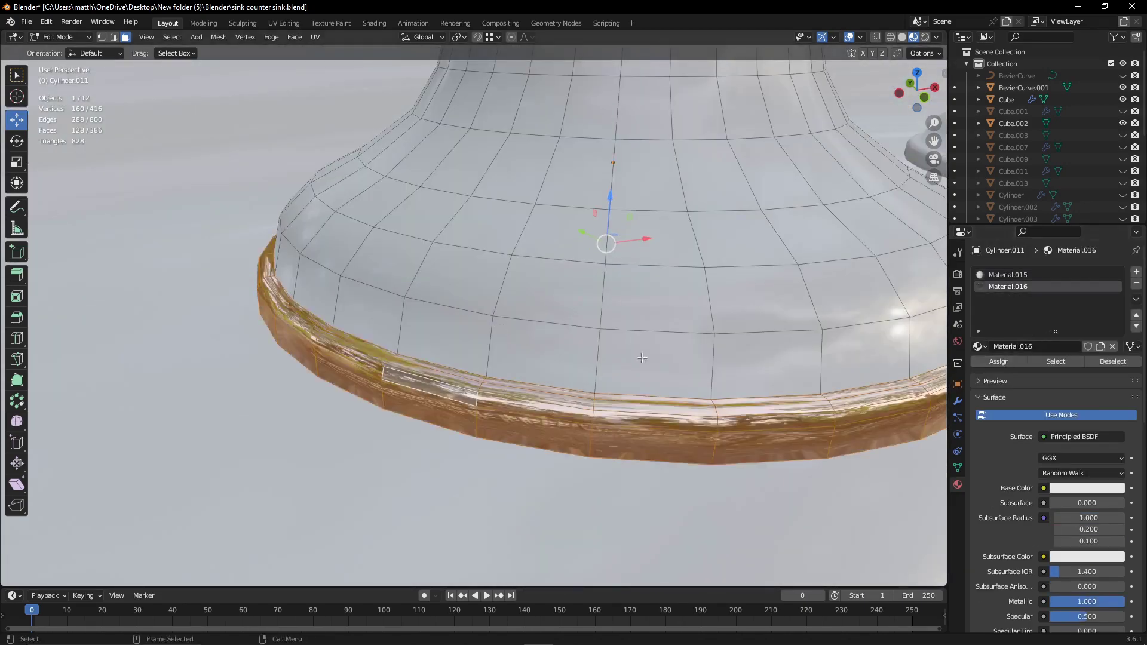
{"action": "scroll", "coordinate": [642, 358], "scroll_direction": "down", "scroll_amount": 5}
{"action": "scroll", "coordinate": [1062, 576], "scroll_direction": "down", "scroll_amount": 2}
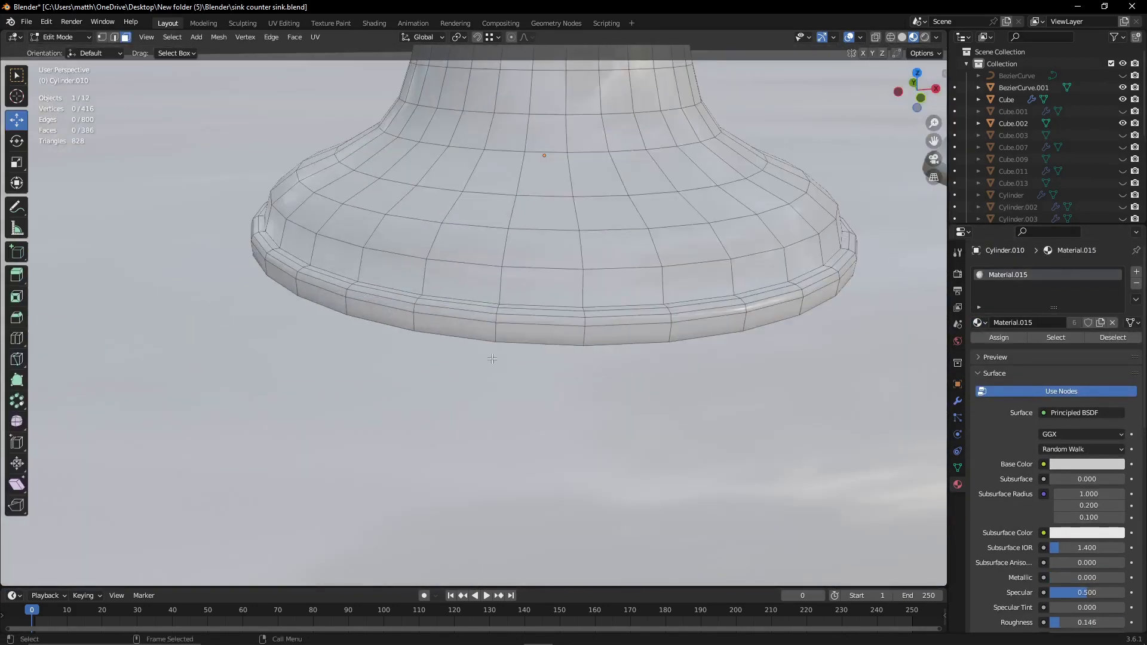
- Put Material.016 into a new slot on the base, then clear the selection
{"action": "left_click", "coordinate": [1136, 272]}
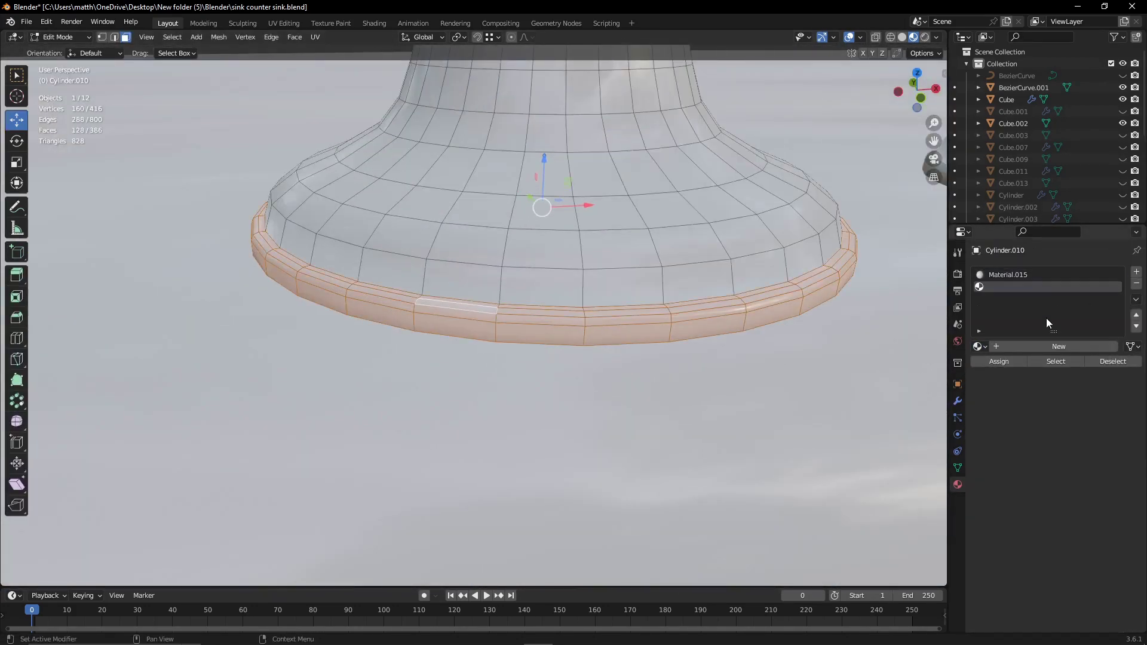
{"action": "left_click", "coordinate": [979, 346]}
{"action": "left_click", "coordinate": [1016, 466]}
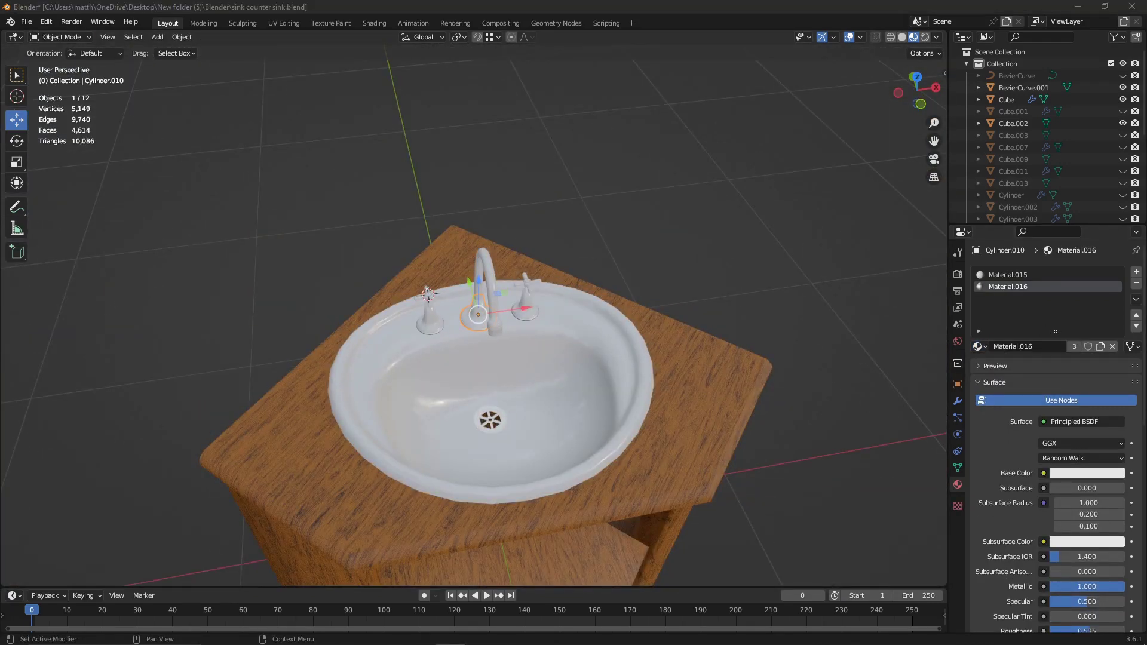
{"action": "scroll", "coordinate": [559, 383], "scroll_direction": "up", "scroll_amount": 5}
{"action": "scroll", "coordinate": [520, 325], "scroll_direction": "down", "scroll_amount": 5}
{"action": "scroll", "coordinate": [525, 367], "scroll_direction": "up", "scroll_amount": 5}
{"action": "left_click", "coordinate": [525, 366]}
{"action": "scroll", "coordinate": [626, 212], "scroll_direction": "down", "scroll_amount": 4}
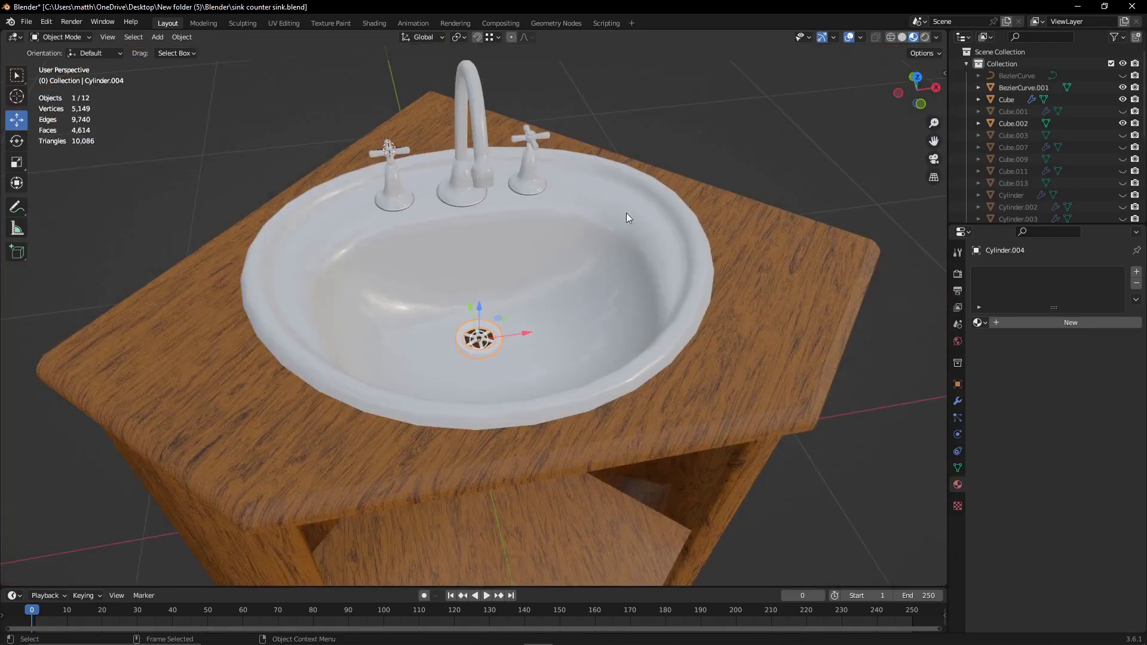
{"action": "scroll", "coordinate": [626, 212], "scroll_direction": "down", "scroll_amount": 4}
{"action": "left_click", "coordinate": [626, 213]}
- Unhide the inner cabinet panel and doors, and copy the Cylinder's material onto drain ring Cylinder.004
{"action": "left_click", "coordinate": [1122, 147]}
{"action": "left_click", "coordinate": [1122, 171]}
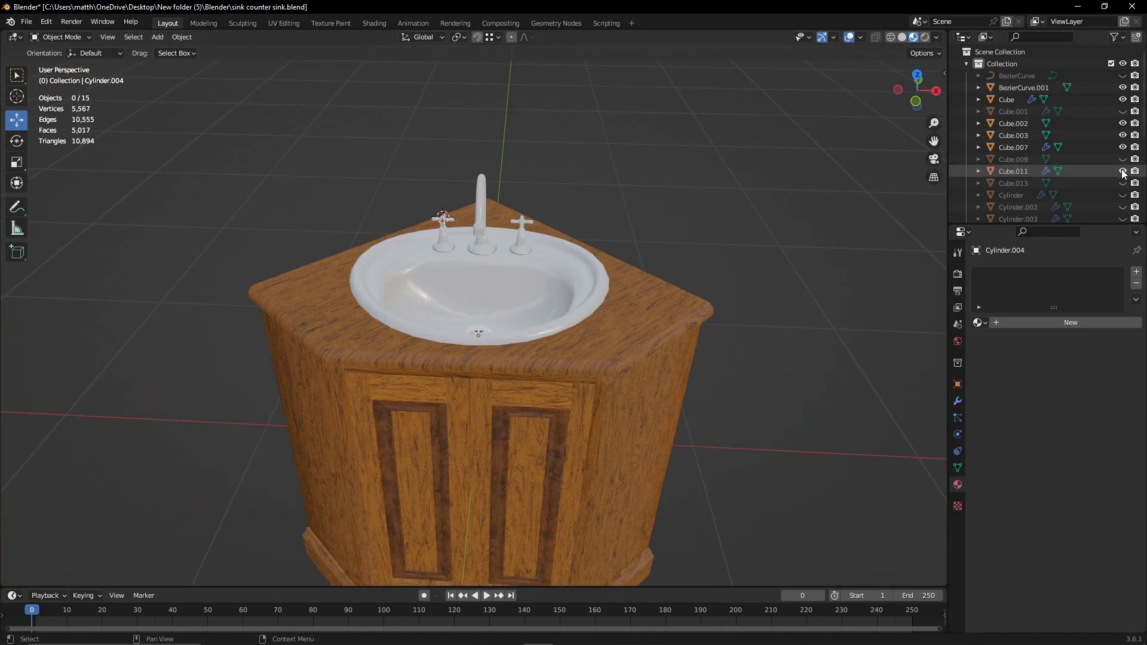
{"action": "left_click", "coordinate": [1122, 195]}
{"action": "middle_click_drag", "start_coordinate": [537, 310], "coordinate": [496, 291]}
{"action": "left_click", "coordinate": [496, 291]}
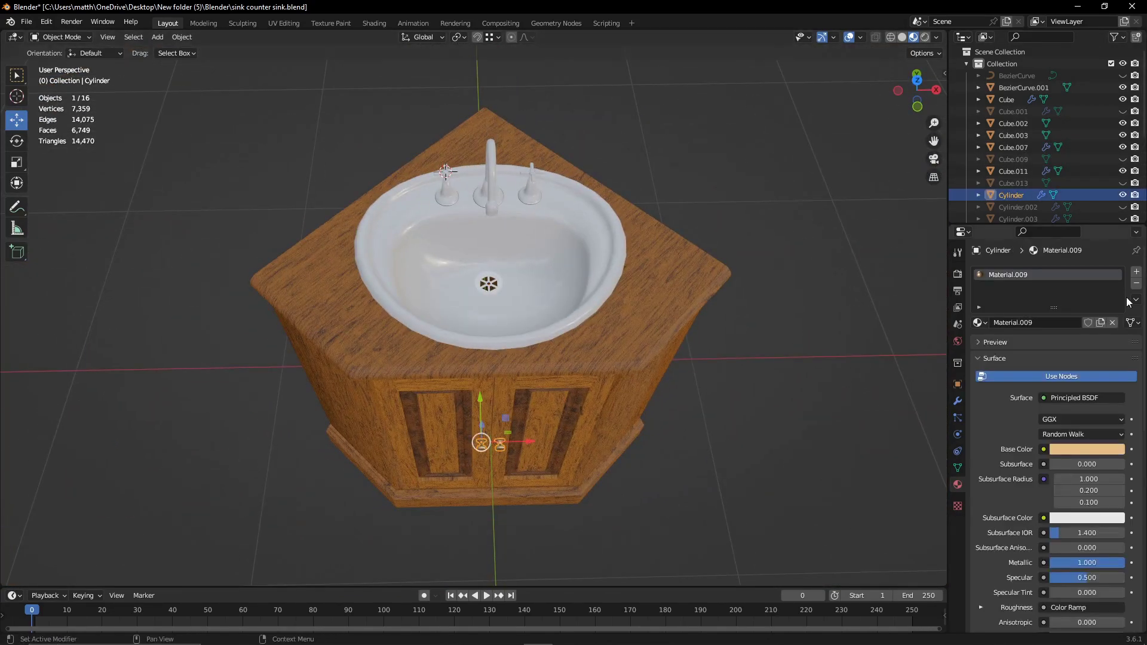
{"action": "left_click", "coordinate": [504, 288]}
{"action": "left_click", "coordinate": [1090, 338]}
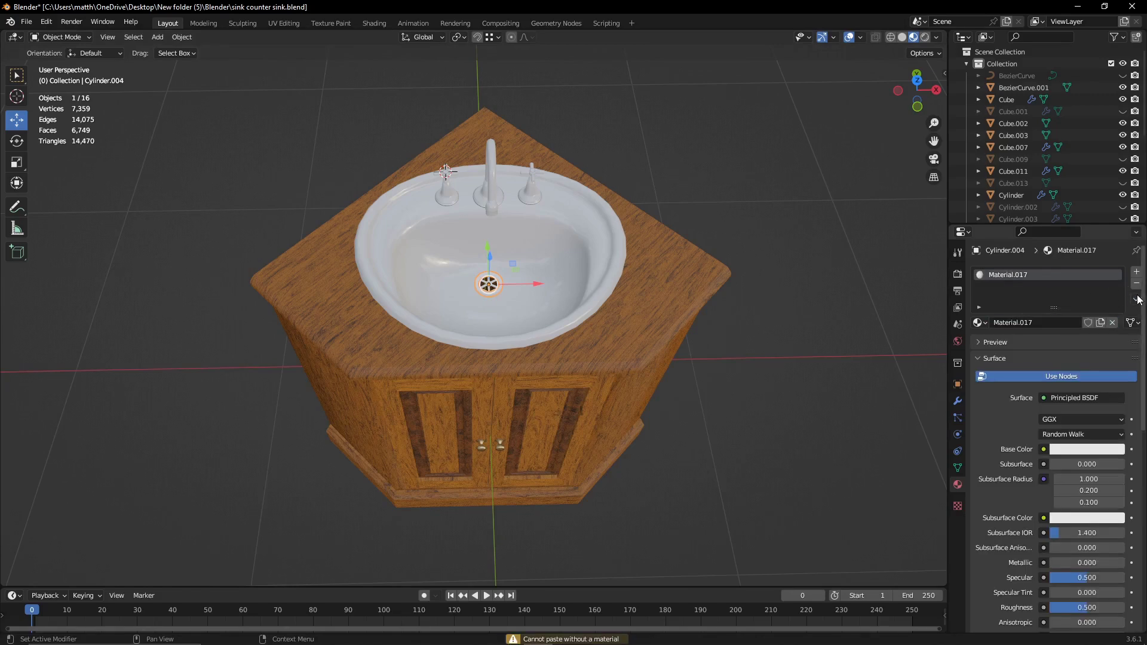
{"action": "key", "text": "KP_Decimal"}
- Show the ring material's node tree in a split Shader Editor and set its base colour gold
{"action": "left_click", "coordinate": [554, 80]}
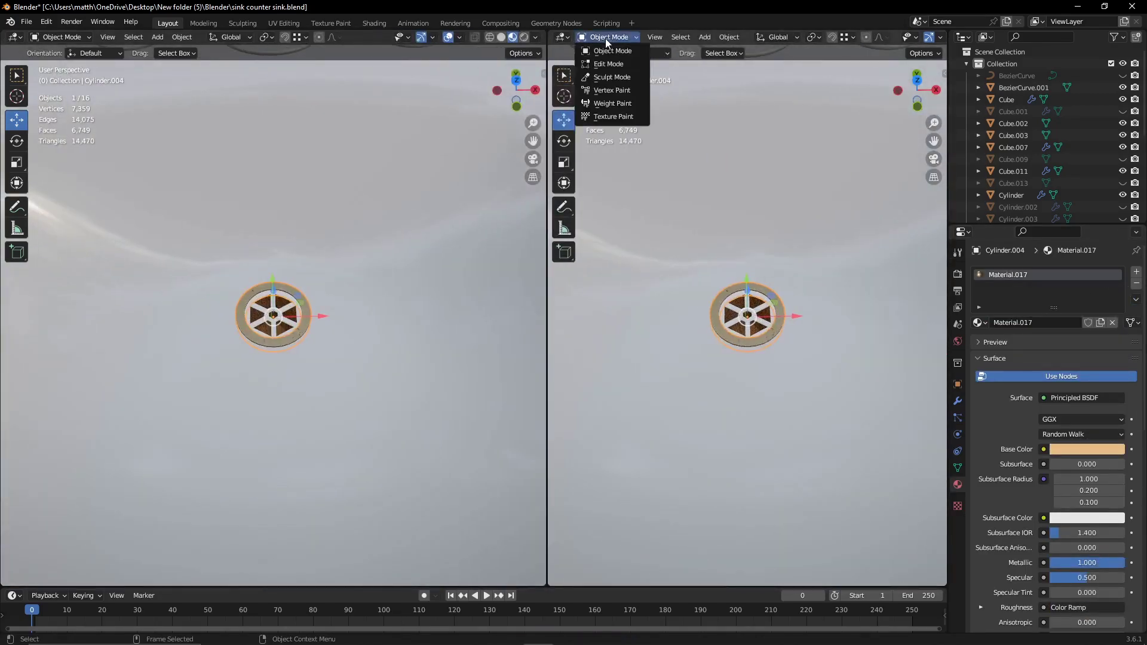
{"action": "left_click", "coordinate": [562, 37]}
{"action": "left_click", "coordinate": [597, 149]}
{"action": "scroll", "coordinate": [686, 299], "scroll_direction": "up", "scroll_amount": 3}
{"action": "left_click", "coordinate": [699, 237]}
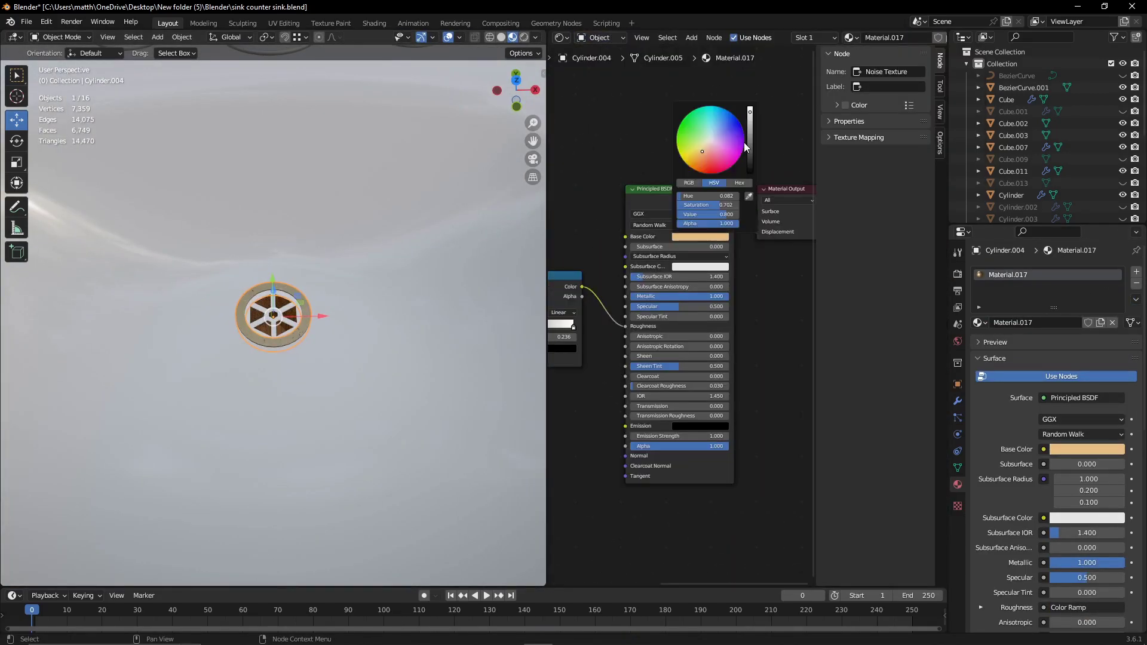
{"action": "key", "text": "KP_Decimal"}
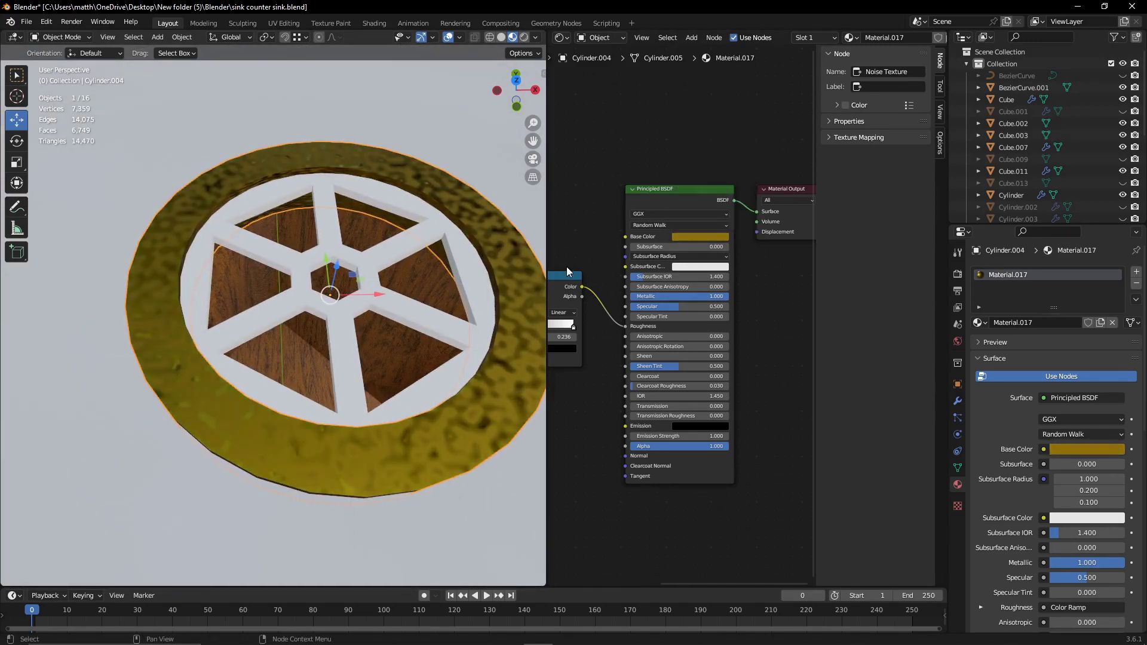
- Disconnect the noise from the ring's roughness, raise roughness to about 0.2, and smooth-shade the ring
{"action": "middle_click_drag", "start_coordinate": [567, 272], "coordinate": [819, 221]}
{"action": "left_click_drag", "start_coordinate": [726, 308], "coordinate": [698, 302]}
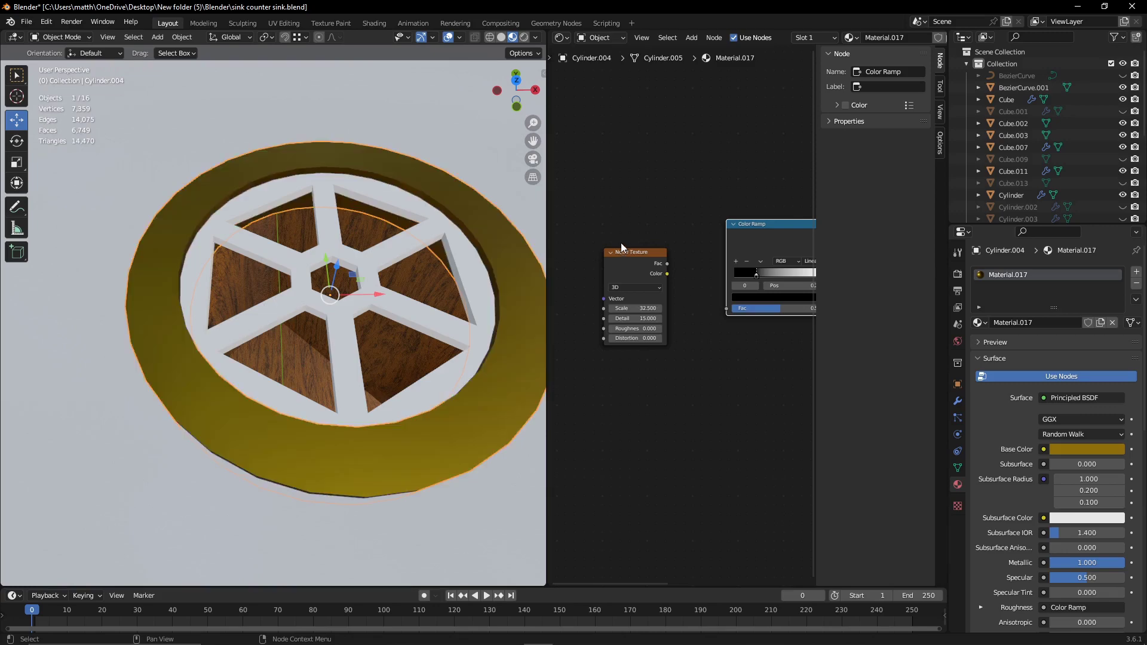
{"action": "scroll", "coordinate": [596, 244], "scroll_direction": "right", "scroll_amount": 6, "text": "ctrl"}
{"action": "scroll", "coordinate": [697, 307], "scroll_direction": "right", "scroll_amount": 3, "text": "ctrl"}
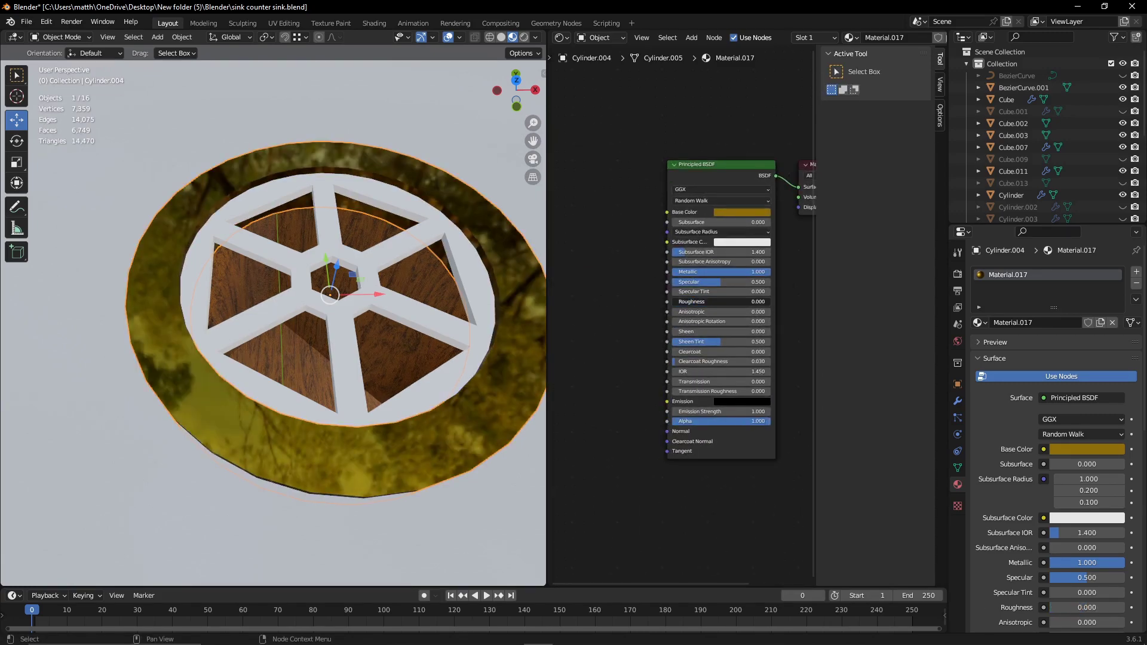
{"action": "left_click_drag", "start_coordinate": [719, 302], "coordinate": [726, 301]}
{"action": "right_click", "coordinate": [521, 341]}
{"action": "left_click", "coordinate": [503, 310]}
{"action": "middle_click_drag", "start_coordinate": [503, 311], "coordinate": [399, 291]}
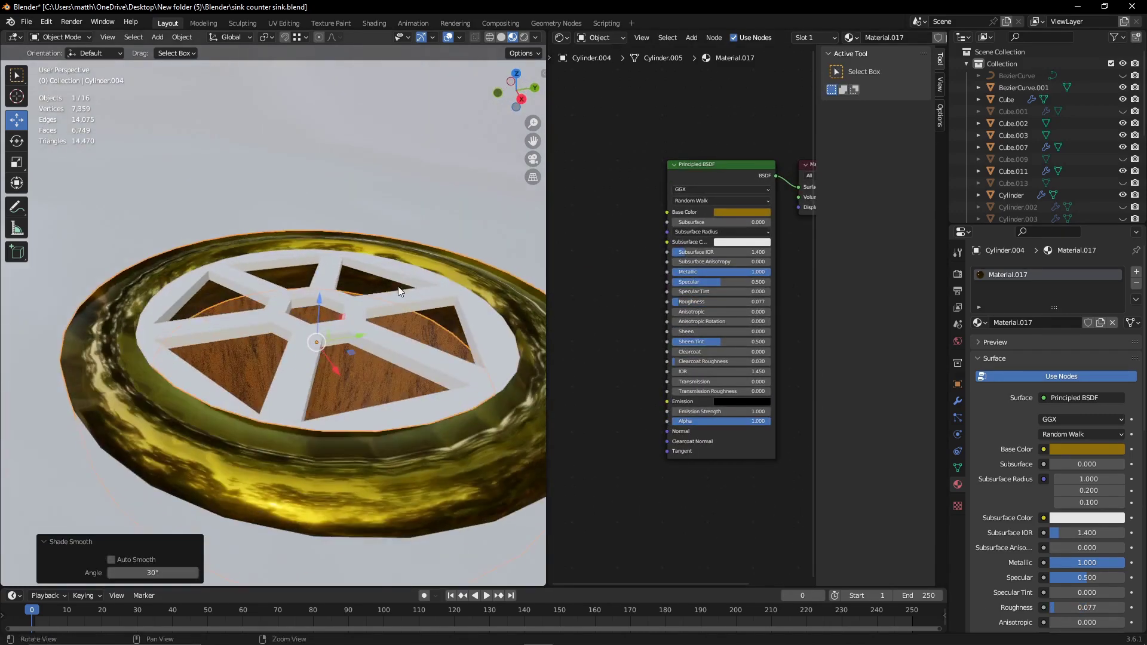
{"action": "left_click_drag", "start_coordinate": [720, 301], "coordinate": [740, 301]}
- Give the spoke object Cylinder.006 the gold Material.017 and frame the spokes
{"action": "left_click", "coordinate": [406, 331]}
{"action": "left_click", "coordinate": [979, 323]}
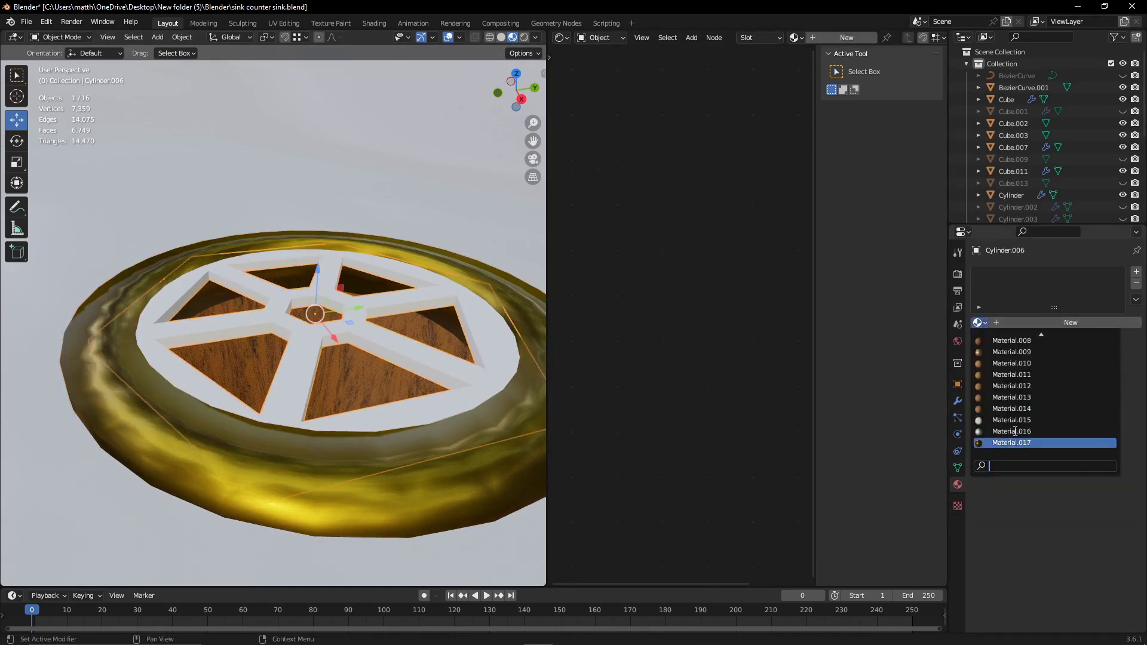
{"action": "left_click", "coordinate": [1015, 436]}
{"action": "mouse_move", "coordinate": [430, 179]}
{"action": "middle_mouse_down"}
{"action": "mouse_move", "coordinate": [424, 273]}
{"action": "mouse_move", "coordinate": [473, 234]}
{"action": "middle_mouse_up"}
{"action": "scroll", "coordinate": [473, 234], "scroll_direction": "down", "scroll_amount": 4}
{"action": "left_click", "coordinate": [366, 284]}
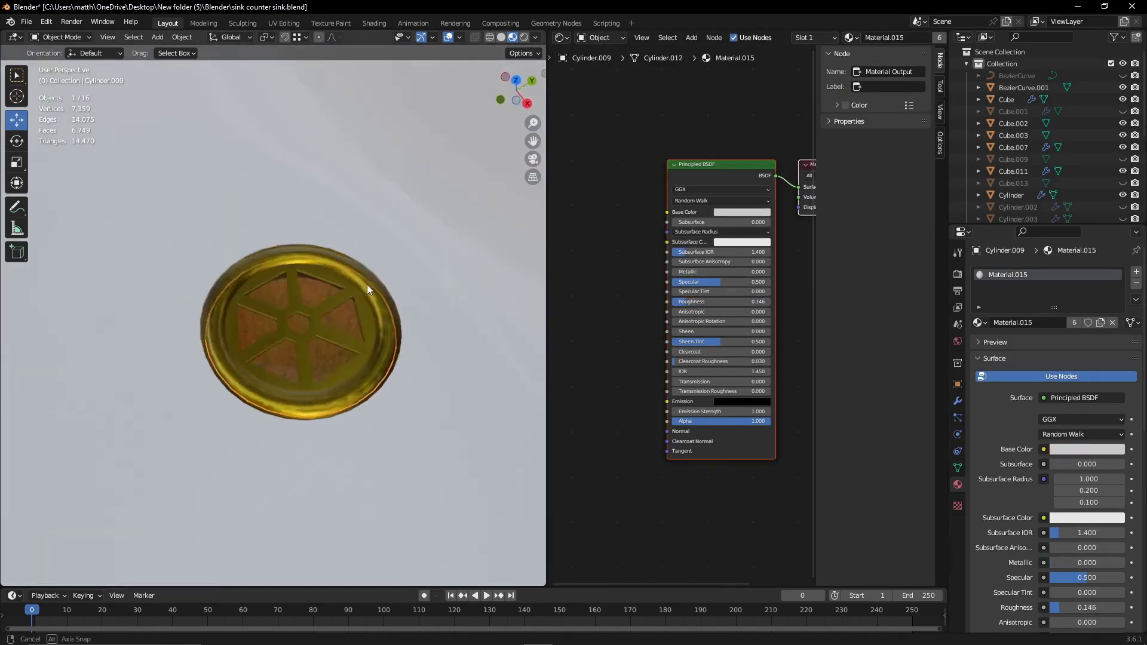
{"action": "middle_click_drag", "start_coordinate": [366, 285], "coordinate": [346, 259]}
{"action": "left_click", "coordinate": [356, 306]}
{"action": "key", "text": "KP_Decimal"}
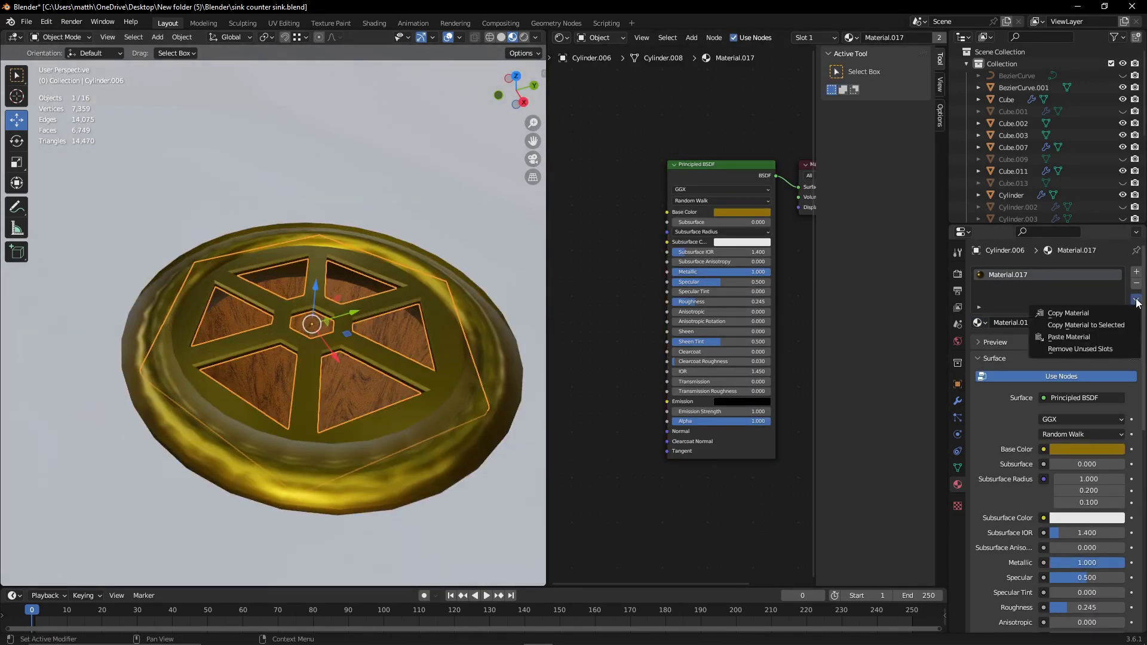
- Replace the spokes' gold material with new Material.018, setting noise roughness to 1.000
{"action": "left_click", "coordinate": [1088, 338]}
{"action": "key", "text": "ctrl+z"}
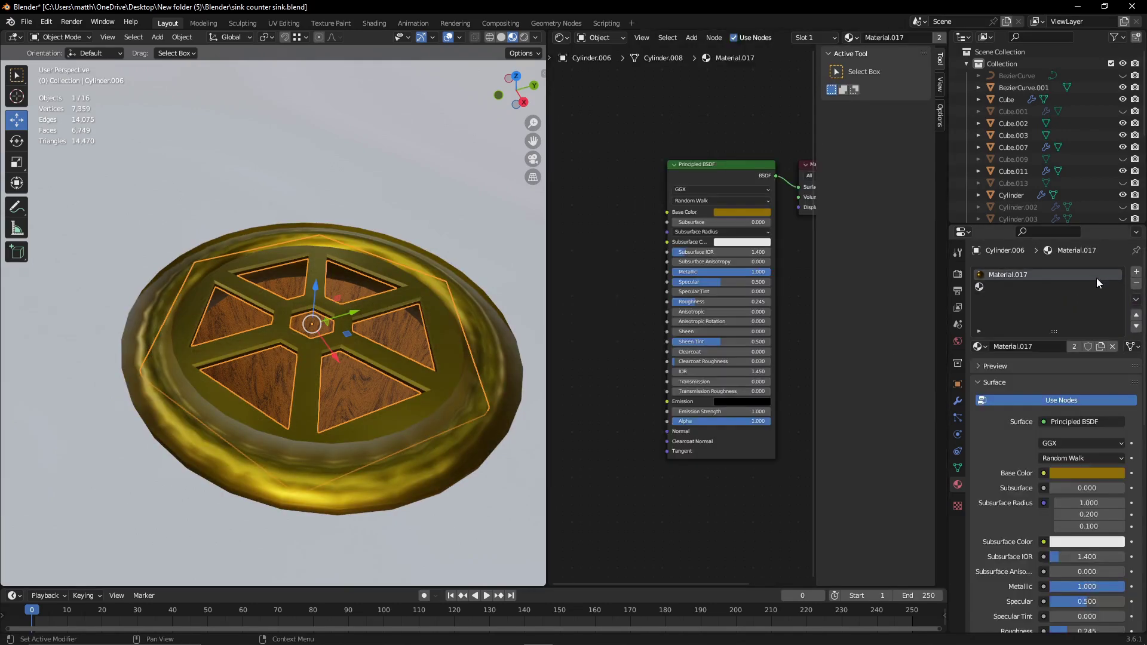
{"action": "left_click", "coordinate": [1123, 323]}
{"action": "left_click", "coordinate": [1136, 299]}
{"action": "left_click", "coordinate": [1056, 322]}
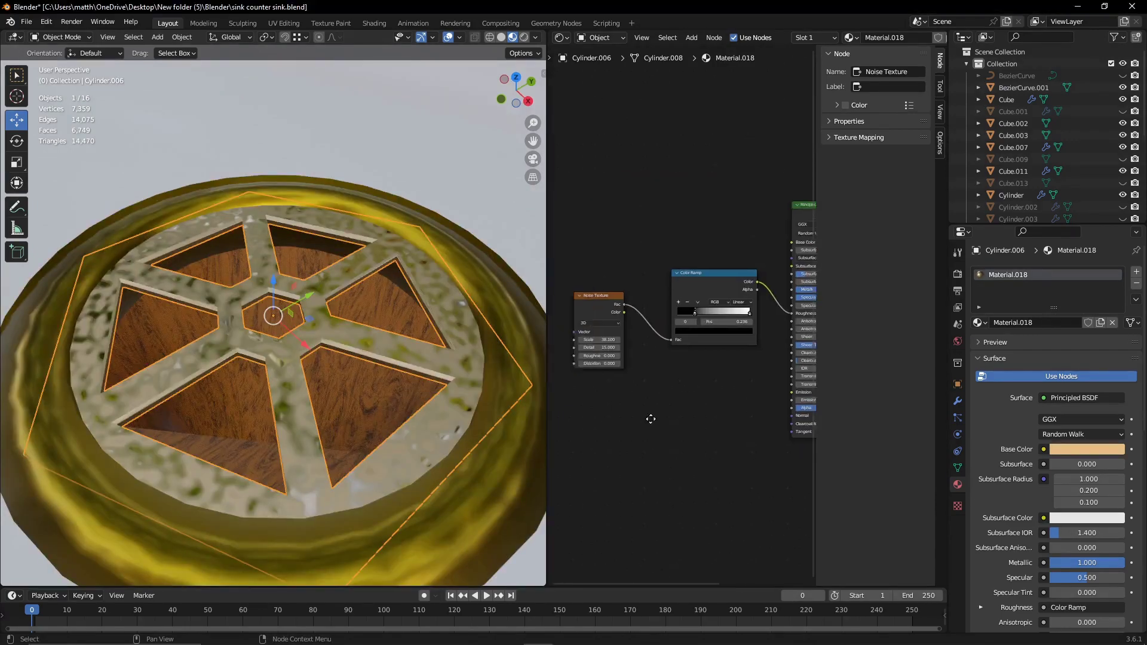
{"action": "scroll", "coordinate": [633, 376], "scroll_direction": "up", "scroll_amount": 2}
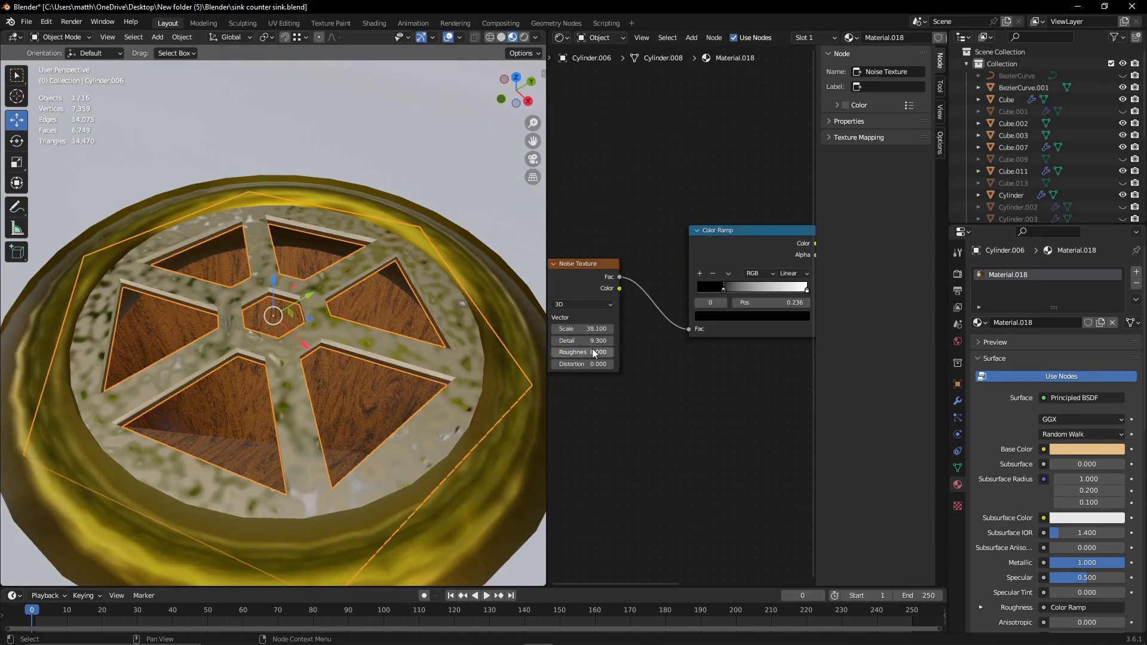
{"action": "left_click_drag", "start_coordinate": [594, 354], "coordinate": [621, 352]}
- Lower Material.018's metallic slightly and drive its roughness from the Color Ramp
{"action": "key", "text": "Tab"}
{"action": "mouse_move", "coordinate": [355, 366]}
{"action": "middle_mouse_down"}
{"action": "mouse_move", "coordinate": [375, 323]}
{"action": "mouse_move", "coordinate": [333, 359]}
{"action": "mouse_move", "coordinate": [299, 269]}
{"action": "middle_mouse_up"}
{"action": "scroll", "coordinate": [375, 324], "scroll_direction": "up", "scroll_amount": 4}
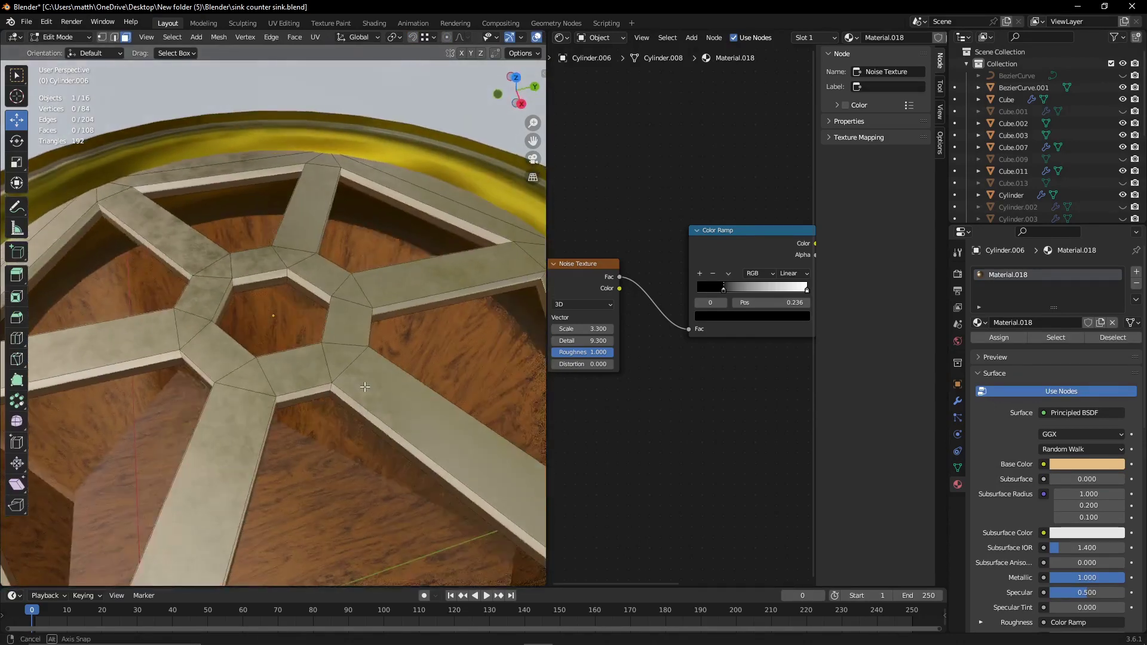
{"action": "middle_click_drag", "start_coordinate": [777, 418], "coordinate": [661, 422]}
{"action": "left_click_drag", "start_coordinate": [728, 305], "coordinate": [721, 305]}
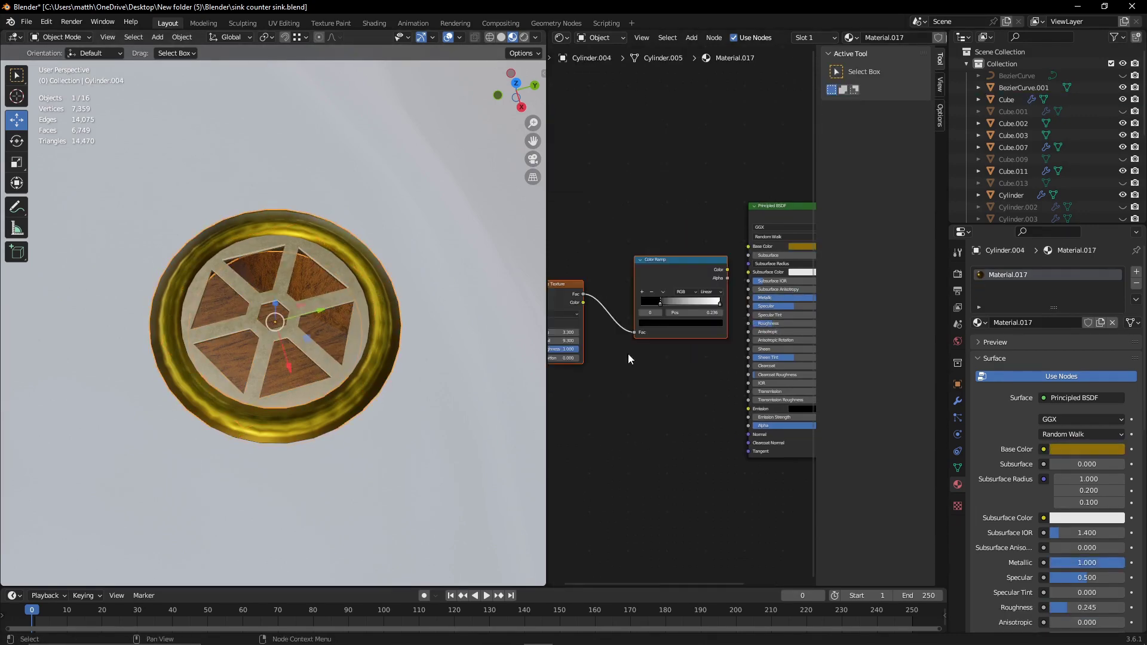
{"action": "left_click_drag", "start_coordinate": [747, 326], "coordinate": [747, 323]}
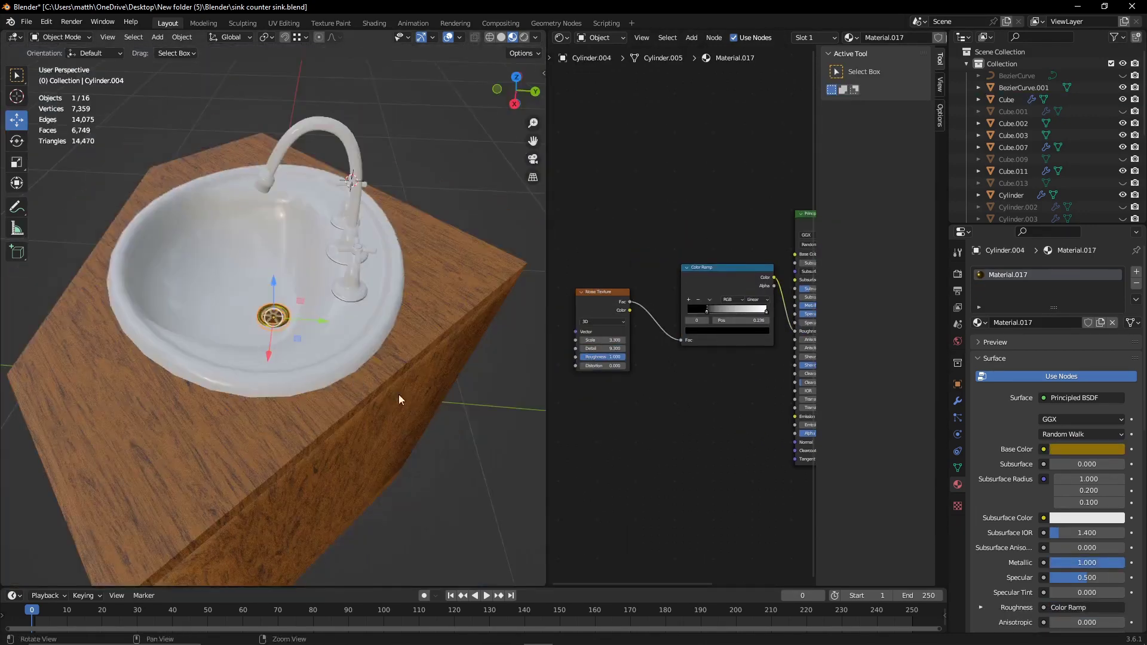
- Smooth-shade the door knobs and slide the roughness ramp's dark stop fully left
{"action": "left_click", "coordinate": [294, 415]}
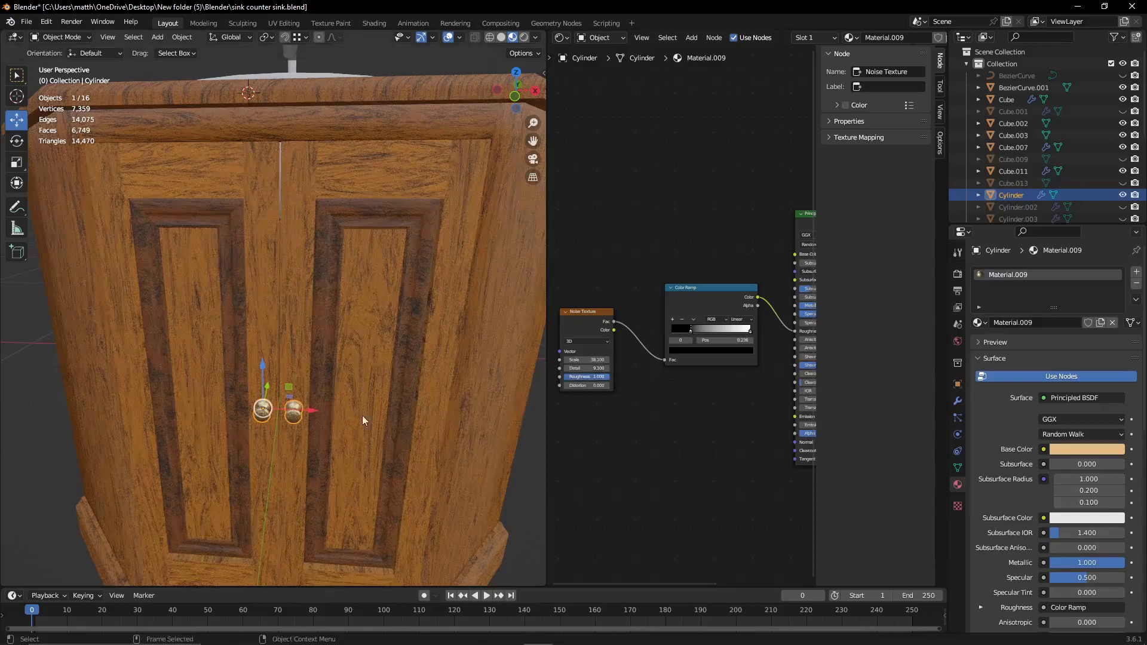
{"action": "key", "text": "KP_Decimal"}
{"action": "right_click", "coordinate": [364, 335]}
{"action": "left_click", "coordinate": [377, 335]}
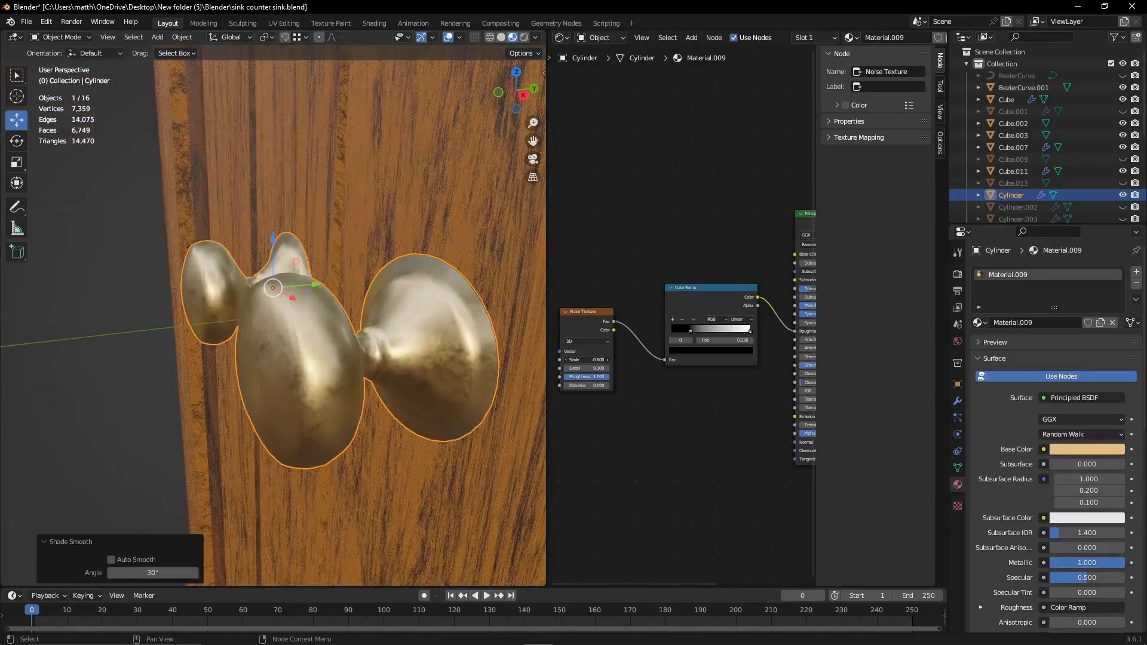
{"action": "mouse_move", "coordinate": [690, 330]}
{"action": "left_mouse_down"}
{"action": "mouse_move", "coordinate": [662, 335]}
{"action": "mouse_move", "coordinate": [695, 339]}
{"action": "left_mouse_up"}
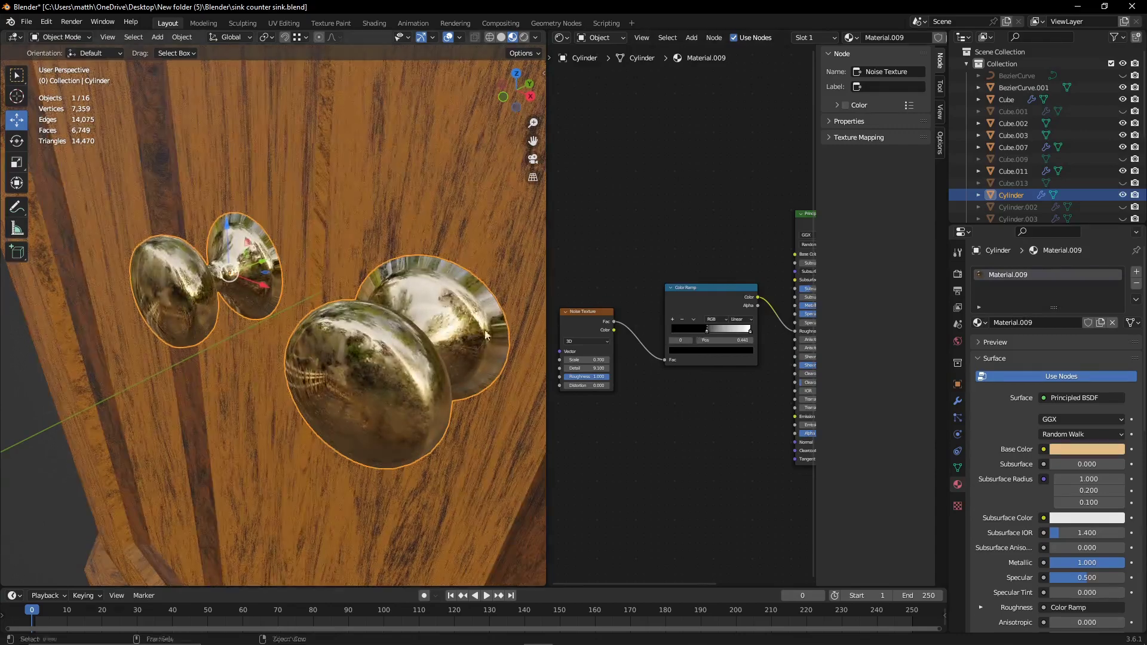
- Select the drain ring Cylinder.004's inner face in Edit Mode
{"action": "key", "text": "Home"}
{"action": "scroll", "coordinate": [429, 270], "scroll_direction": "up", "scroll_amount": 3}
{"action": "key", "text": "alt+a"}
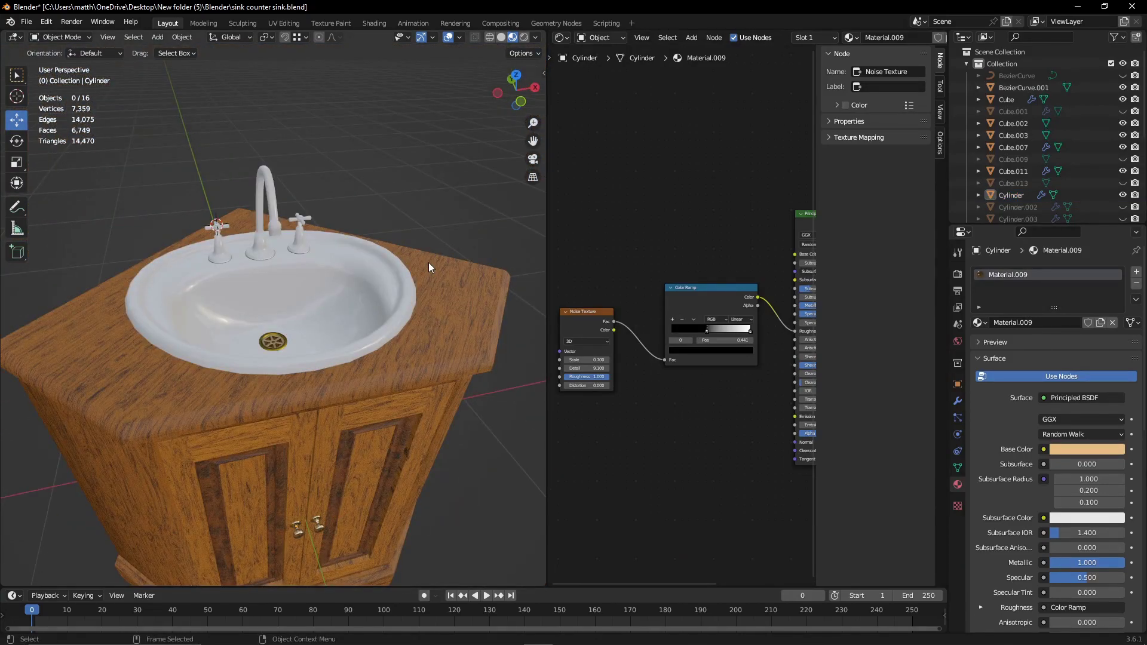
{"action": "left_click", "coordinate": [273, 343]}
{"action": "key", "text": "KP_Decimal"}
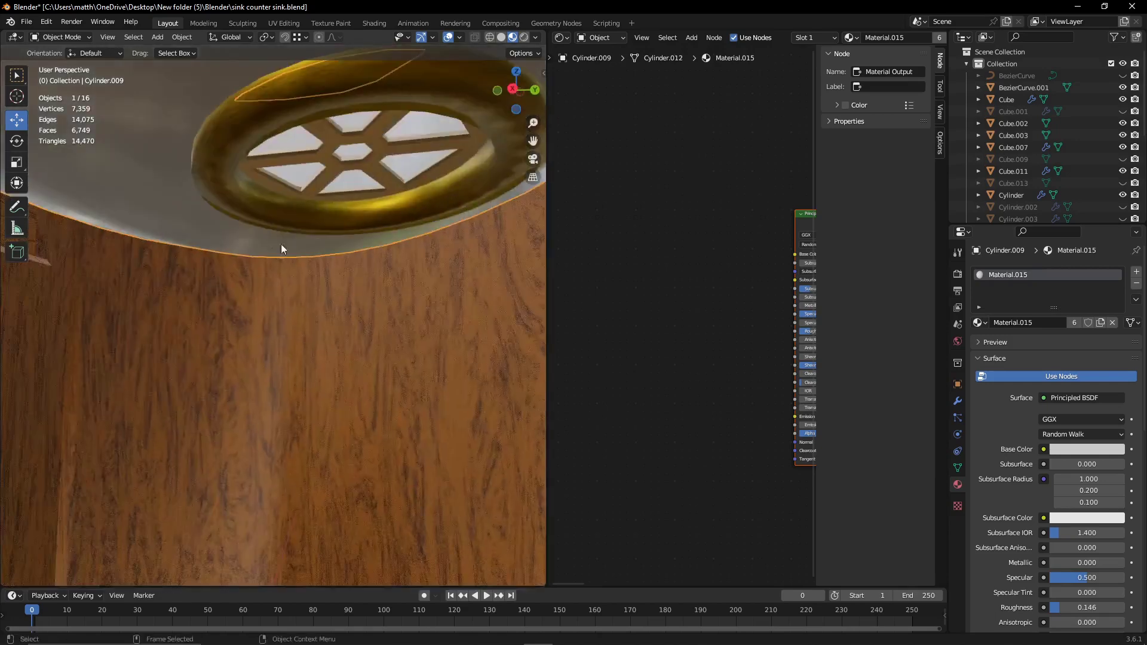
{"action": "left_click", "coordinate": [239, 191]}
{"action": "key", "text": "Tab"}
{"action": "key", "text": "Tab"}
{"action": "left_click", "coordinate": [335, 167]}
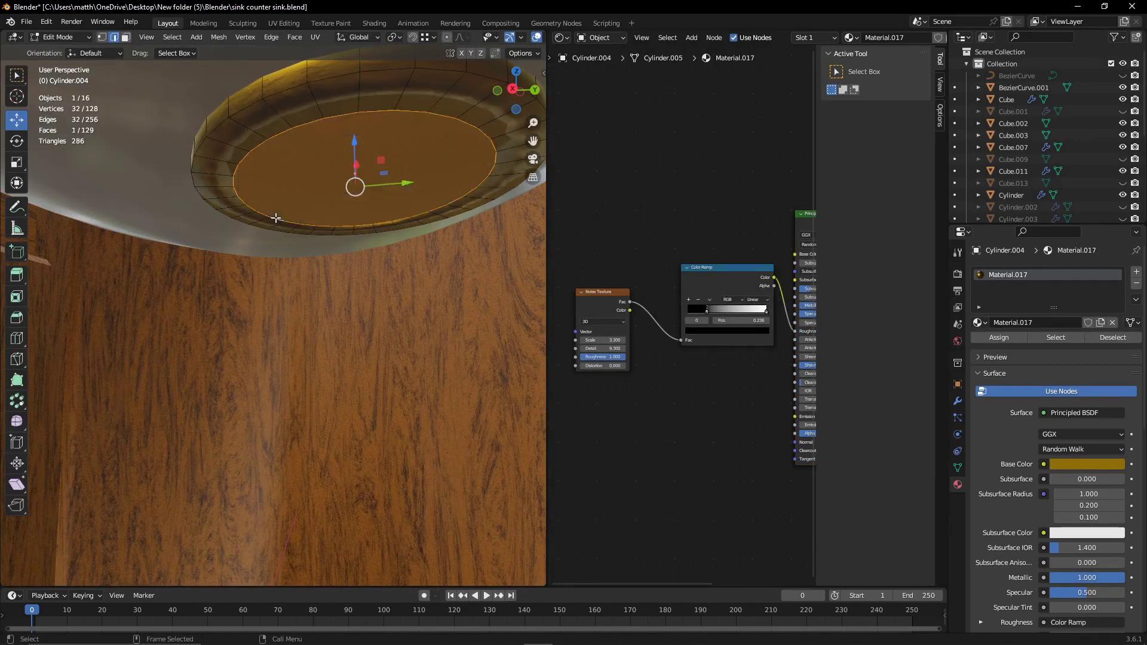
{"action": "key", "text": "Tab"}
{"action": "key", "text": "KP_Decimal"}
- Assign new black Material.019 to the ring's inner face in a second slot
{"action": "key", "text": "Tab"}
{"action": "left_click", "coordinate": [175, 201]}
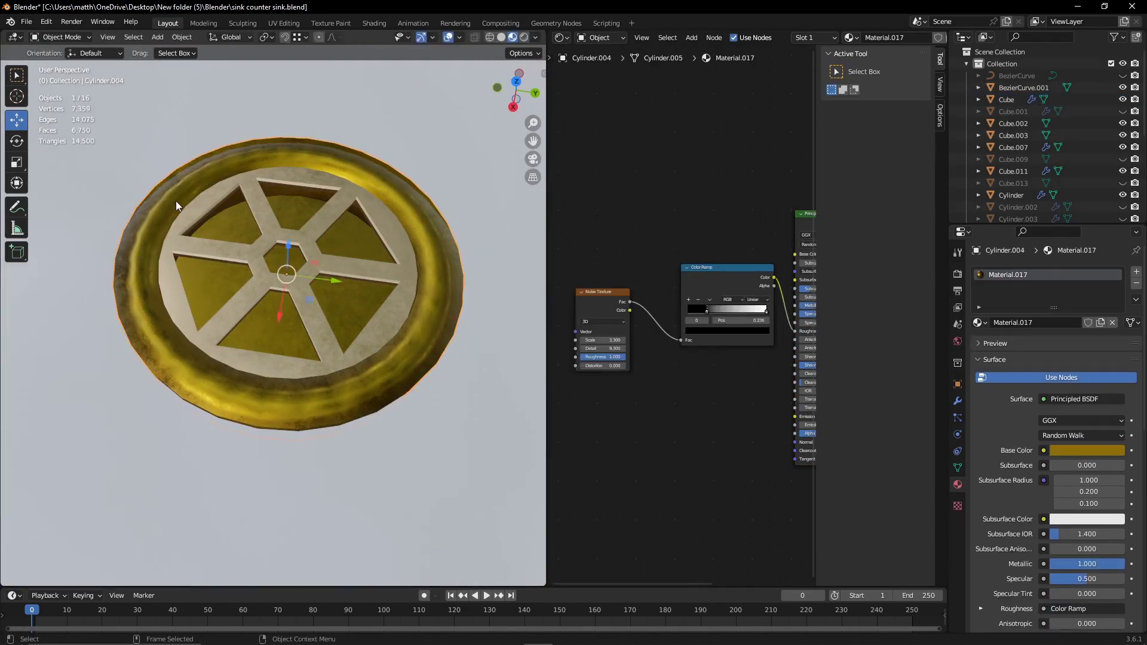
{"action": "key", "text": "Tab"}
{"action": "key", "text": "3"}
{"action": "left_click", "coordinate": [286, 334]}
{"action": "left_click", "coordinate": [1007, 286]}
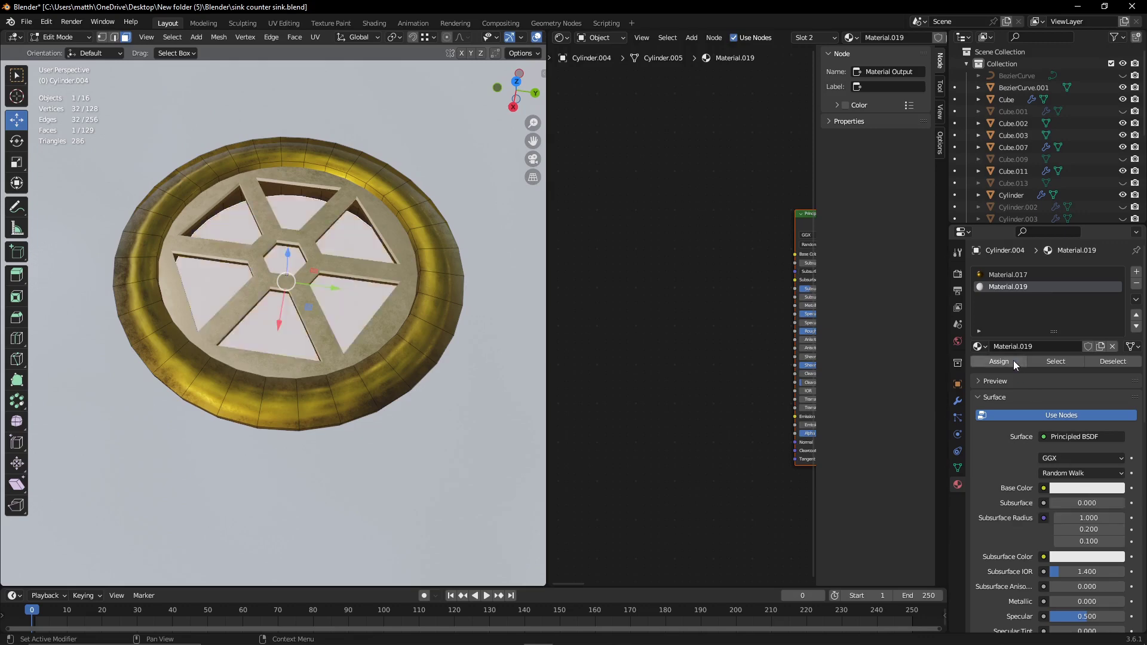
{"action": "left_click", "coordinate": [1087, 488]}
{"action": "left_click_drag", "start_coordinate": [1118, 335], "coordinate": [1118, 413]}
{"action": "key", "text": "Tab"}
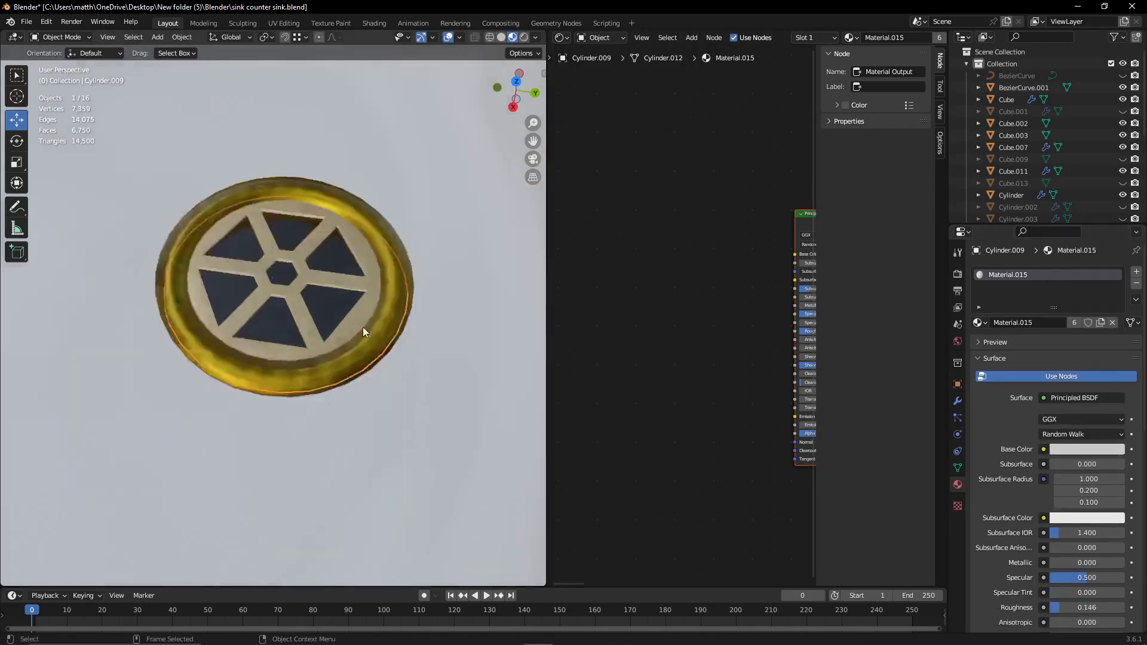
- Check the black base colour and orbit to a three-quarter view of the finished cabinet
{"action": "scroll", "coordinate": [363, 327], "scroll_direction": "up", "scroll_amount": 8}
{"action": "scroll", "coordinate": [1070, 590], "scroll_direction": "down", "scroll_amount": 3}
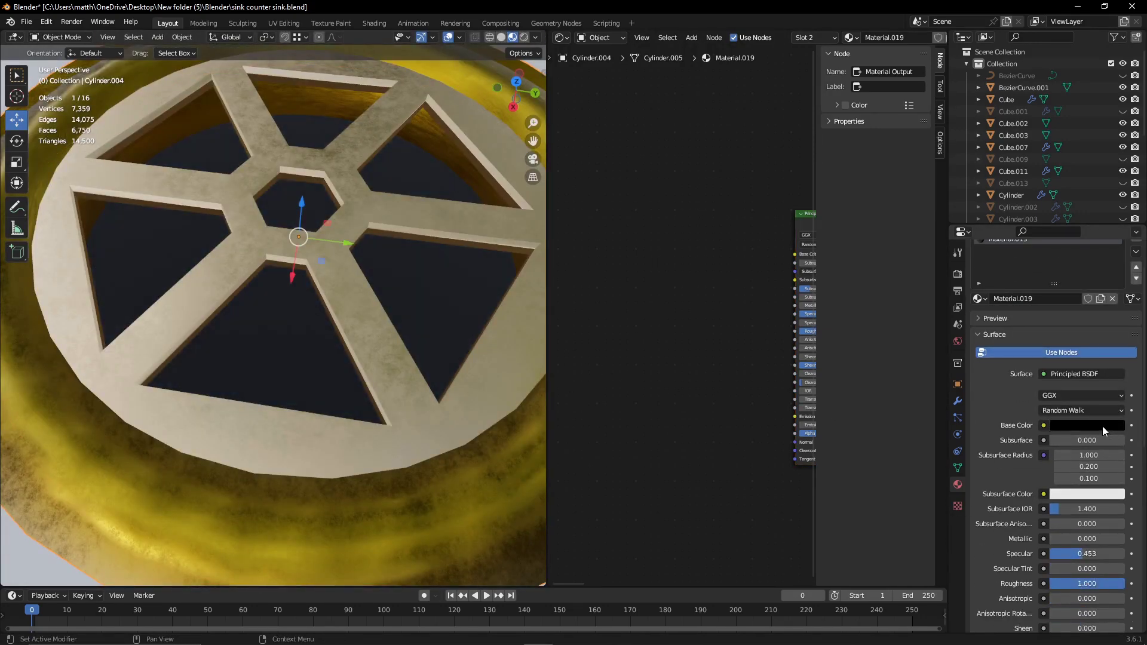
{"action": "left_click", "coordinate": [1102, 425]}
{"action": "scroll", "coordinate": [424, 346], "scroll_direction": "down", "scroll_amount": 8}
{"action": "scroll", "coordinate": [434, 425], "scroll_direction": "down", "scroll_amount": 5}
{"action": "middle_click_drag", "start_coordinate": [442, 406], "coordinate": [735, 215]}
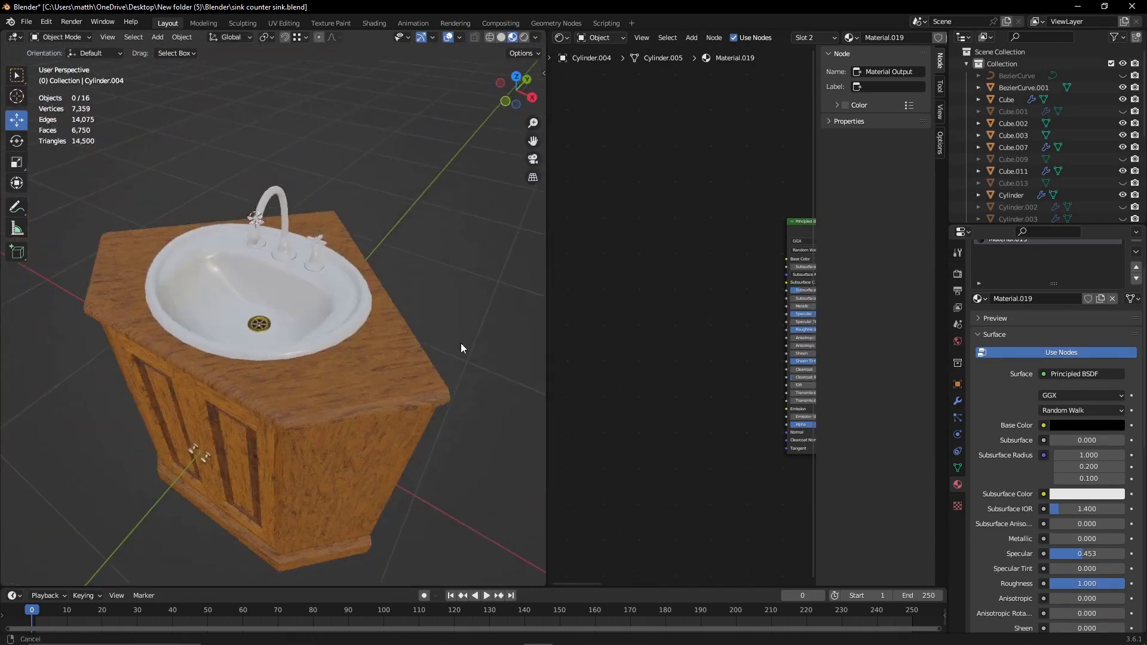
{"action": "scroll", "coordinate": [736, 220], "scroll_direction": "down", "scroll_amount": 3}
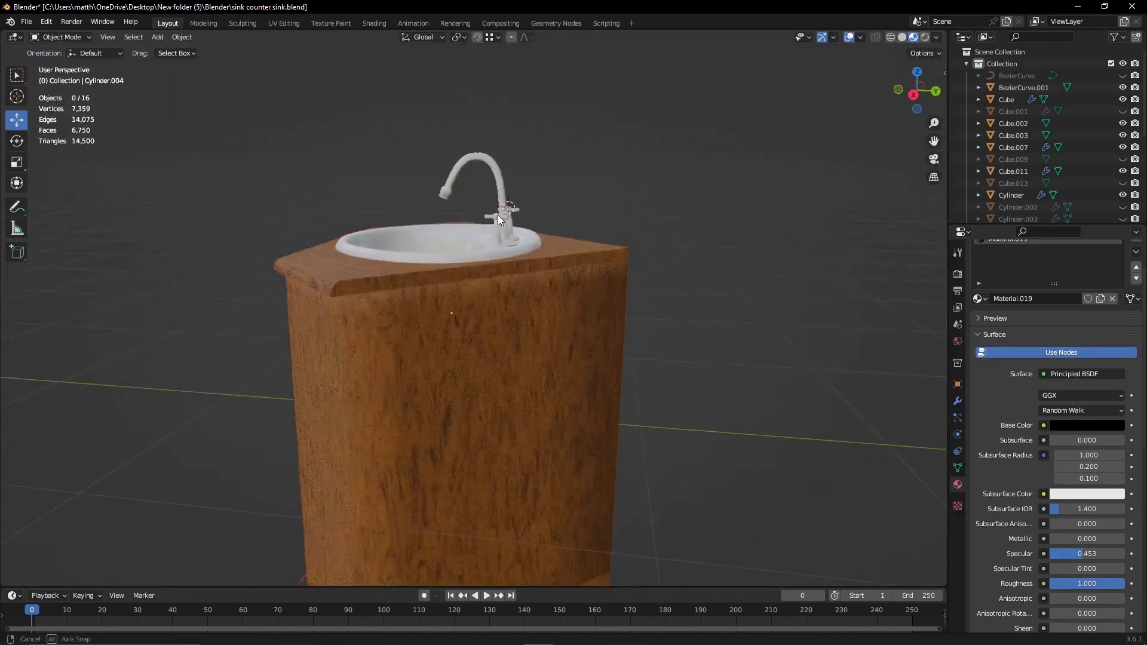
{"action": "middle_click_drag", "start_coordinate": [497, 215], "coordinate": [922, 385]}
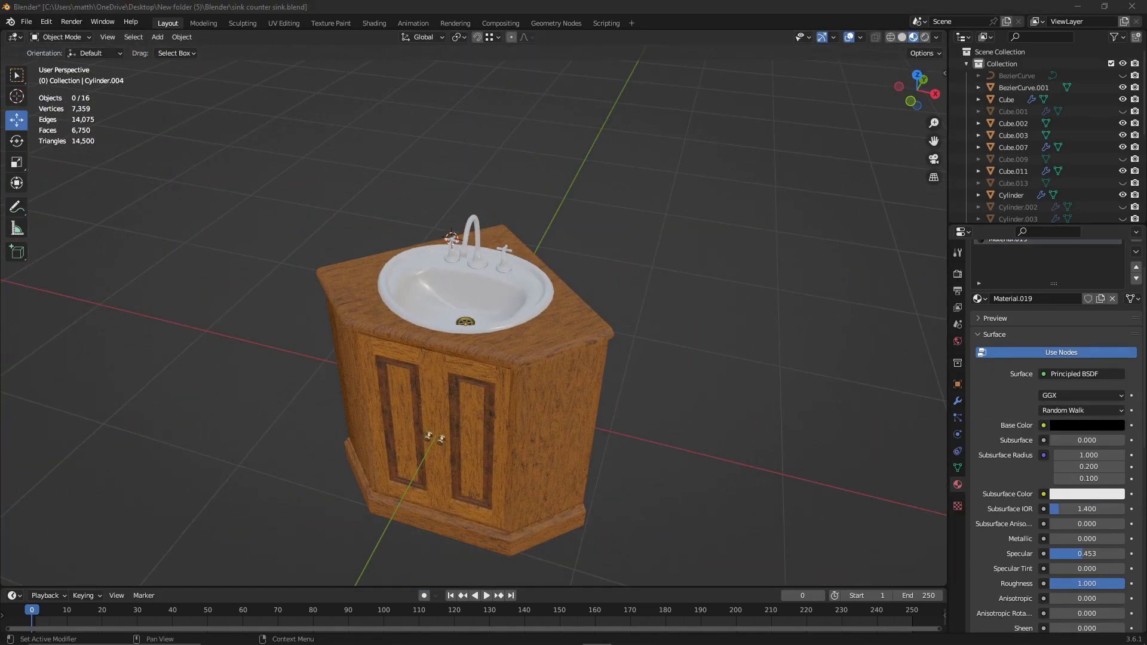